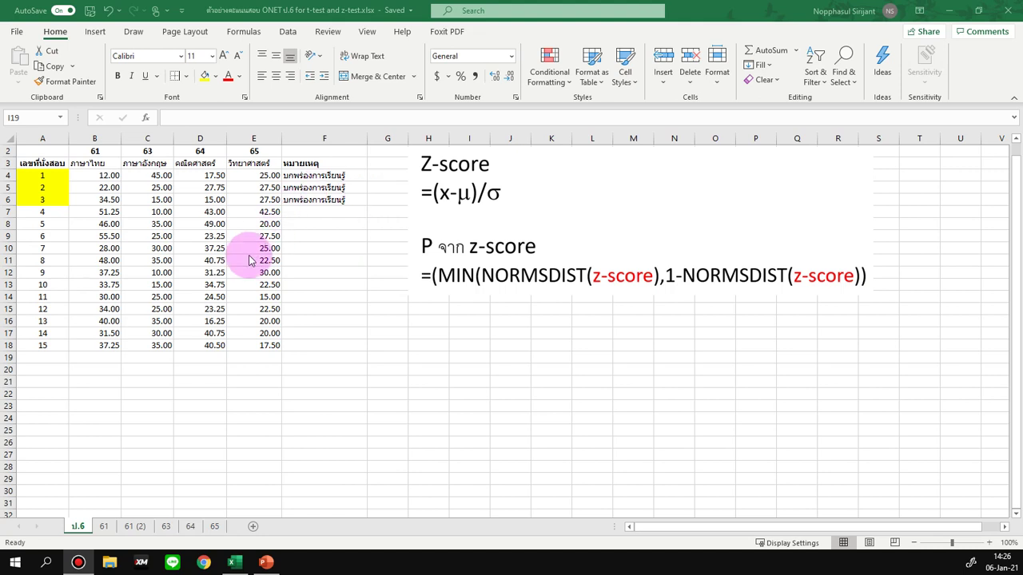
- Label A19 'ค่าเฉลี่ยประชากร' (population mean) and A20 'ส่วนเบี่ยงเบนมาตรฐานประชากร' (population standard deviation)
left_click(50, 357)
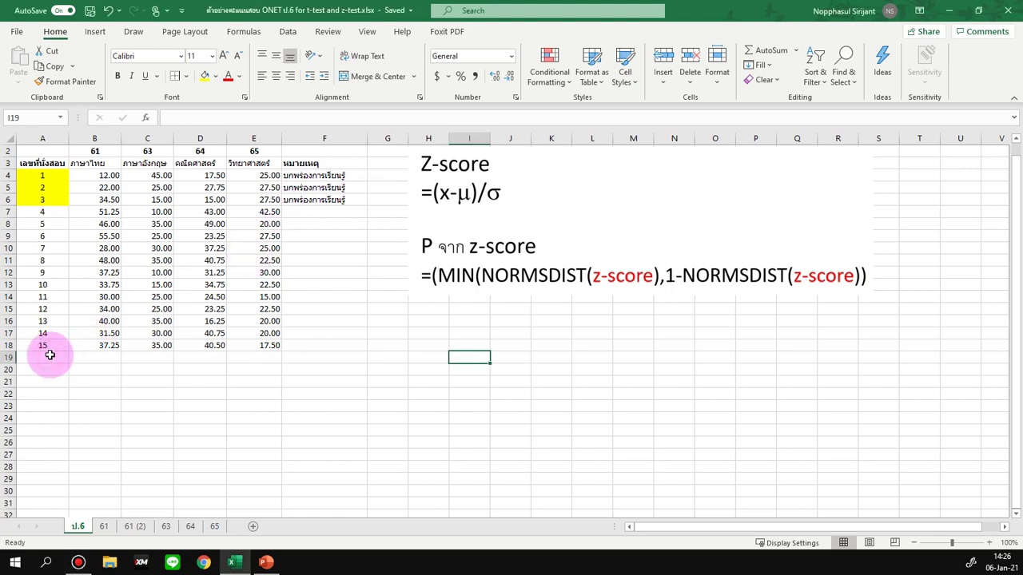
left_click(50, 355)
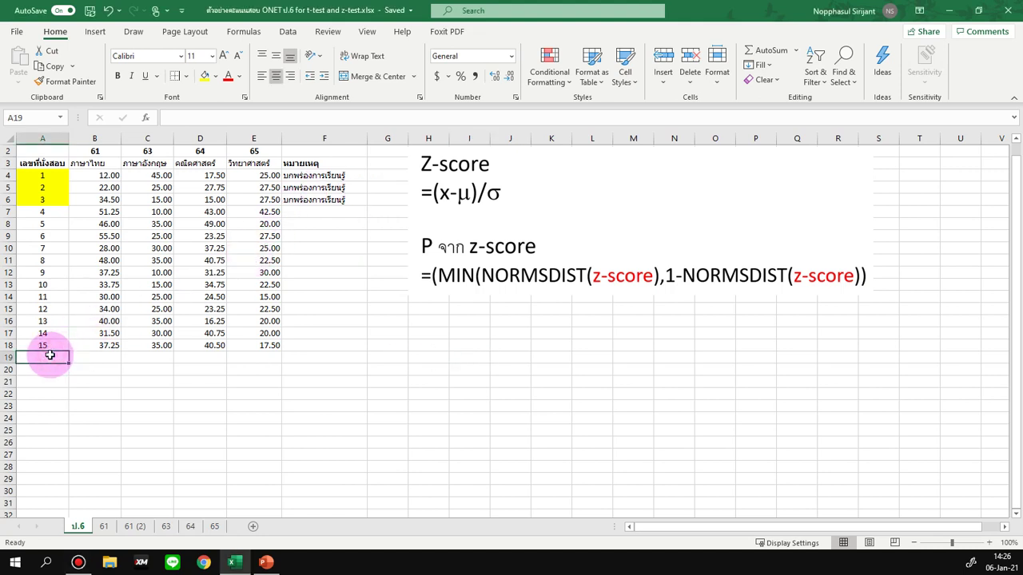
type("ค")
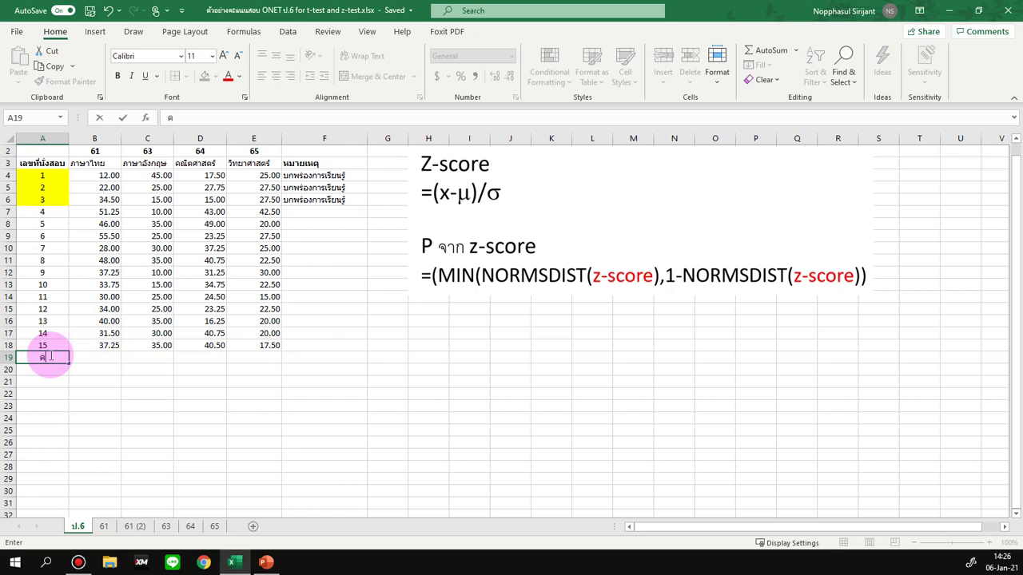
type("่าเฉลี่ยประชากร")
key("Return")
type("ส่วนเบี่ยงเบนมาตรฐานประชากร")
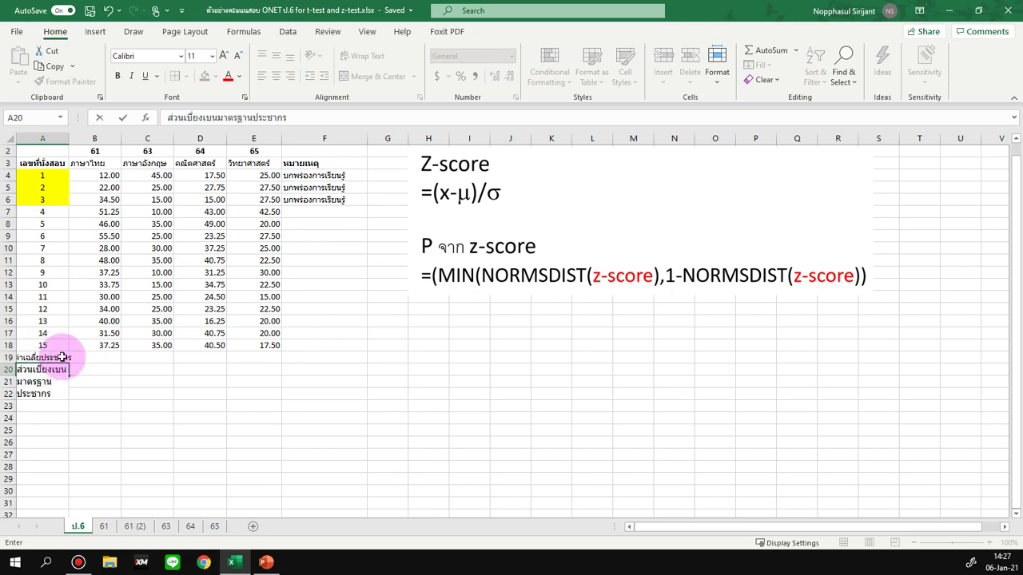
left_click(86, 358)
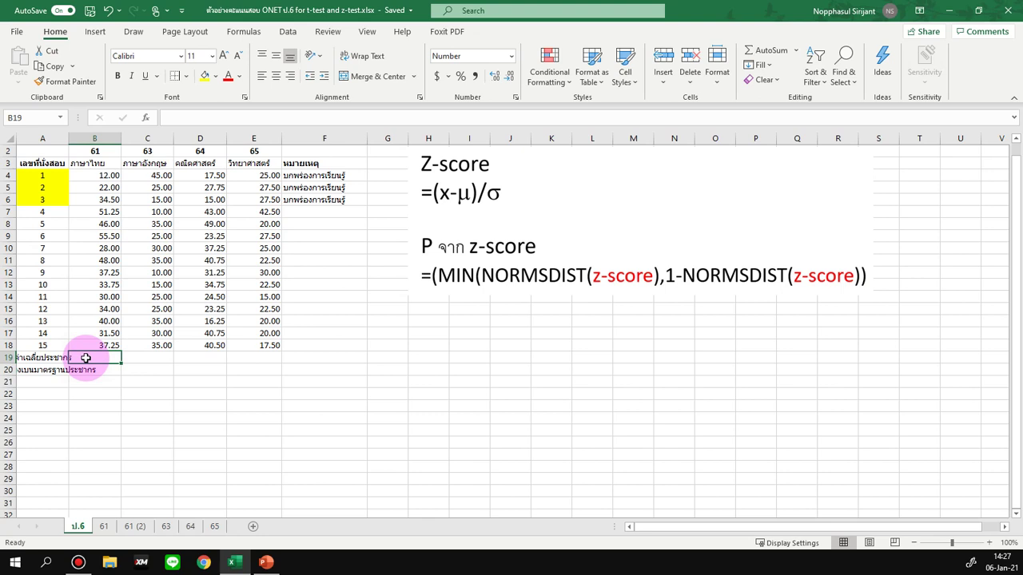
- Enter =AVERAGE(B4:B18) in B19 so it shows the mean 36.07
type("=")
type("average(")
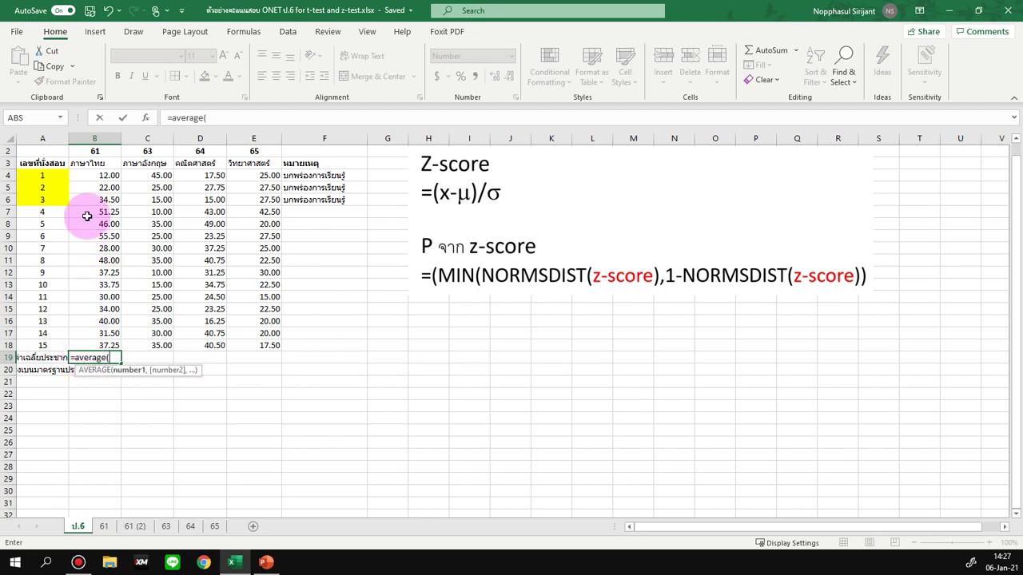
left_click_drag(92, 175, 89, 345)
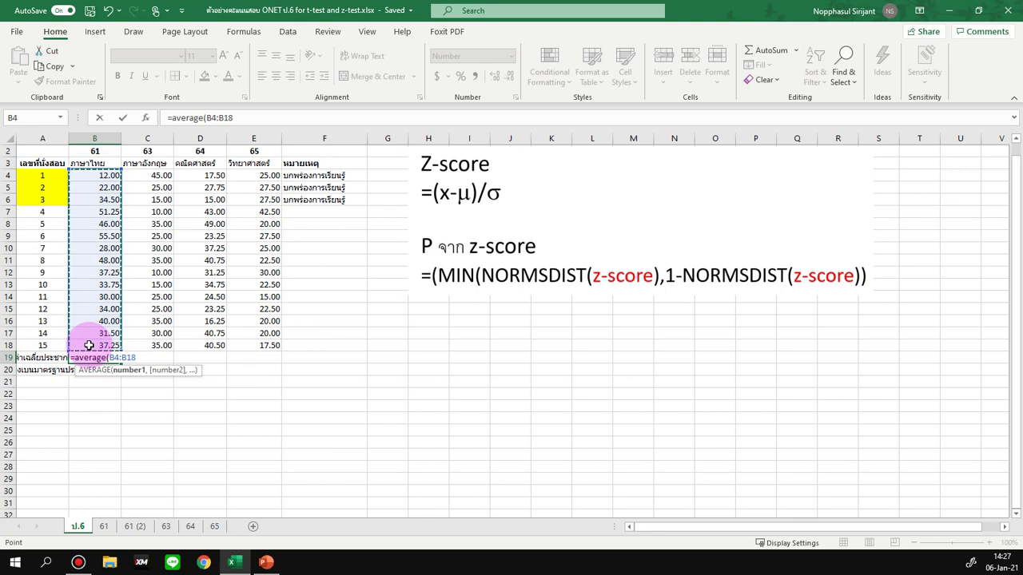
type(")")
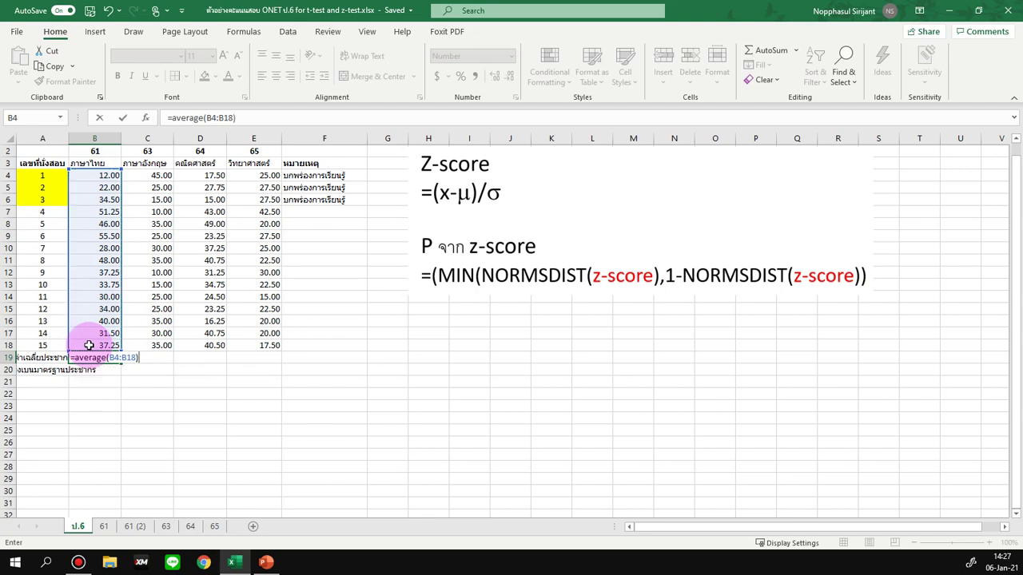
key("Return")
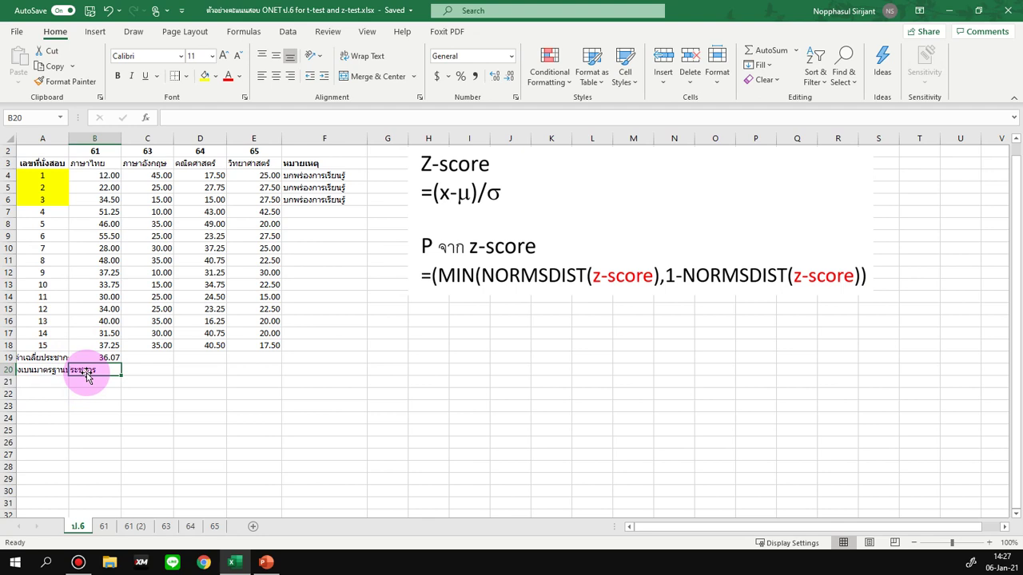
type("=")
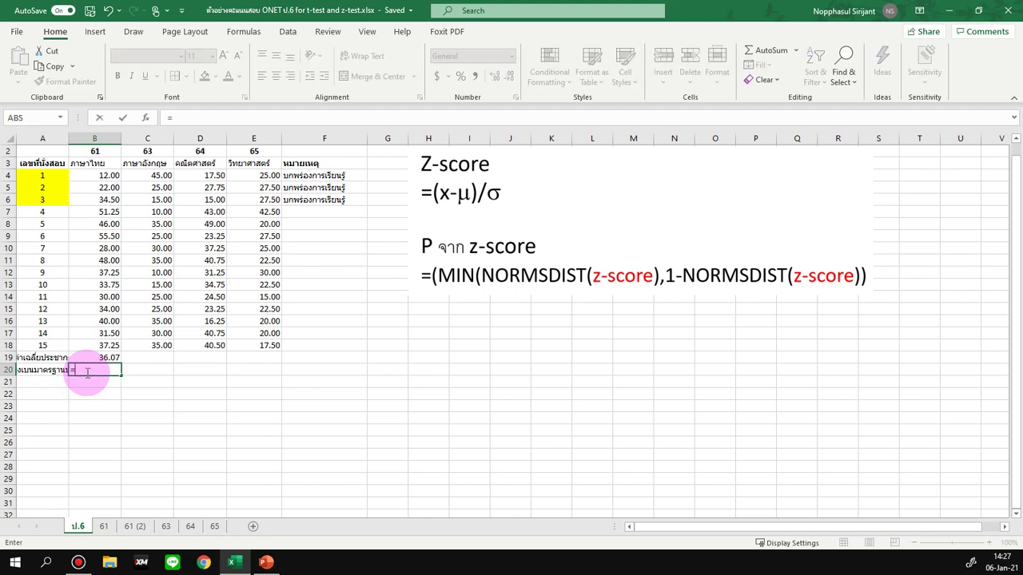
type("stdev.")
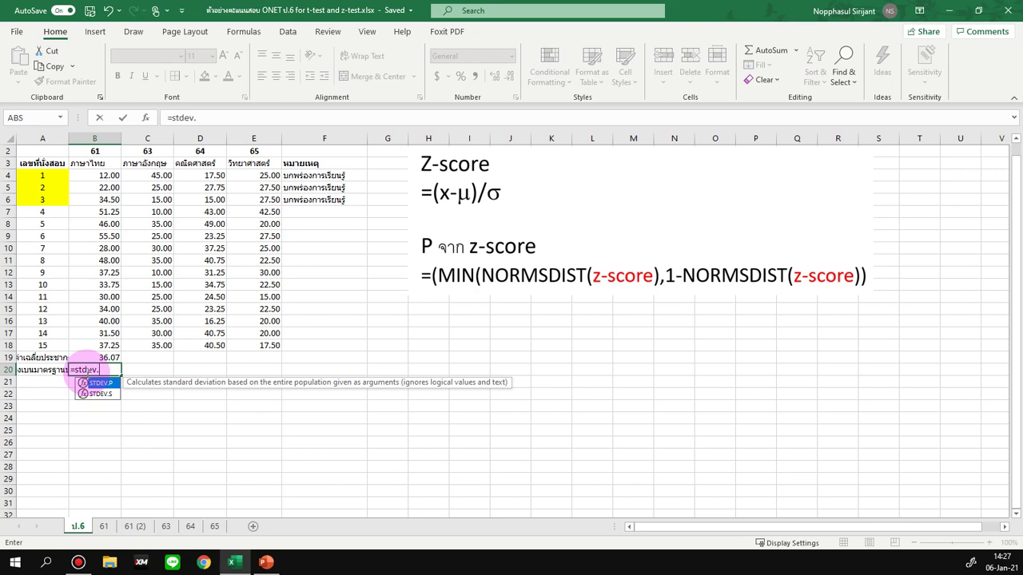
type("p")
type("(")
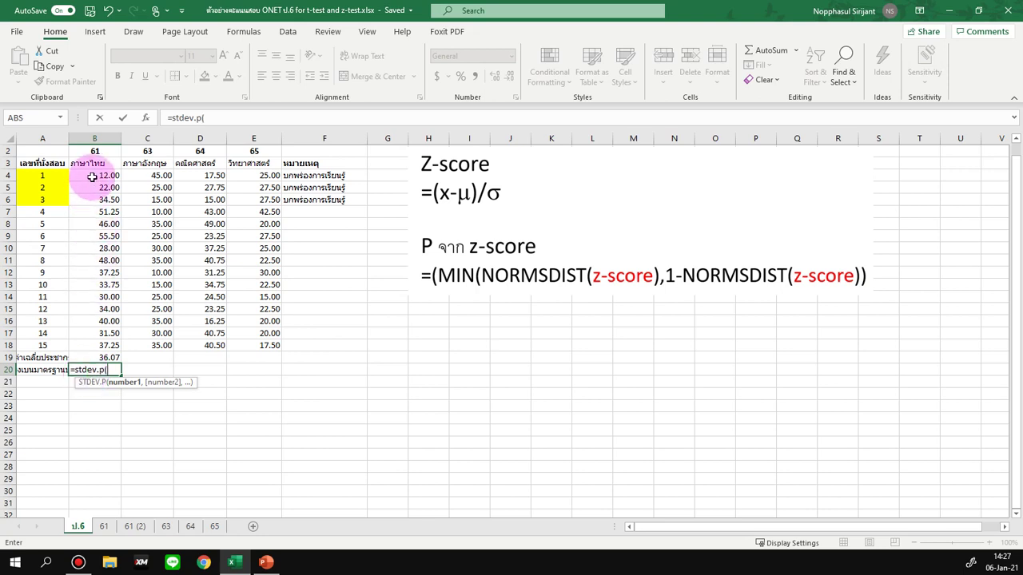
- Complete =STDEV.P(B4:B18) in B20, returning 10.89168898
left_click_drag(94, 175, 94, 344)
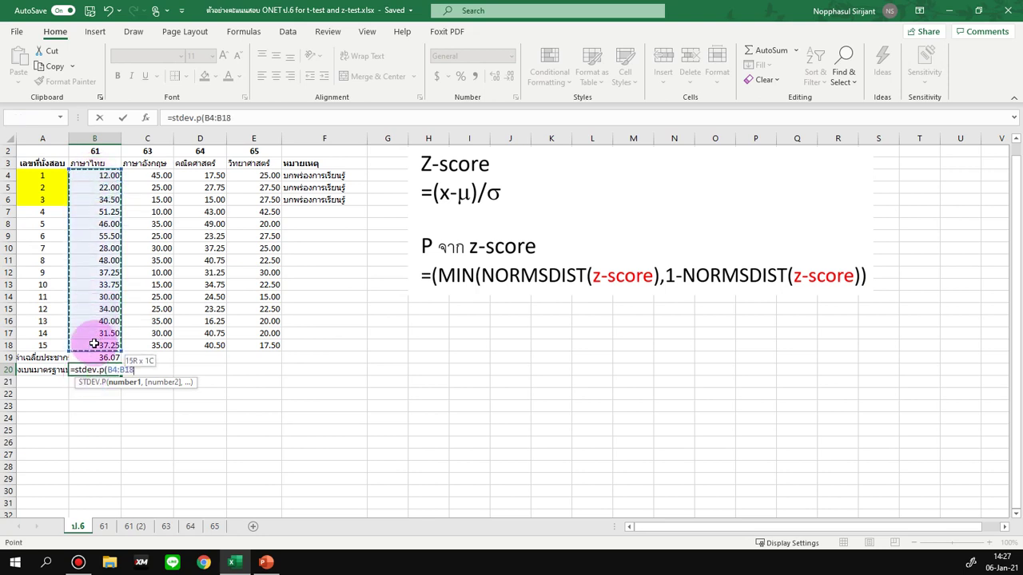
type(")")
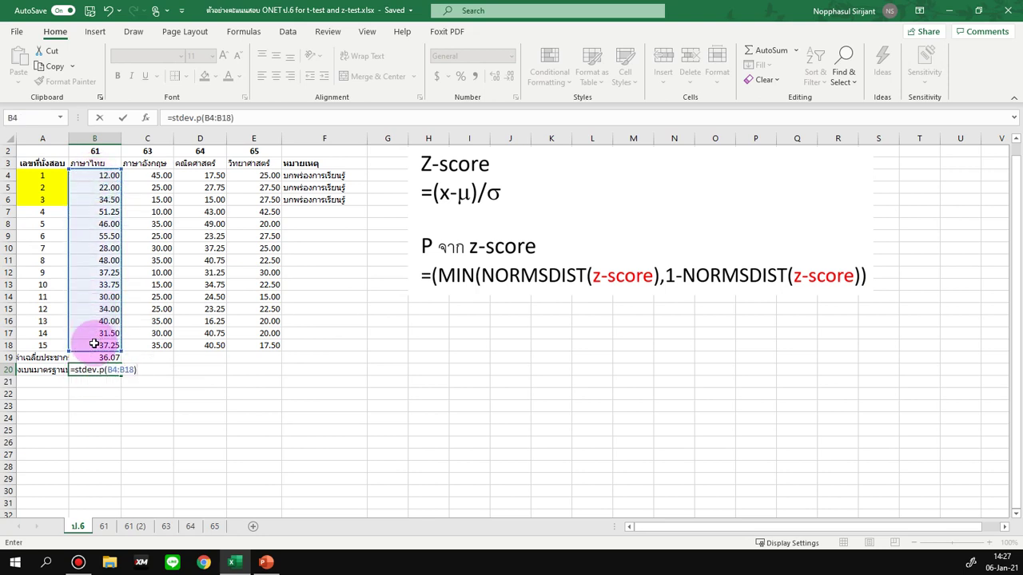
key("Return")
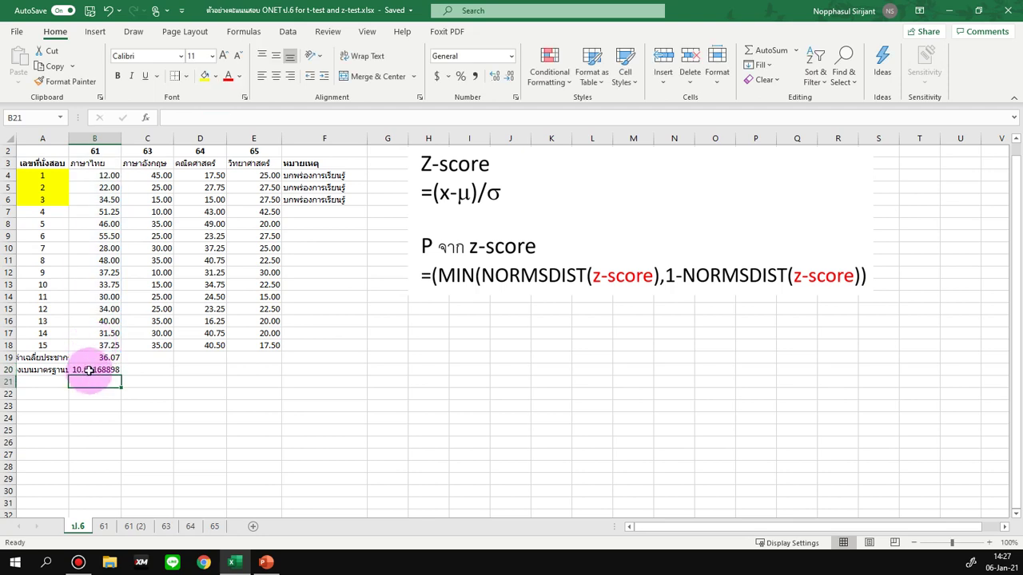
left_click(93, 368)
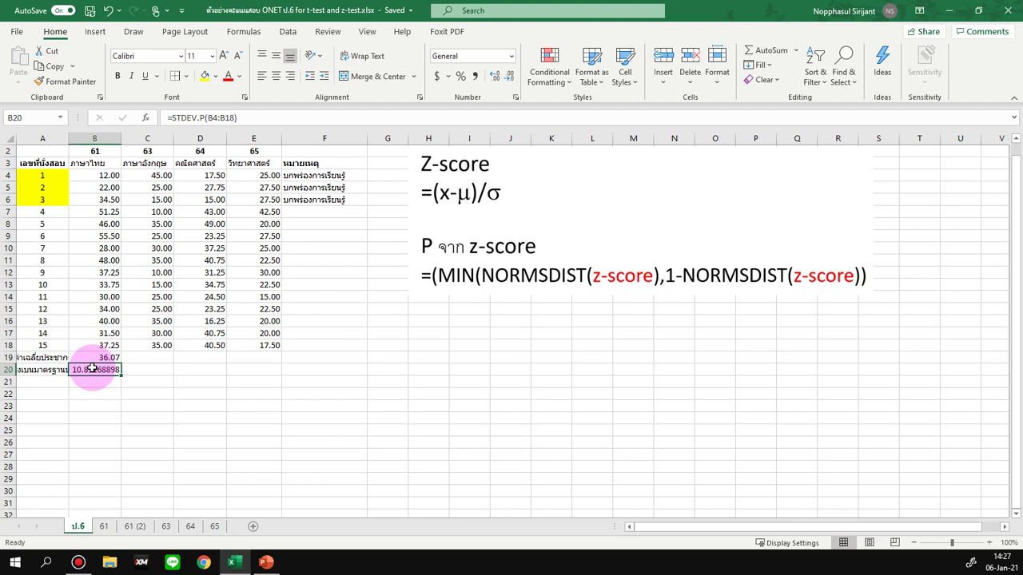
left_click_drag(91, 357, 93, 370)
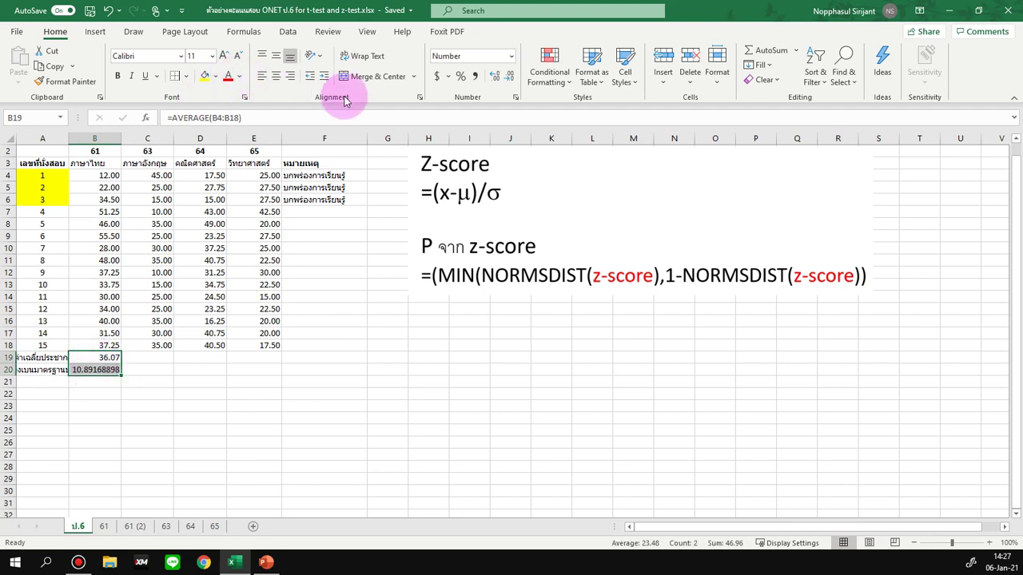
- Format B19:B20 to two decimals so they read 36.07 and 10.89
left_click(511, 78)
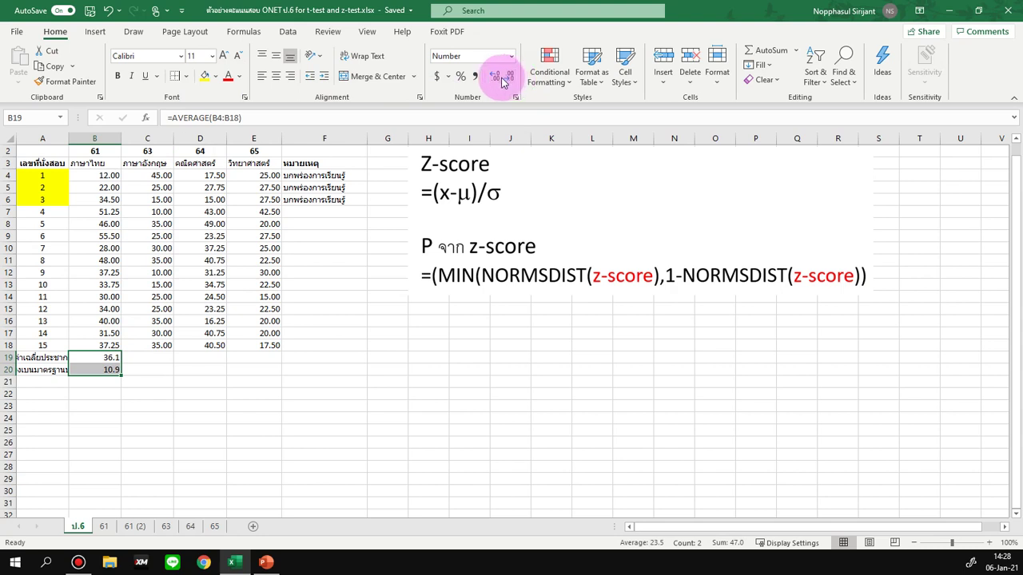
left_click(496, 76)
left_click(234, 343)
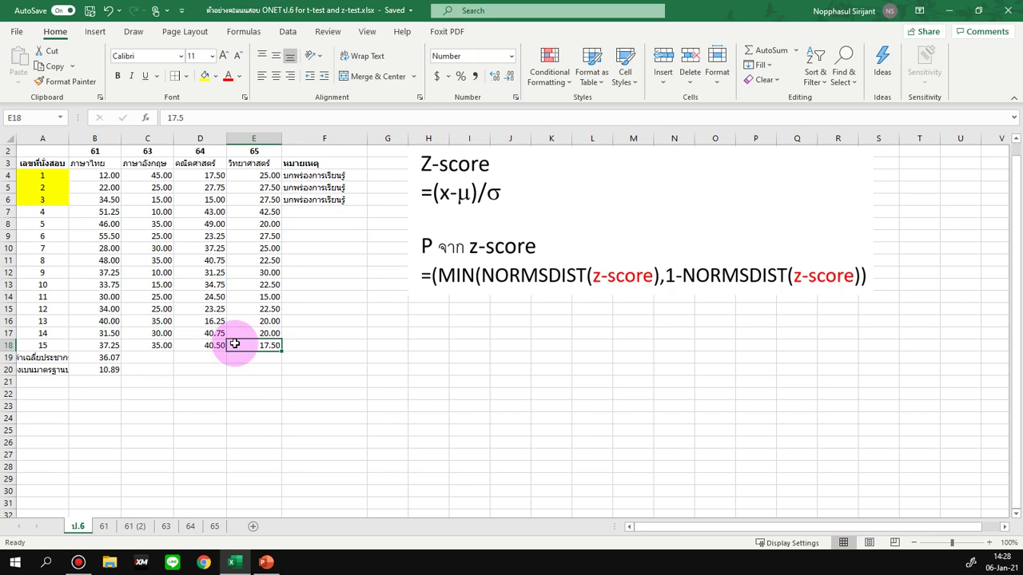
right_click(149, 136)
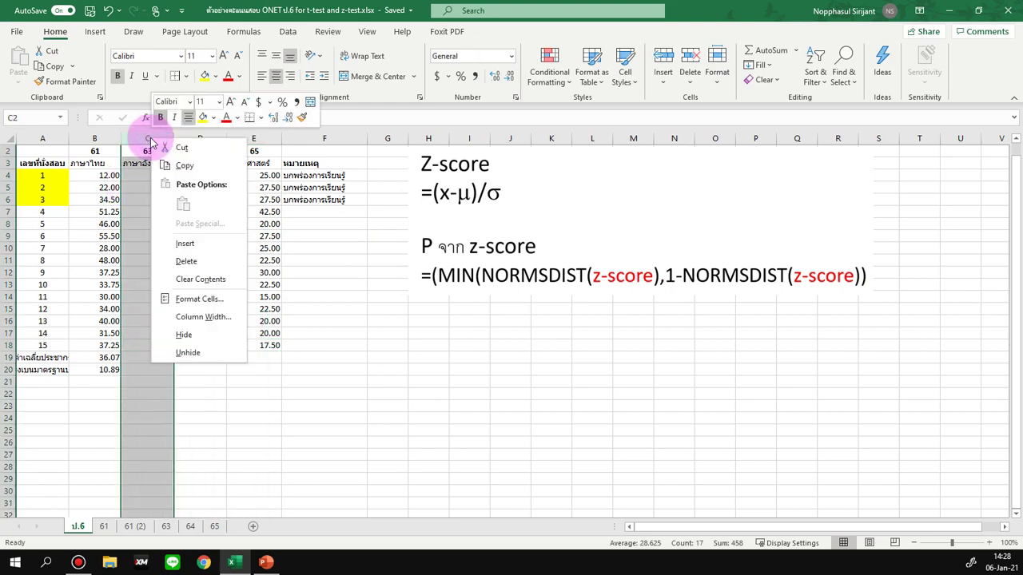
left_click(79, 214)
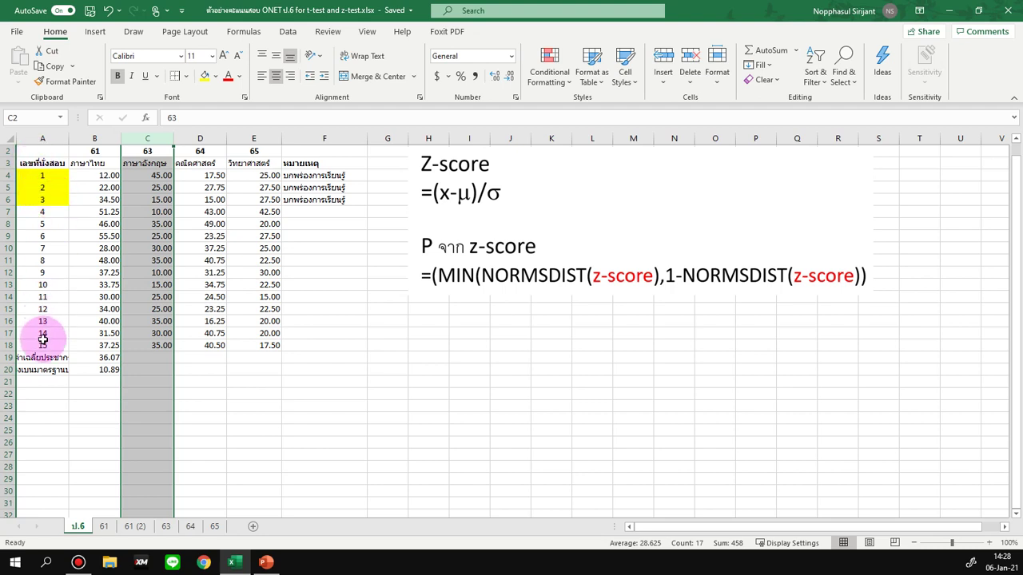
left_click(106, 224)
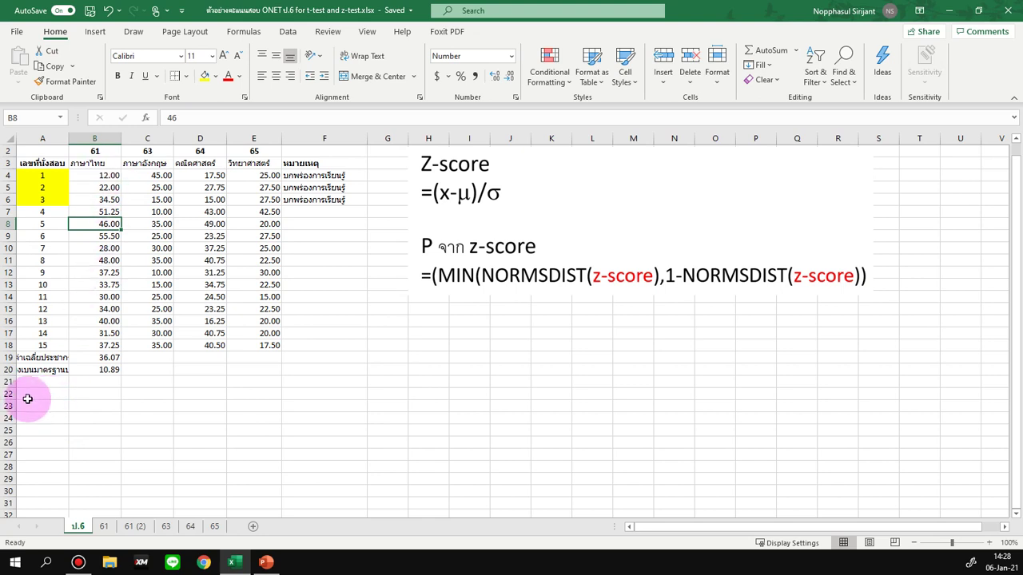
- Label A22 'z-score' and enter =(12-36.07)/10.89 in B22, returning -2.21028466
left_click(52, 395)
type("z")
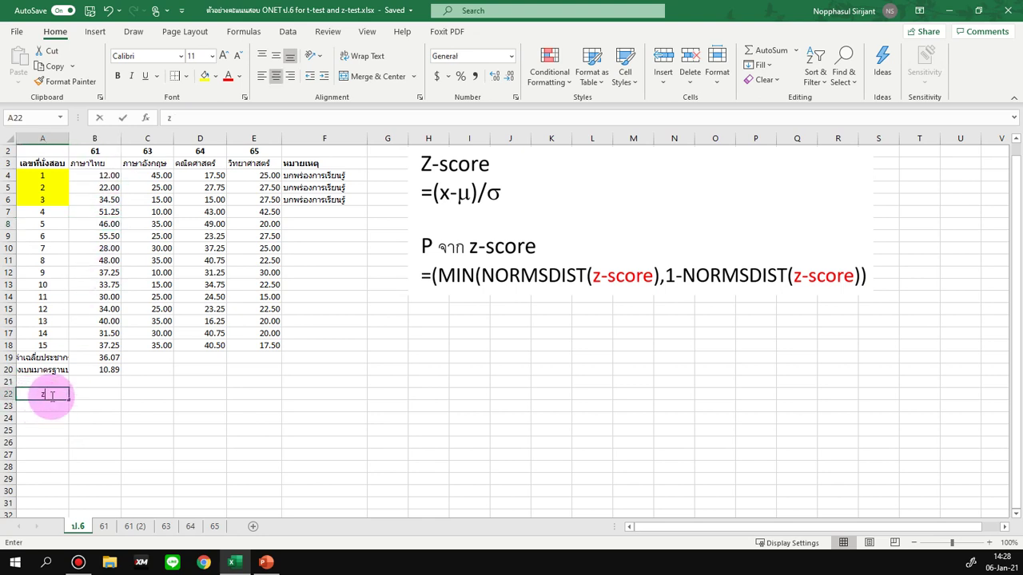
type("-score")
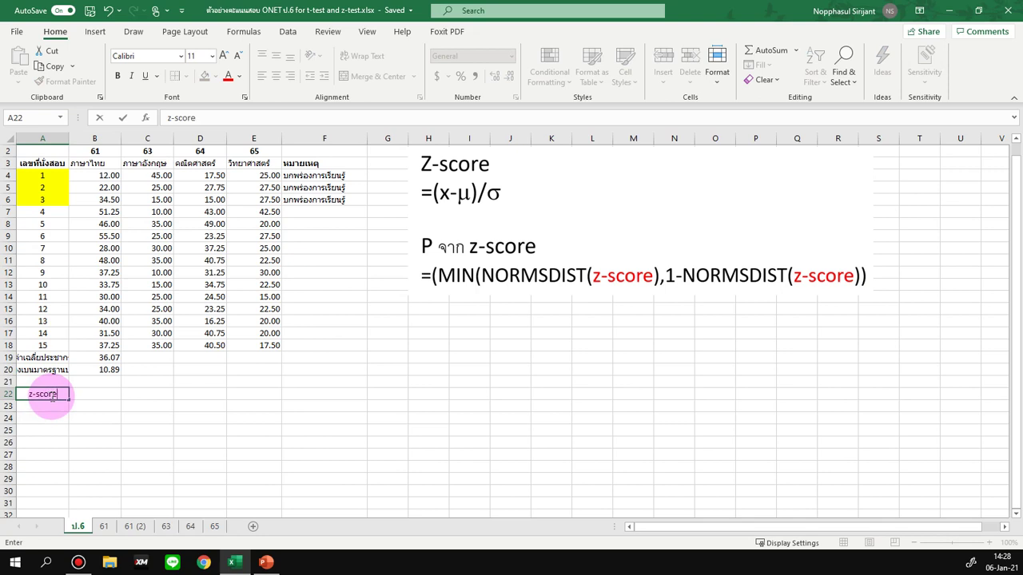
left_click(88, 397)
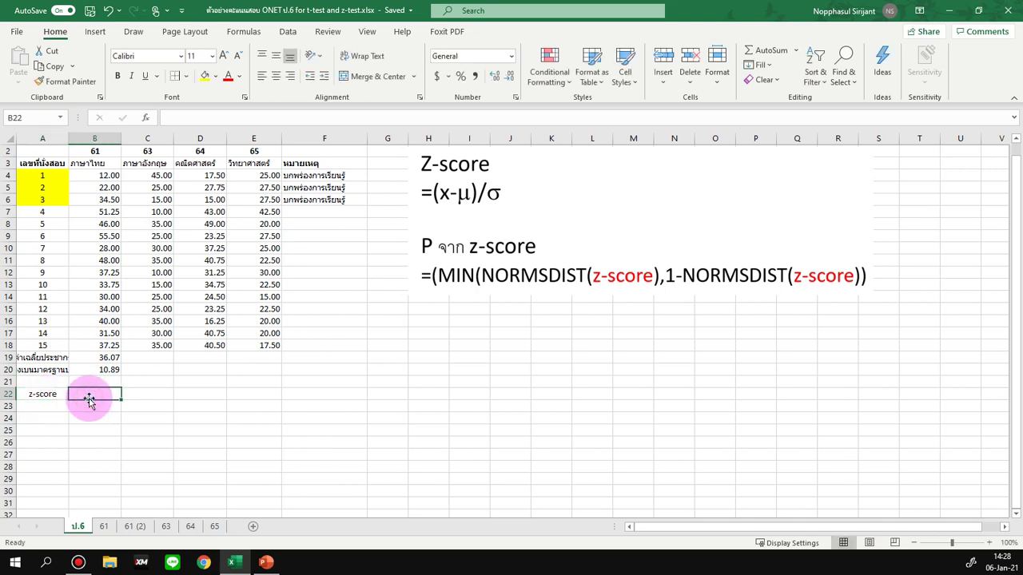
type("=")
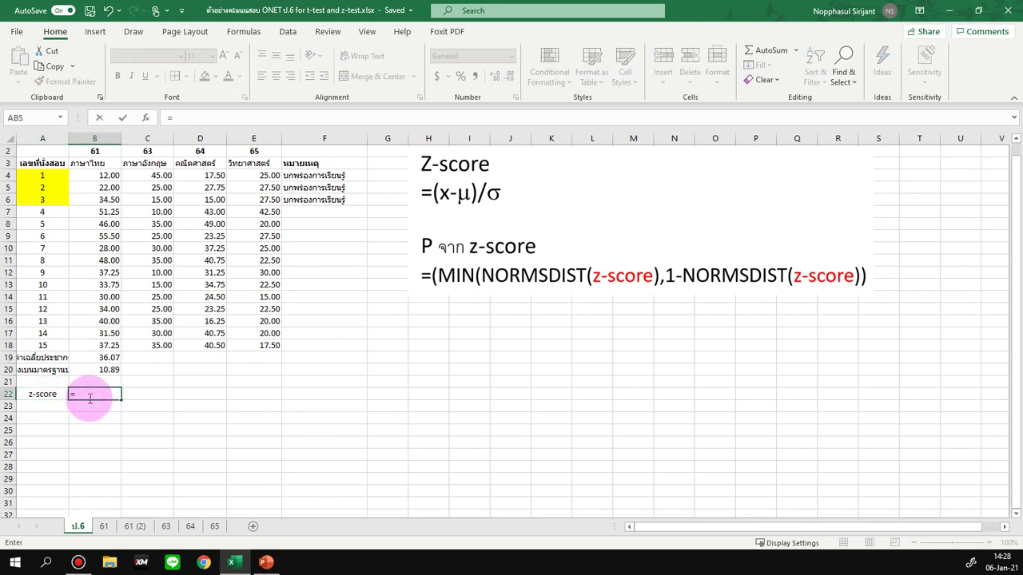
type("(")
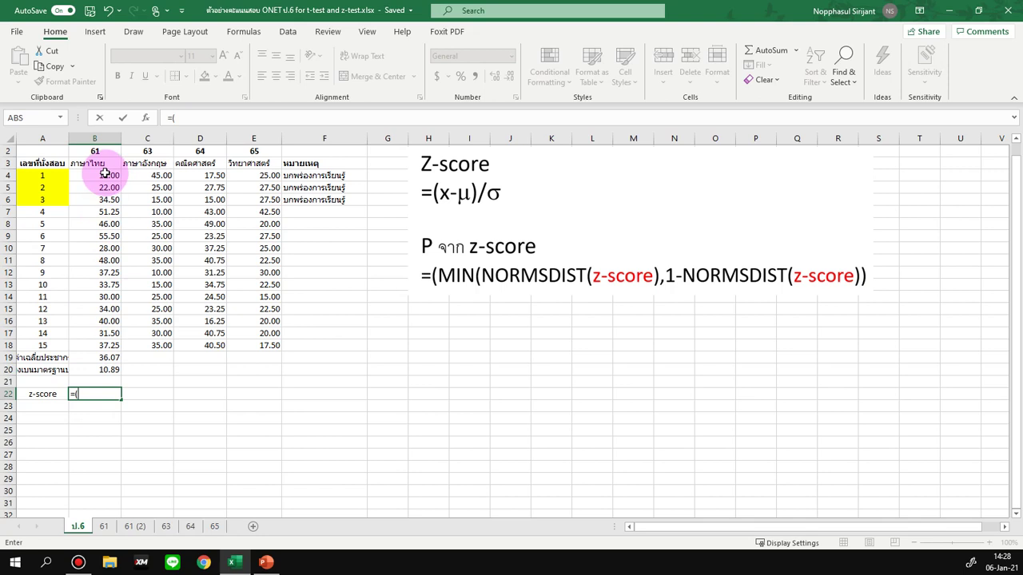
type("12-")
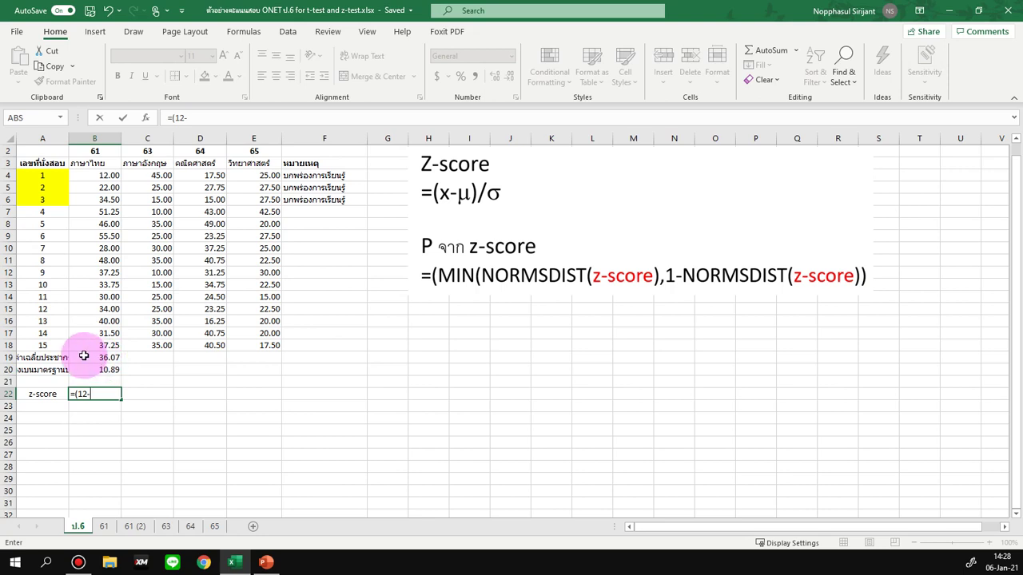
type("36.07")
type(")/10.89")
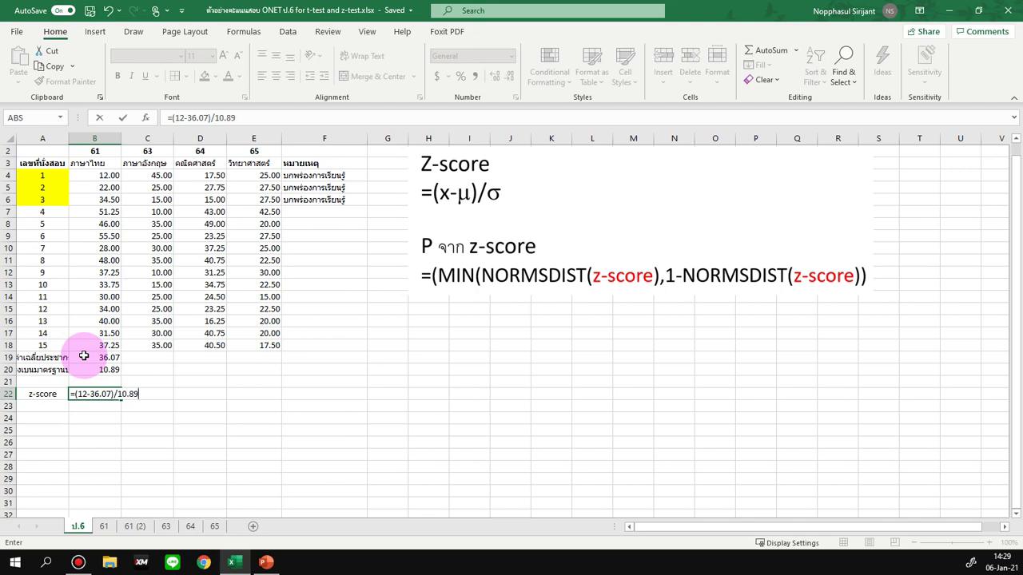
key("Return")
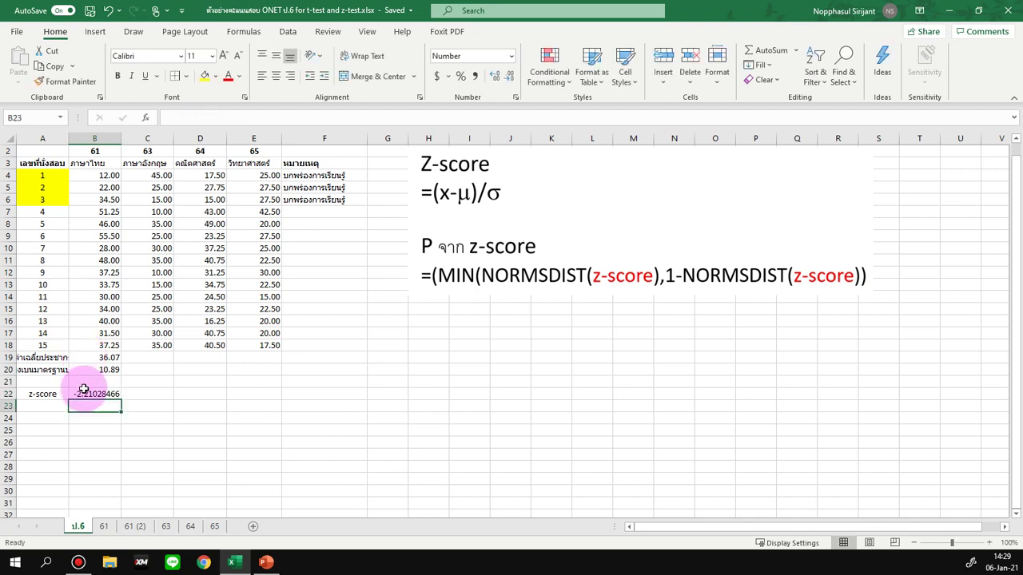
- Reduce the B22 z-score to two decimal places so it reads -2.21
left_click(86, 394)
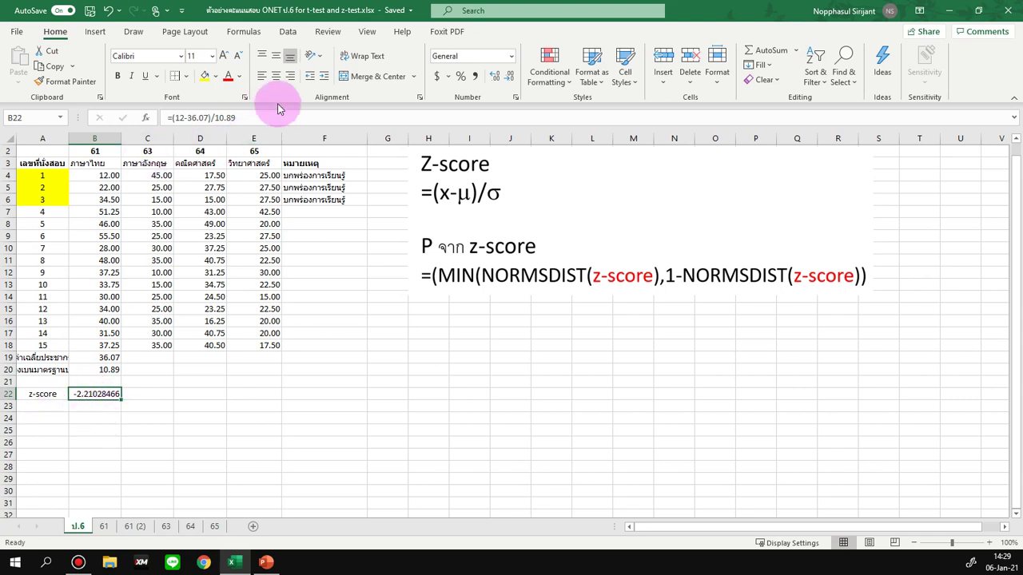
left_click(512, 77)
left_click(512, 78)
left_click(511, 78)
left_click(512, 78)
left_click(514, 78)
left_click(514, 78)
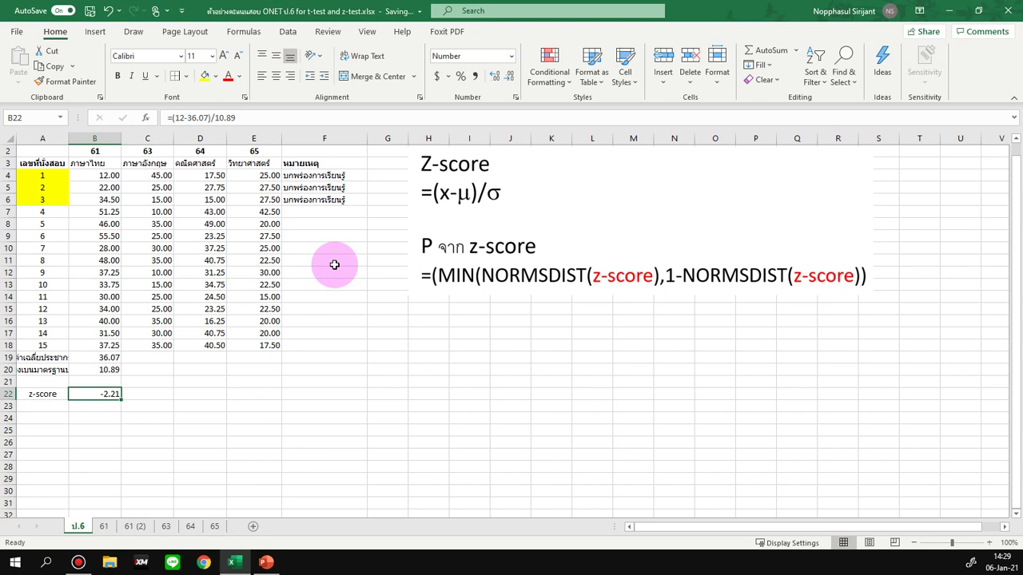
right_click(158, 131)
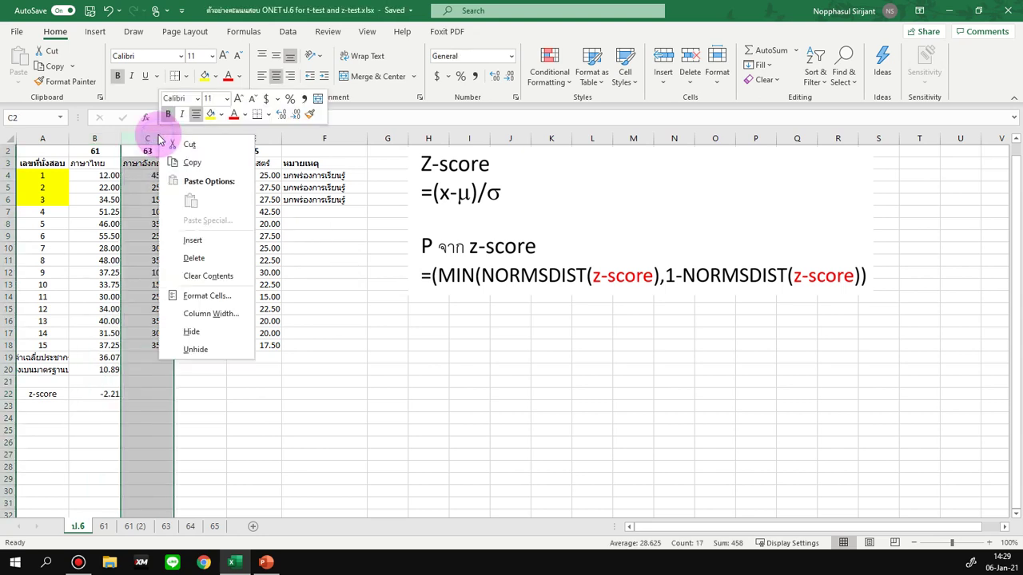
- Insert a new column C and enter =(B4-B19)/B20 in C4 for the first student's z-score
left_click(188, 239)
scroll(174, 189, "down", 1)
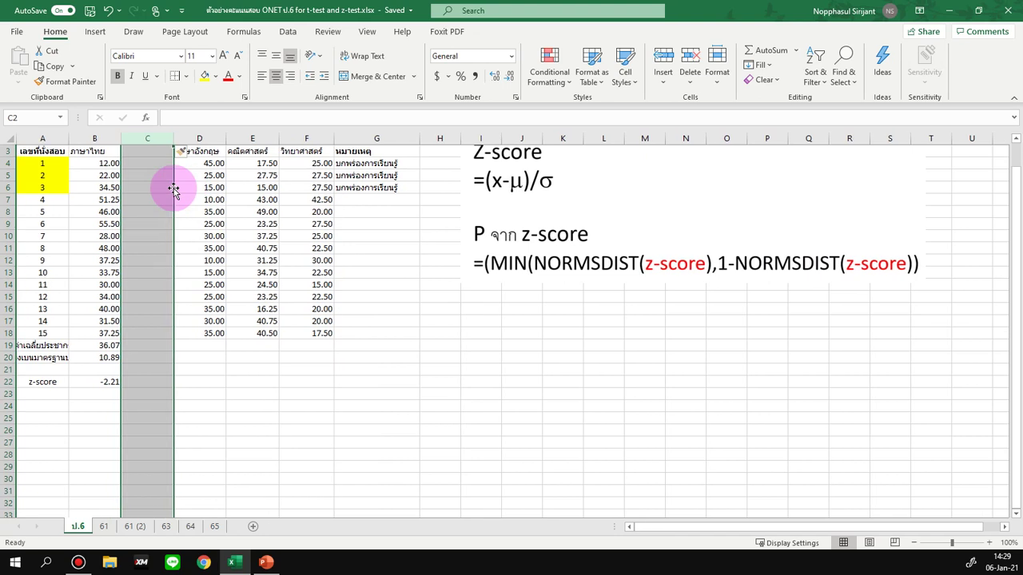
left_click(143, 162)
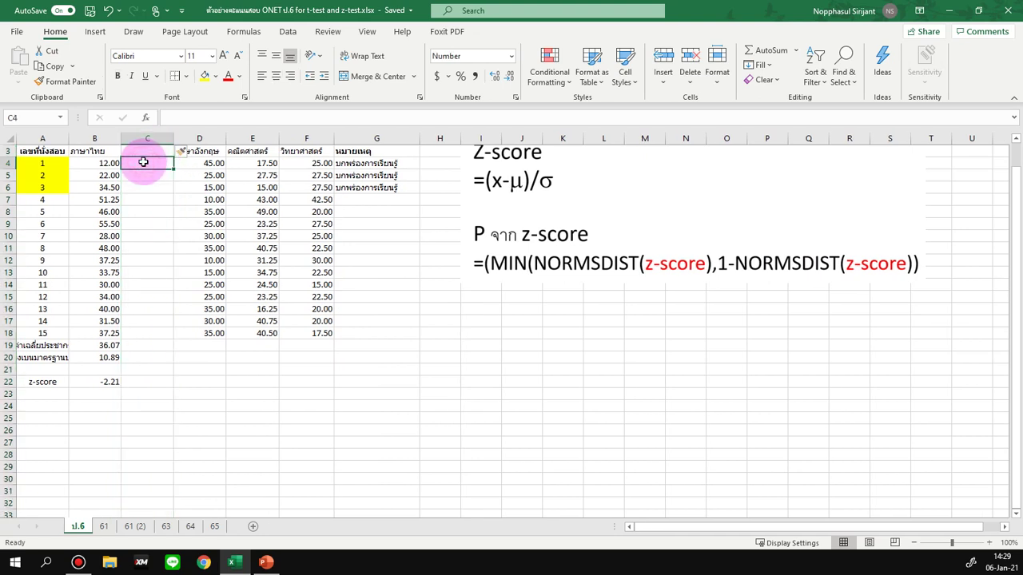
type("=")
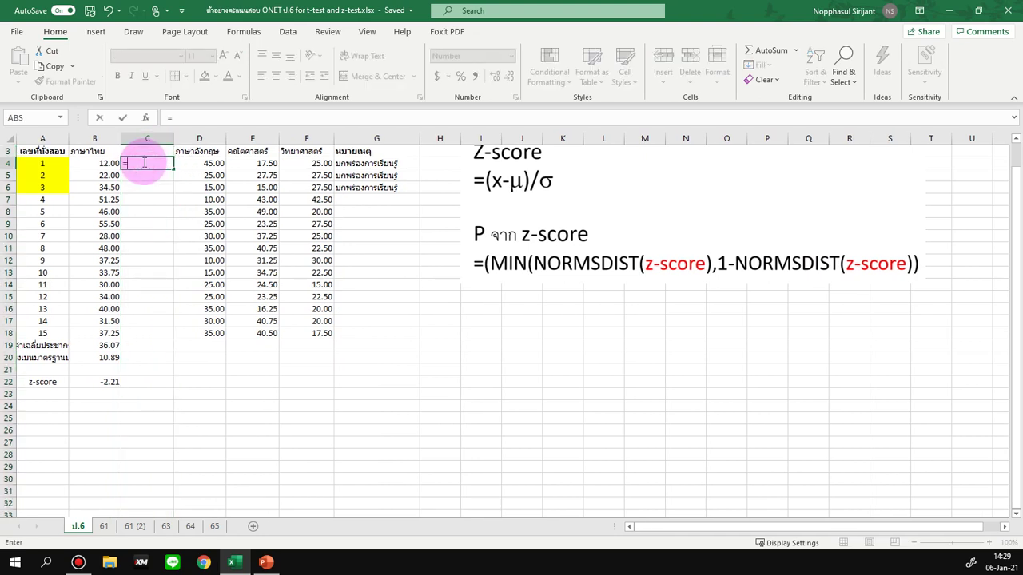
type("(")
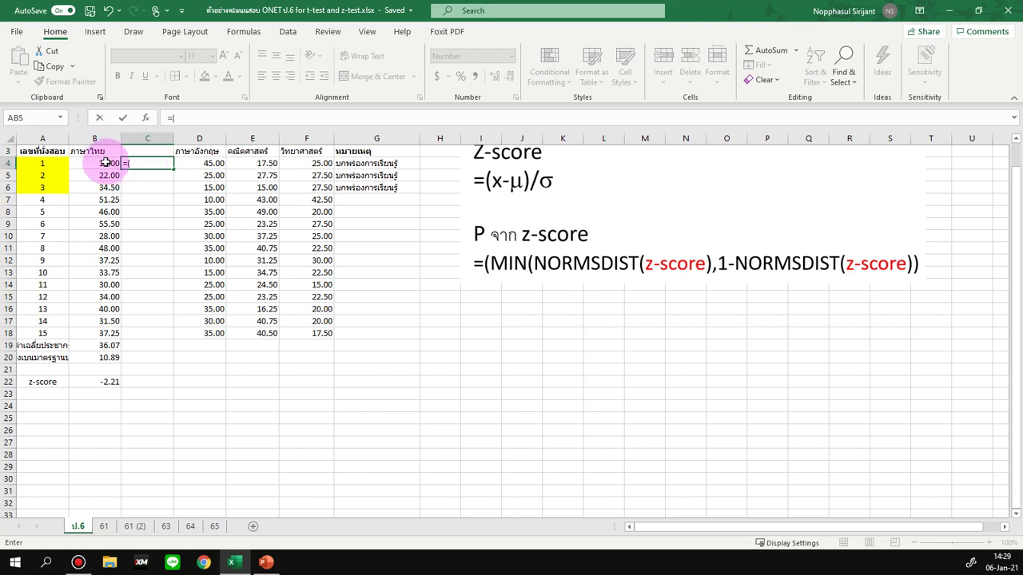
left_click(106, 162)
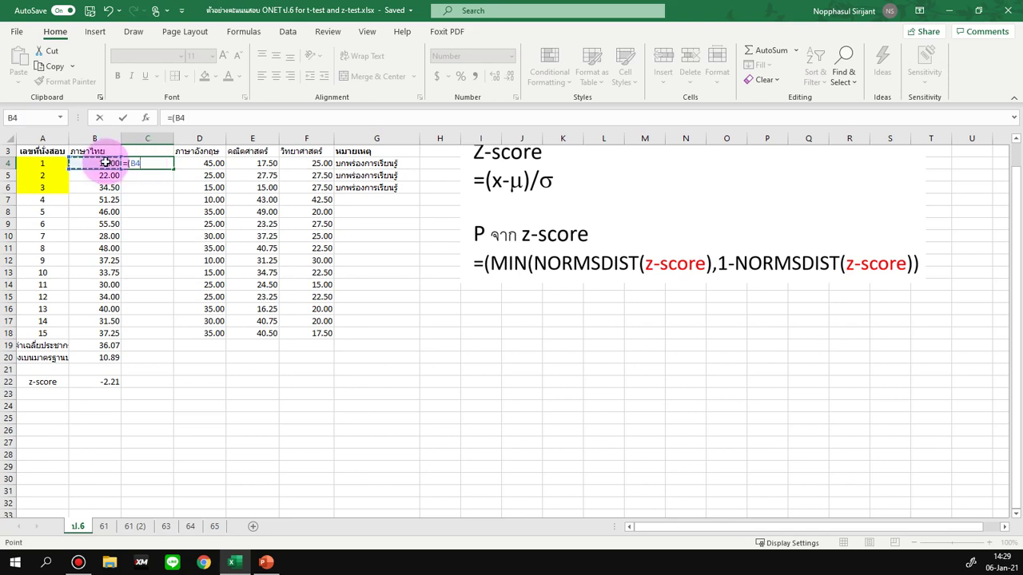
type("-")
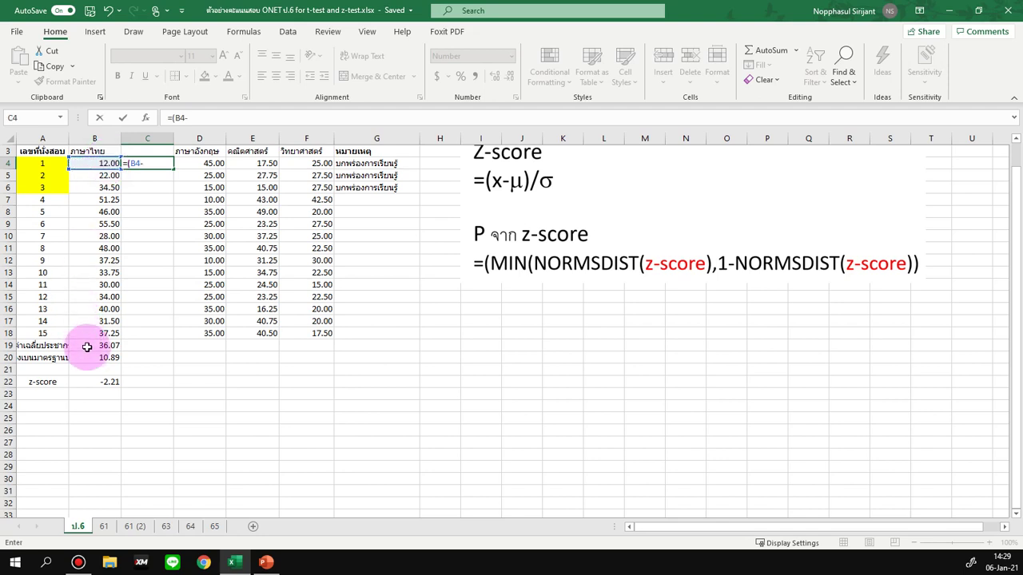
left_click(91, 347)
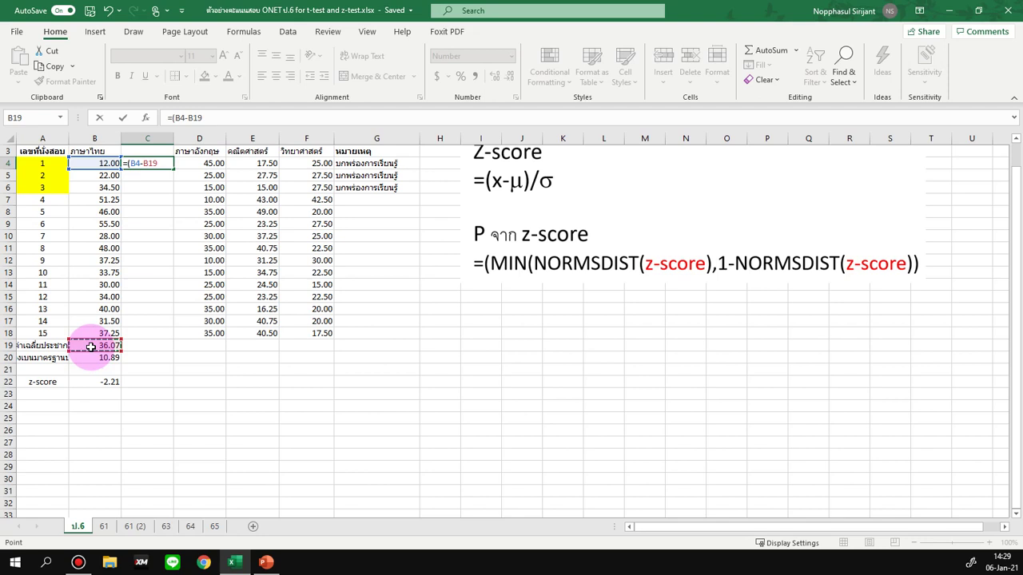
type(")")
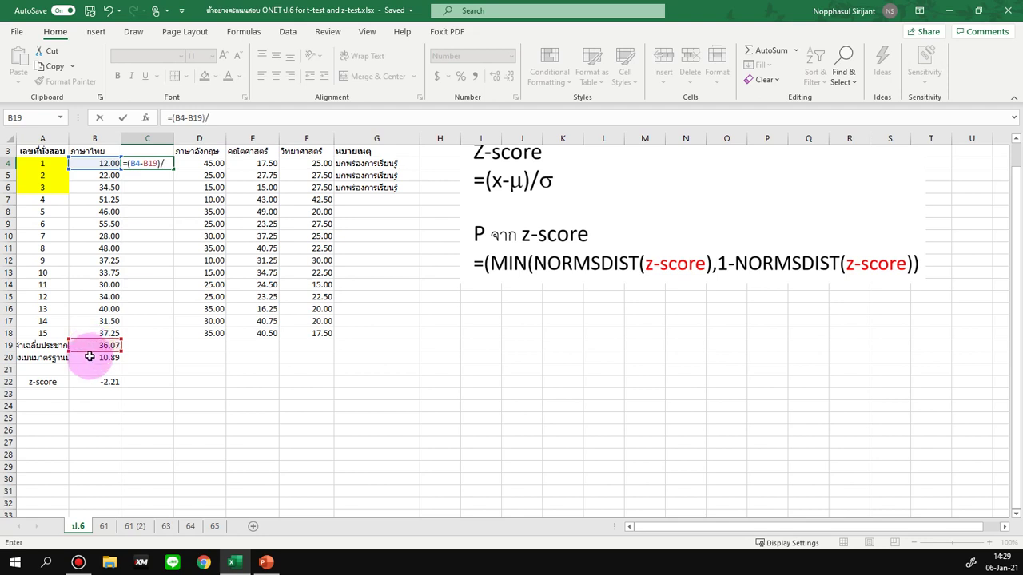
type("/")
left_click(88, 360)
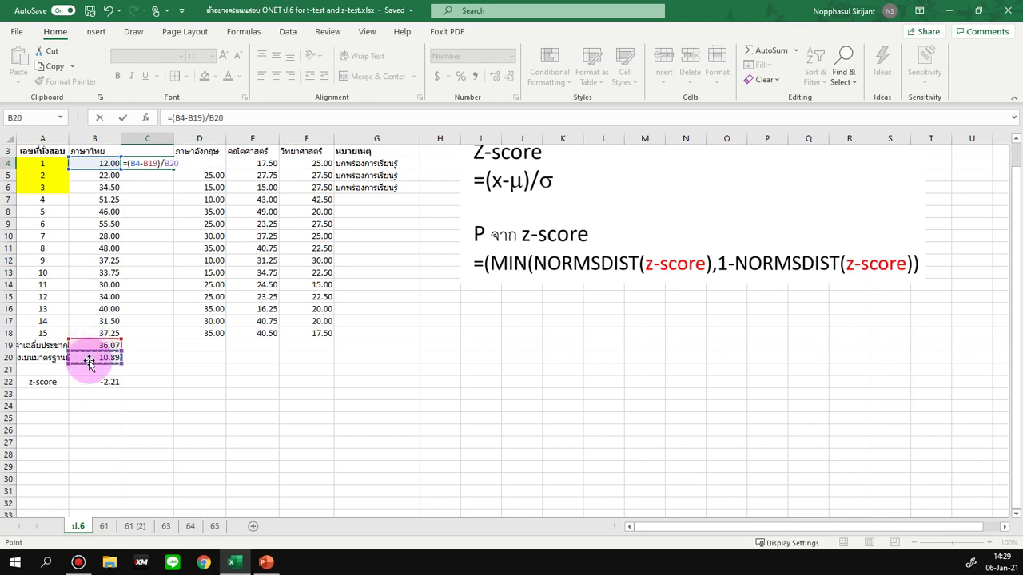
key("Return")
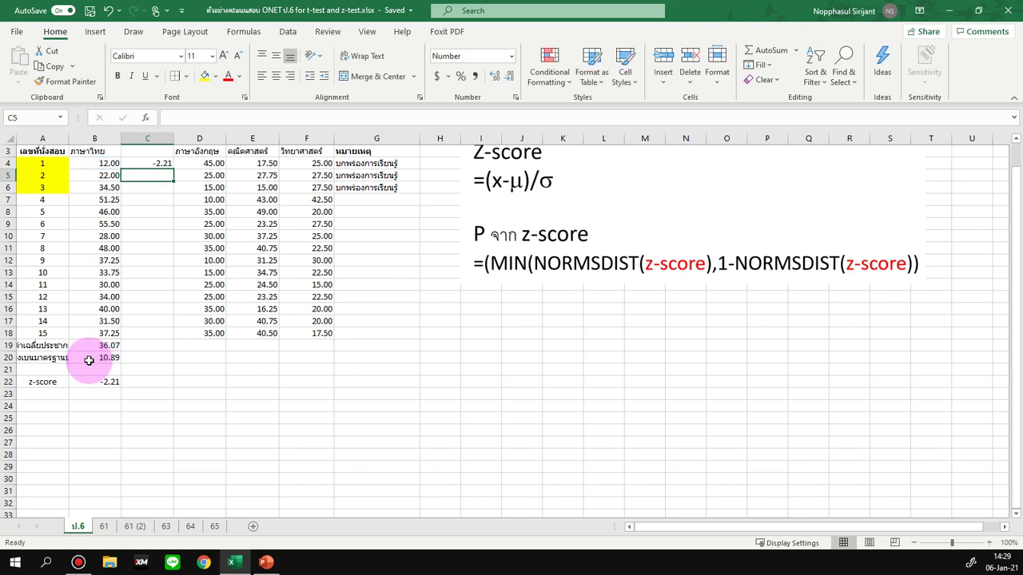
left_click(89, 360)
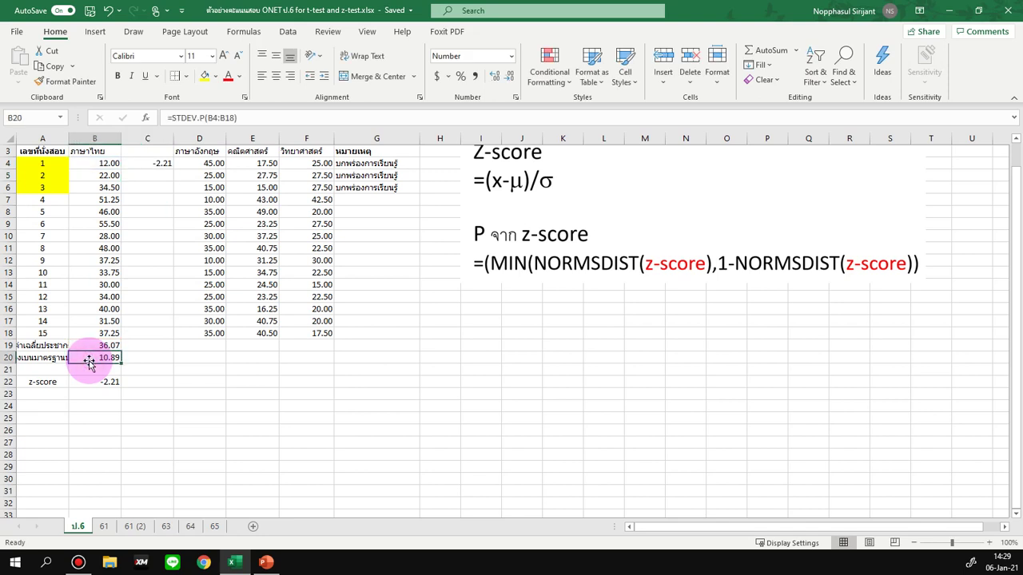
left_click(149, 163)
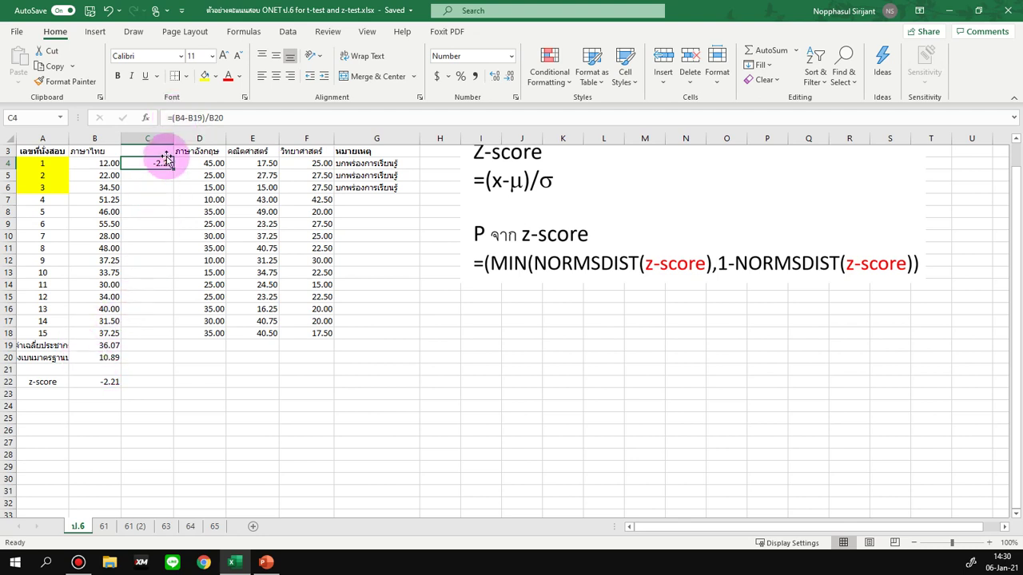
- Make the C4 formula's mean and deviation references absolute: =(B4-$B$19)/$B$20
left_click(191, 121)
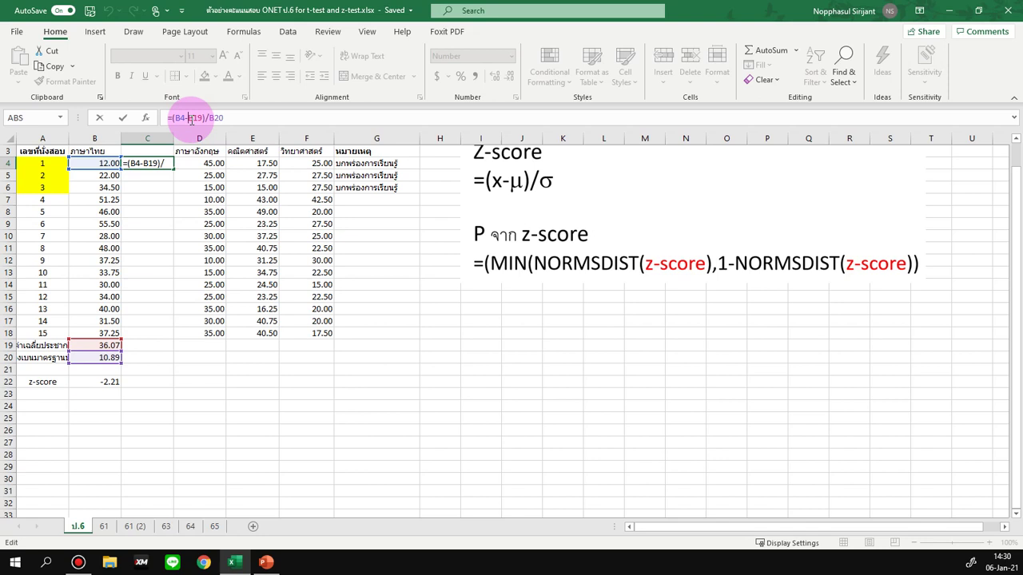
type("$B")
type("$")
key("End")
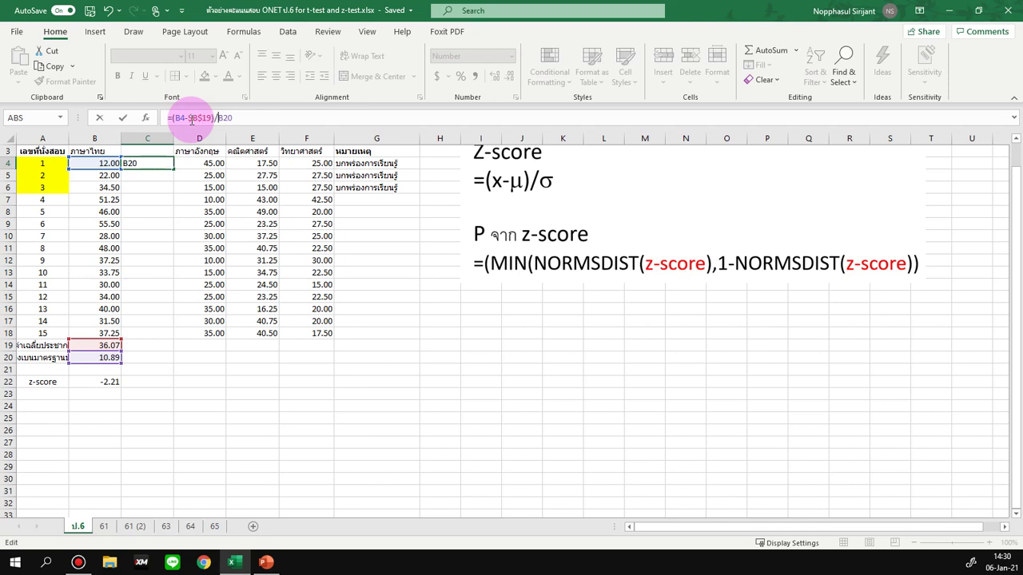
type("$")
key("Right")
type("$")
key("Return")
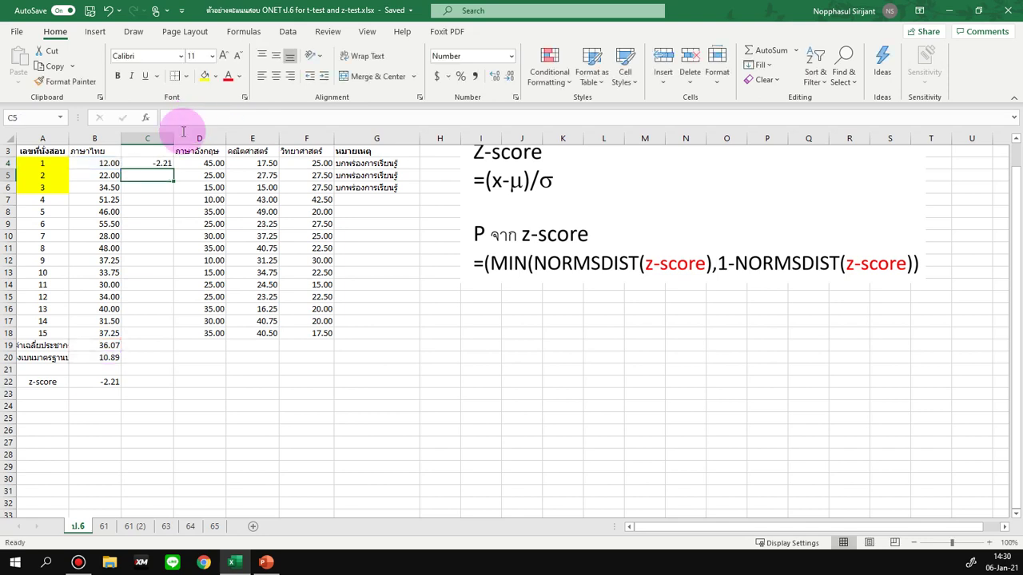
- Fill the C4 z-score formula down to C18 for all fifteen students
left_click(165, 163)
left_click_drag(173, 168, 174, 169)
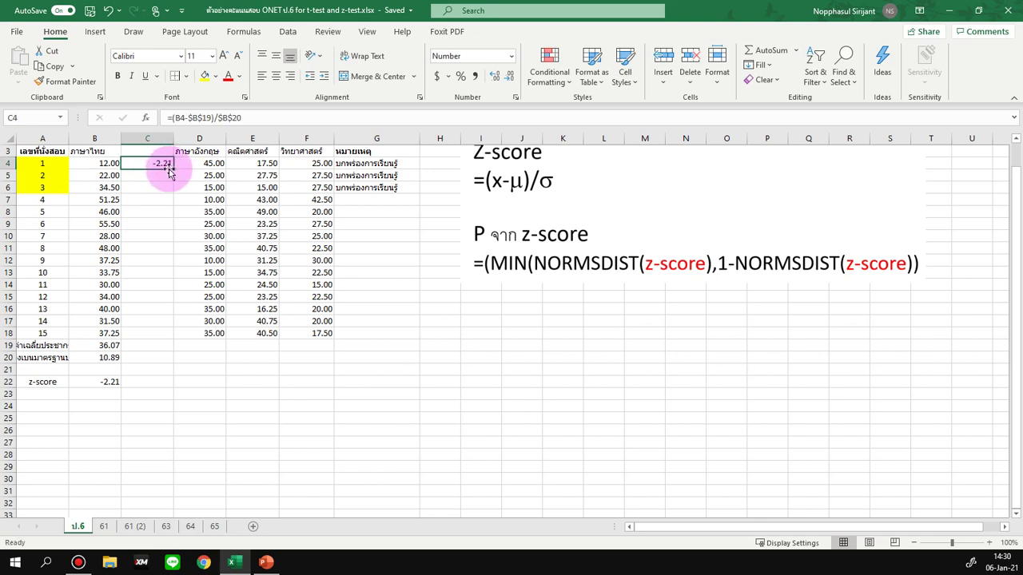
left_click_drag(172, 168, 156, 340)
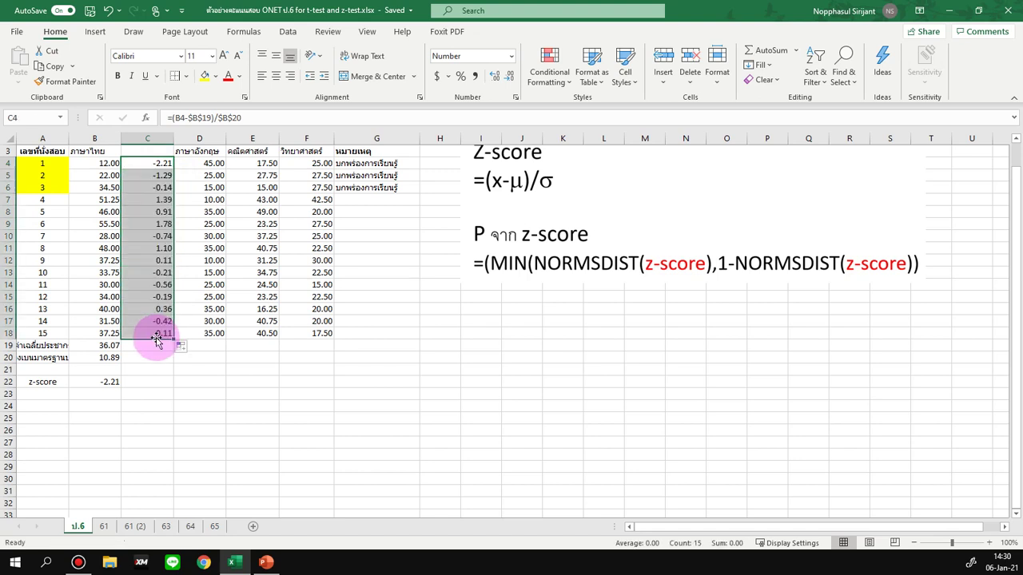
left_click(157, 189)
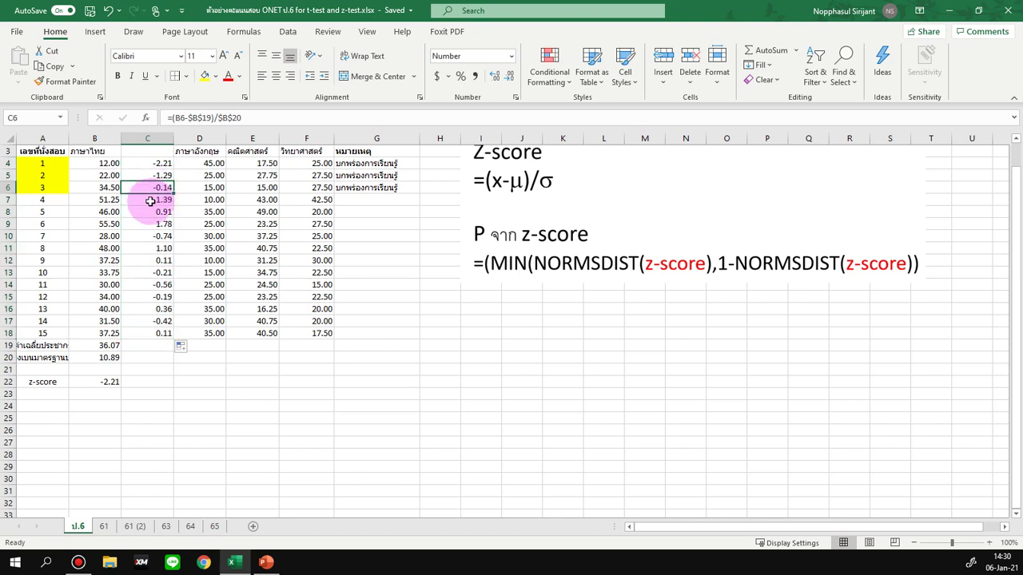
- Head column C with 'z-score' in C3
double_click(152, 151)
type("z-score")
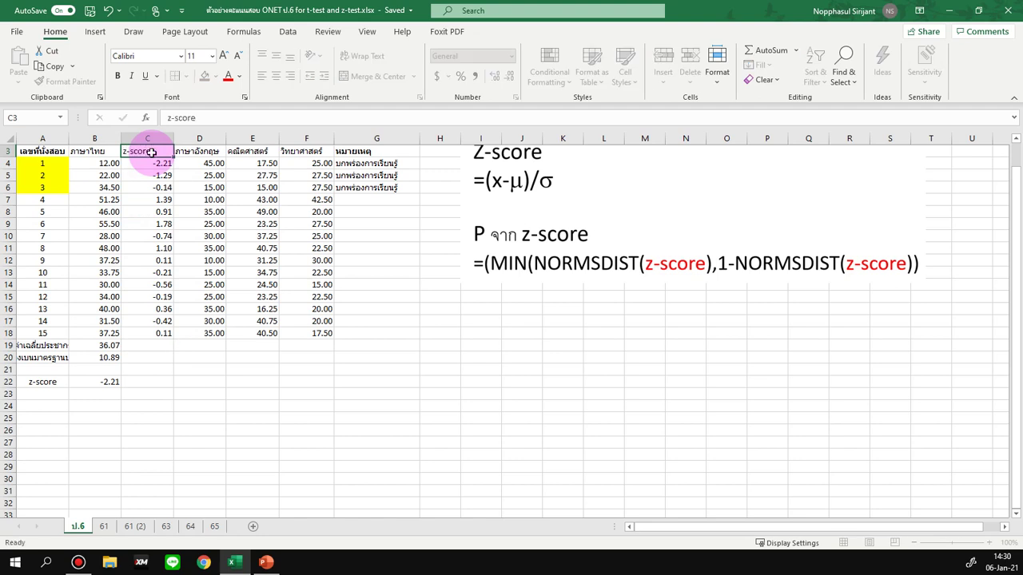
key("Return")
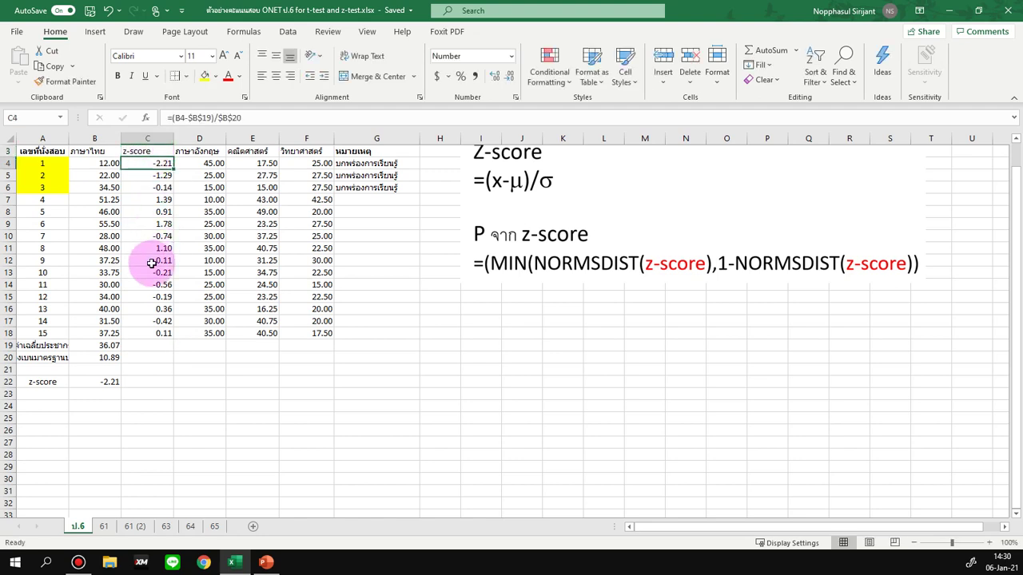
left_click(151, 263)
left_click(151, 293)
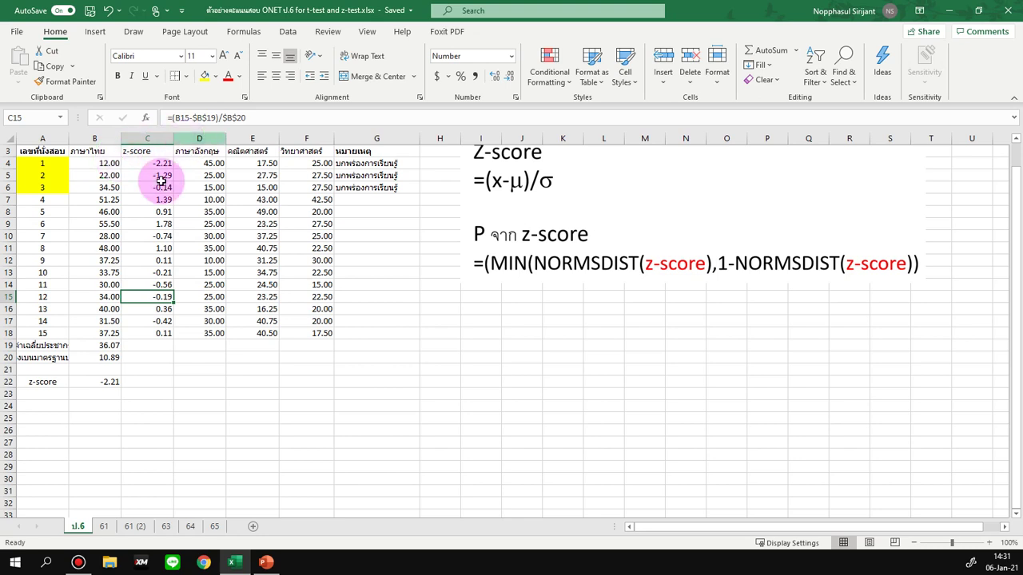
- Label A23 'p' and enter the MIN(NORMSDIST(-2.21), 1-NORMSDIST(-2.21)) p-value formula in B23
left_click(30, 394)
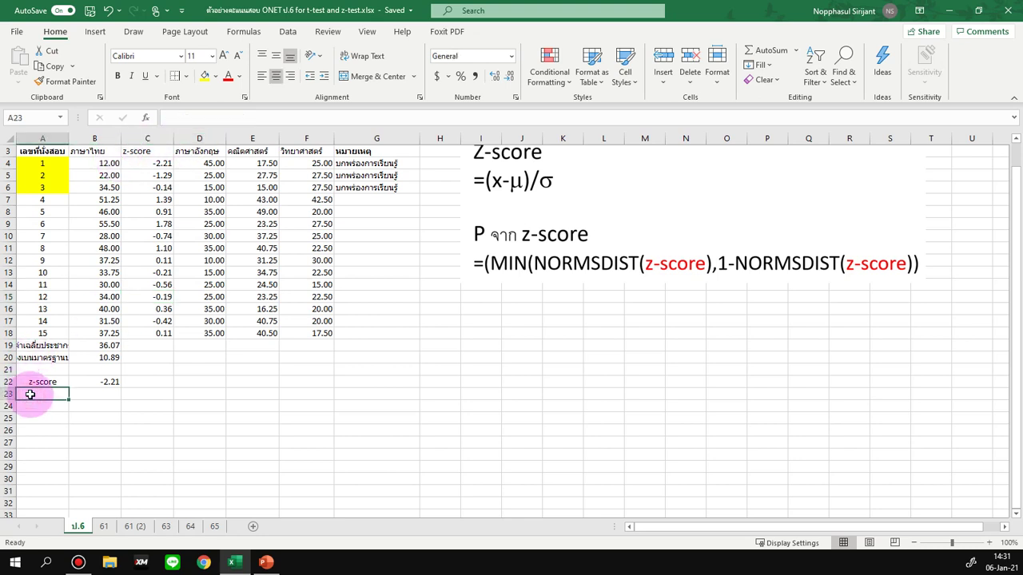
type("p")
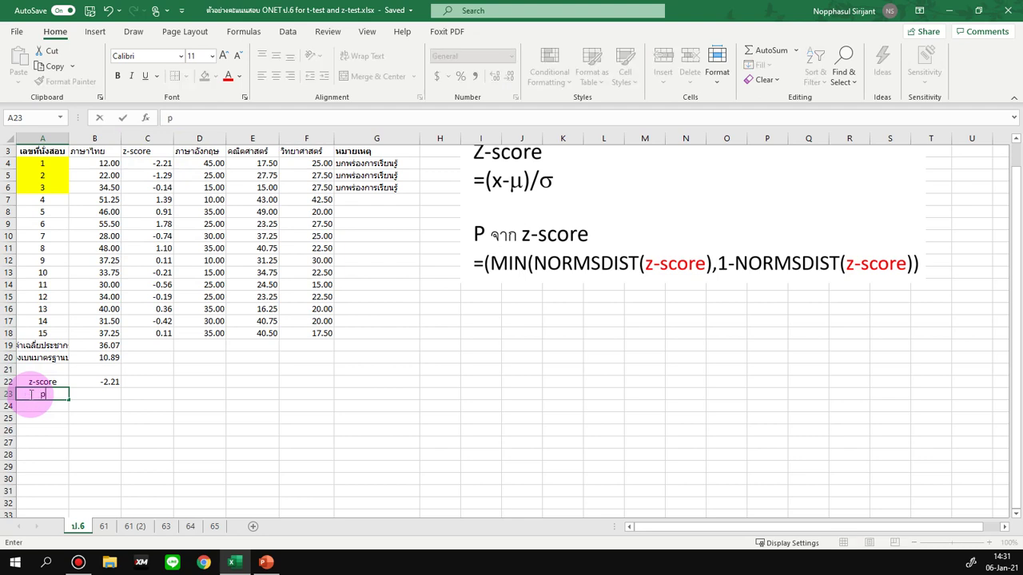
key("Tab")
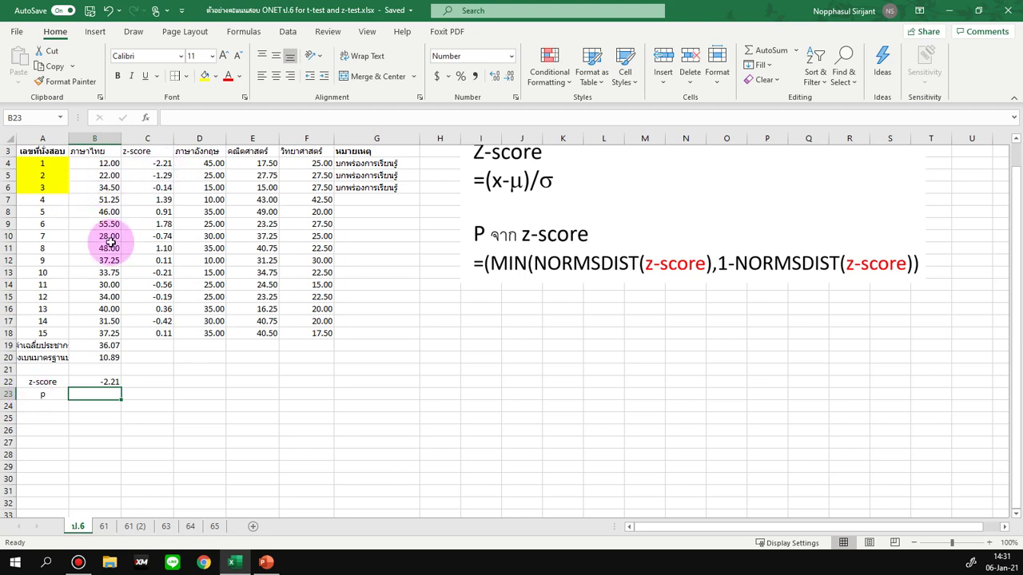
type("=")
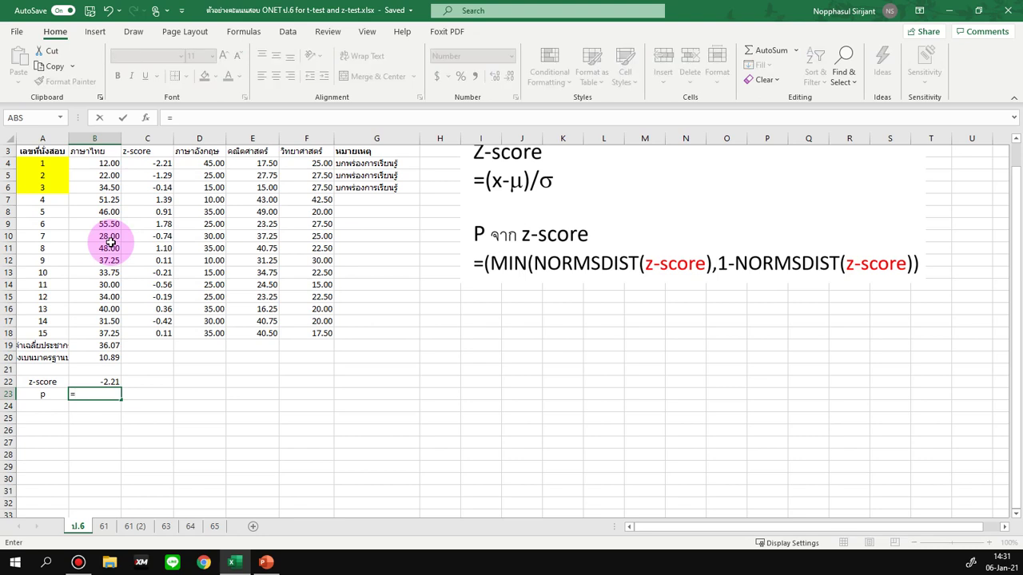
type("(min")
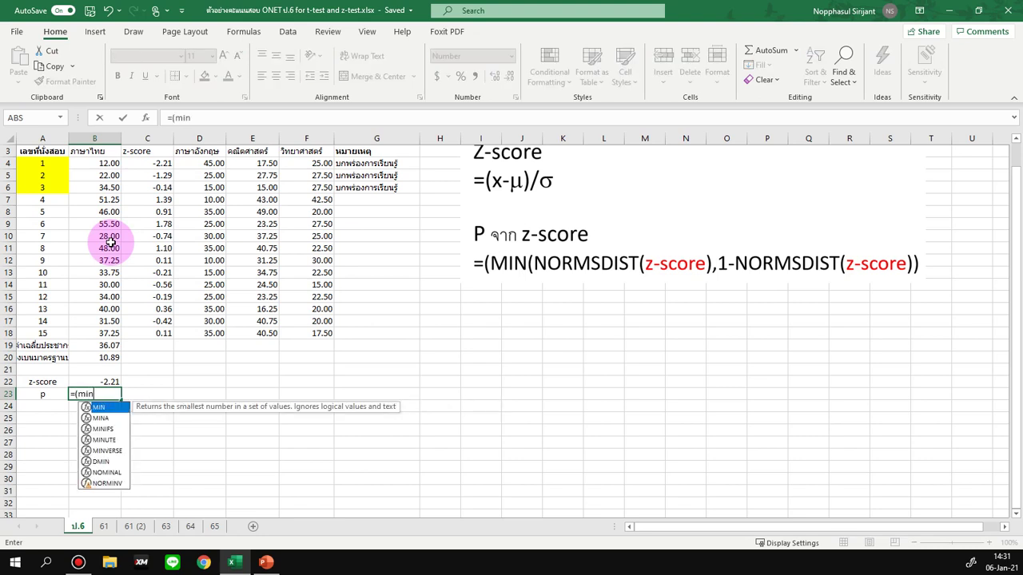
type("(")
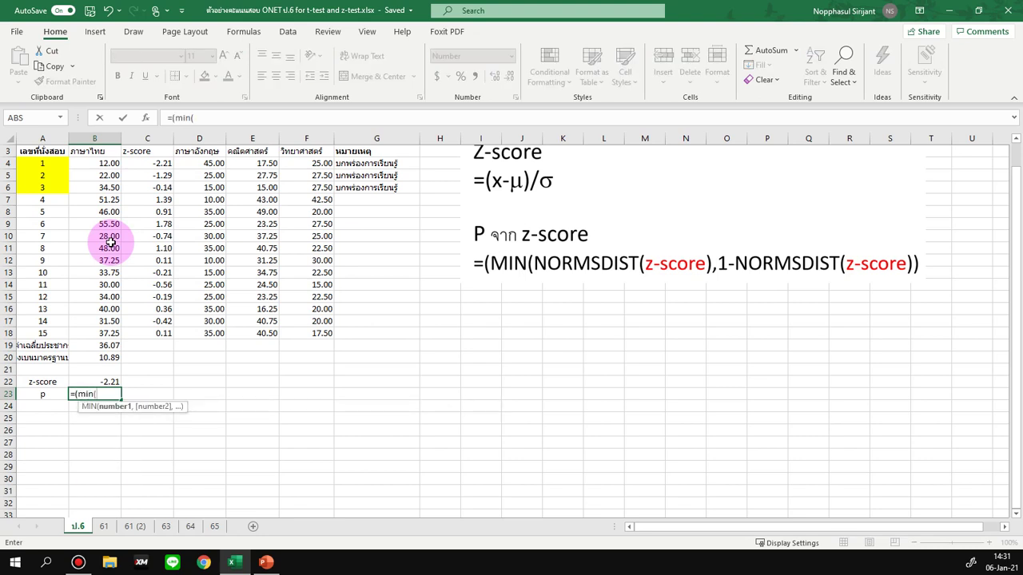
type("morms")
type("dist")
type("(")
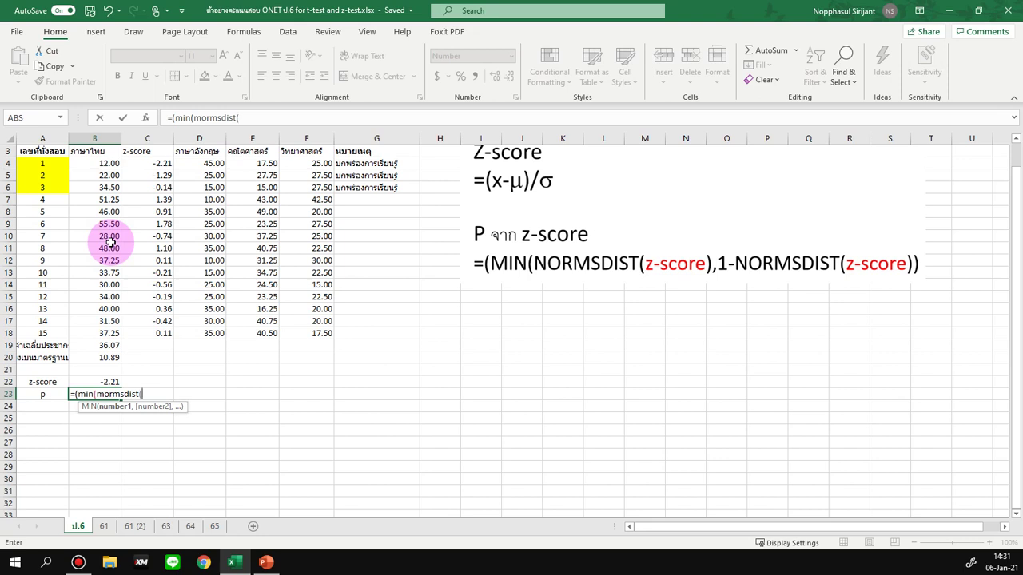
type("-2.21")
type("),1-norms")
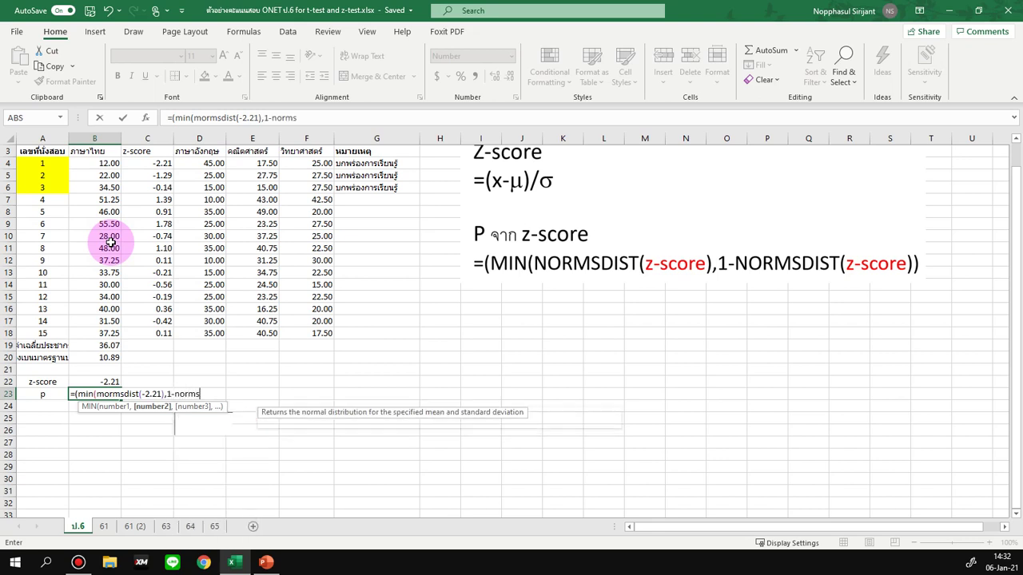
type("dist")
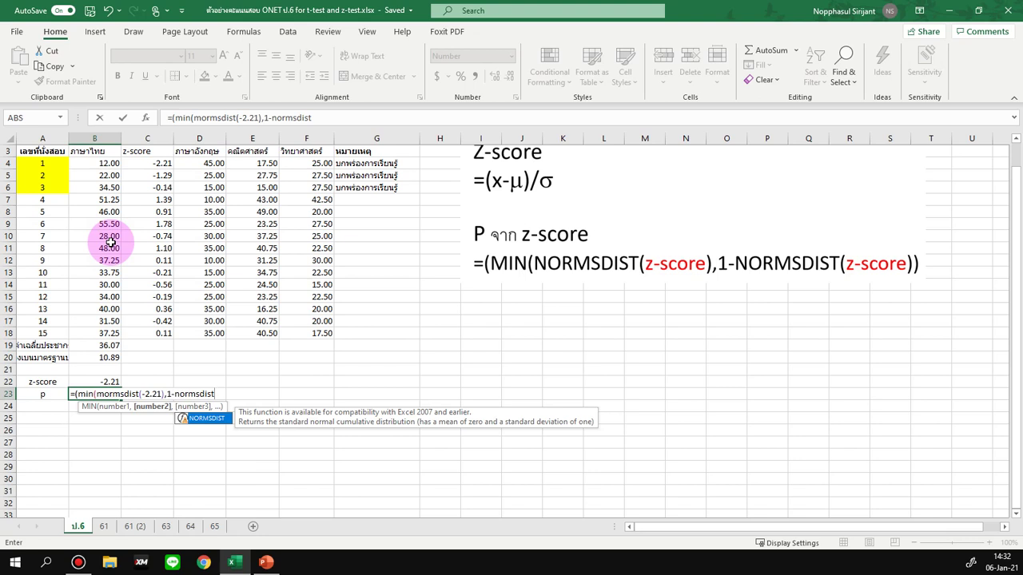
type("(")
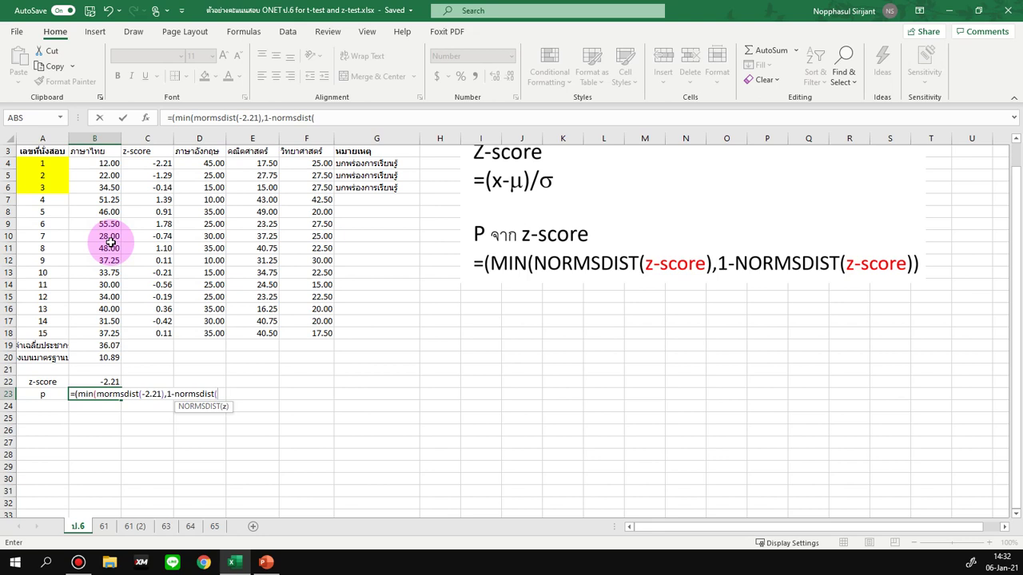
type("-2.21))")
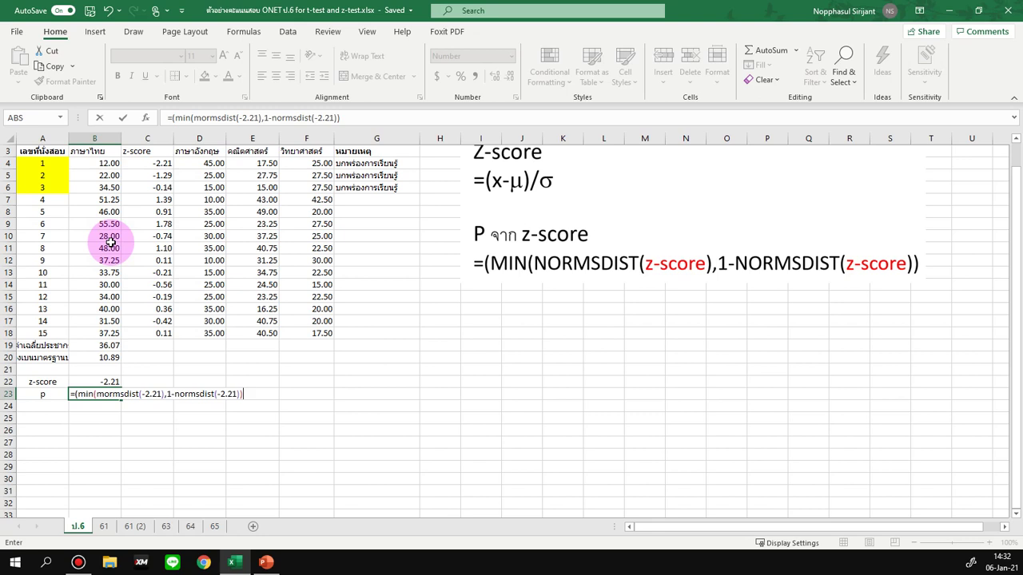
key("Return")
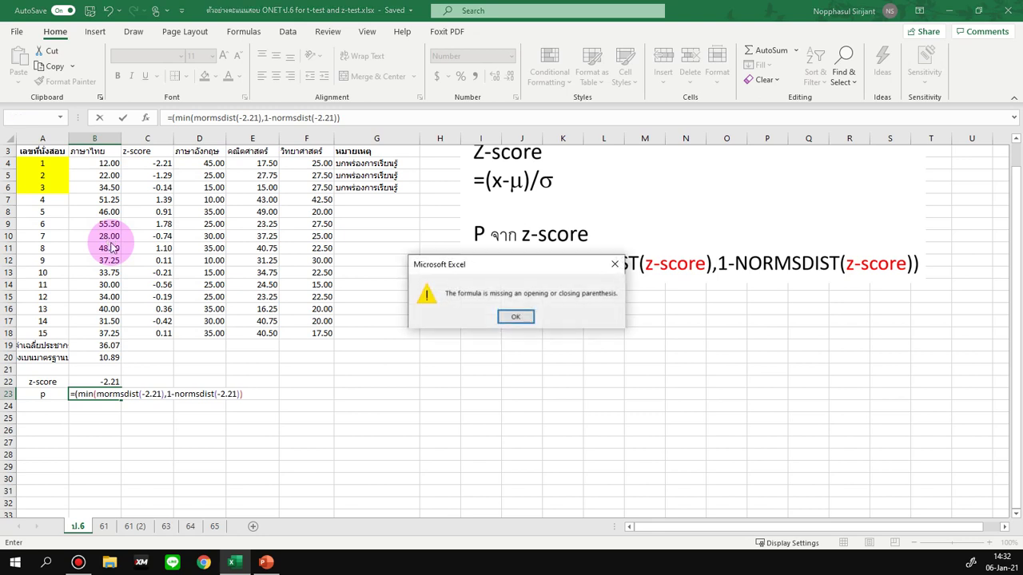
- Dismiss the parenthesis warning and add the missing closing ')' to the B23 formula
left_click(516, 317)
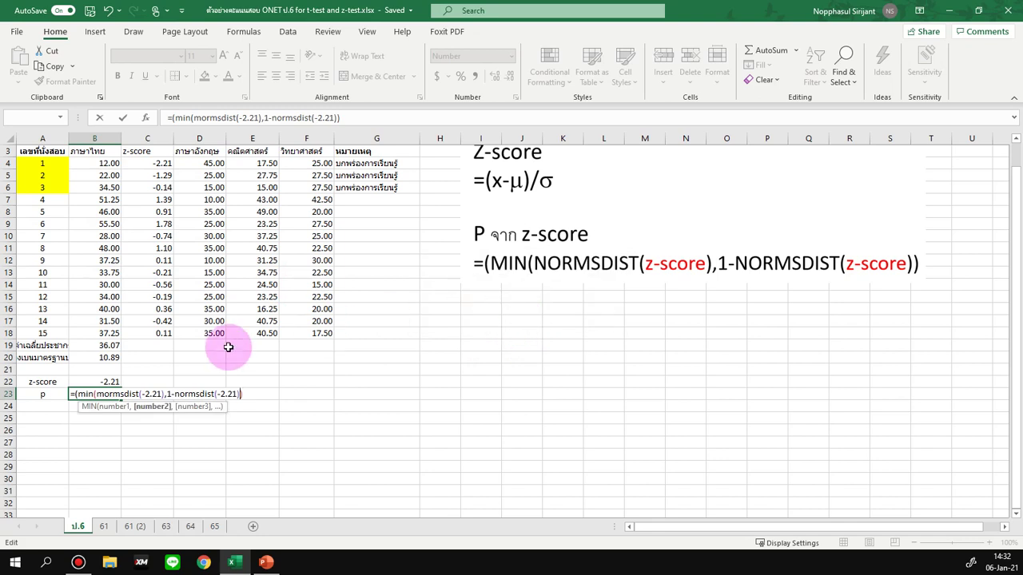
left_click(77, 394)
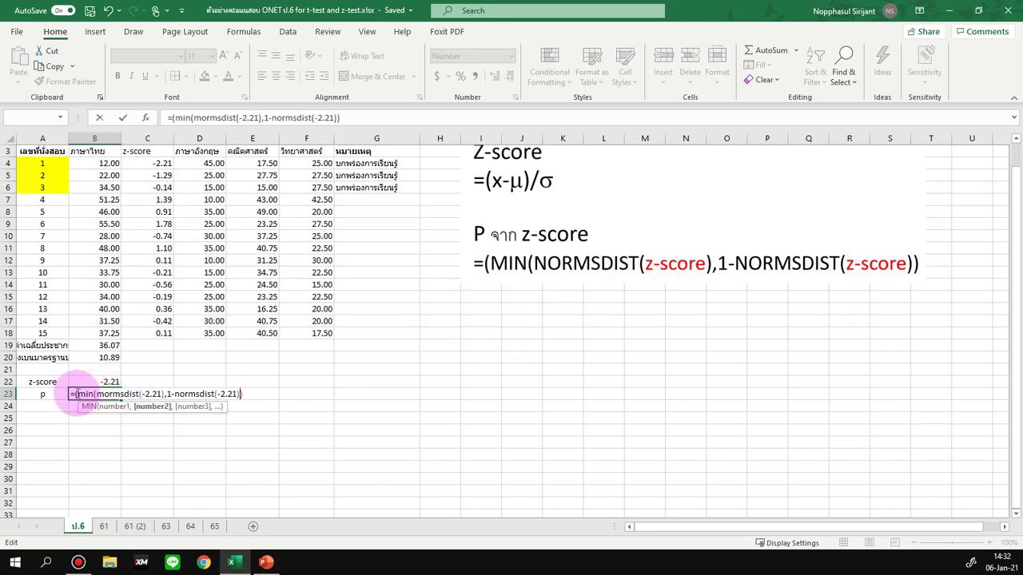
left_click(97, 394)
left_click(168, 394)
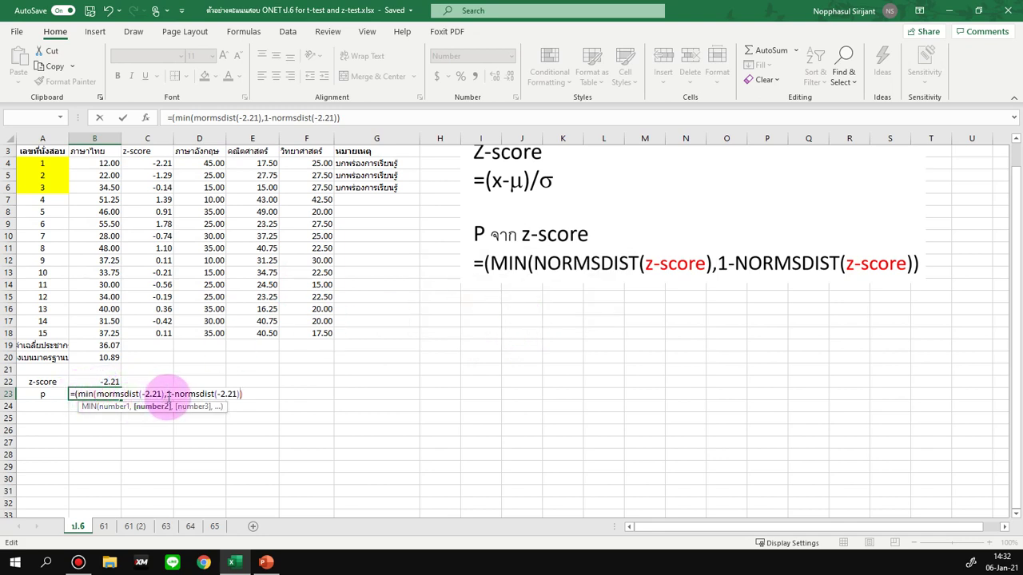
left_click(242, 396)
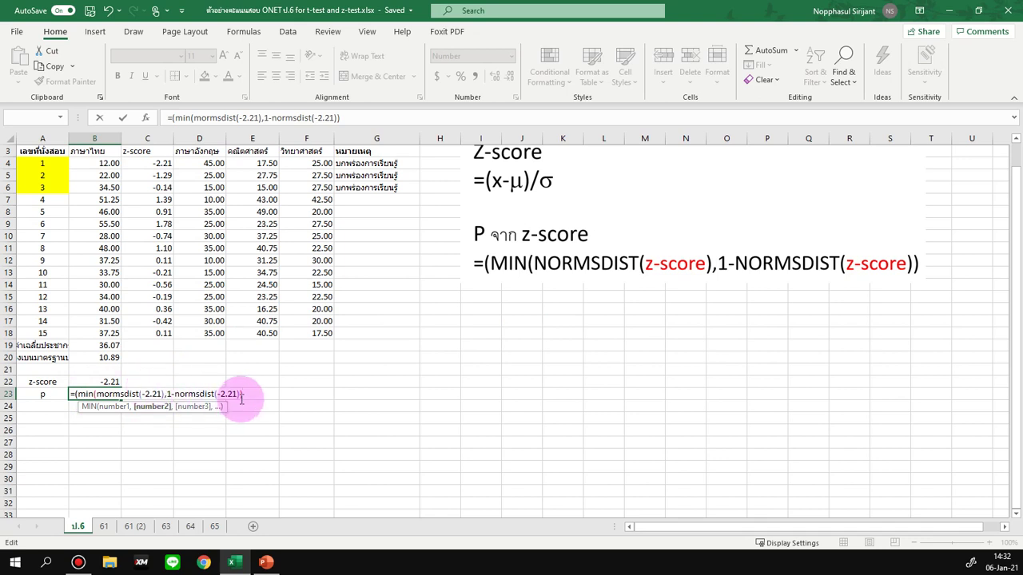
type(")")
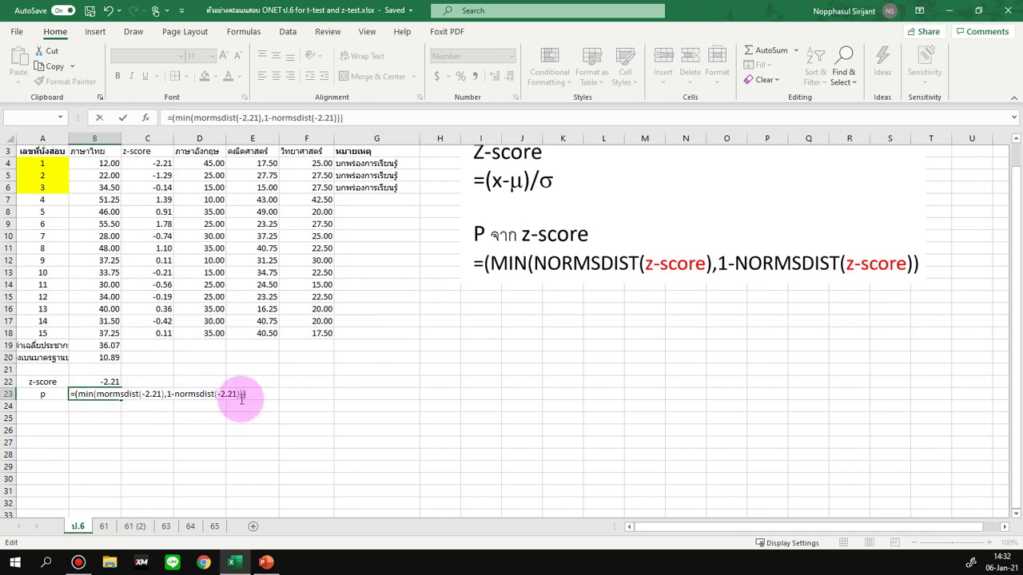
key("Return")
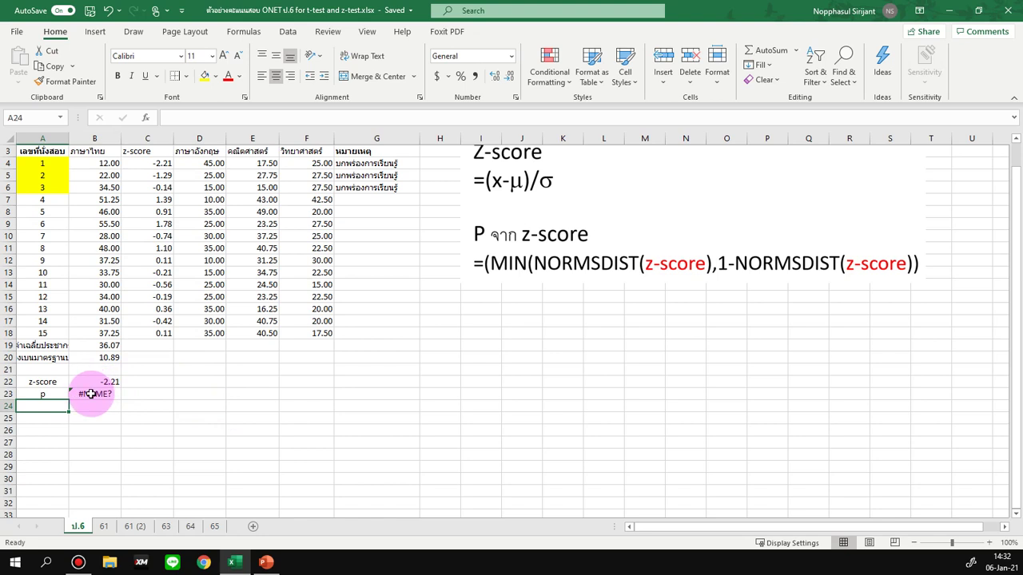
- Correct 'mormsdist' to 'normsdist' in the formula so B23 returns the p-value 0.01
left_click(92, 394)
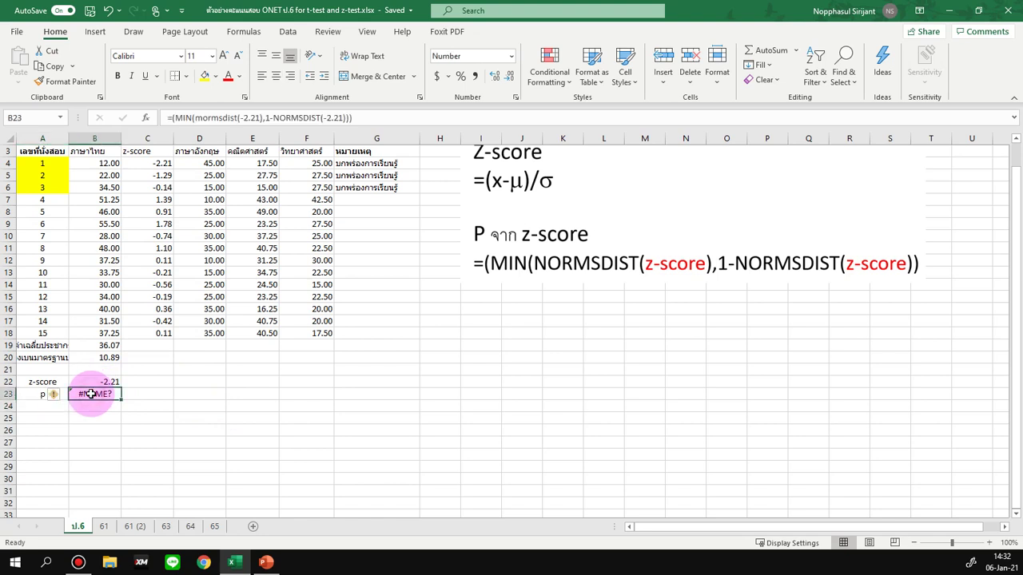
left_click(216, 118)
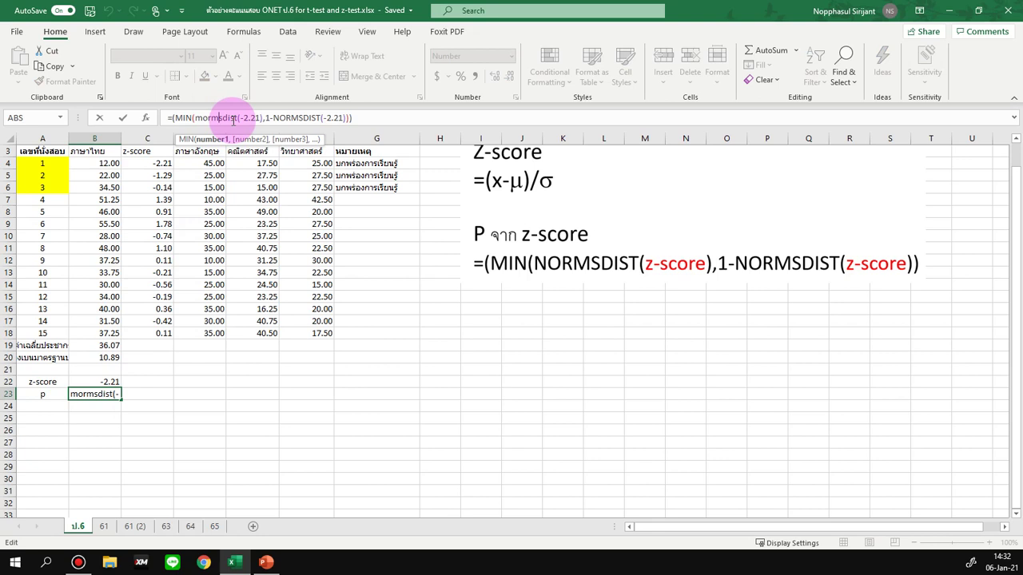
left_click(194, 118)
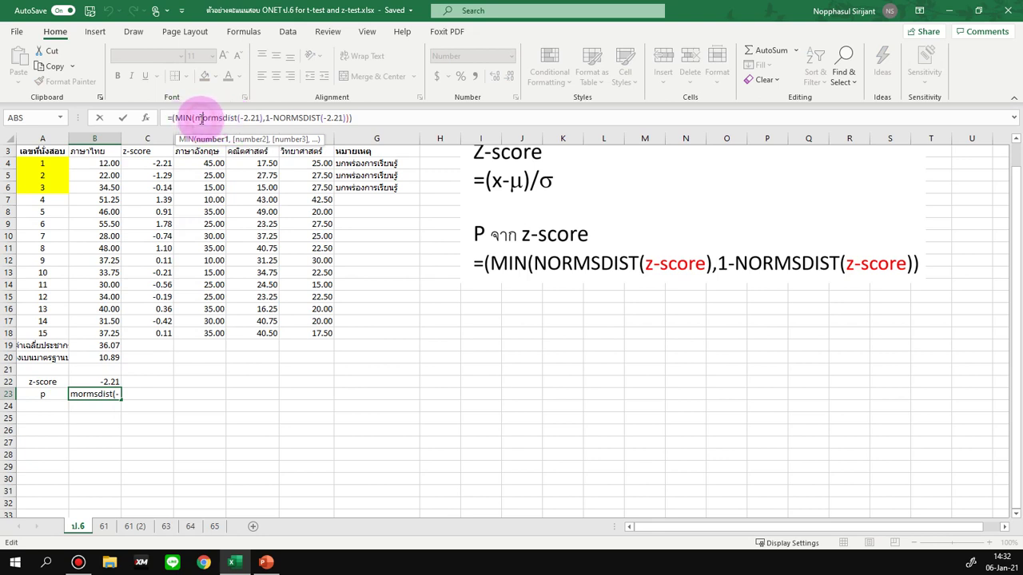
left_click(209, 120)
key("shift+Left")
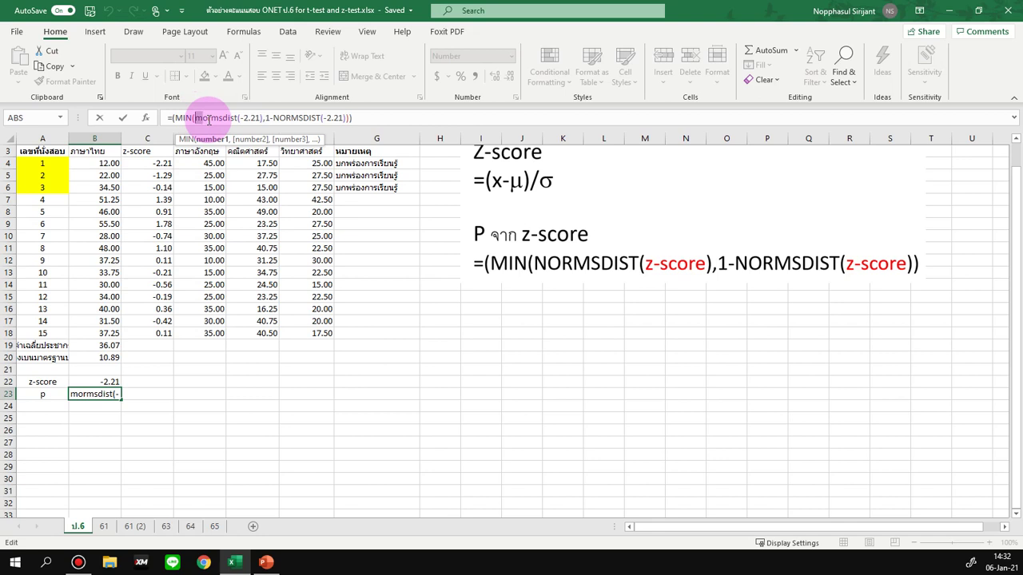
type("n")
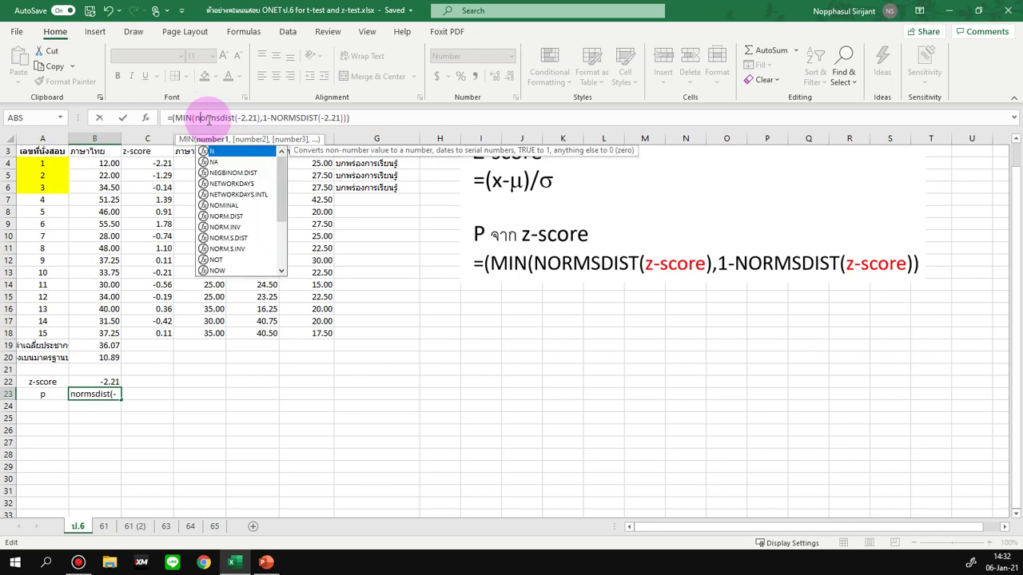
key("Return")
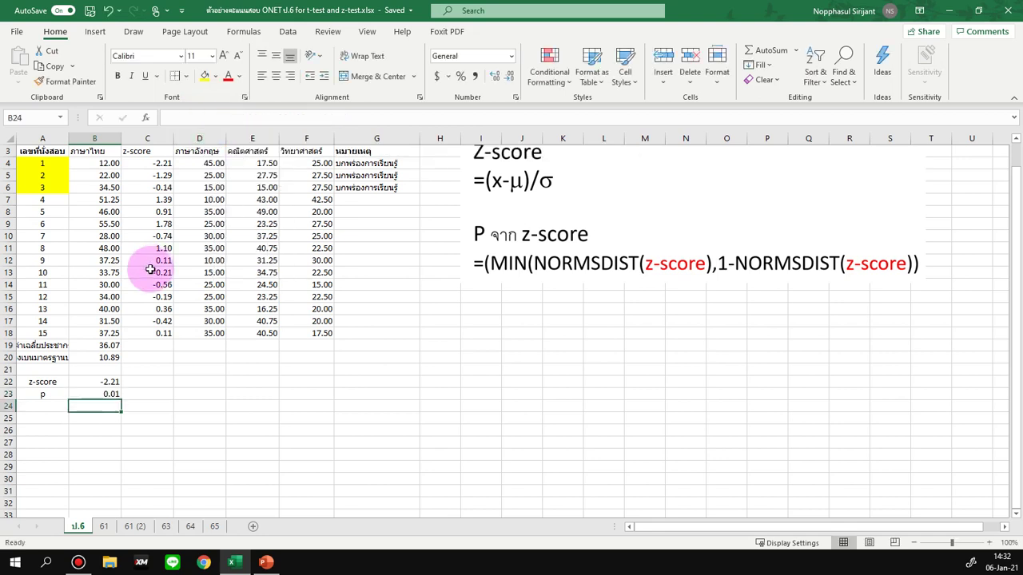
- Insert a blank column before column D, then undo the insertion
left_click(76, 395)
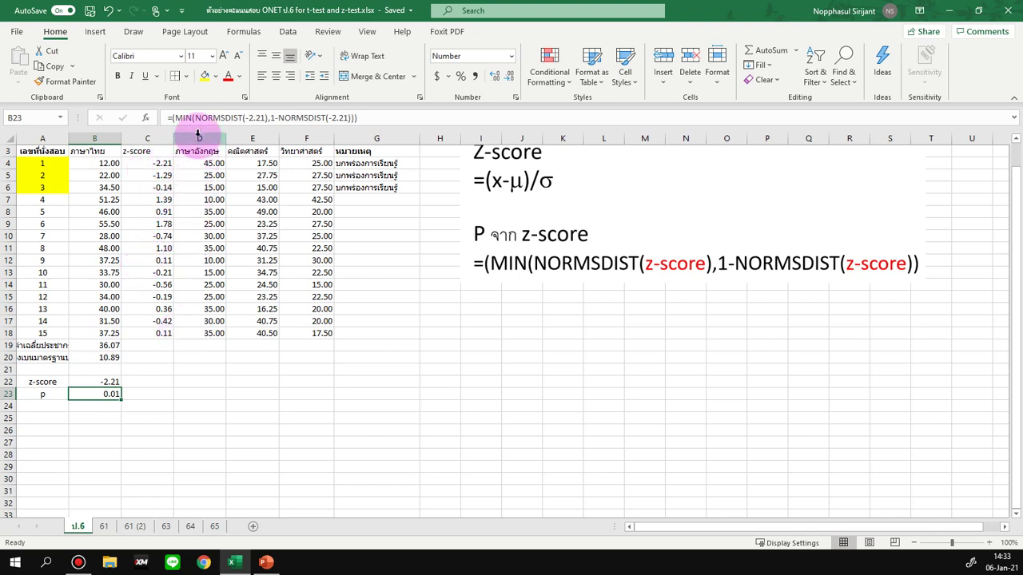
right_click(198, 133)
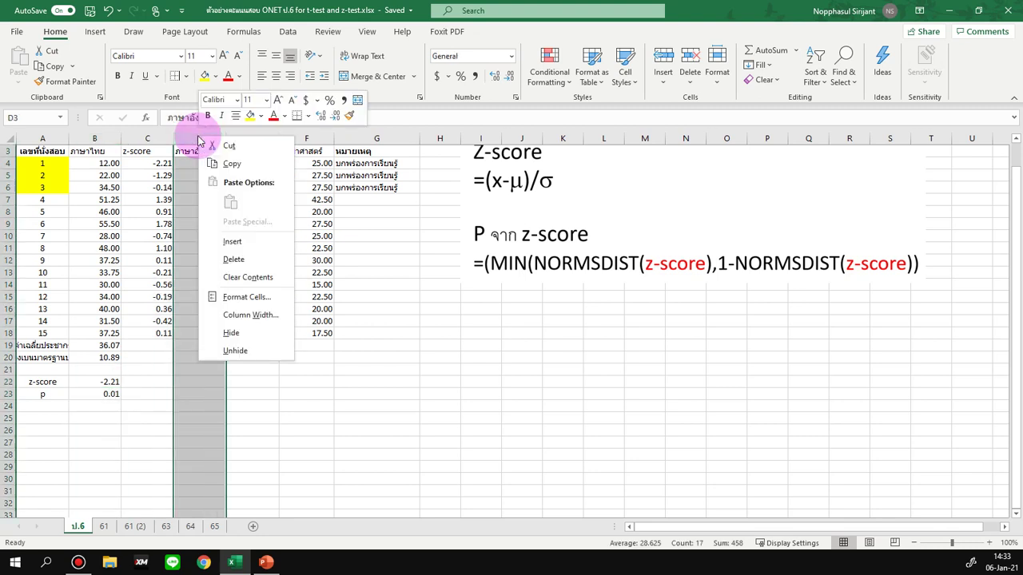
left_click(225, 242)
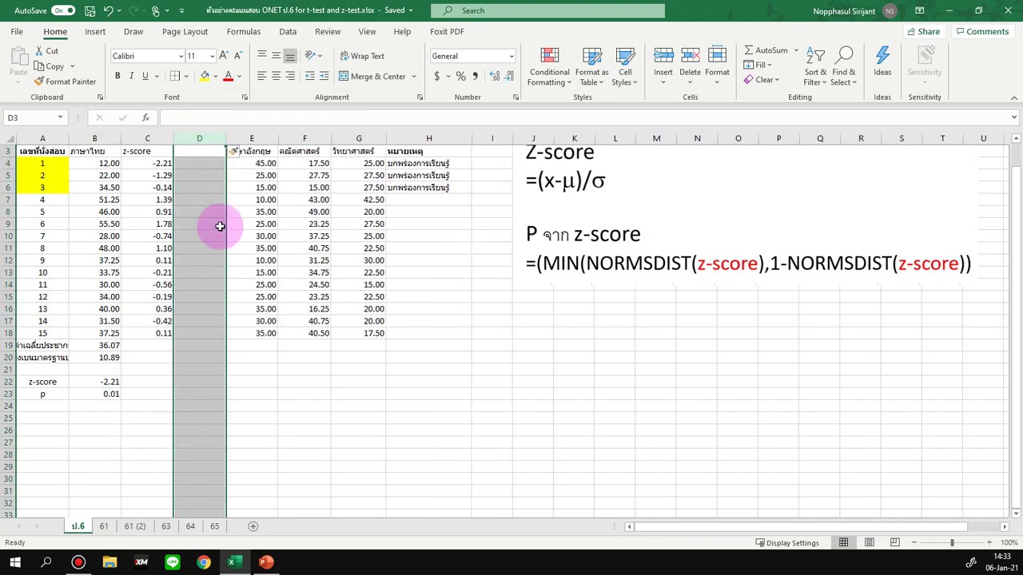
left_click(202, 162)
left_click(200, 151)
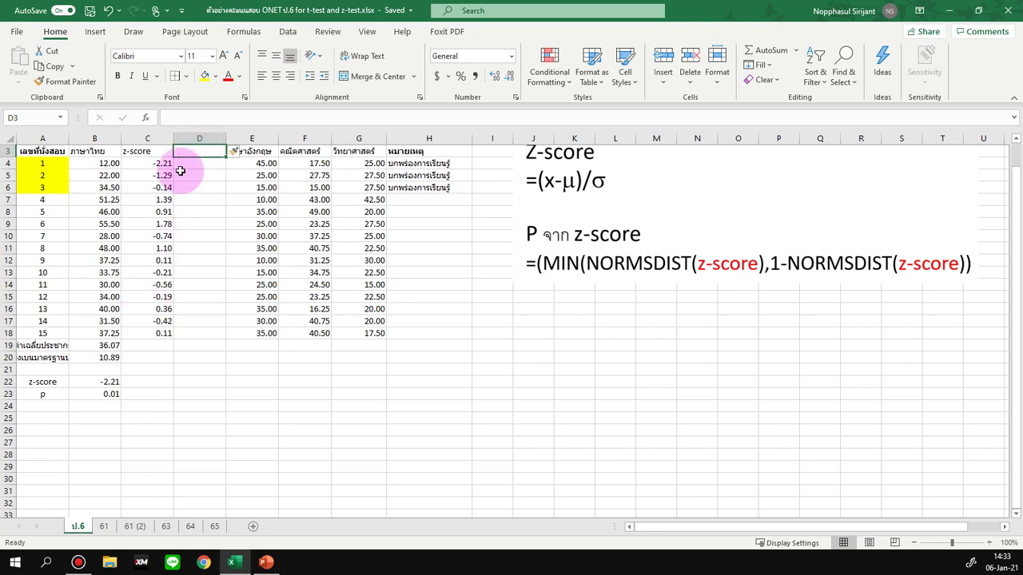
key("ctrl+z")
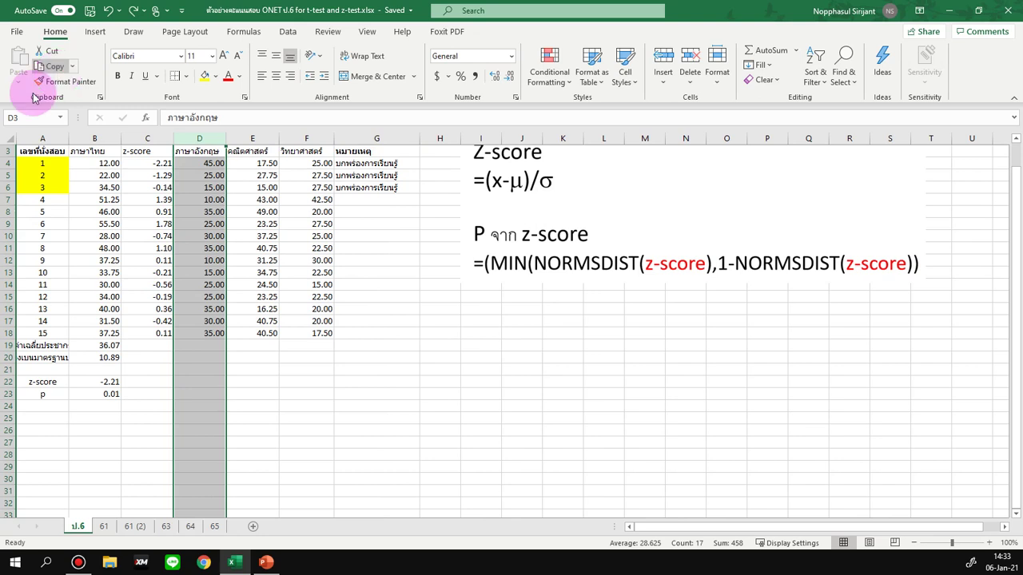
- Clear the p-value from B23 and begin a new =(MIN(NORMDI... formula there
left_click(89, 396)
key("Delete")
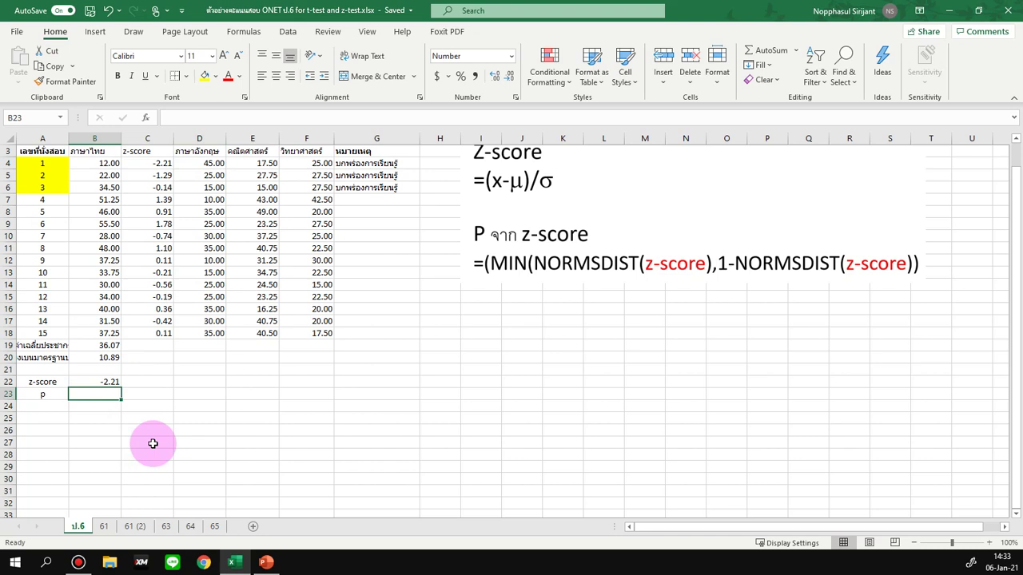
type("=")
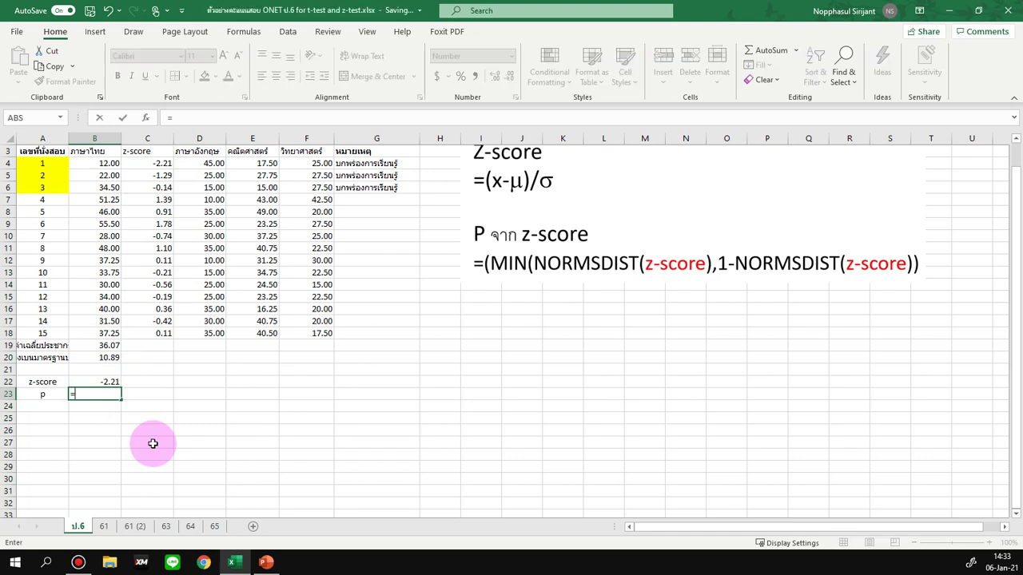
type("(min")
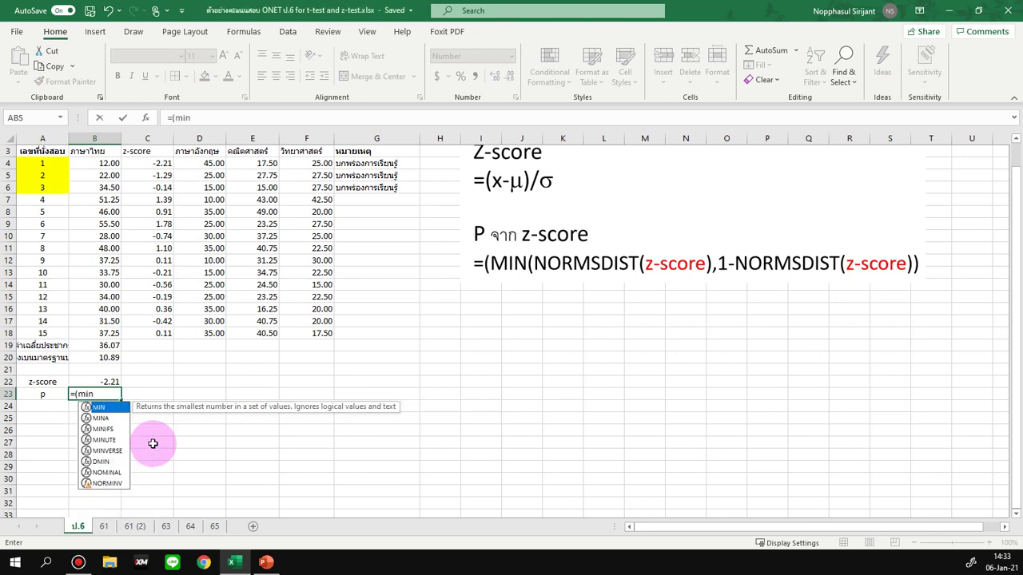
type("(")
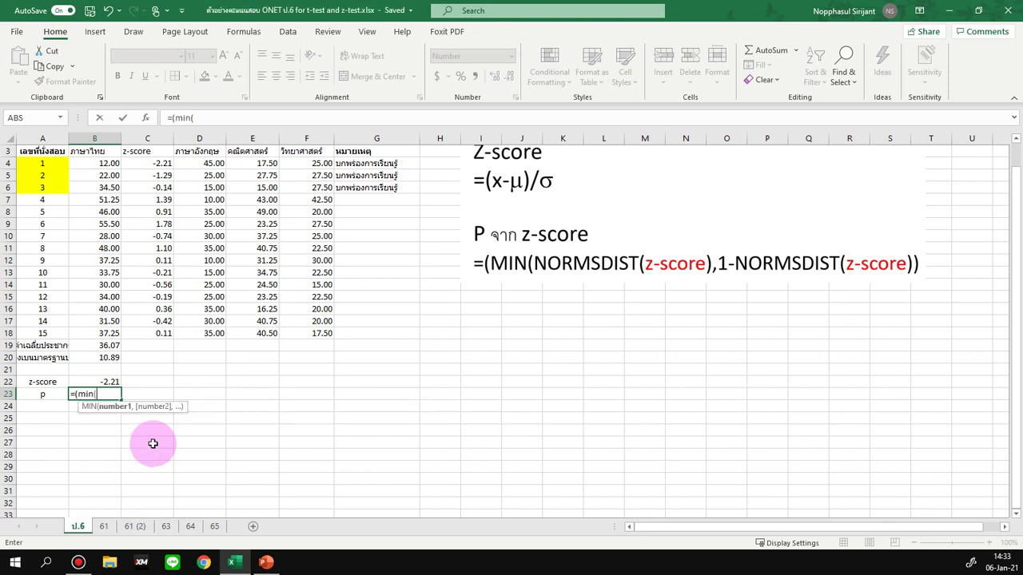
type("norm")
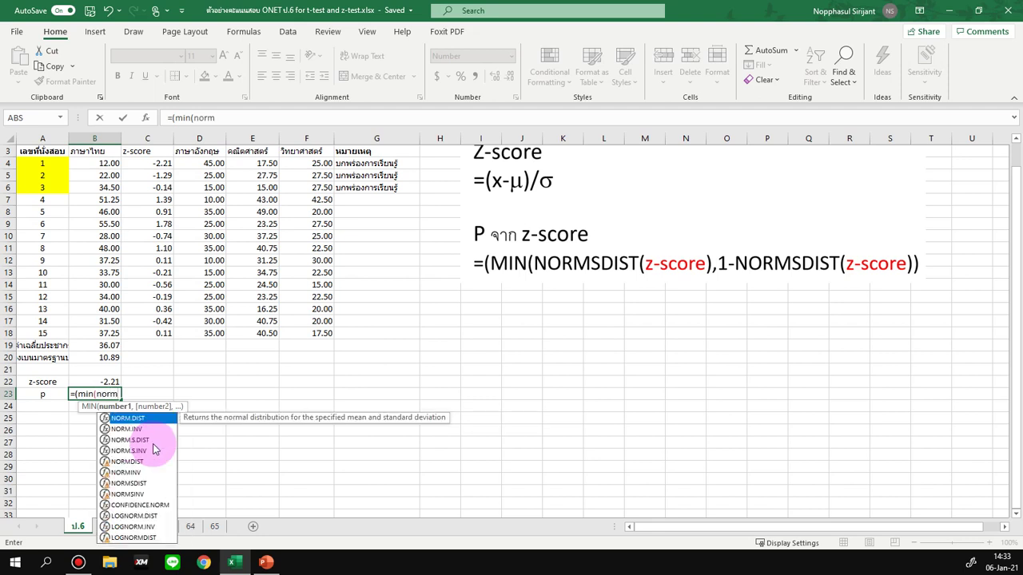
type("di")
- Enter =(MIN(NORMSDIST(-2.21),1-NORMSDIST(-2.21))) in B23, returning the p-value 0.01
key("BackSpace")
key("BackSpace")
type("sdist")
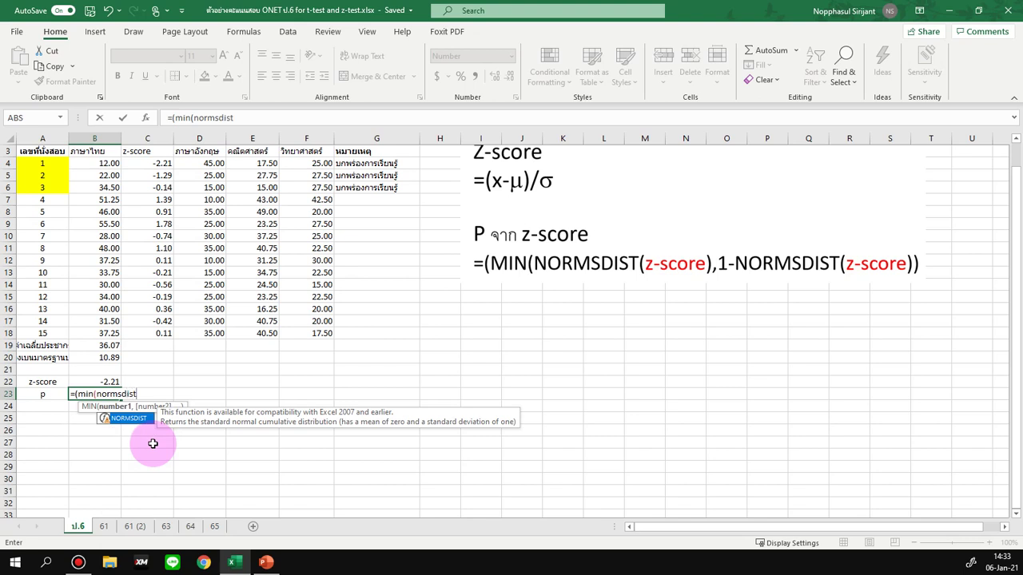
type("(")
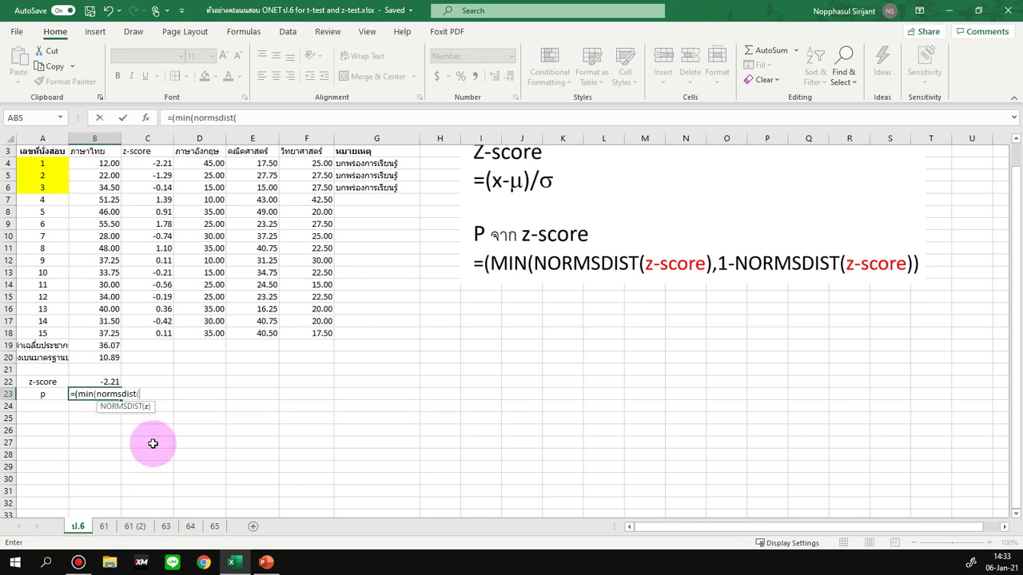
type("-2.21")
type("),")
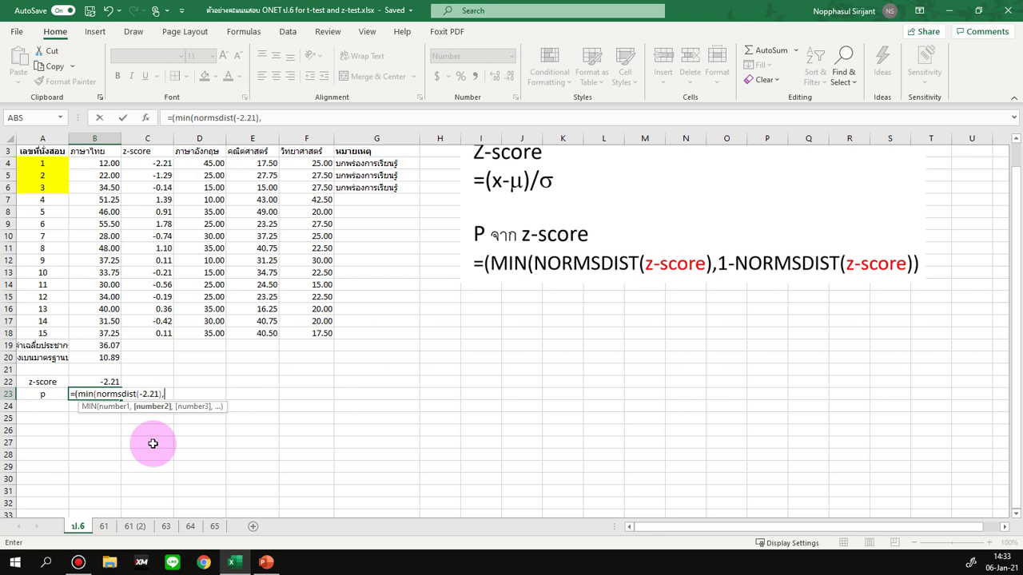
type("1-")
type("normsdist")
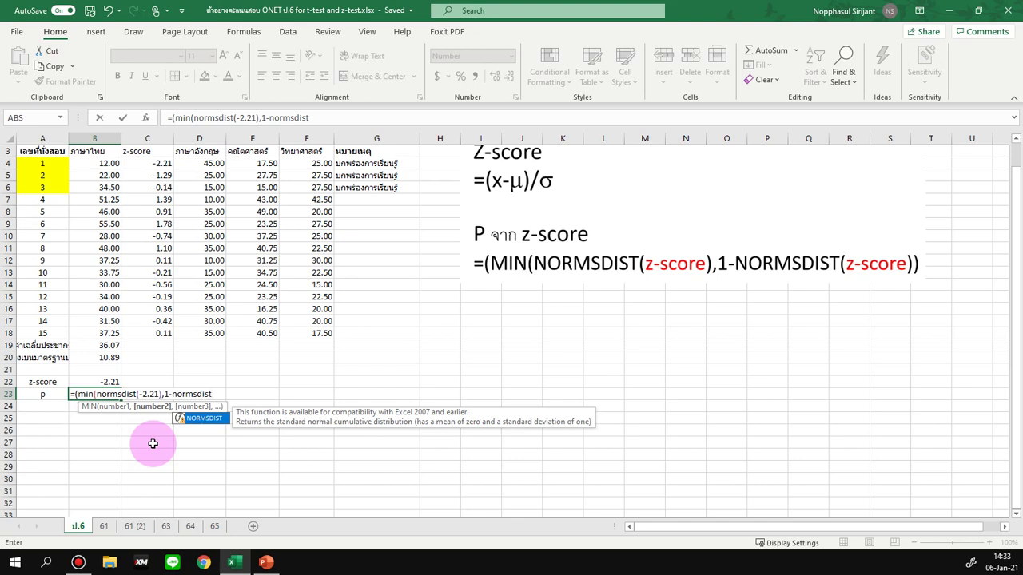
type("(-2.21))")
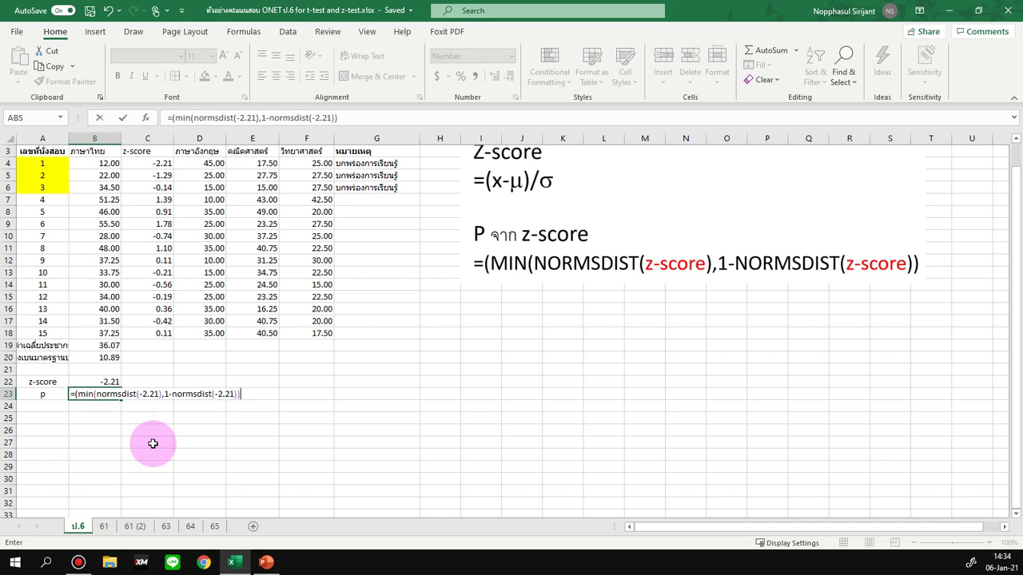
type(")")
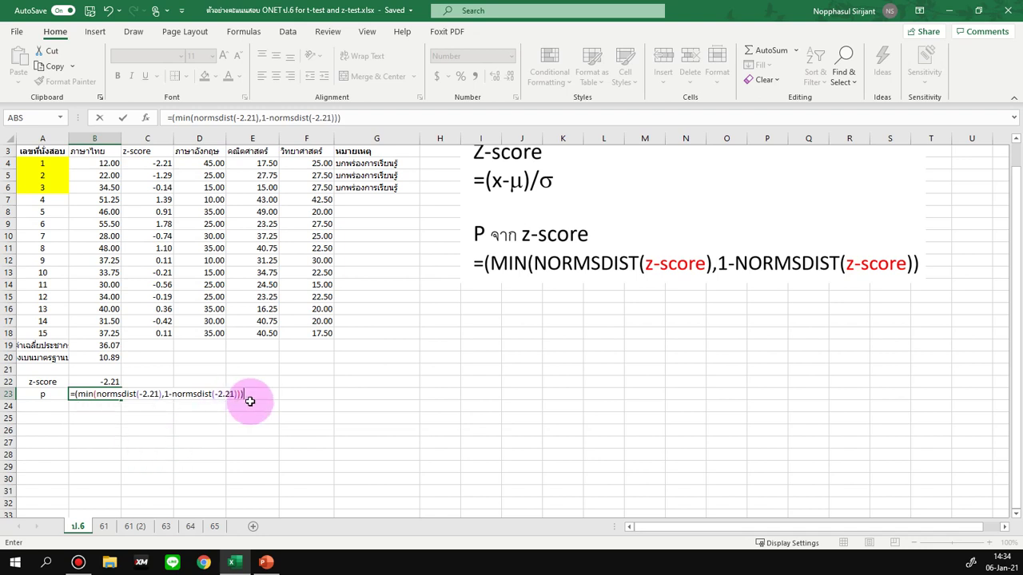
key("Return")
left_click(88, 393)
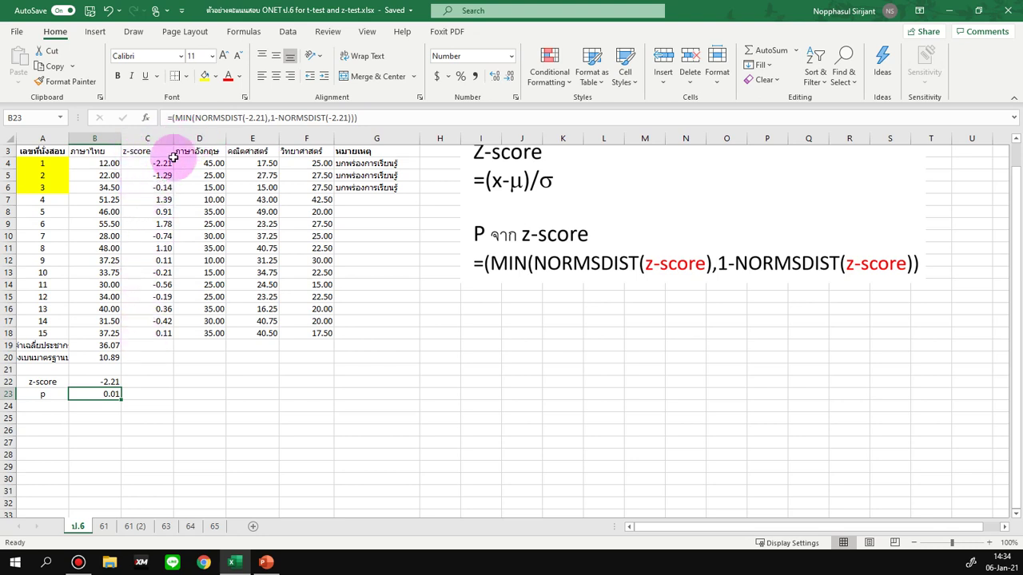
right_click(187, 142)
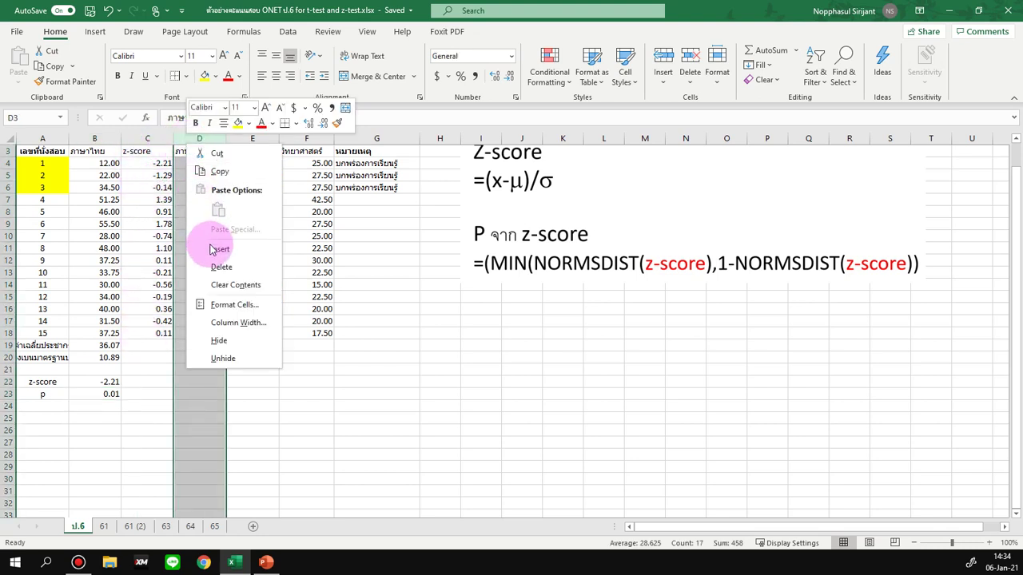
- Insert a new column D and enter =(MIN(NORMSDIST(C4),1-NORMSDIST(C4))) in D4, giving 0.01
left_click(214, 249)
left_click(210, 163)
type("=")
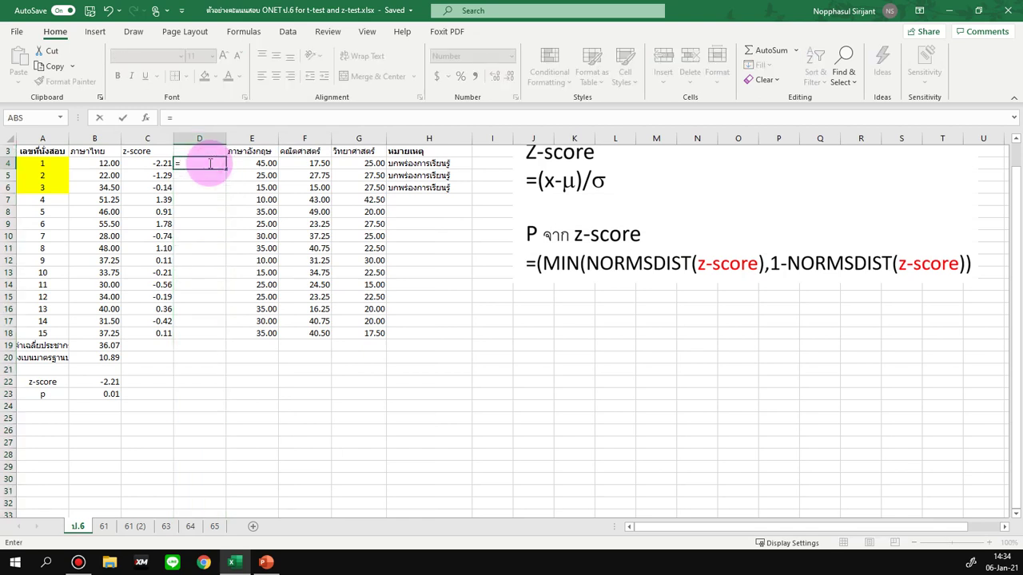
type("(")
type("min")
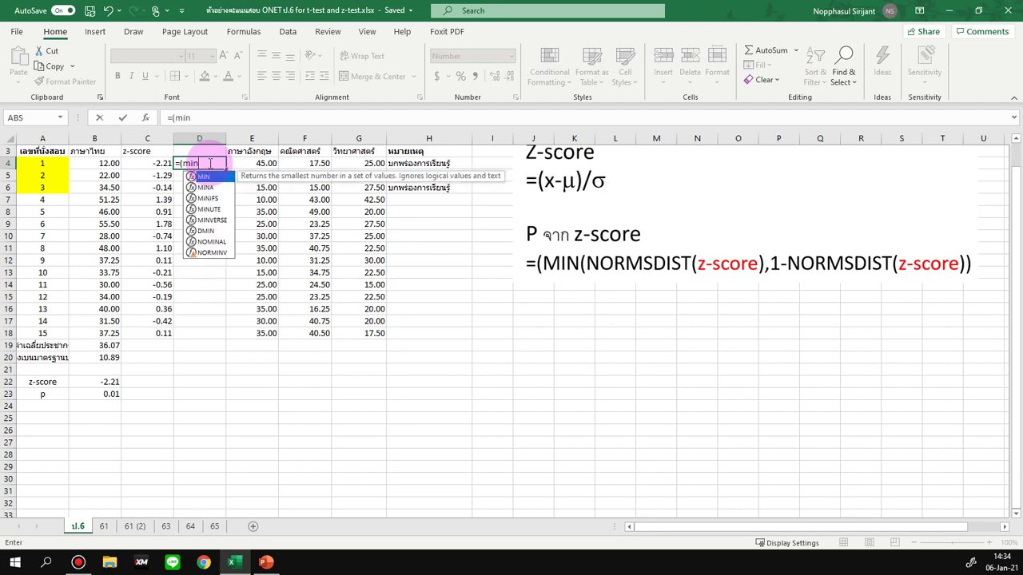
type("(normdist")
key("BackSpace")
key("BackSpace")
key("BackSpace")
key("BackSpace")
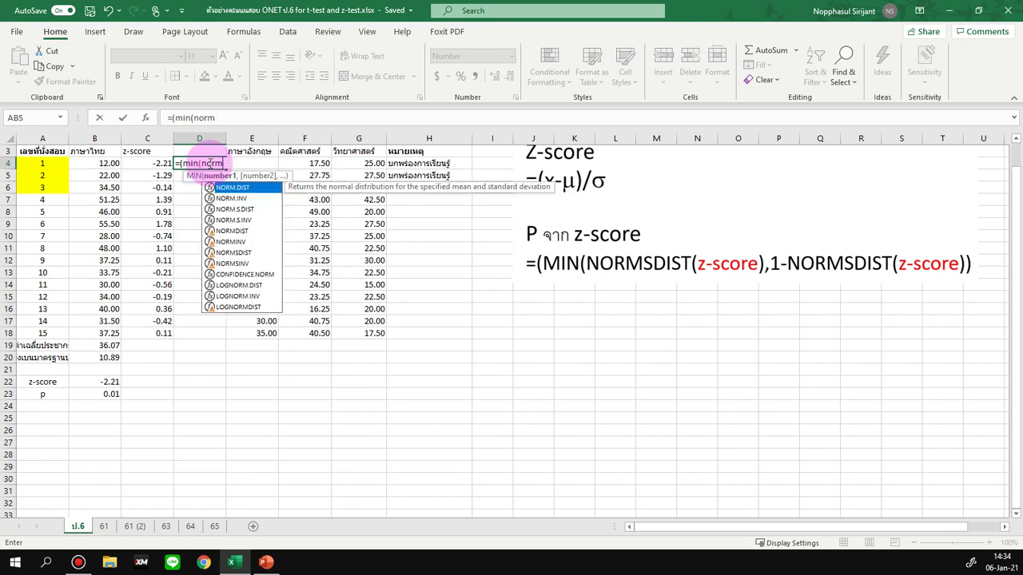
type("sdist")
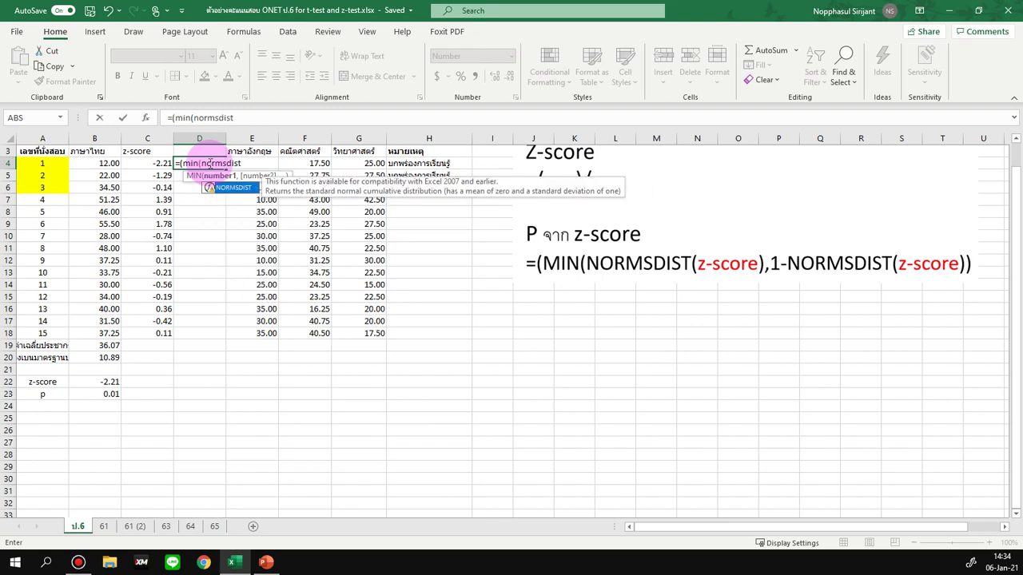
type("(")
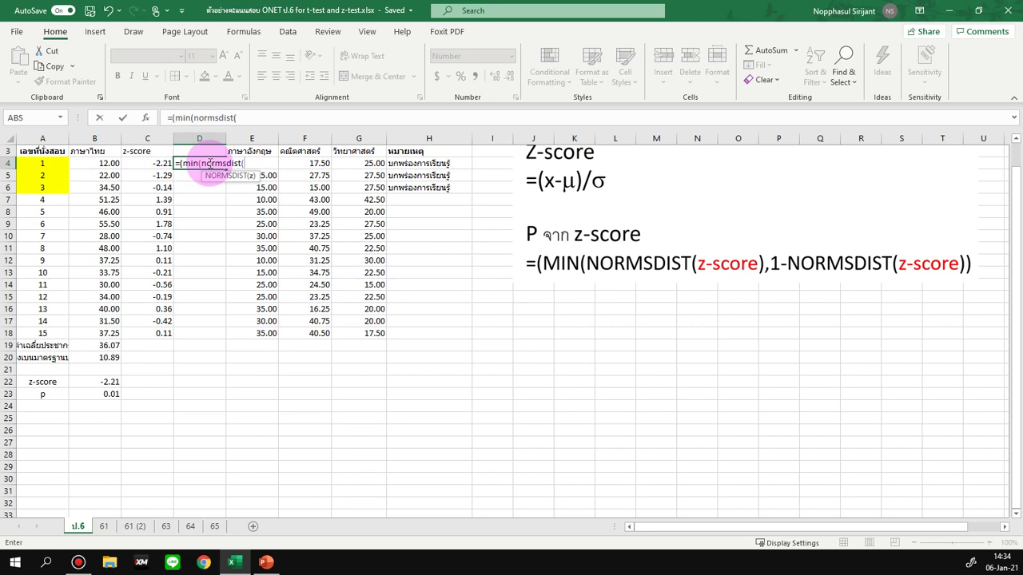
left_click(156, 162)
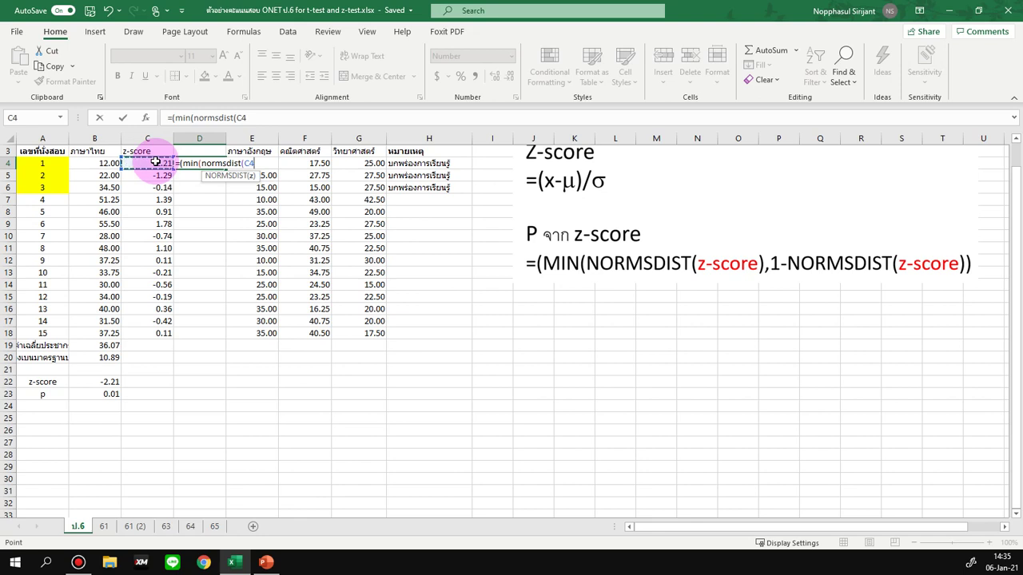
type("),1-")
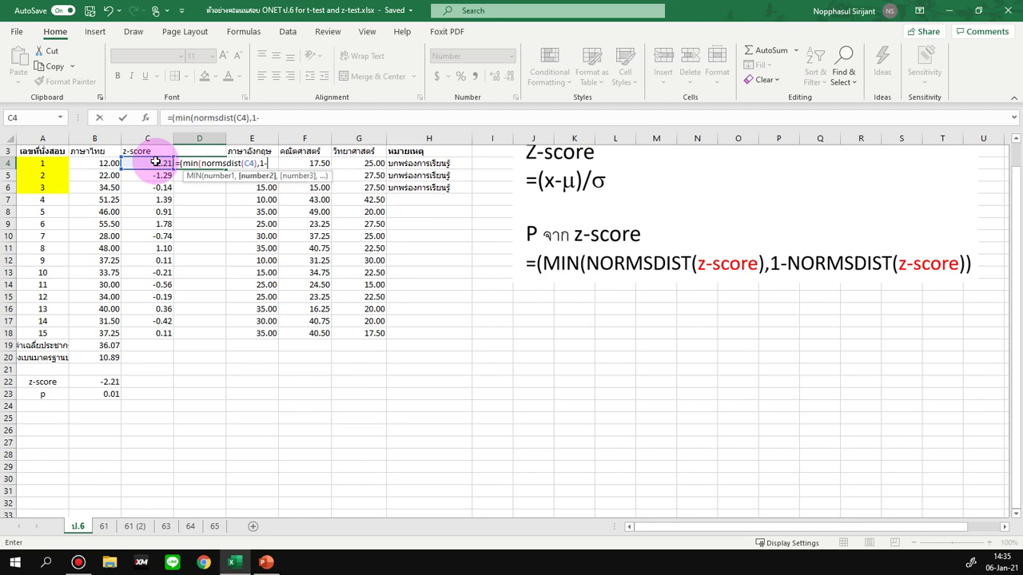
type("normsdist")
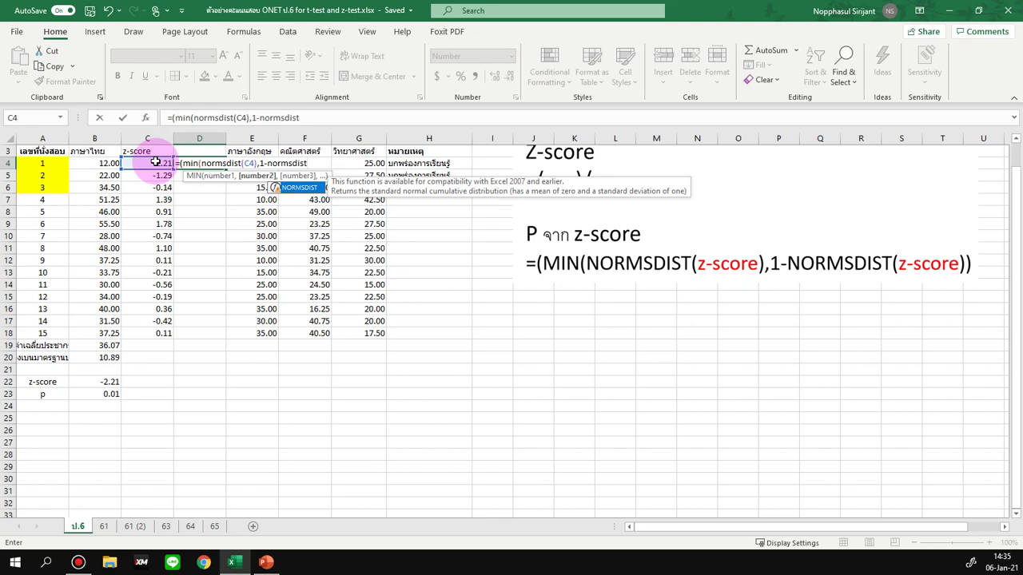
type("(")
left_click(156, 162)
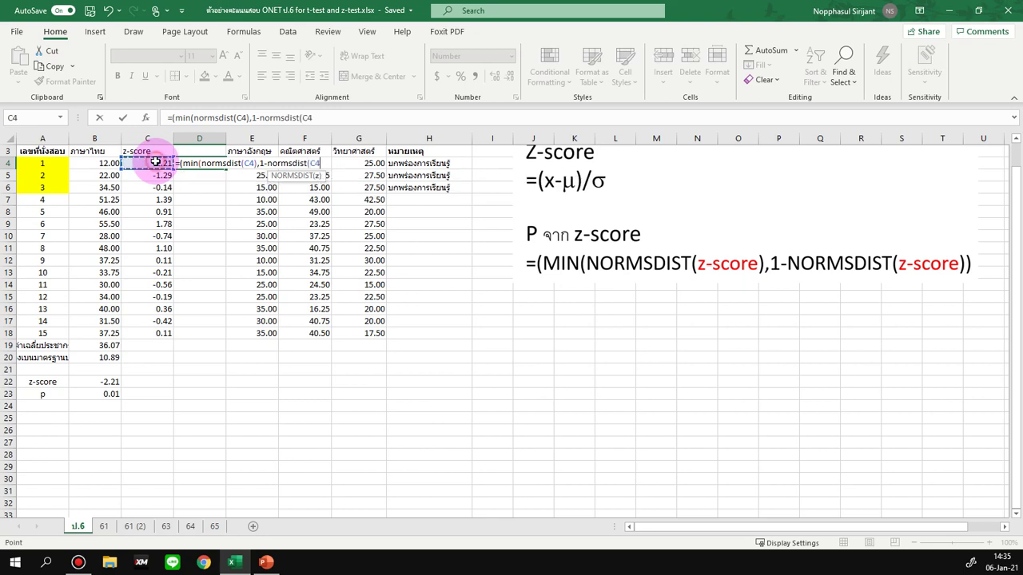
type("))")
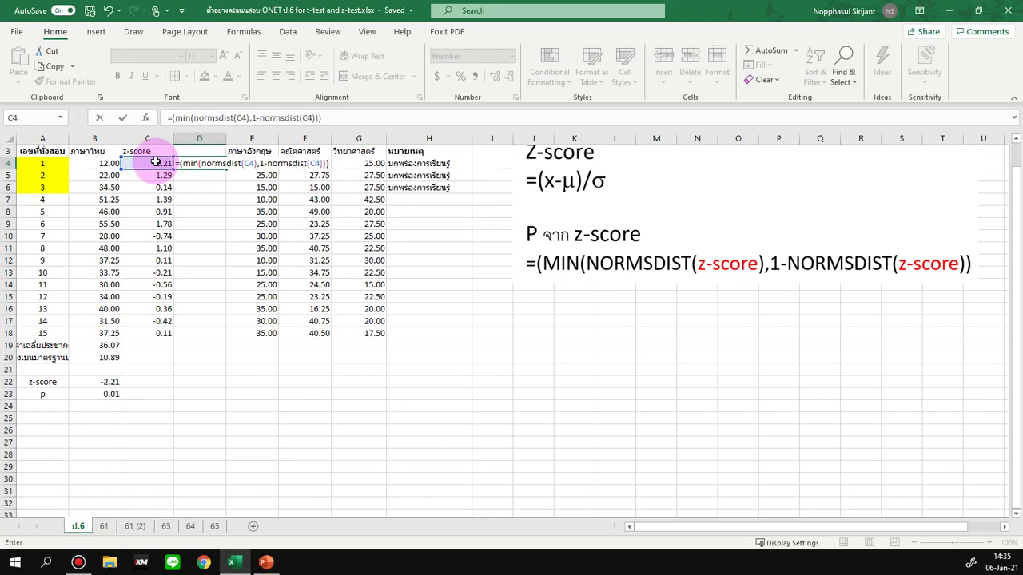
key("Return")
left_click(207, 163)
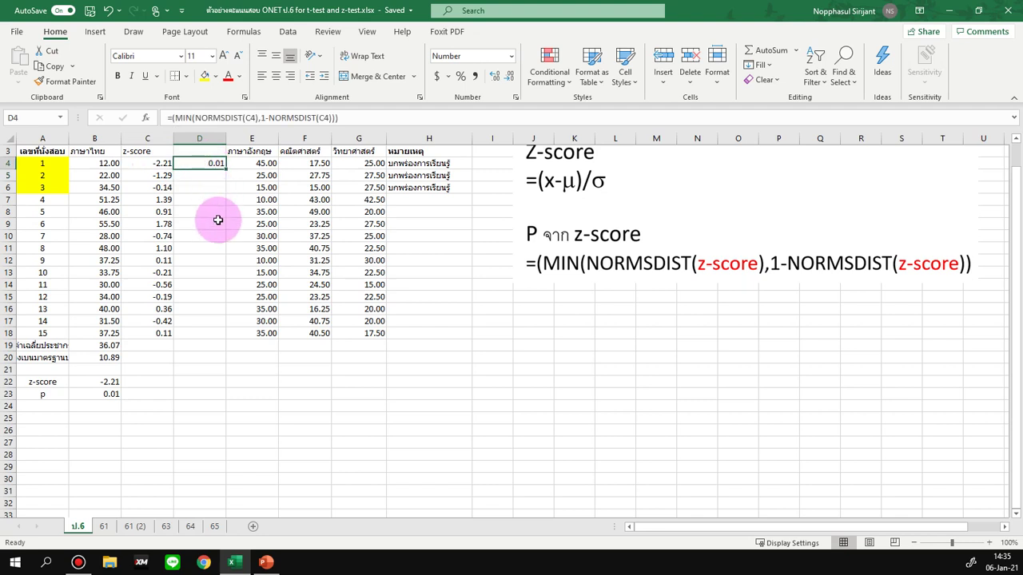
- Copy the D4 p-value formula down to D18 and highlight the 0.01 (D4) and 0.04 (D9) cells yellow
left_click_drag(226, 171, 203, 329)
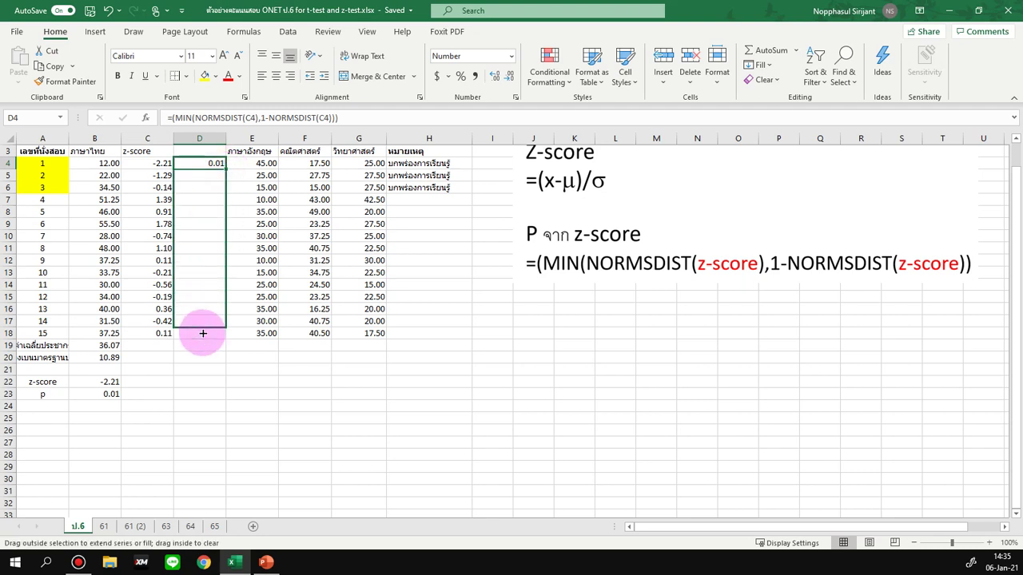
left_click_drag(203, 330, 201, 341)
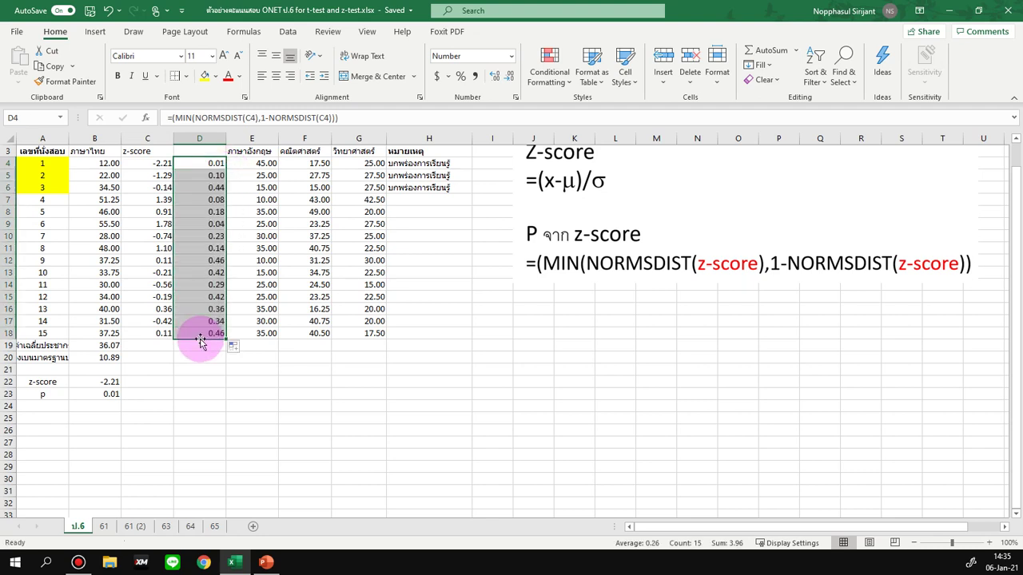
left_click(201, 163)
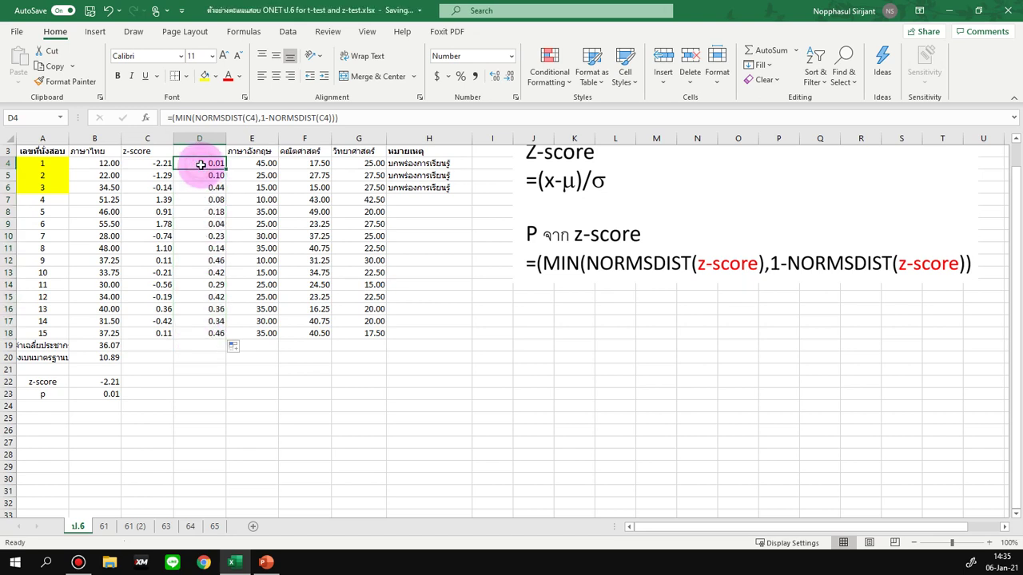
left_click(205, 76)
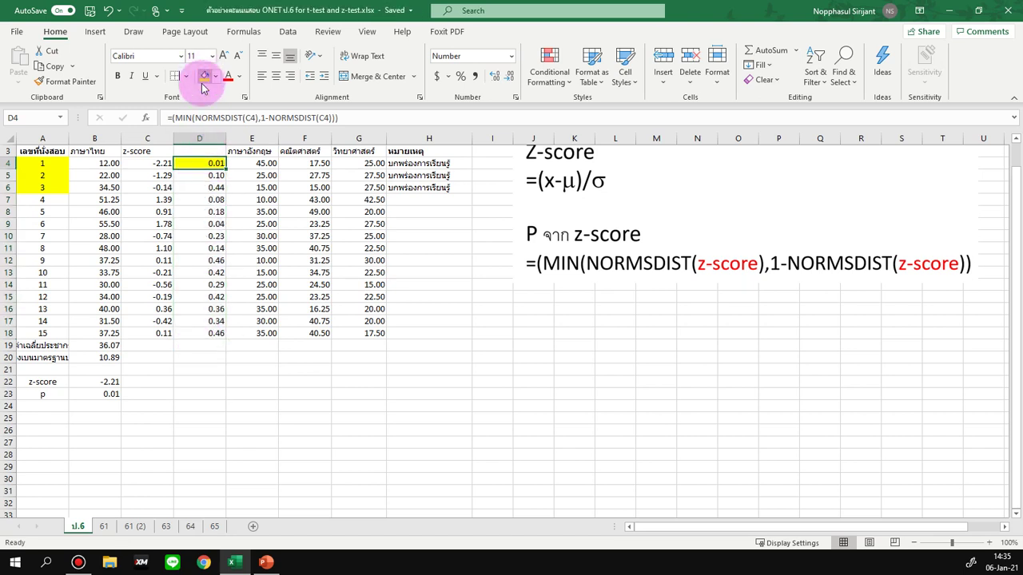
left_click(197, 224)
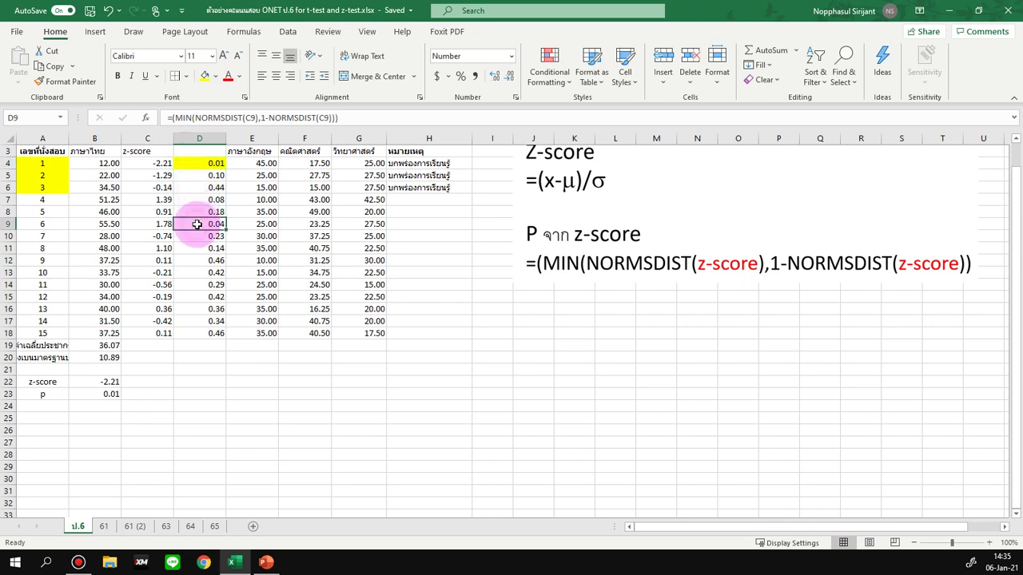
left_click(205, 75)
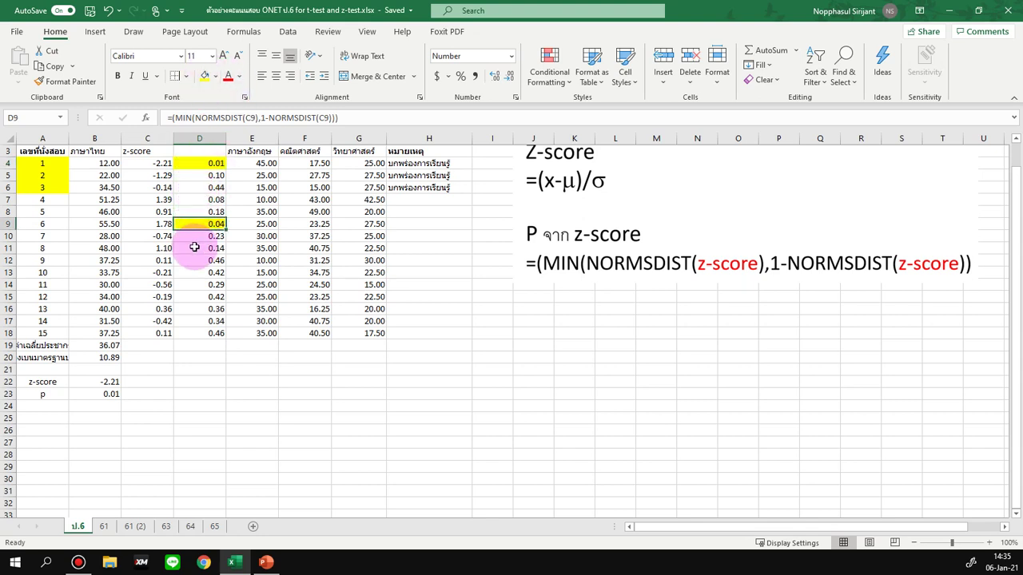
left_click(202, 163)
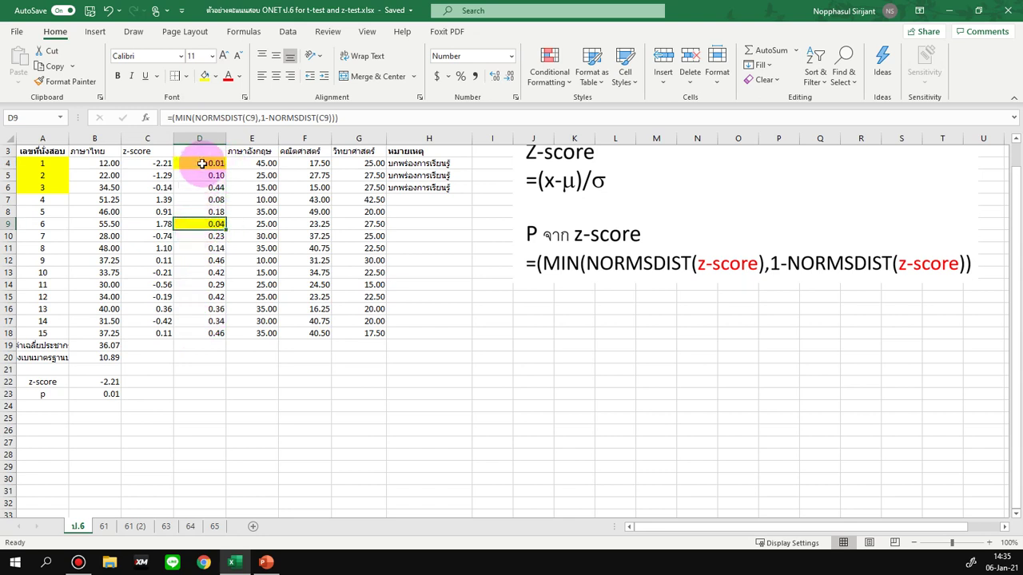
left_click(194, 222)
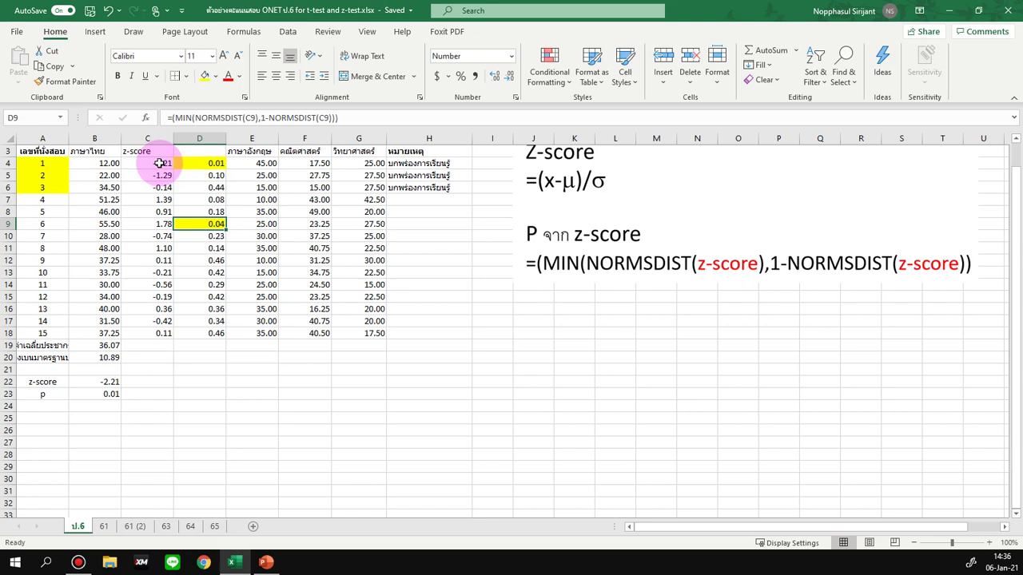
left_click(203, 162)
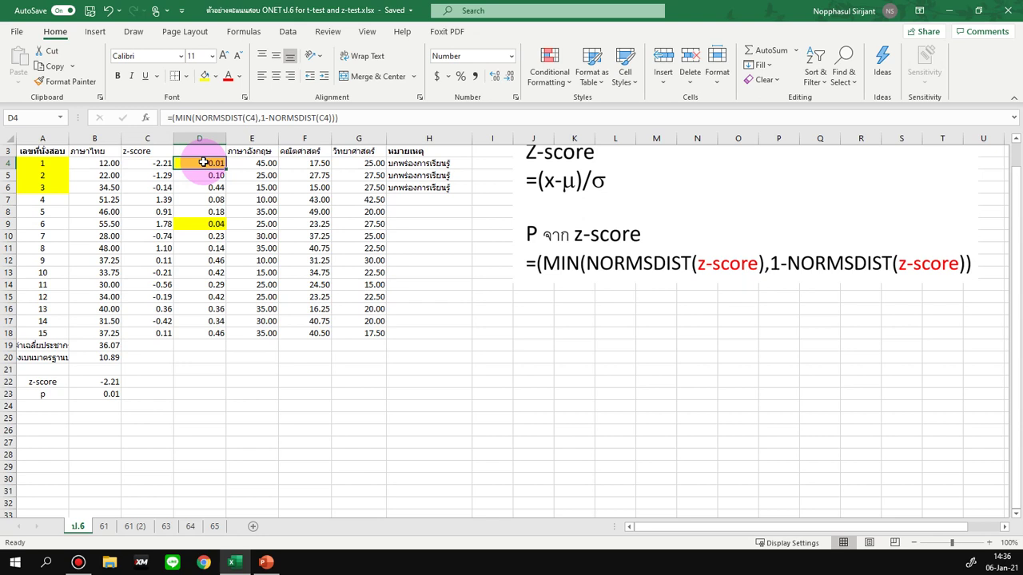
- Review the z-score and p-value formulas in C9, D9, D4 and B9, then go to sheet 61
left_click(163, 226)
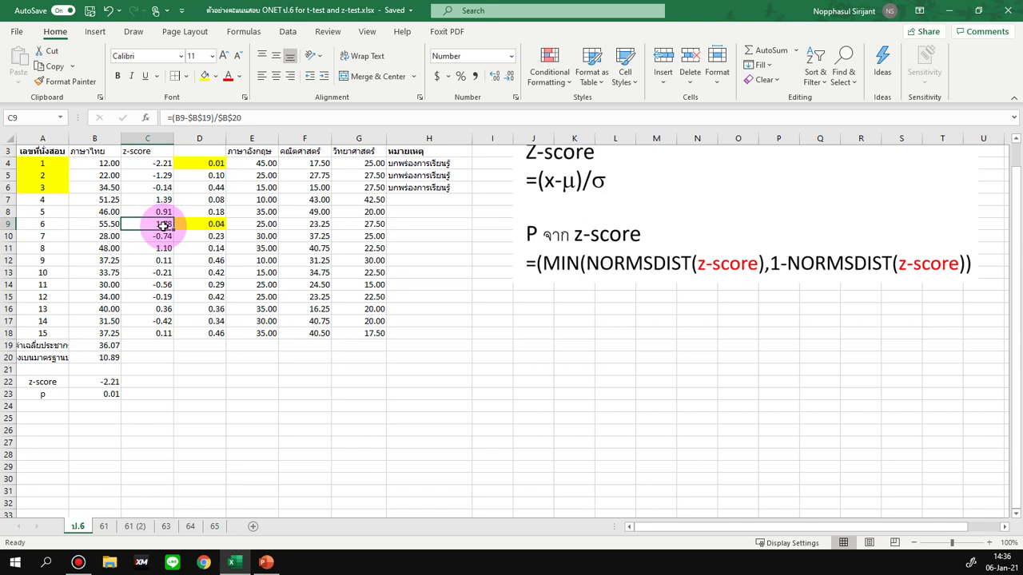
left_click(207, 226)
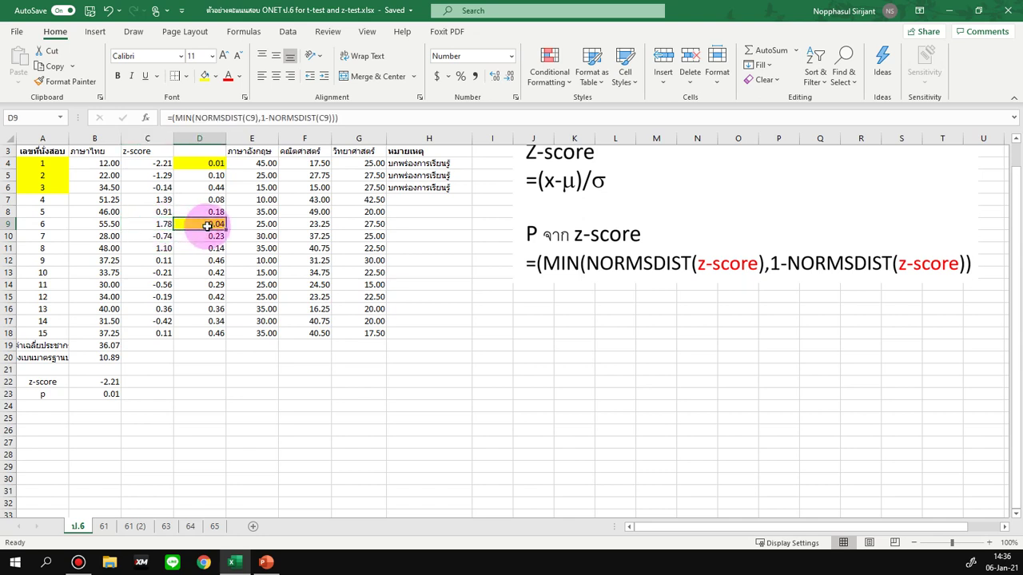
left_click(205, 163)
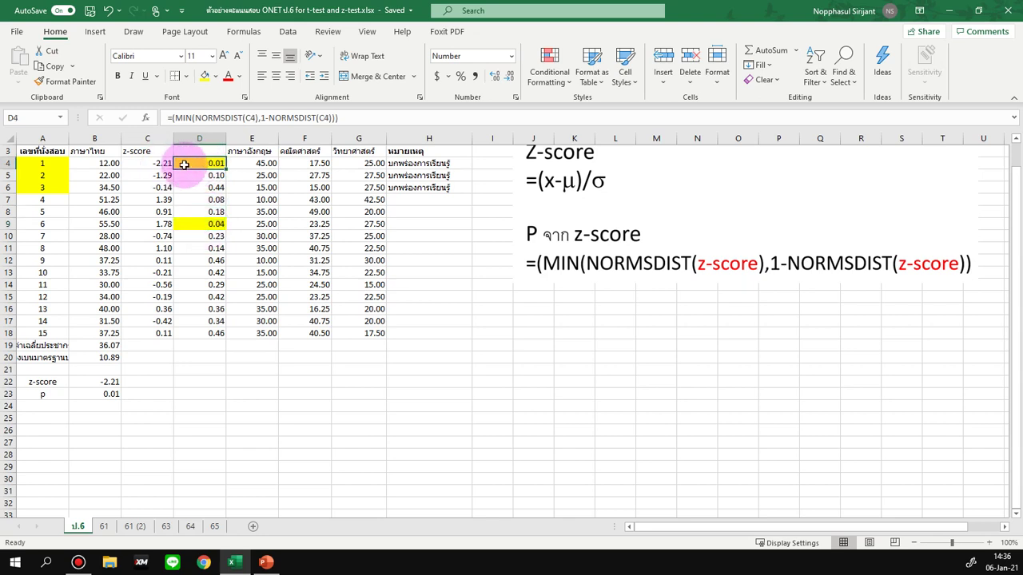
left_click(207, 226)
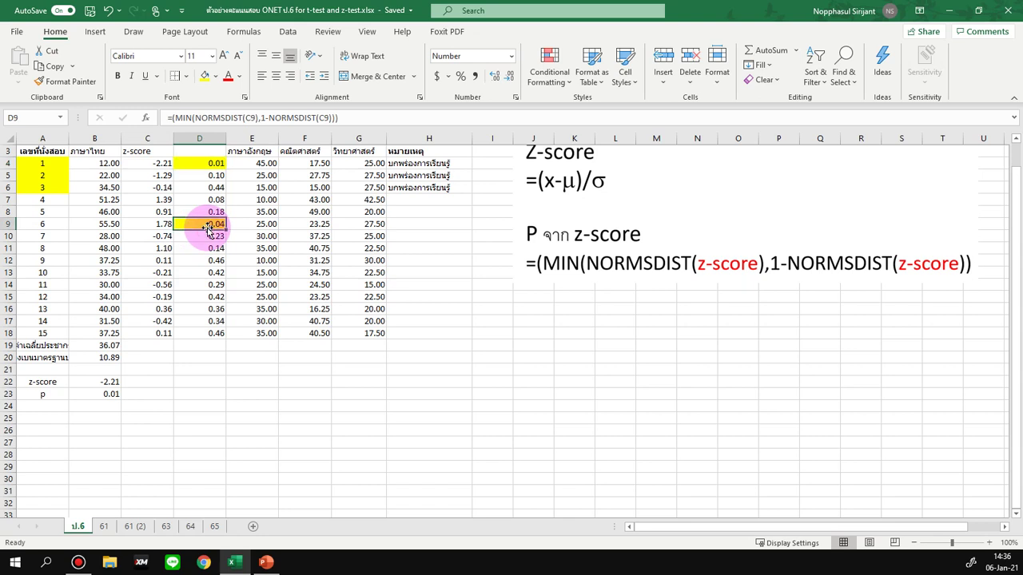
left_click(95, 224)
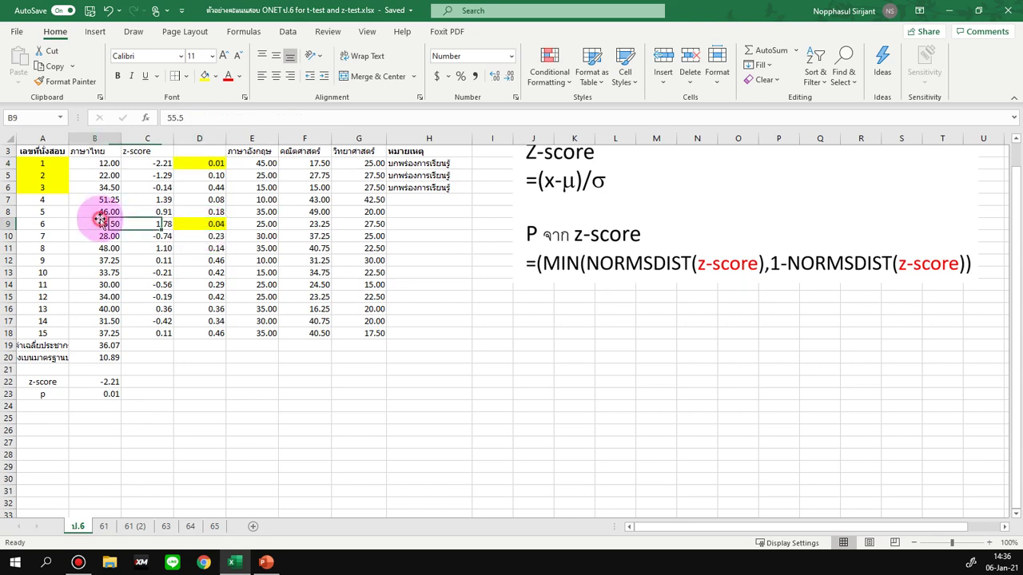
left_click(212, 226)
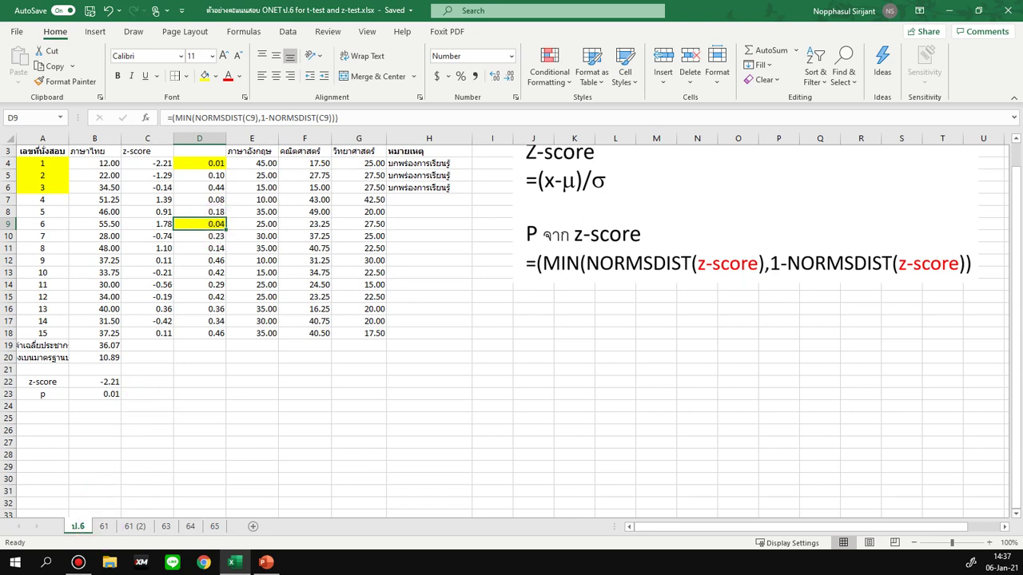
left_click(106, 526)
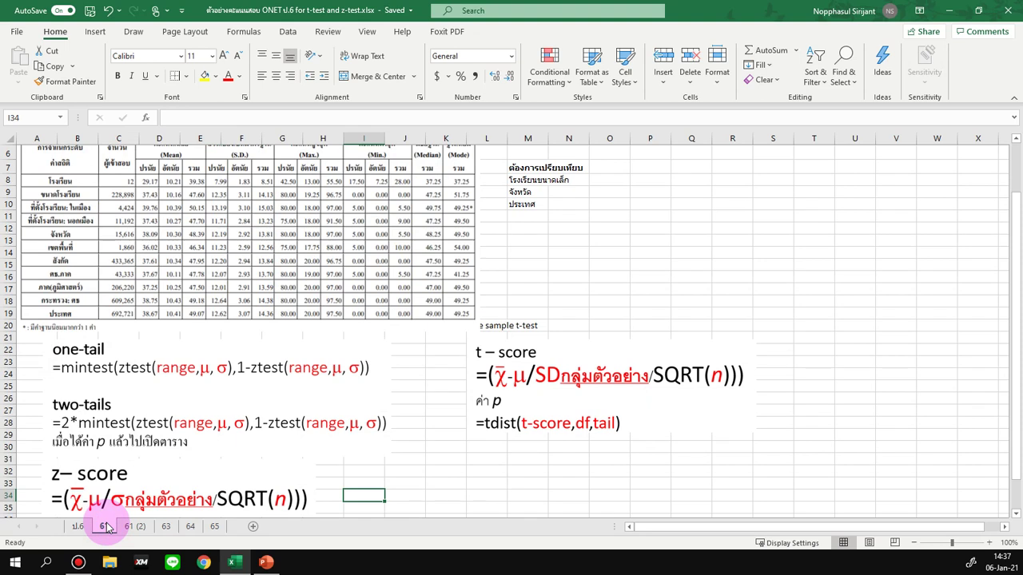
- Go to the ป.6 sheet and then back to sheet 61
left_click(77, 526)
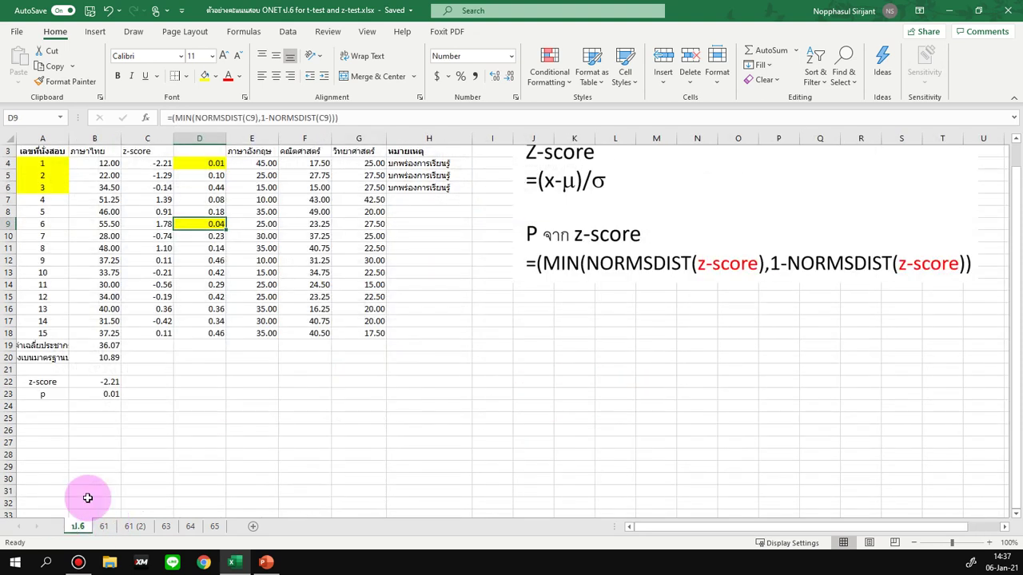
left_click(103, 527)
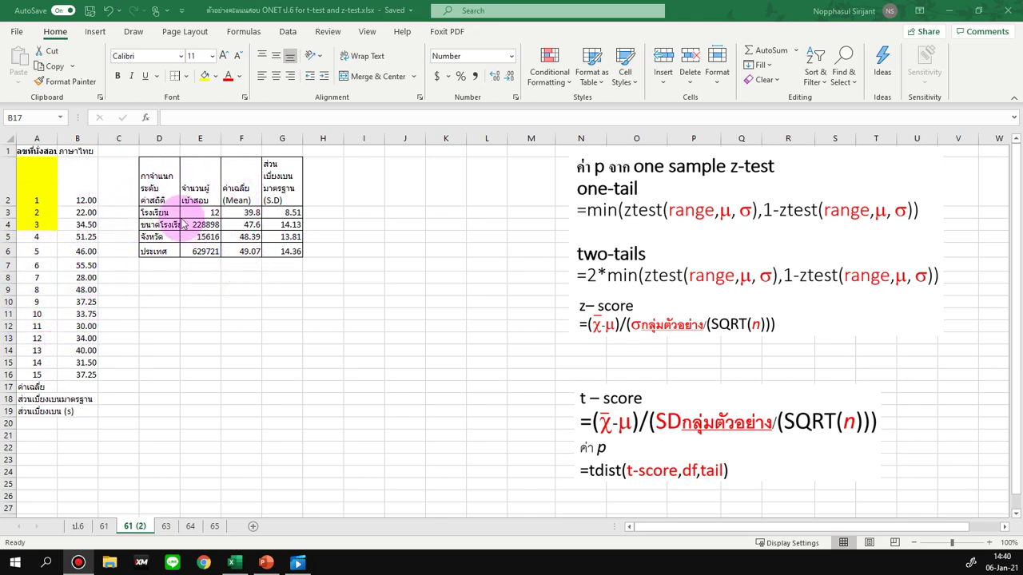
key("alt+Tab")
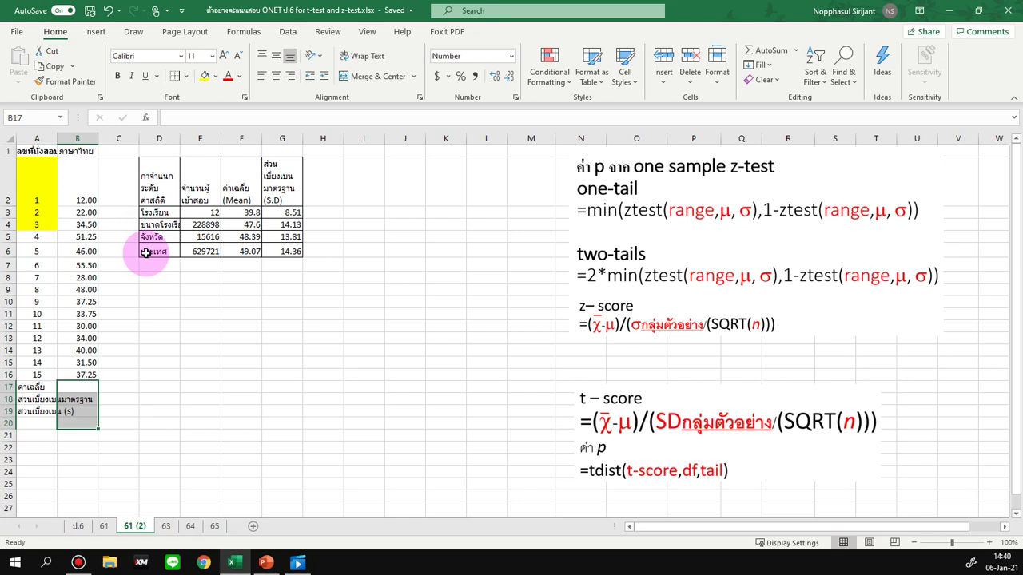
left_click_drag(156, 213, 281, 213)
left_click(236, 214)
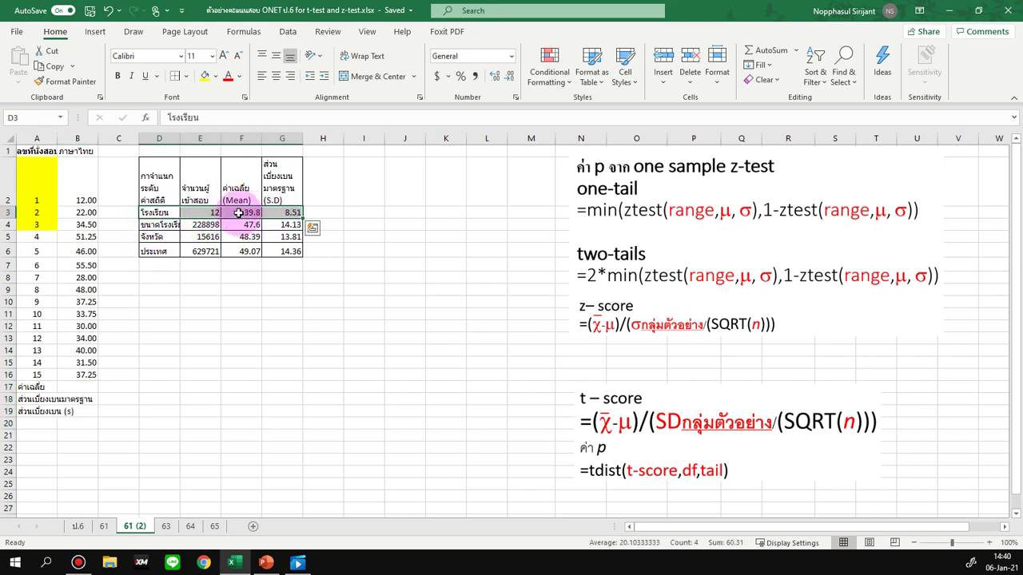
left_click(283, 212)
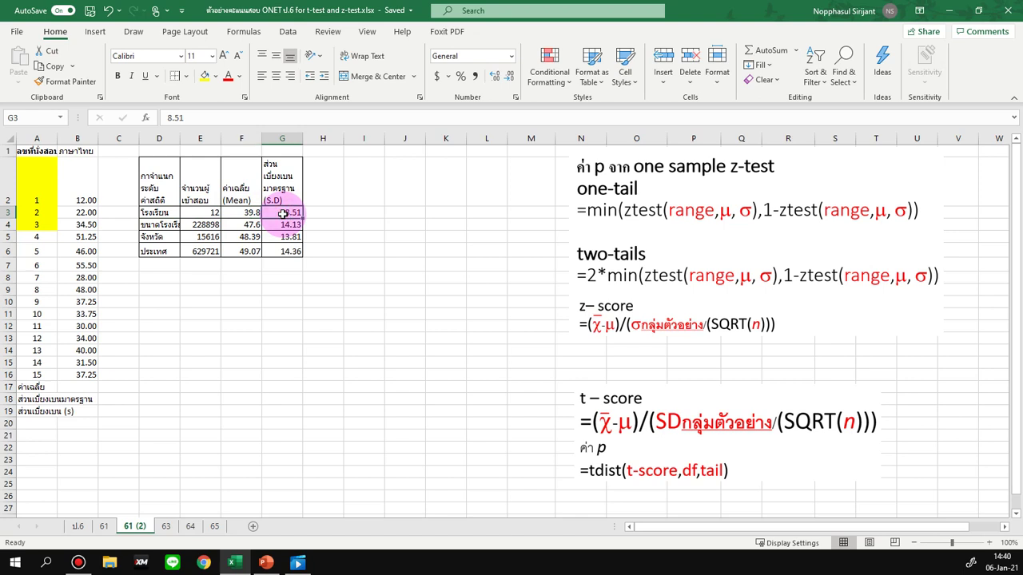
left_click(205, 211)
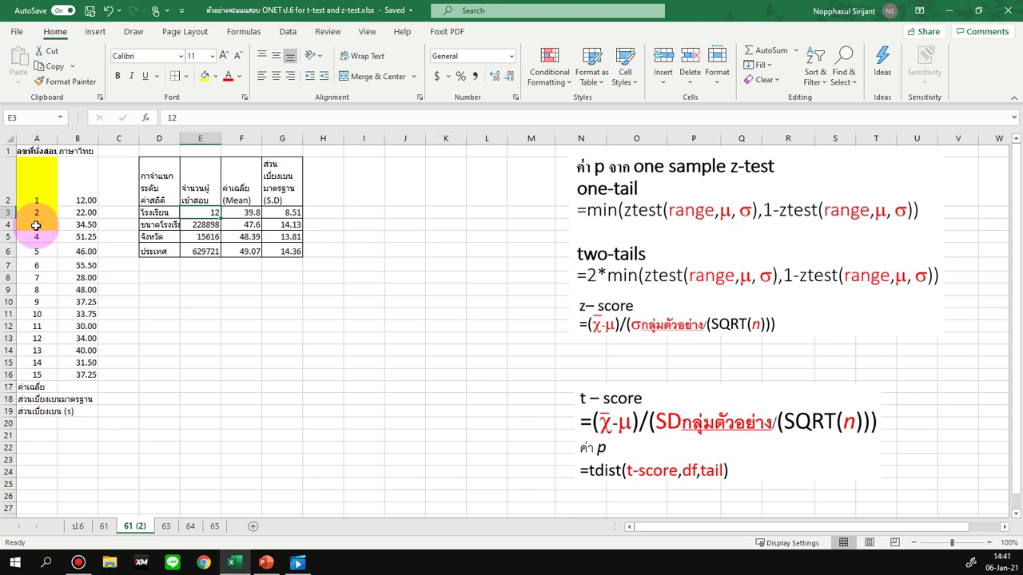
left_click_drag(74, 200, 74, 223)
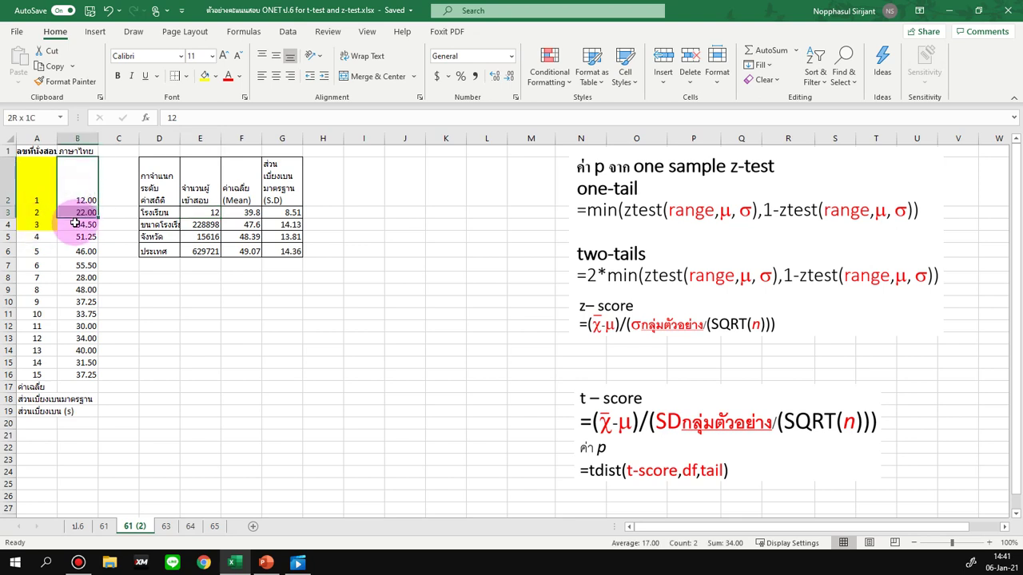
- Enter an AVERAGE formula in B17, first over B5:B16, then widened to B2:B16
left_click(74, 389)
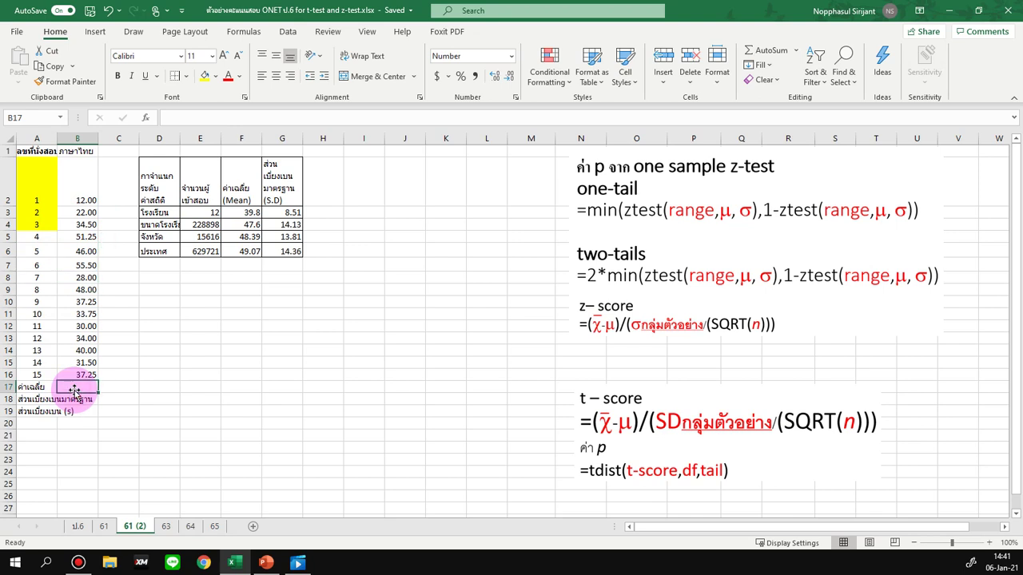
type("=s")
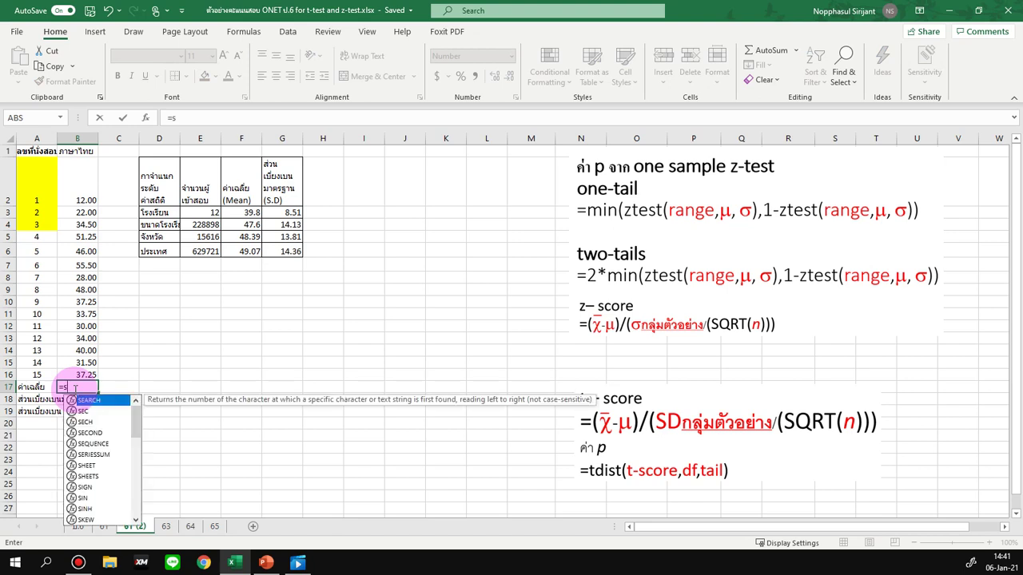
key("BackSpace")
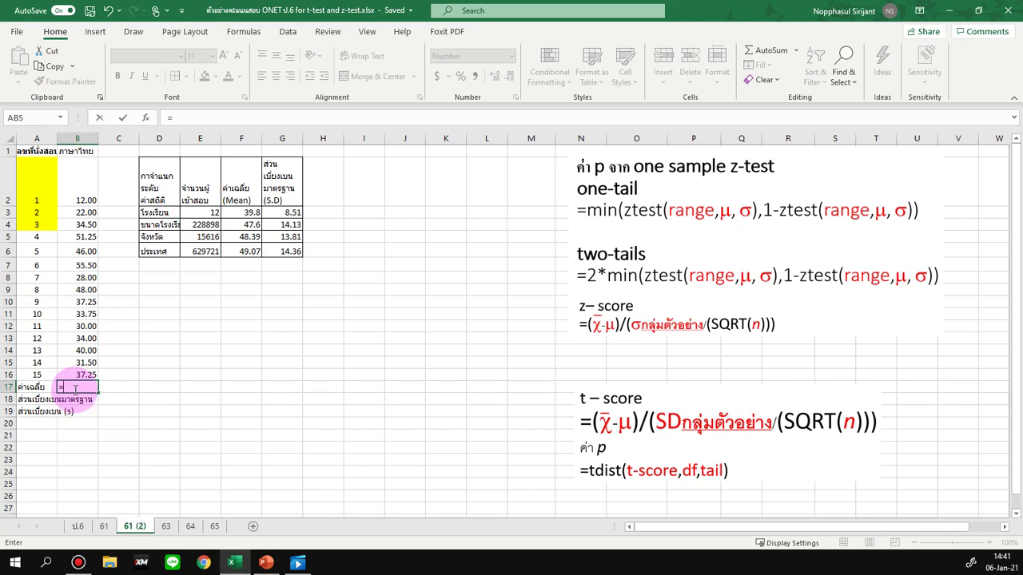
type("average(")
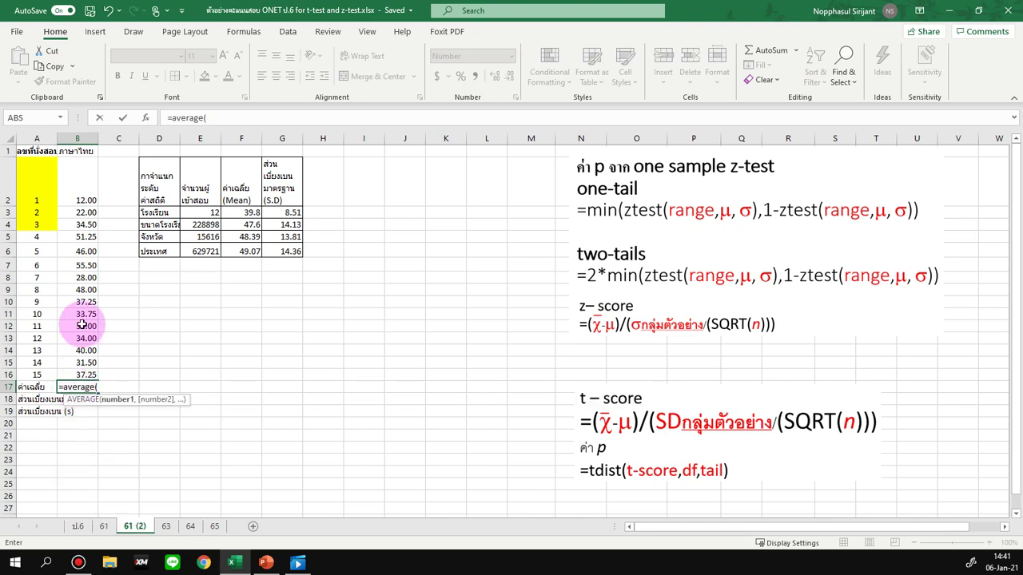
left_click_drag(81, 237, 74, 375)
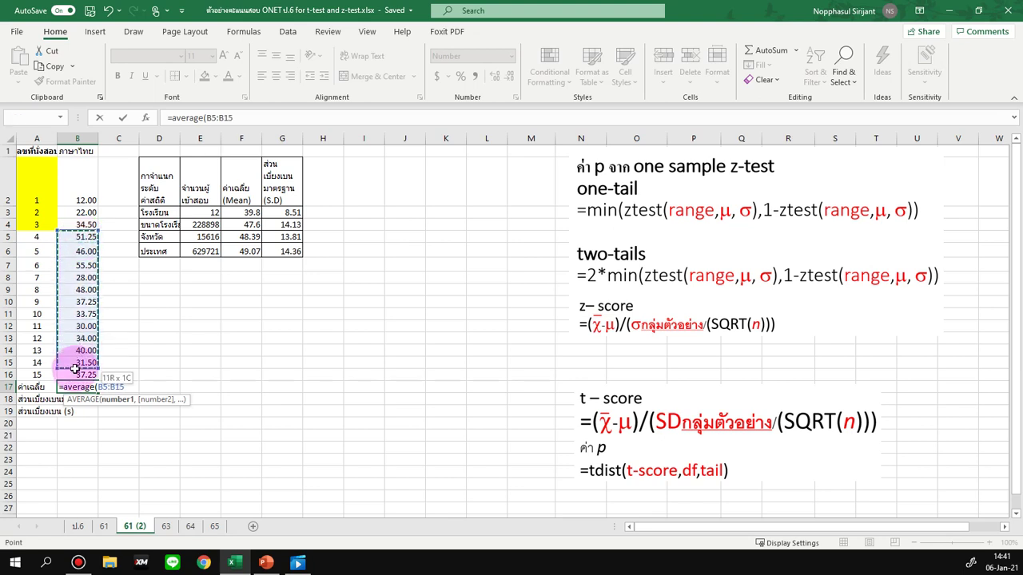
key("Return")
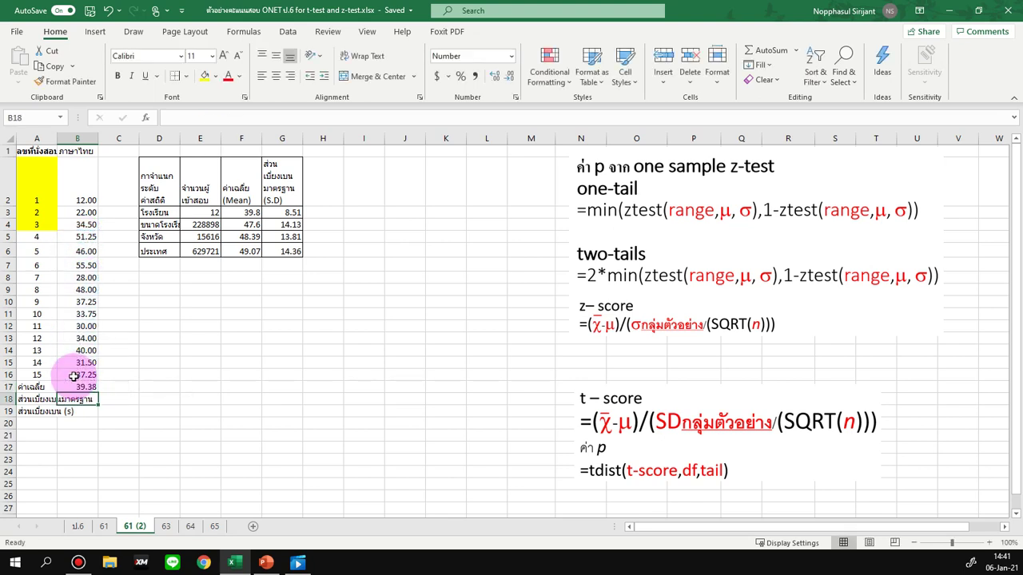
left_click(79, 389)
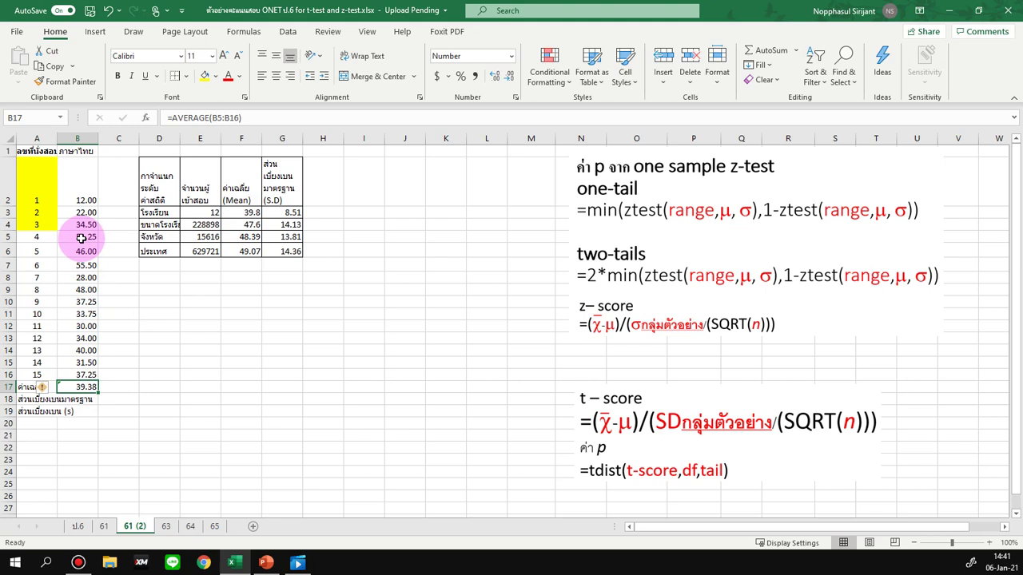
type("=a")
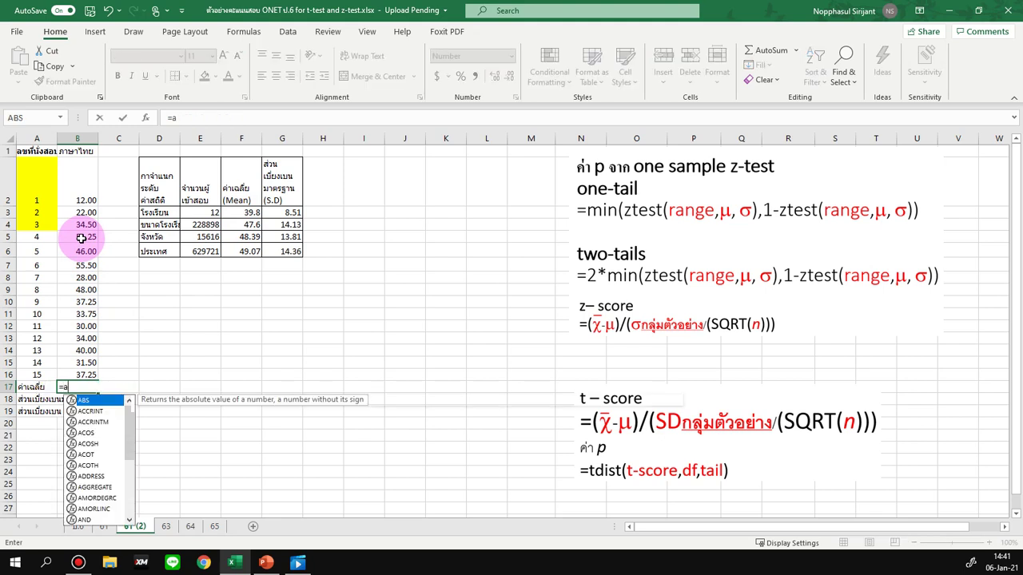
type("verage(")
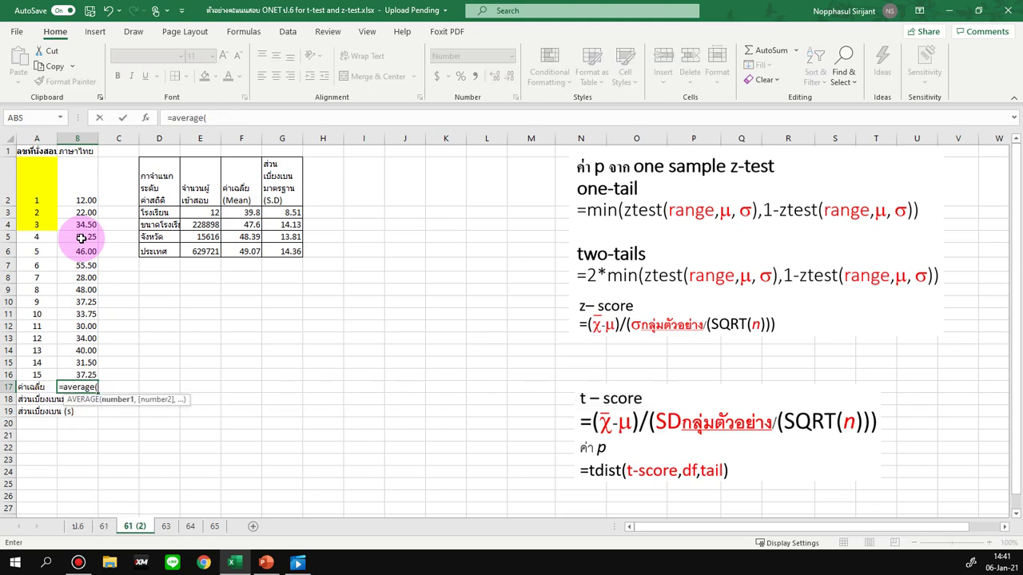
left_click_drag(81, 198, 71, 376)
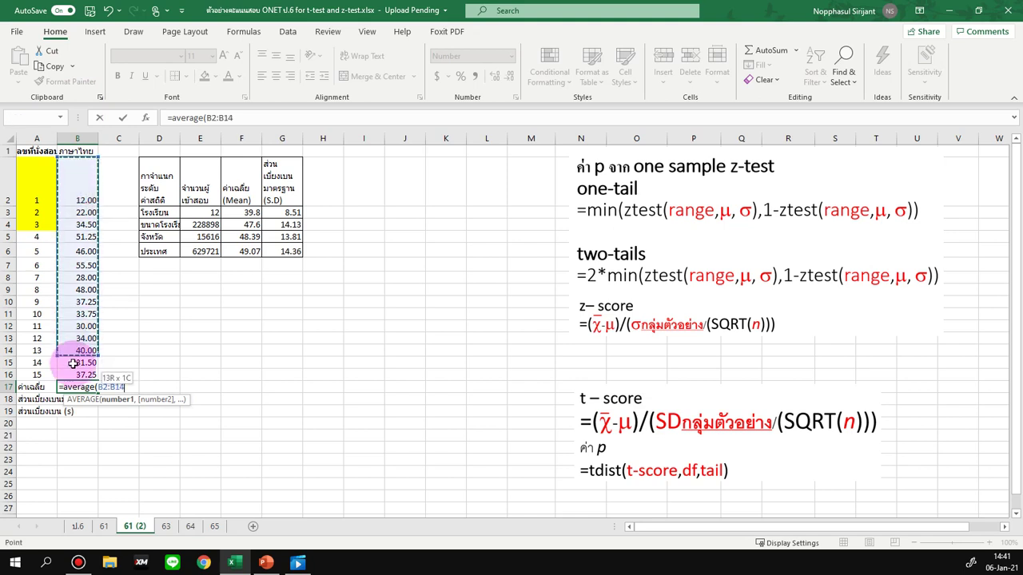
key("Return")
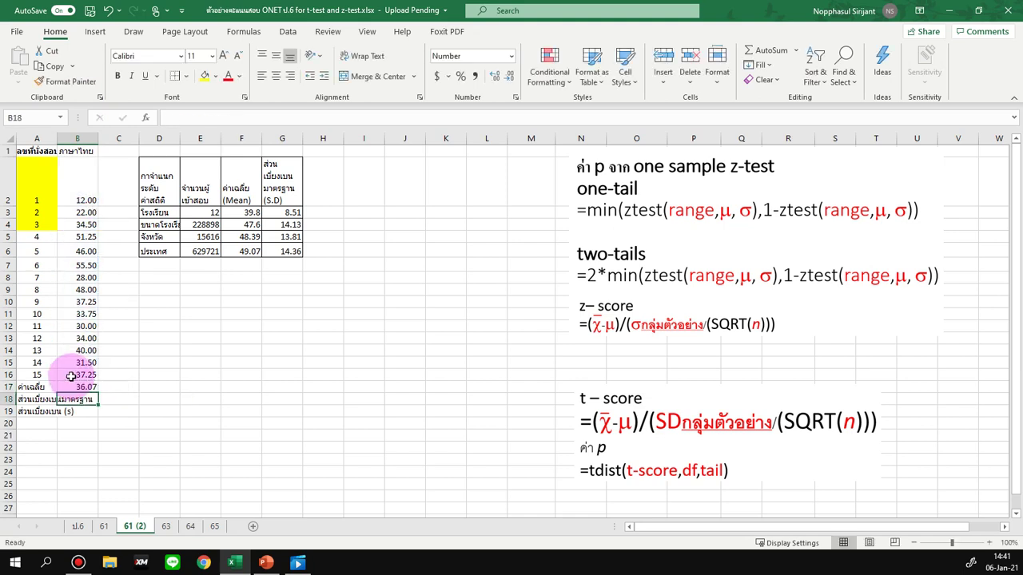
- Set B17 back to =AVERAGE(B5:B16), giving a mean of 39.38
left_click(81, 390)
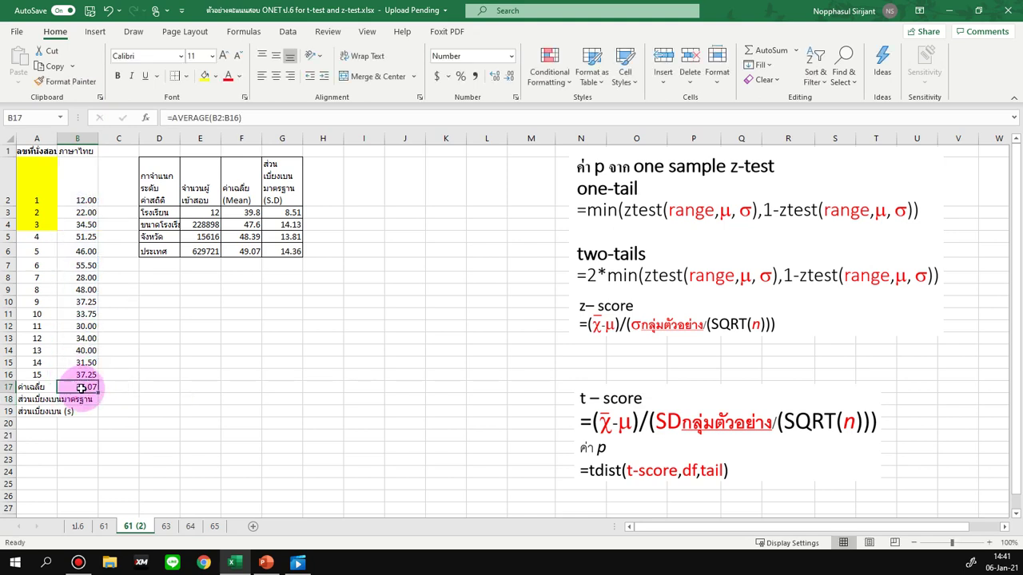
type("=")
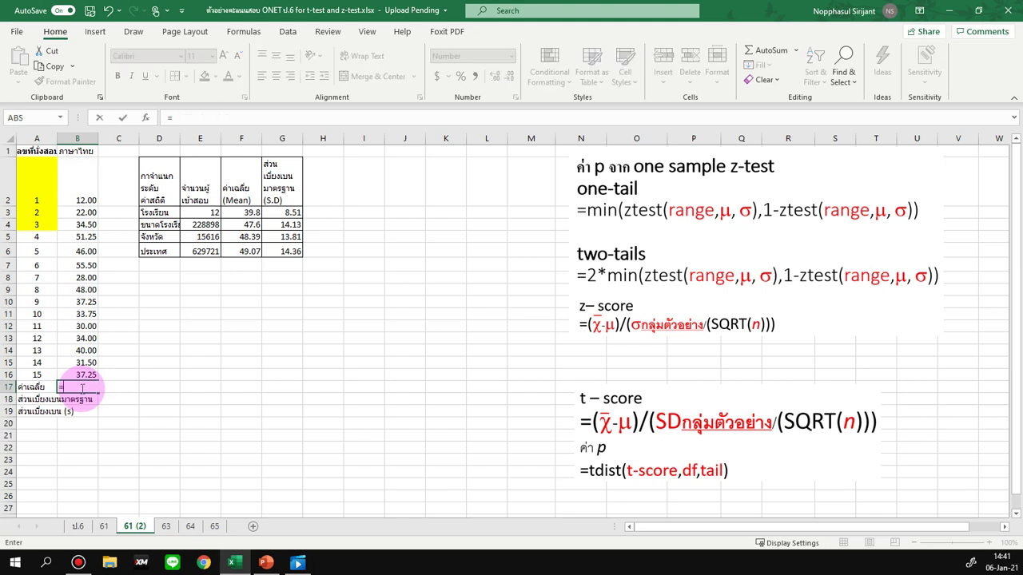
type("average(")
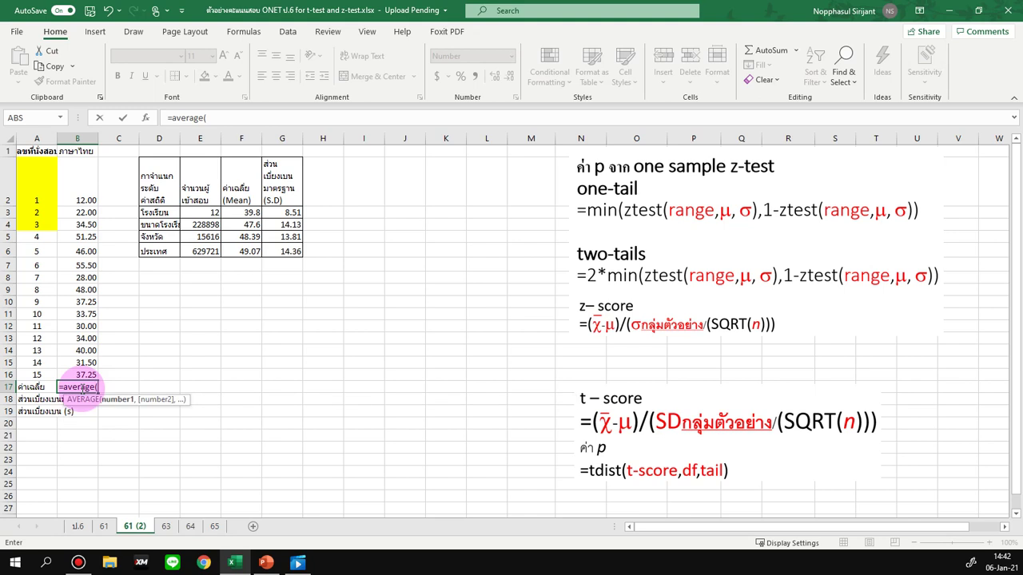
left_click_drag(80, 235, 72, 374)
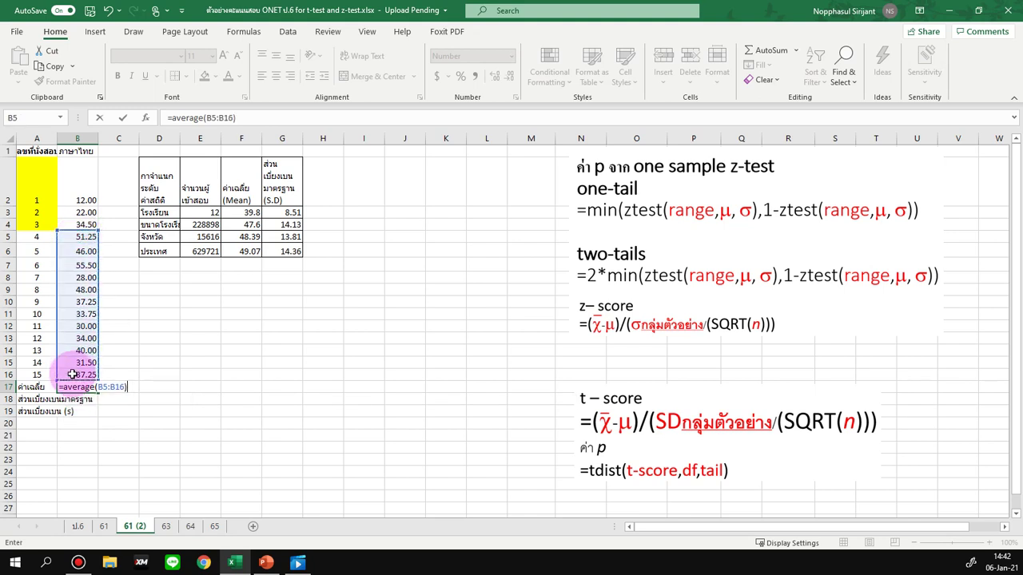
key("Return")
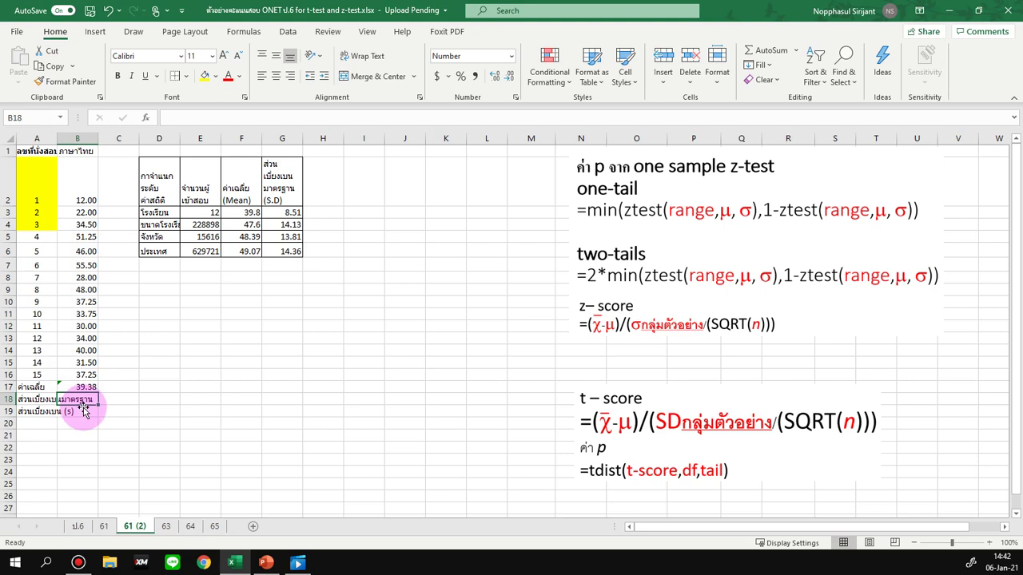
type("=")
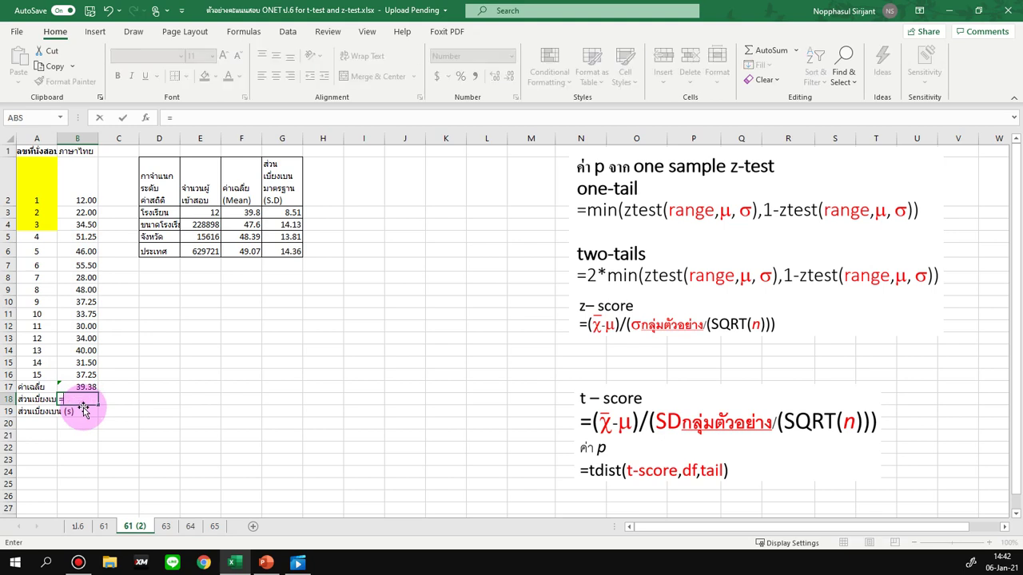
type("std")
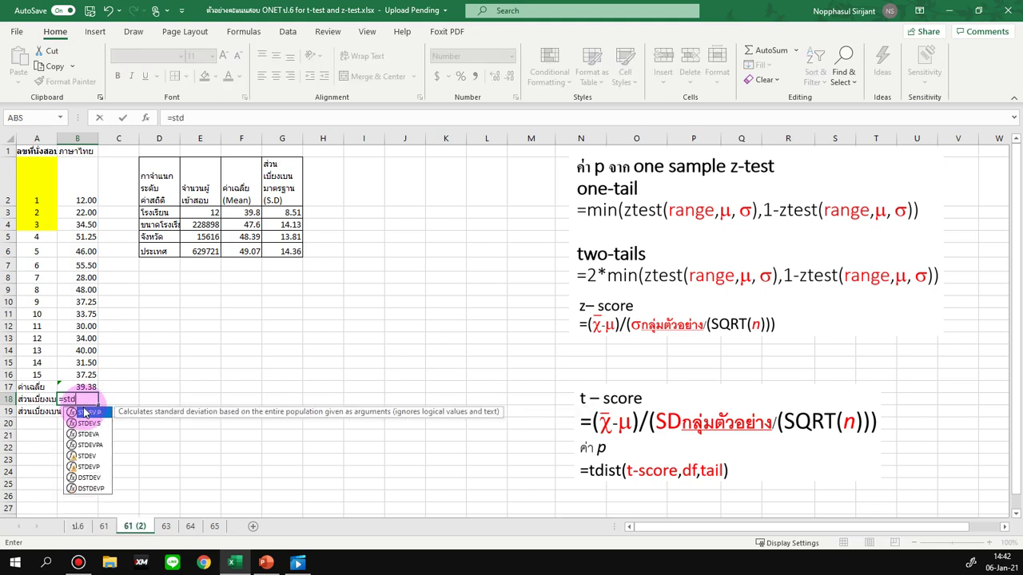
type("ev.p")
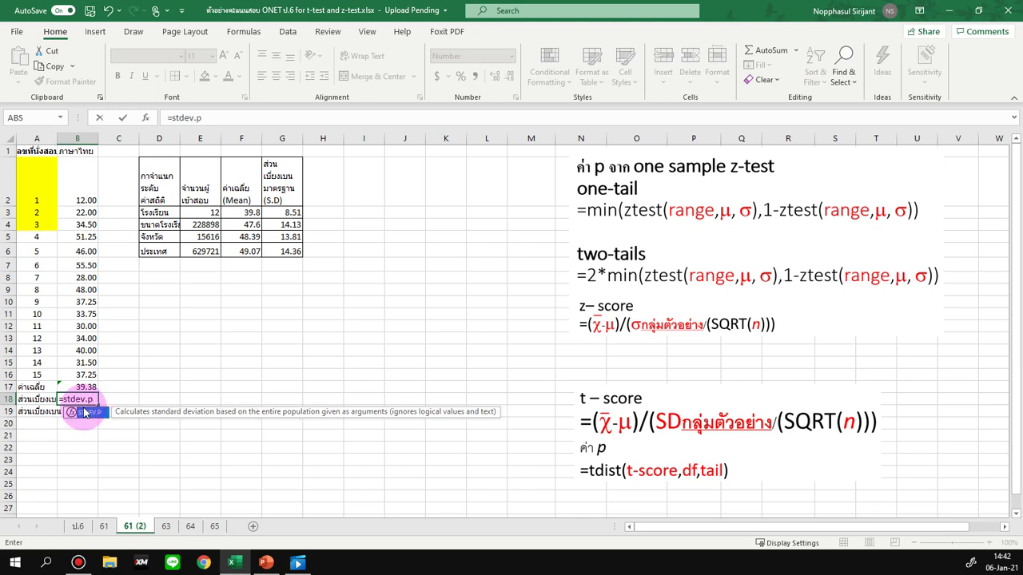
- Complete =STDEV.P(B5:B16) in B18, giving the population standard deviation 8.51
double_click(84, 413)
left_click_drag(66, 237, 68, 374)
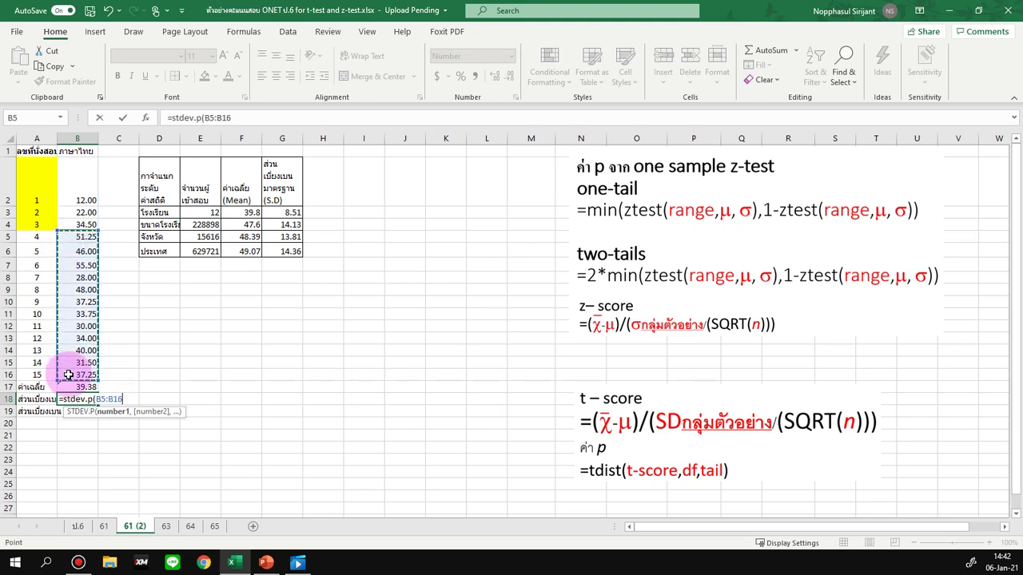
key("Return")
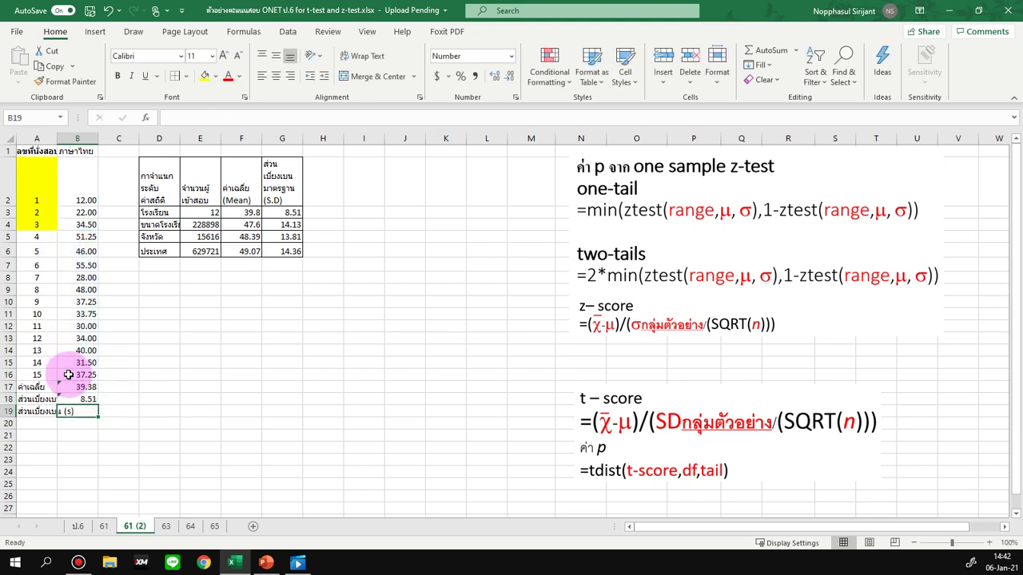
- Enter =STDEV.S(B5:B16) in B19, giving the sample standard deviation 8.89
type("=")
type("stdev.")
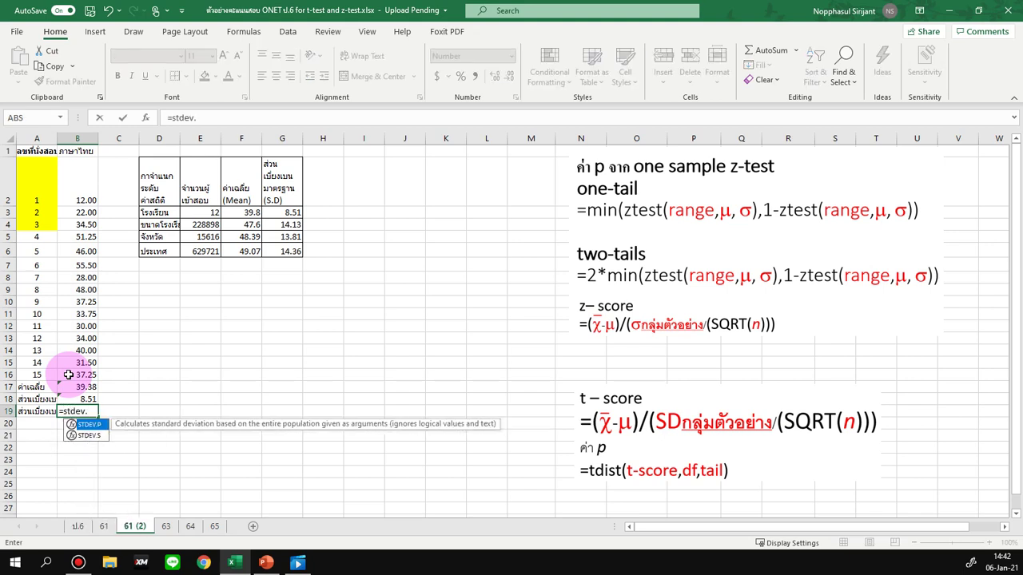
type("s(")
left_click_drag(78, 237, 73, 374)
type(")")
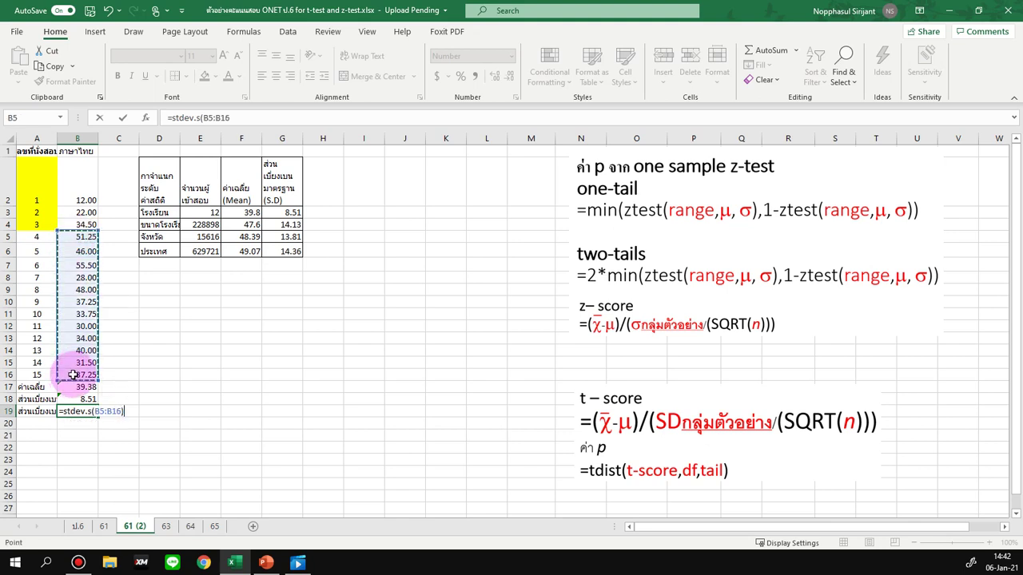
key("Return")
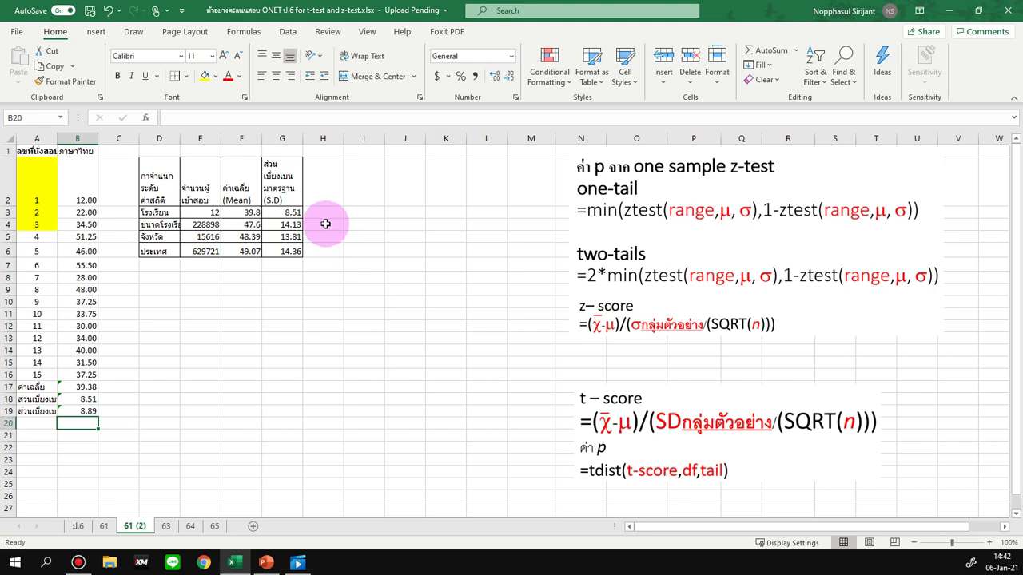
left_click(160, 303)
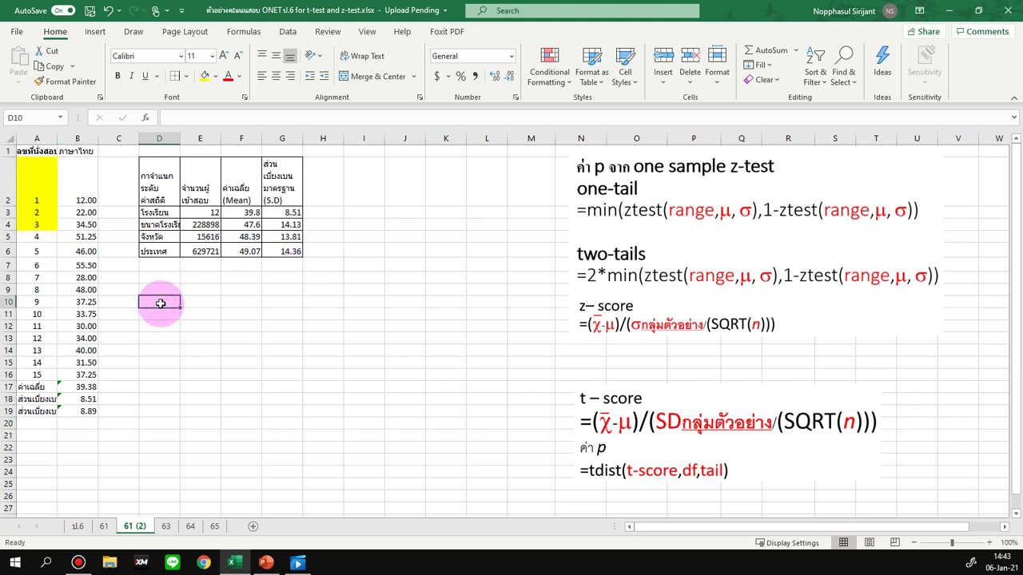
- Label H2 'one-tail' and I2 'two tail'
left_click(324, 183)
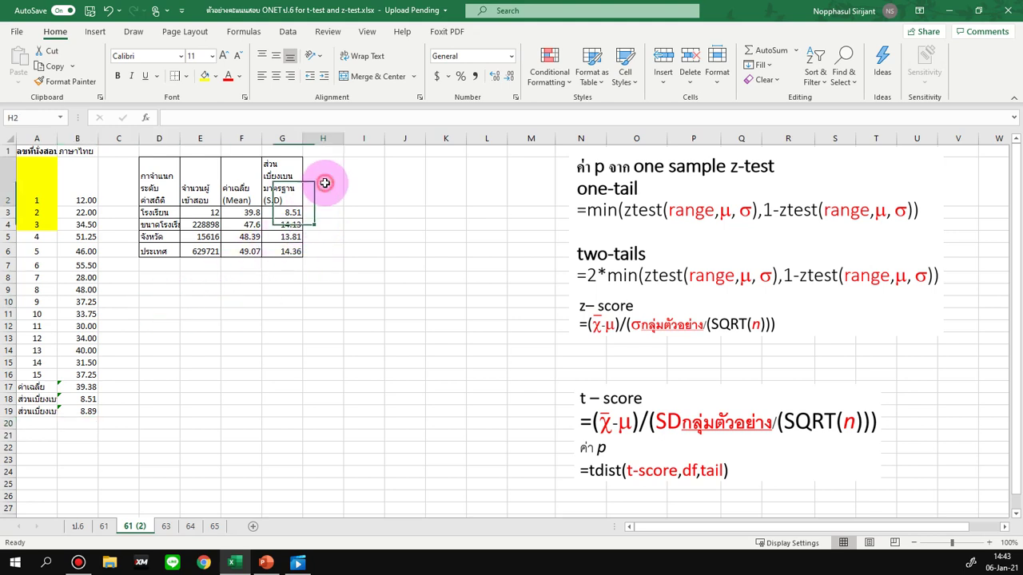
type("one-tail")
key("Tab")
type("t")
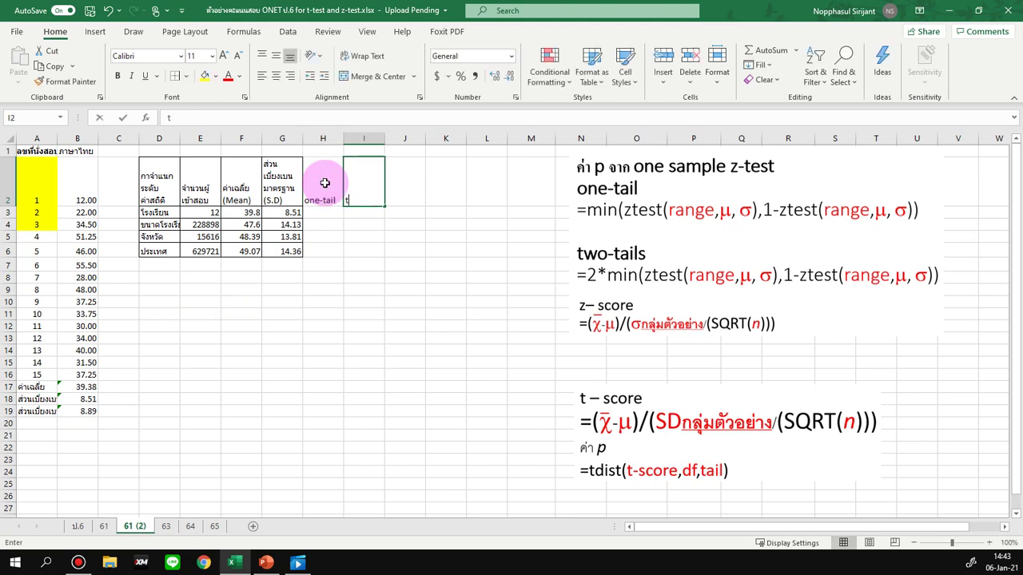
type("wo tail")
key("Return")
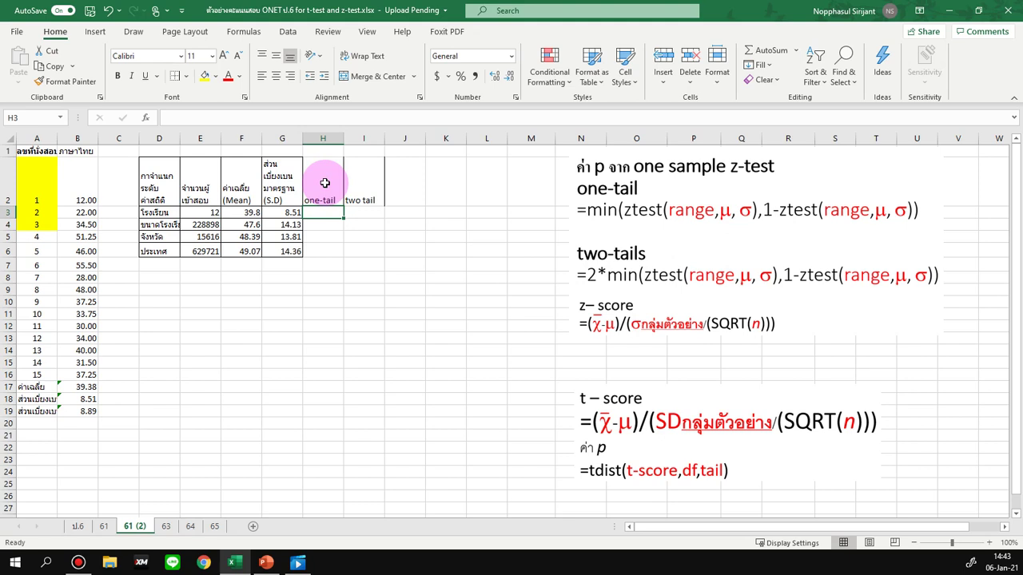
- In H3, start =min(ztest(B5:B16,47.6,14.13),1-ztest for the one-tail p-value
type("=")
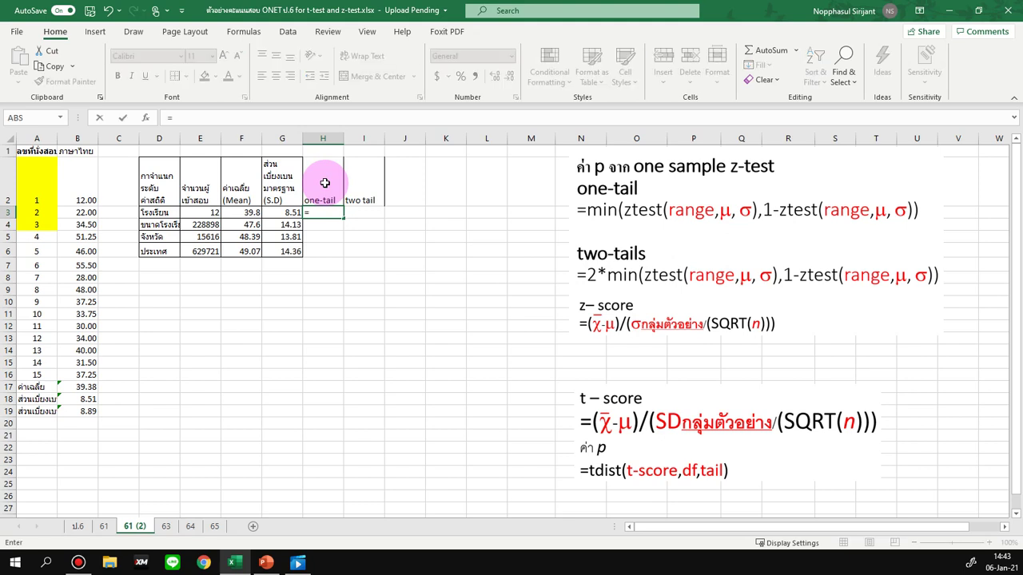
type("min(")
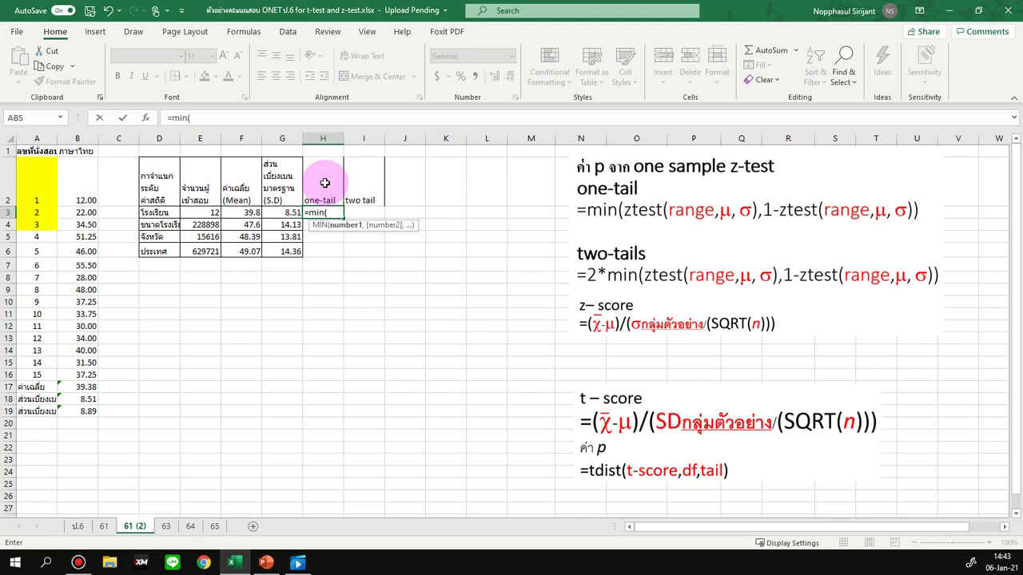
type("ztest")
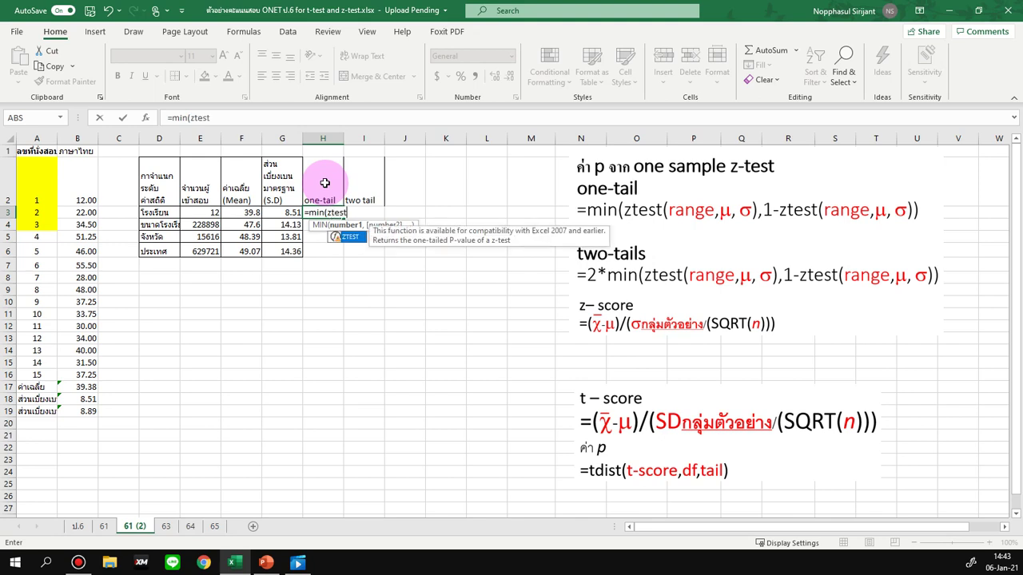
type("(")
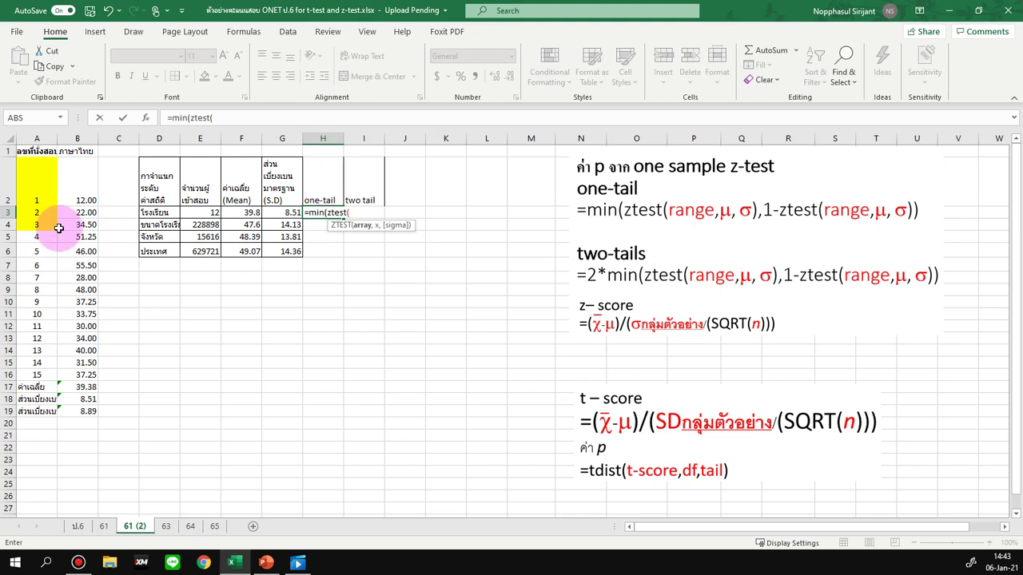
left_click_drag(75, 239, 64, 375)
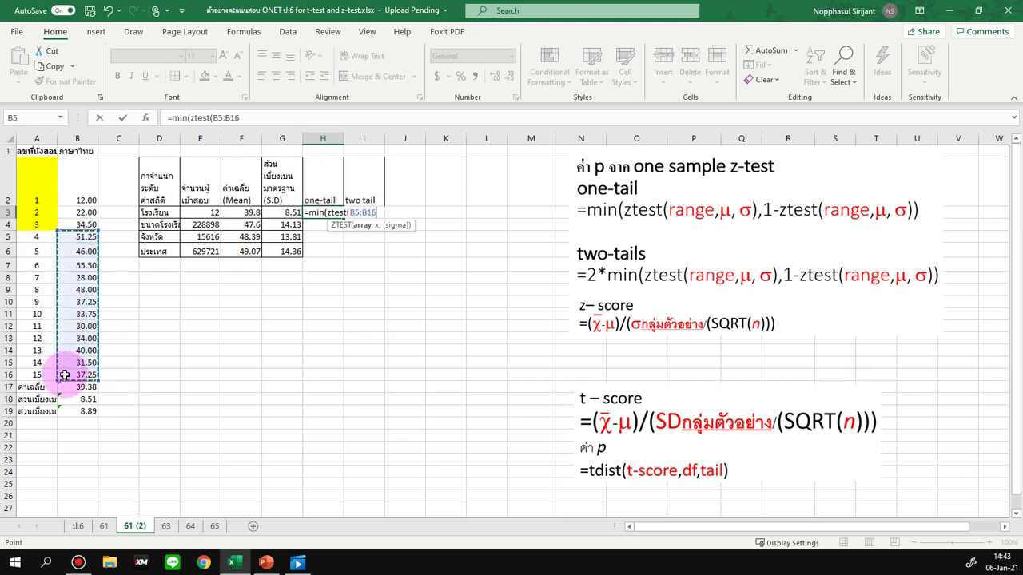
type(",")
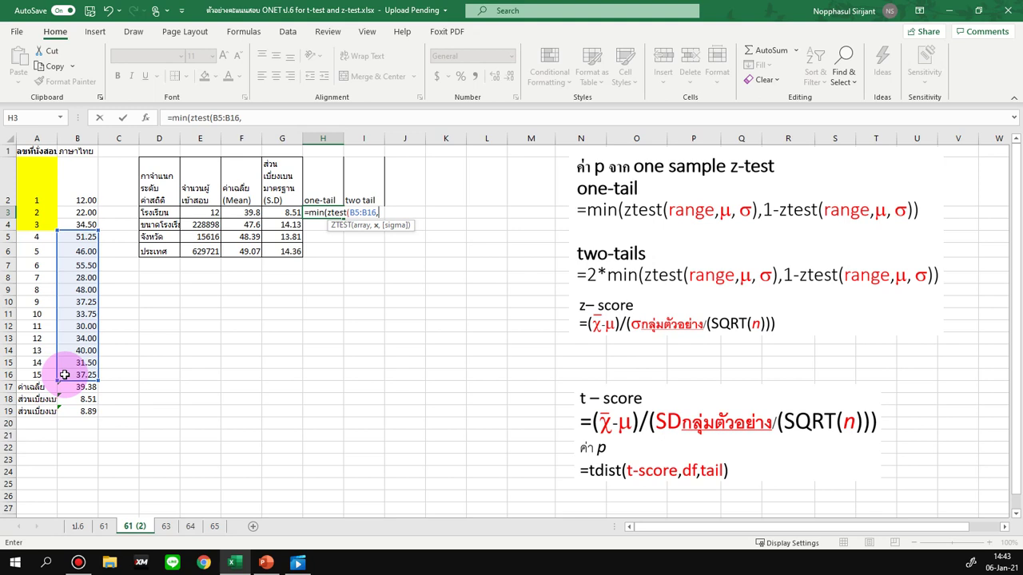
type("47.6")
type(",")
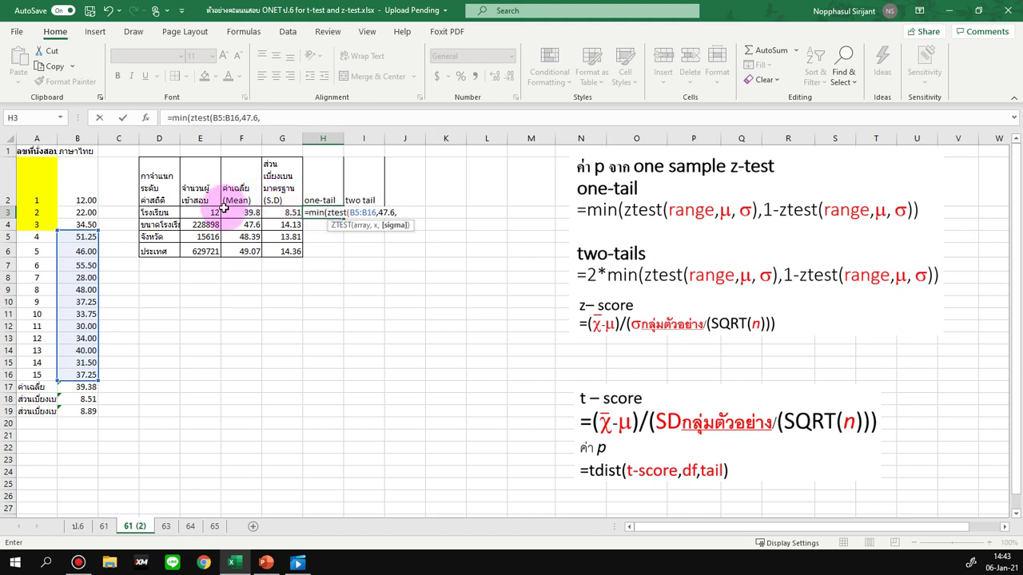
type("14.13)")
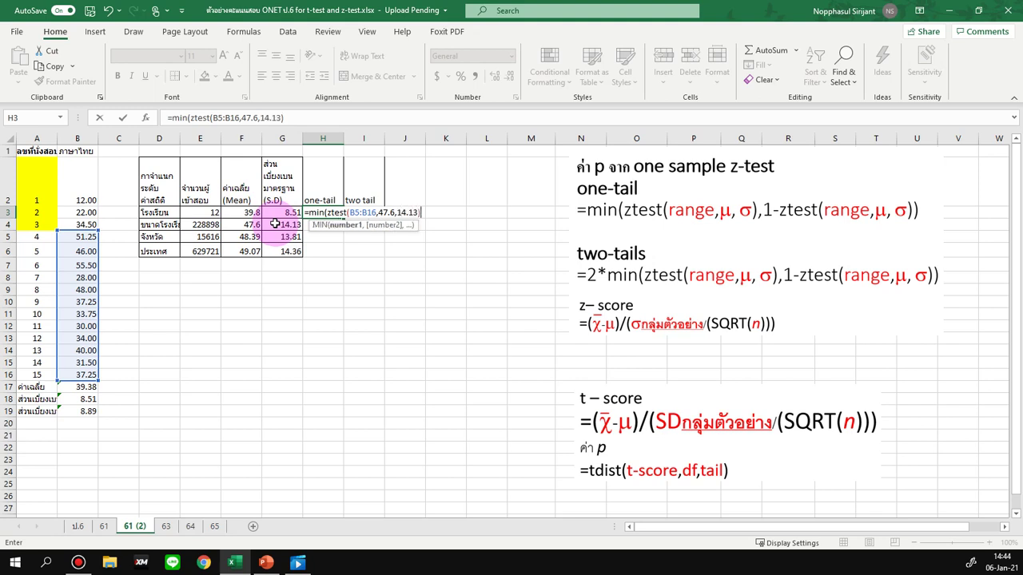
type(",1-z")
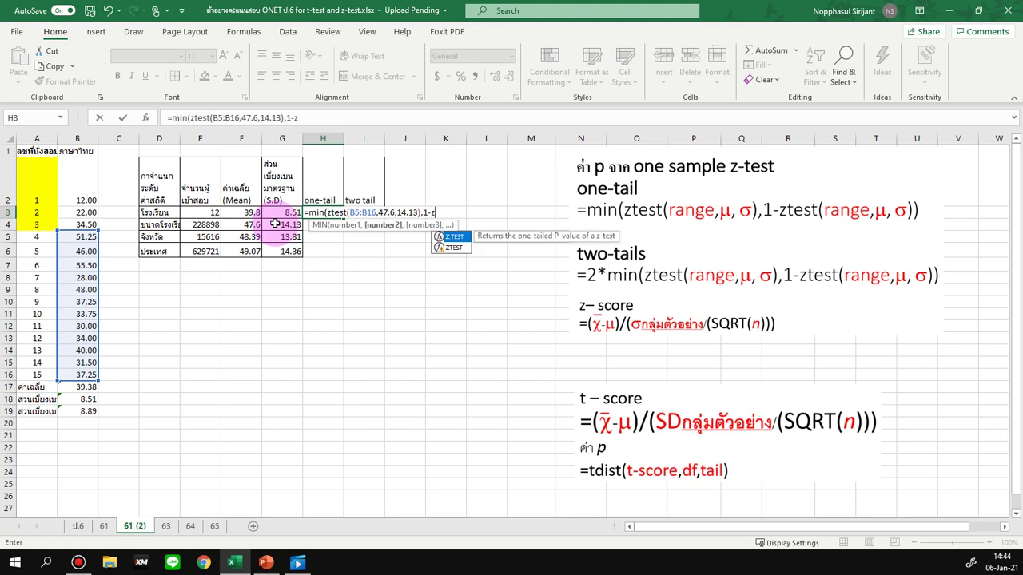
type("test")
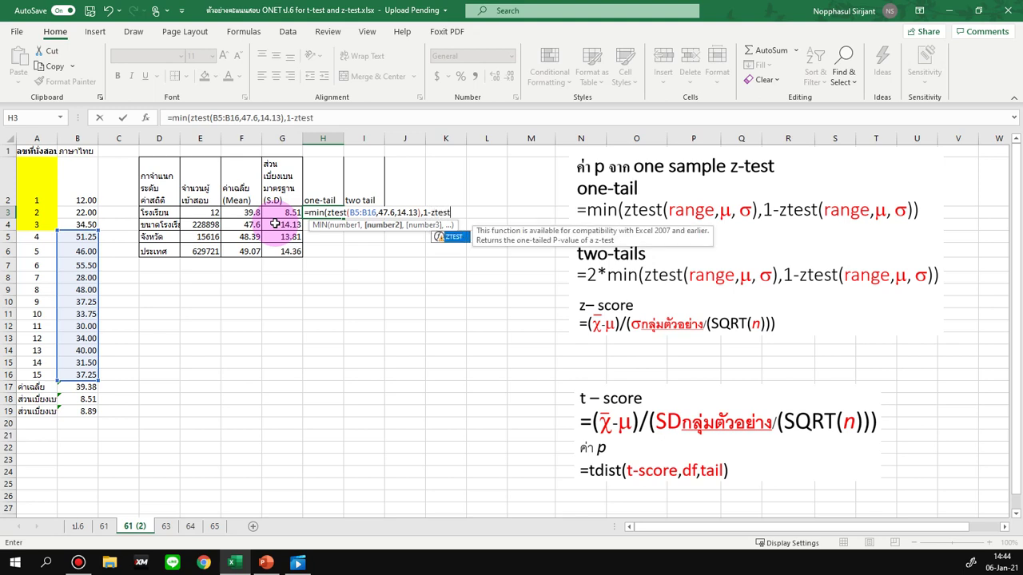
- Finish H3's second ZTEST on B5:B16 with 47.6 and 14.13, returning 0.021877
type("(")
mouse_move(78, 237)
left_mouse_down()
mouse_move(64, 384)
mouse_move(71, 375)
left_mouse_up()
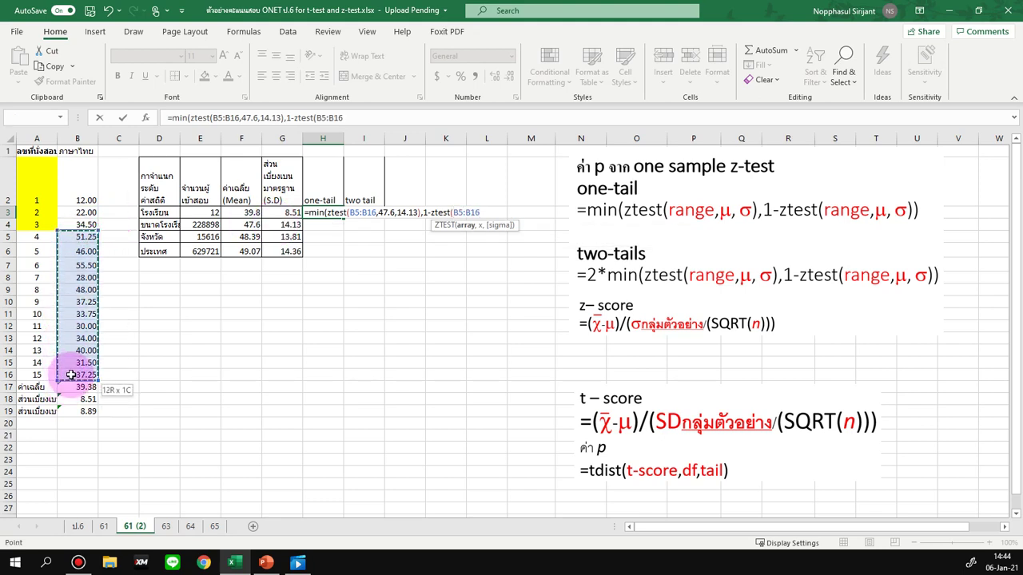
type(",")
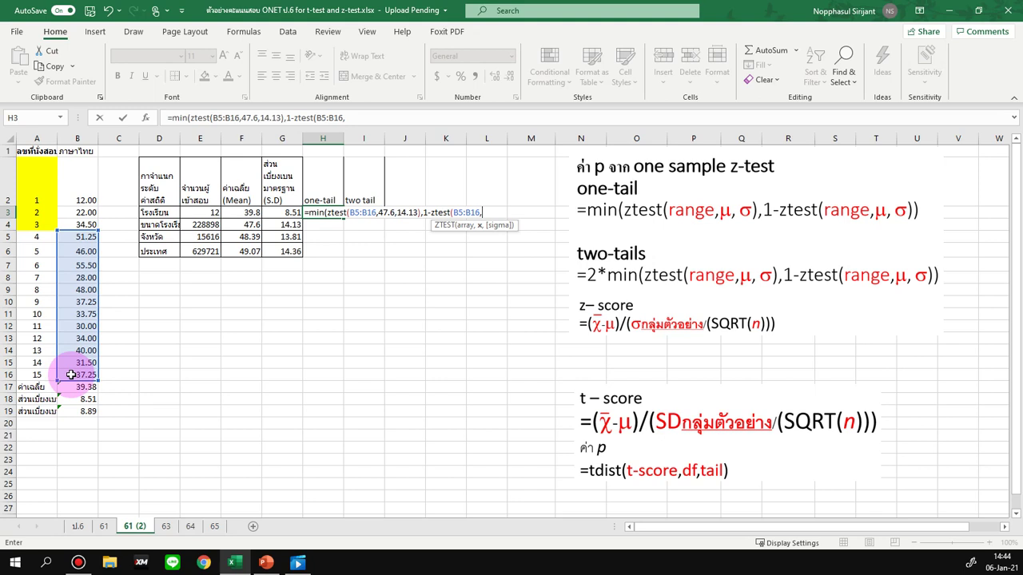
type("47.")
type("6")
type(",")
type("14.13")
type("))")
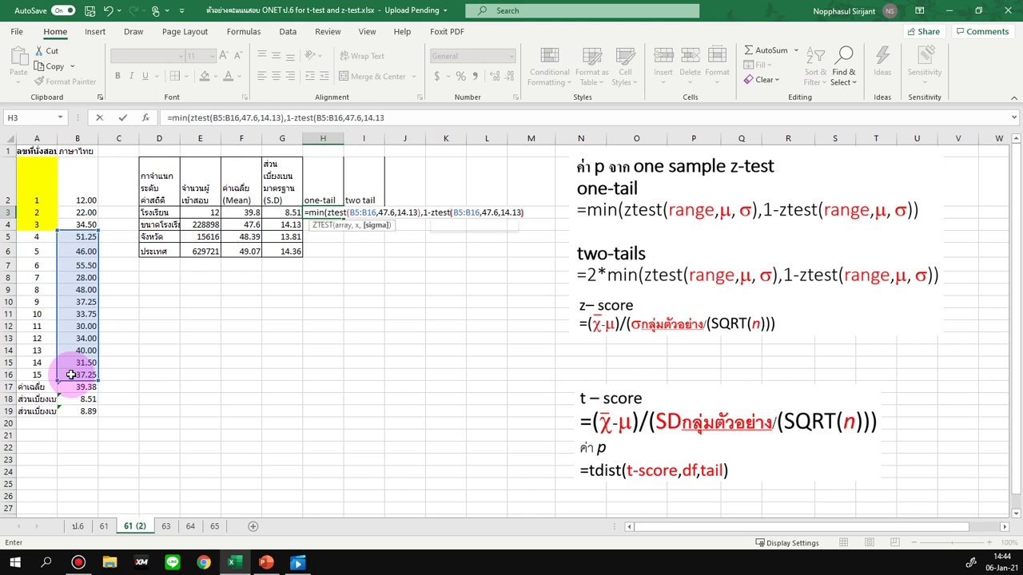
key("Return")
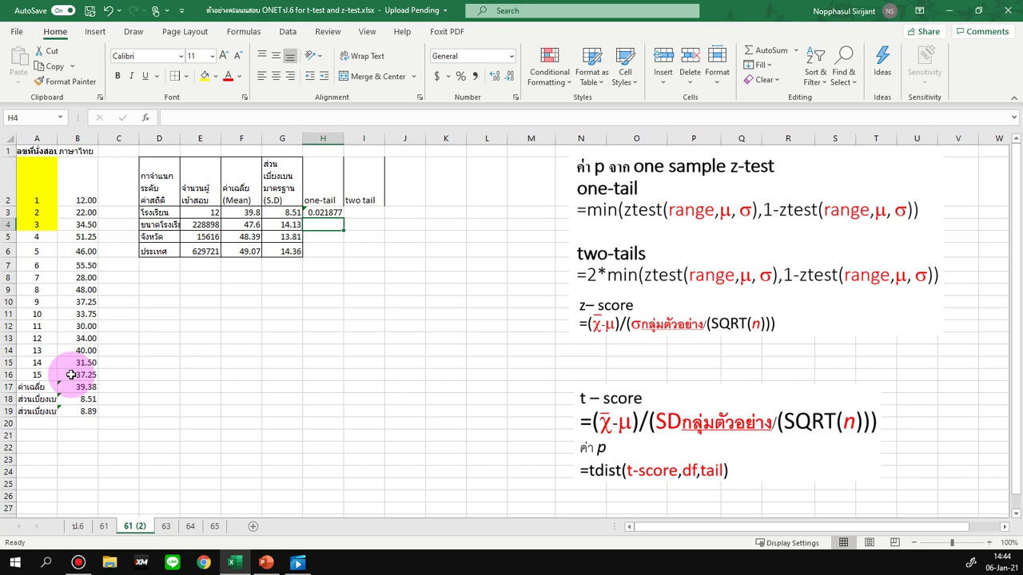
left_click(319, 214)
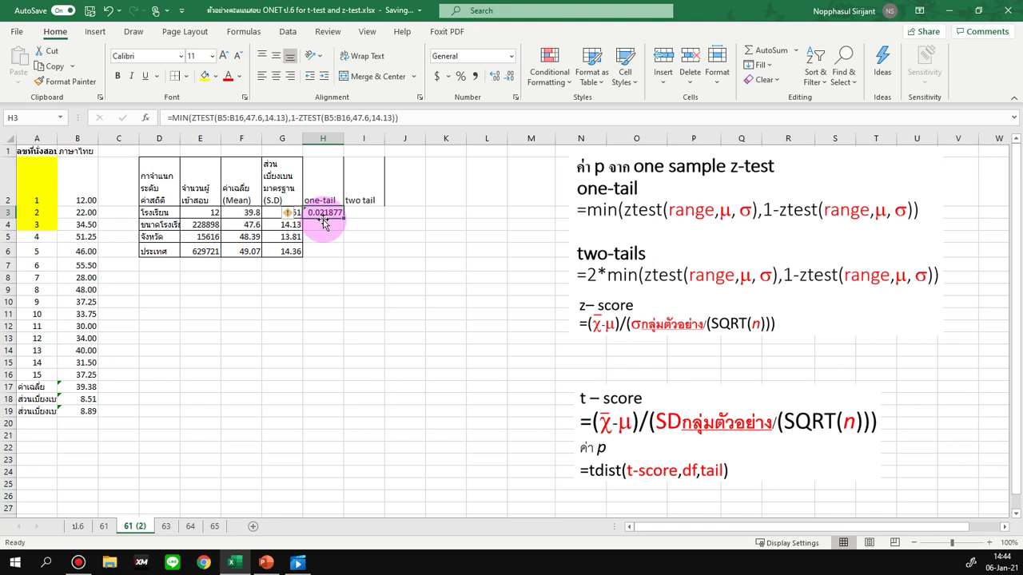
- Move the one-tail p-value 0.021877 from H3 to H4 and check the scores in B5:B16
key("ctrl+c")
left_click(318, 223)
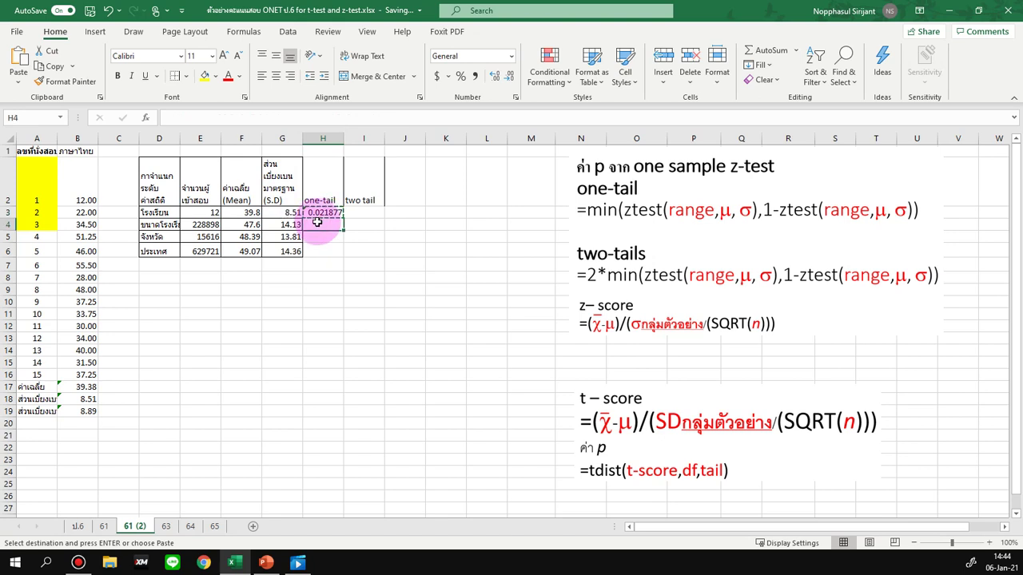
key("Return")
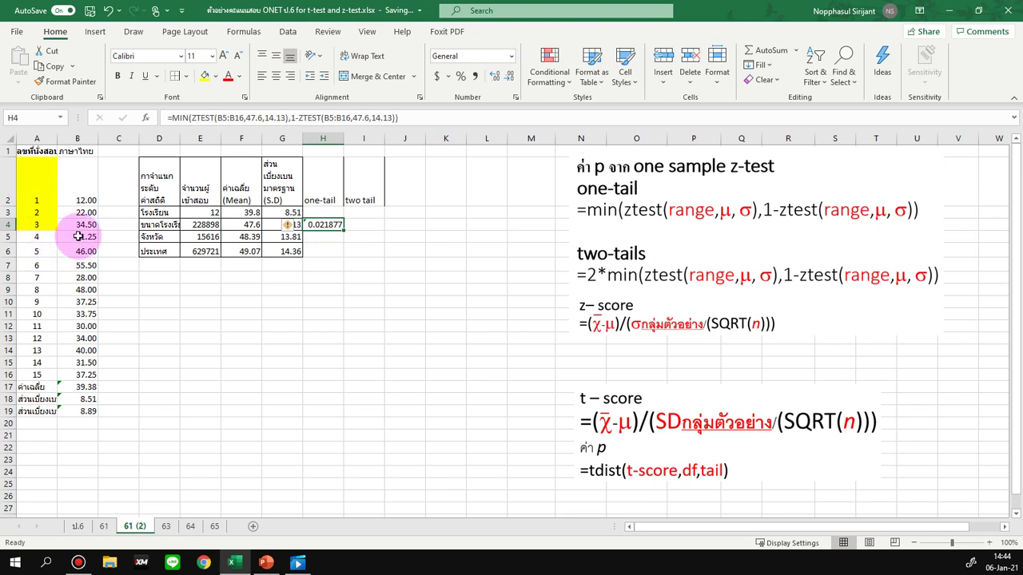
left_click(77, 236)
left_click(81, 373)
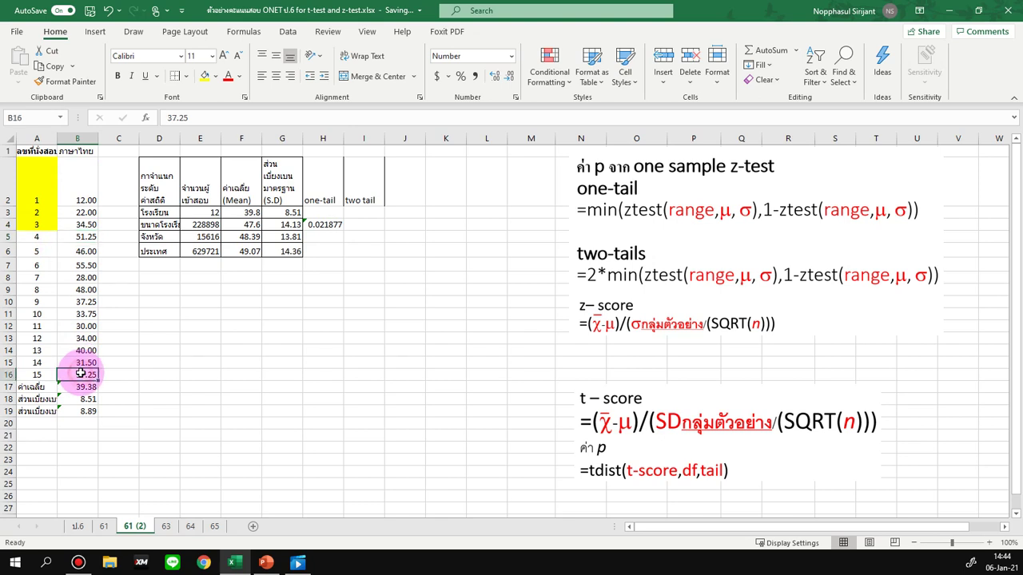
left_click(330, 225)
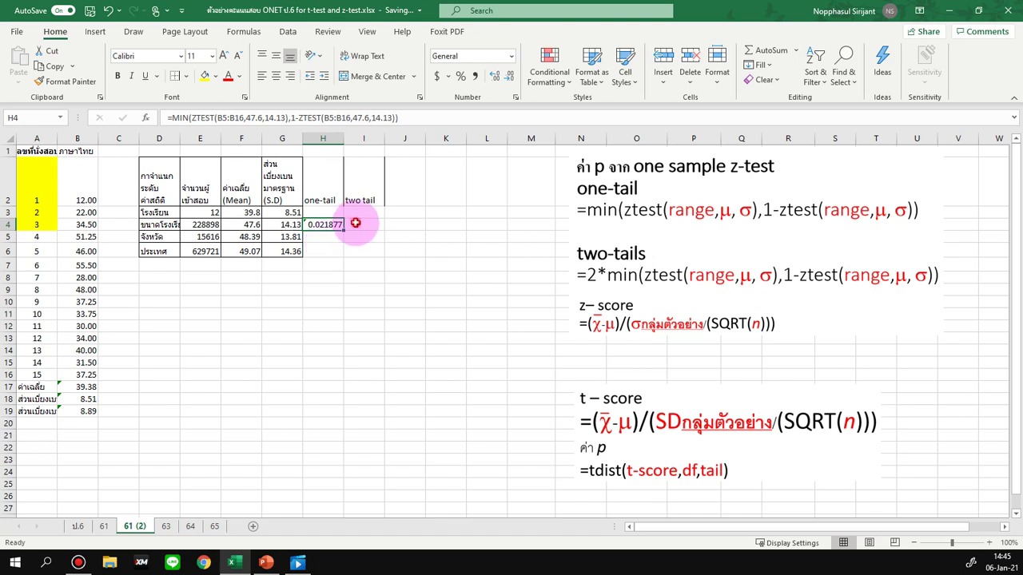
left_click(355, 223)
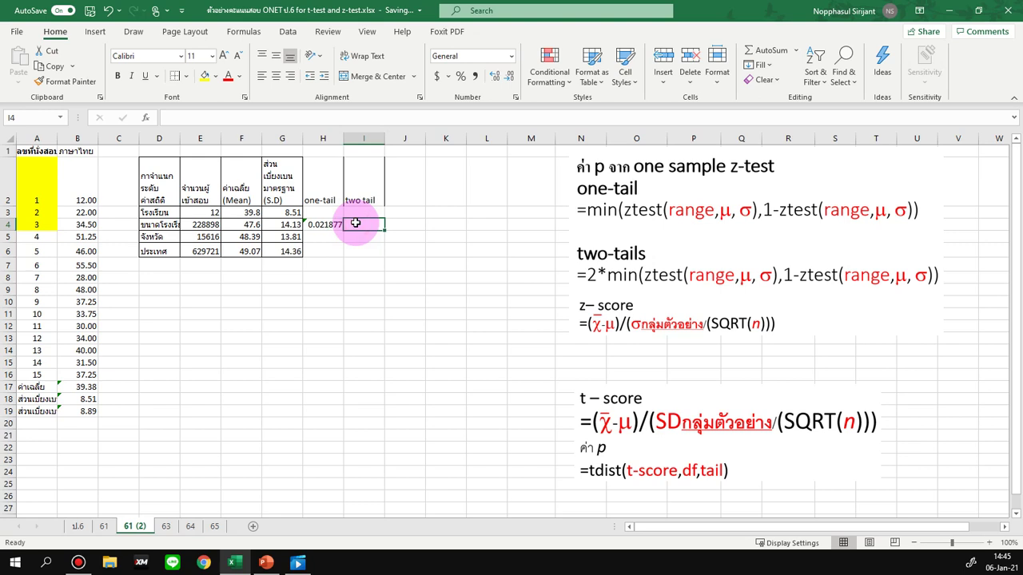
- Enter =2*MIN(ZTEST(B5:B16,47.6,14.13),1-ZTEST(B5:B16,47.6,14.13)) in I4, giving 0.043754
type("=2")
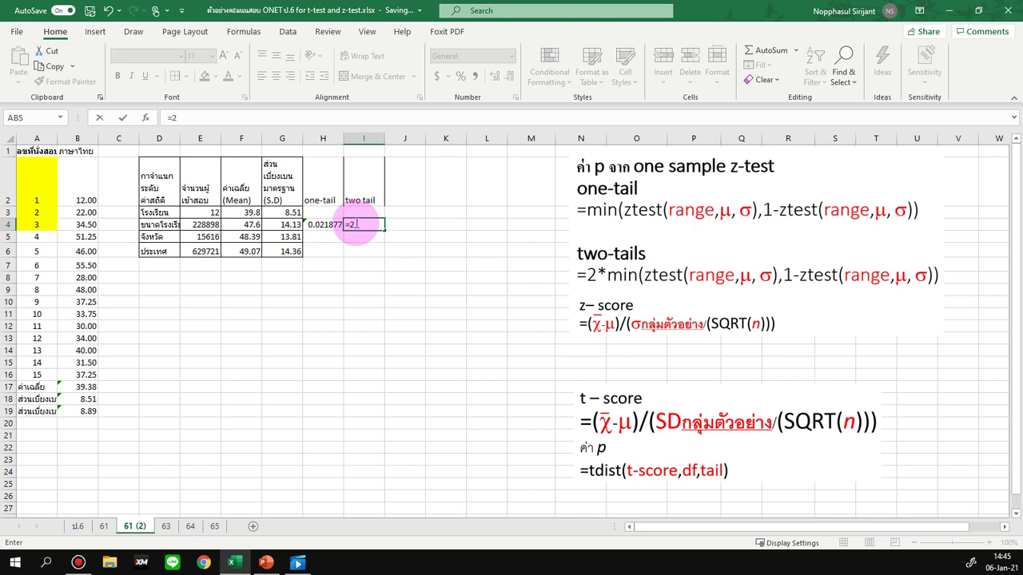
type("*")
type("min")
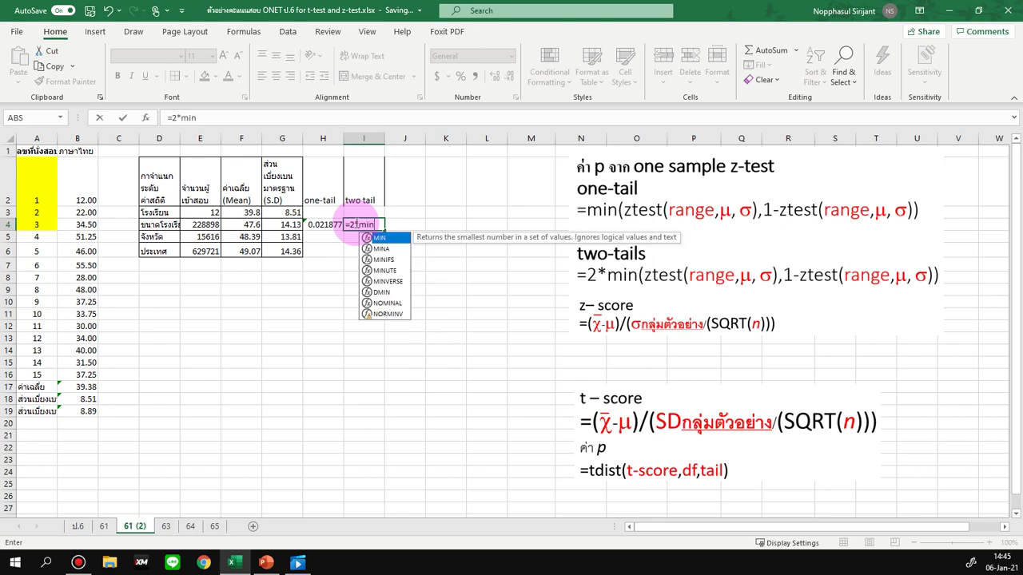
type("(z")
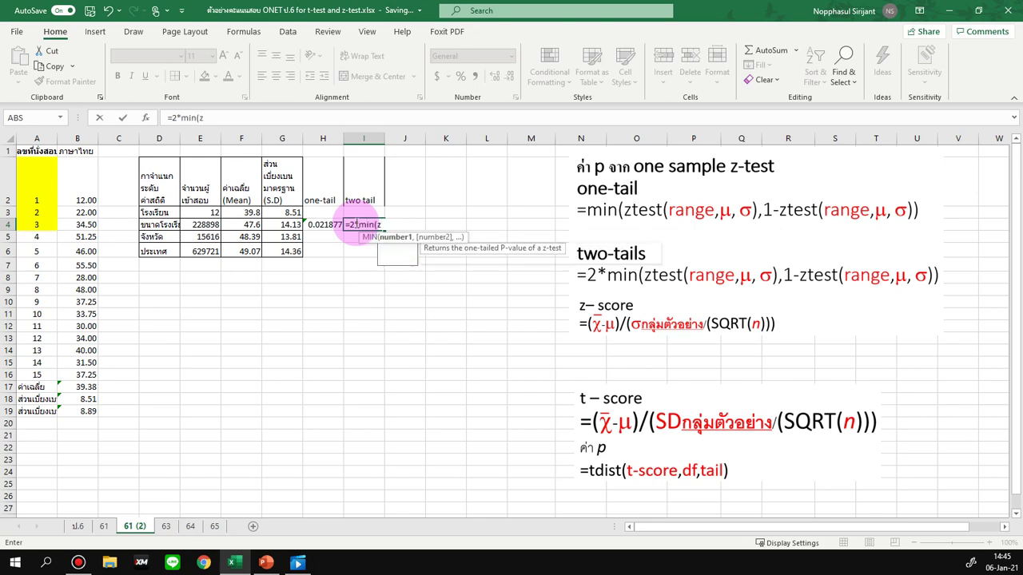
type("test(")
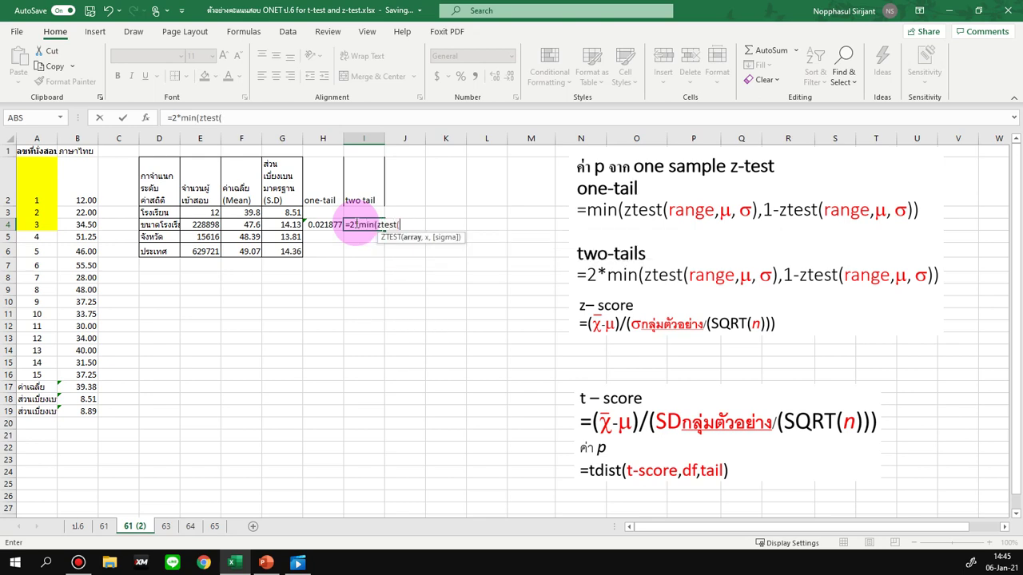
left_click(88, 236)
left_click_drag(88, 236, 68, 374)
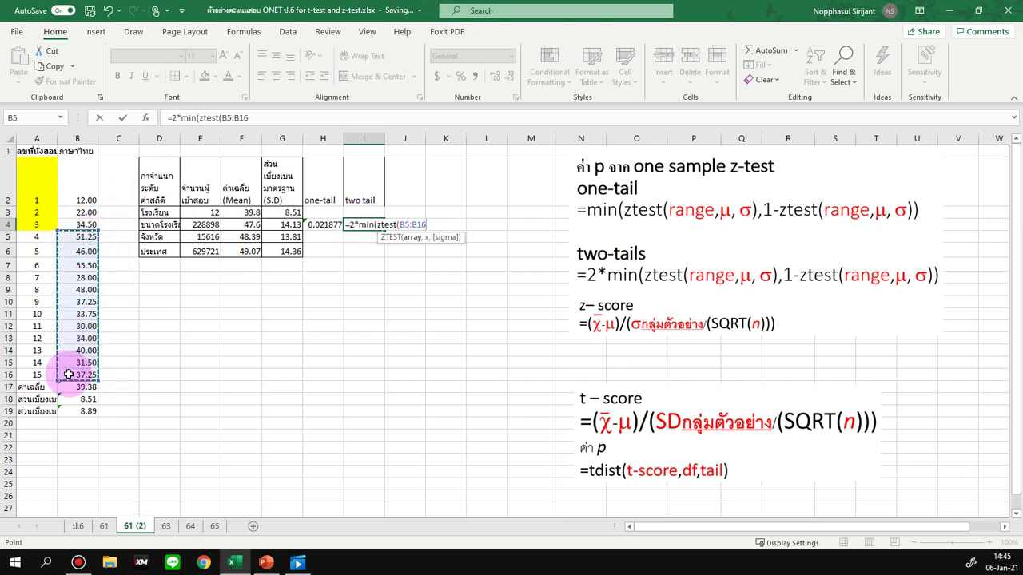
type(",")
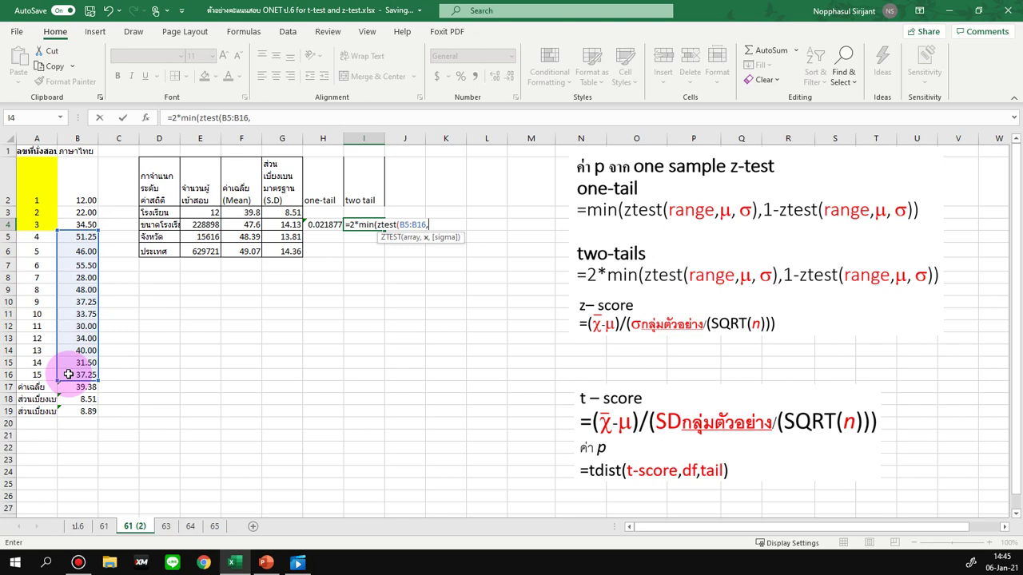
type("47.6,14.13")
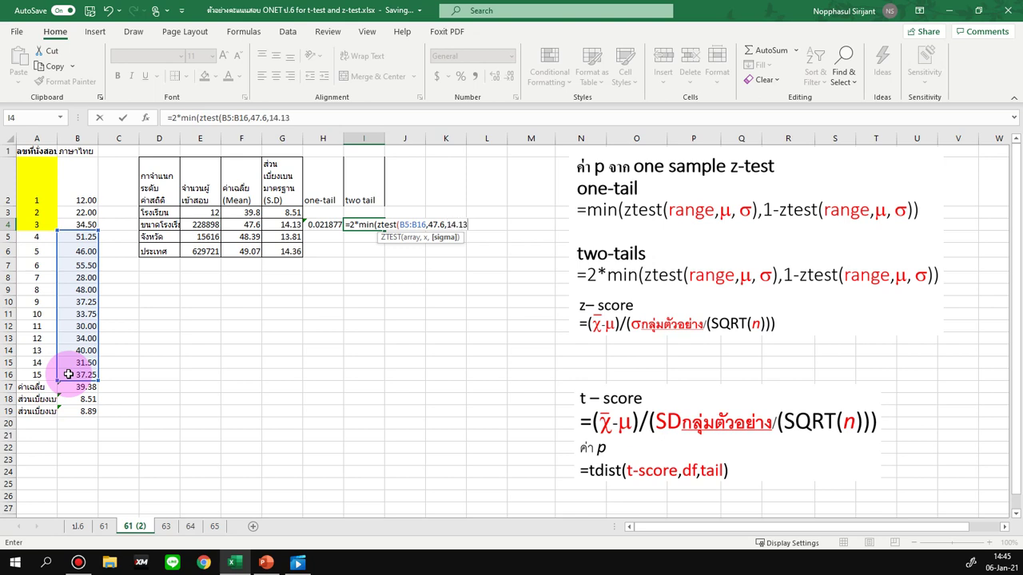
type("),1")
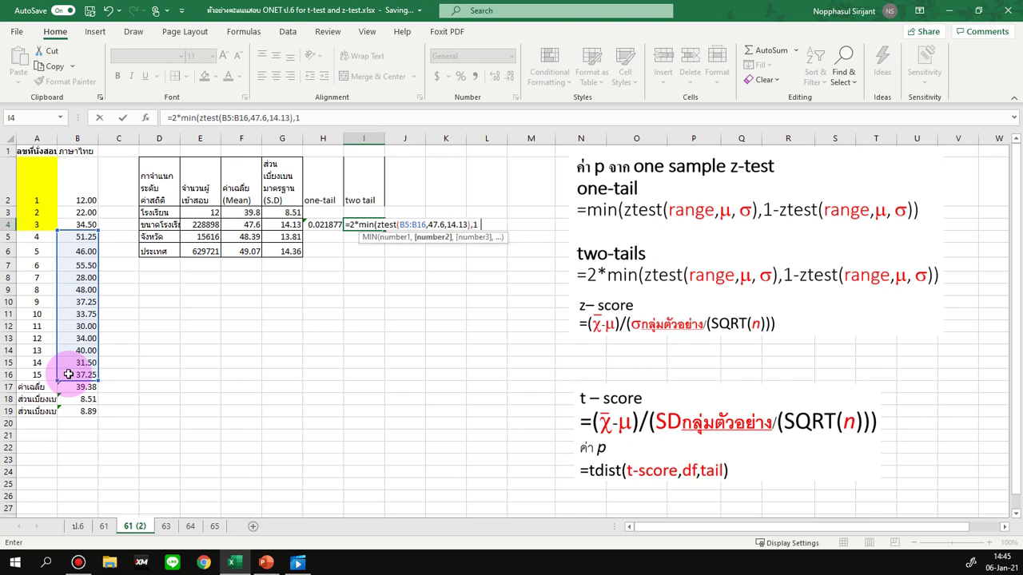
type("-ztest(")
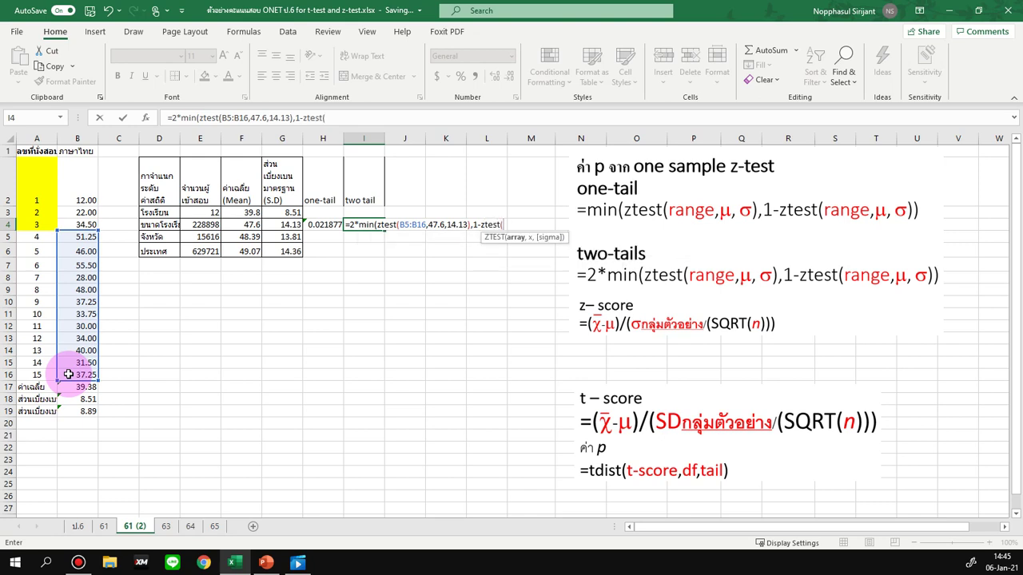
left_click_drag(78, 237, 77, 375)
type(",")
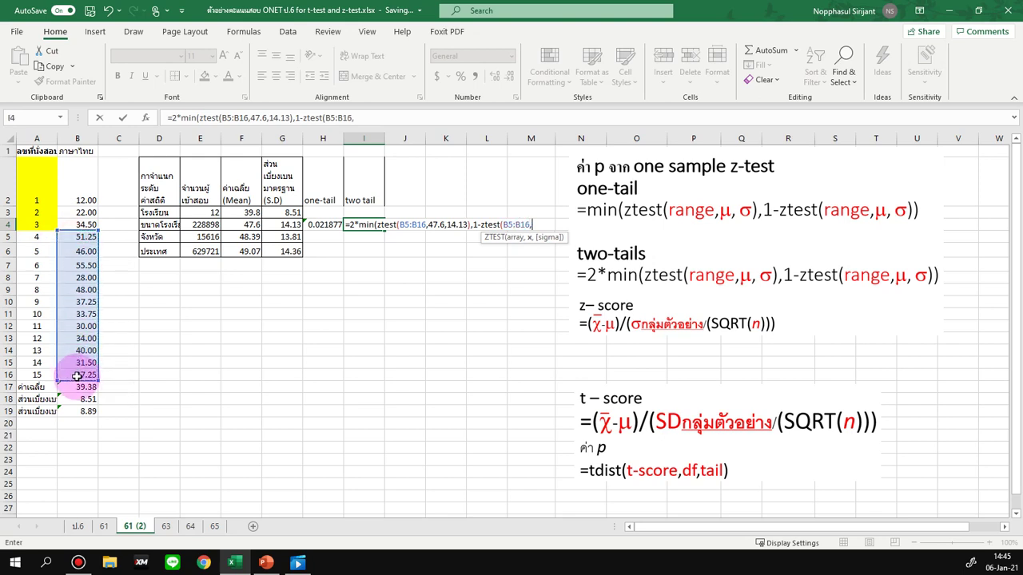
type("47.6,")
type("14.13))")
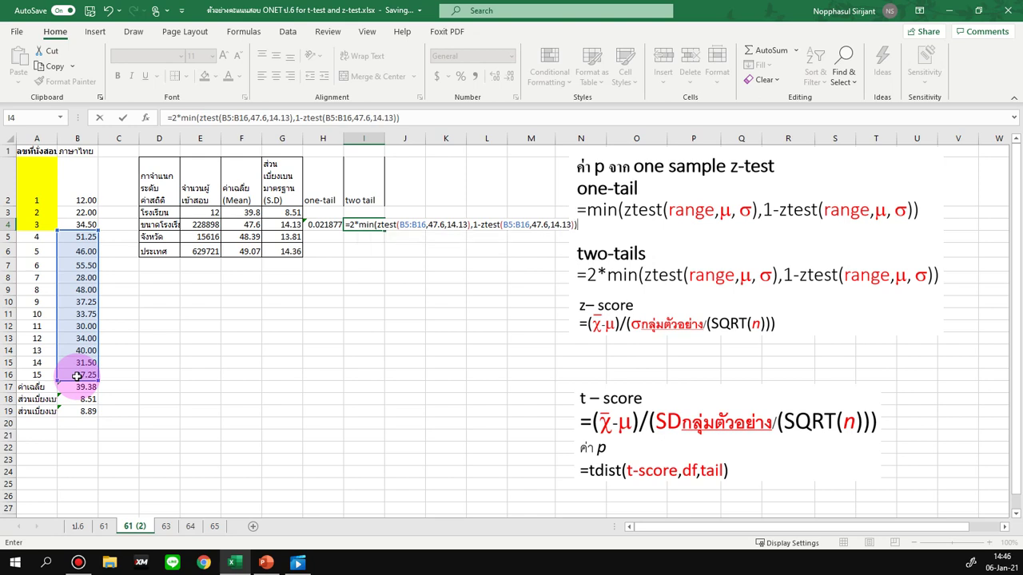
key("Return")
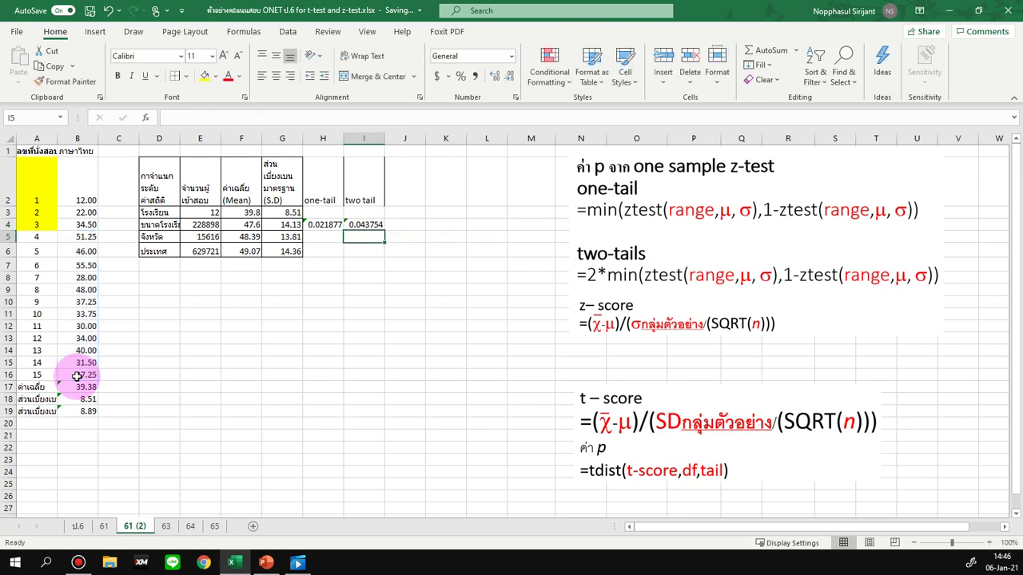
- Compare the one-tail formula in H4 with the two-tail formula in I4
left_click(329, 226)
left_click(364, 224)
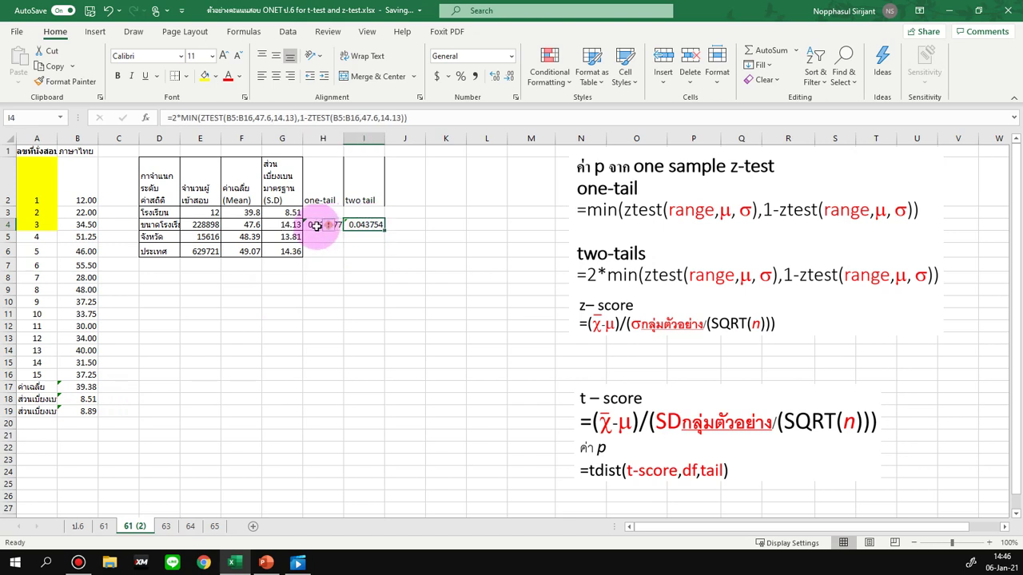
left_click(317, 227)
left_click(366, 225)
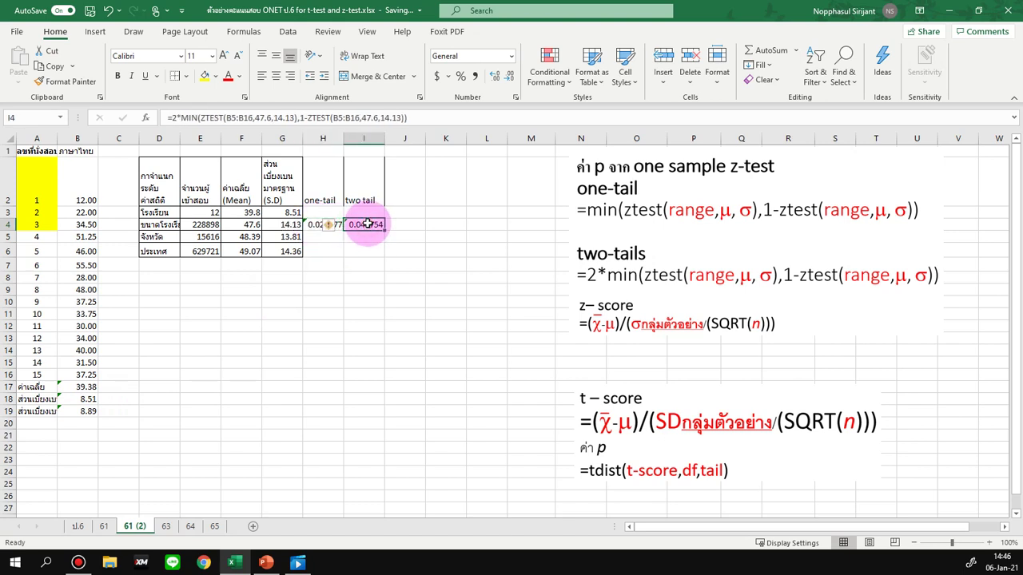
left_click(317, 226)
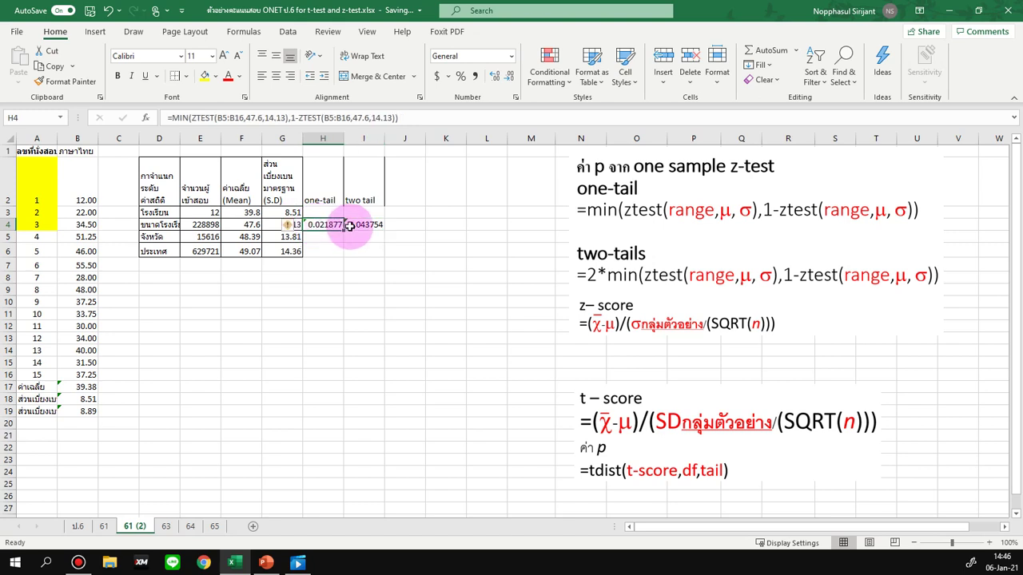
left_click(350, 226)
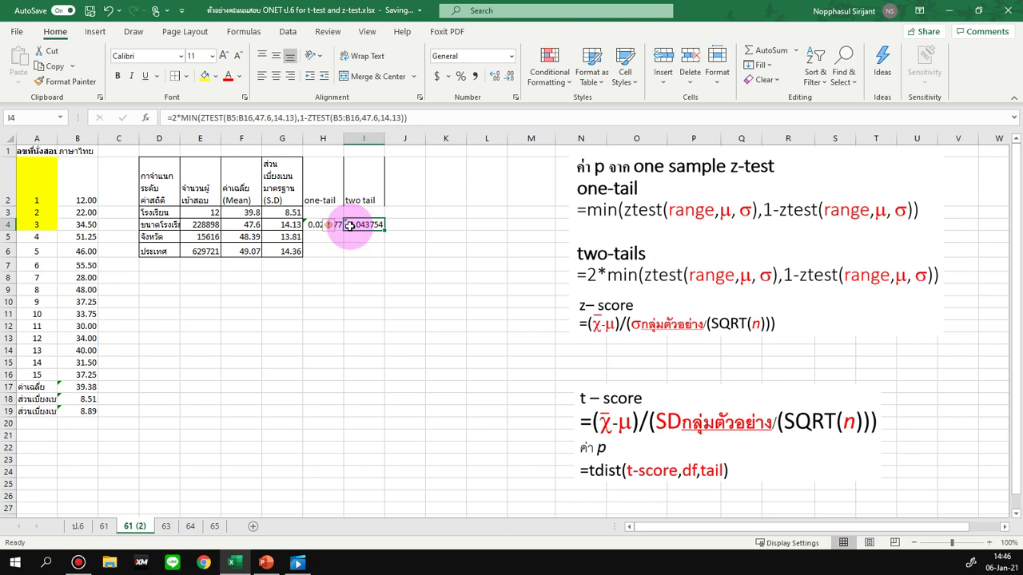
left_click(309, 226)
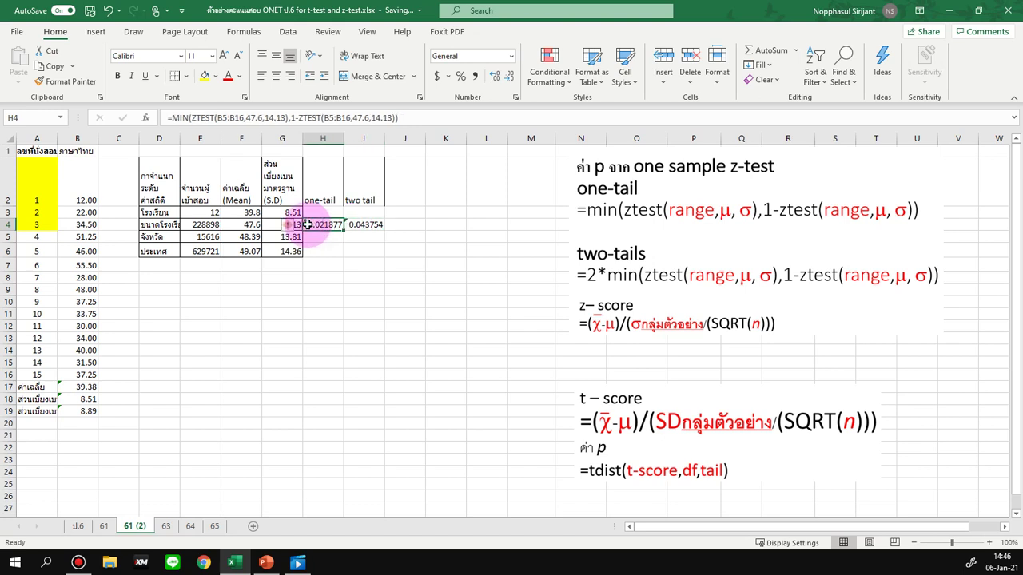
- Enter the heading 'z-test' in H1
left_click(320, 152)
type("z-test")
key("Return")
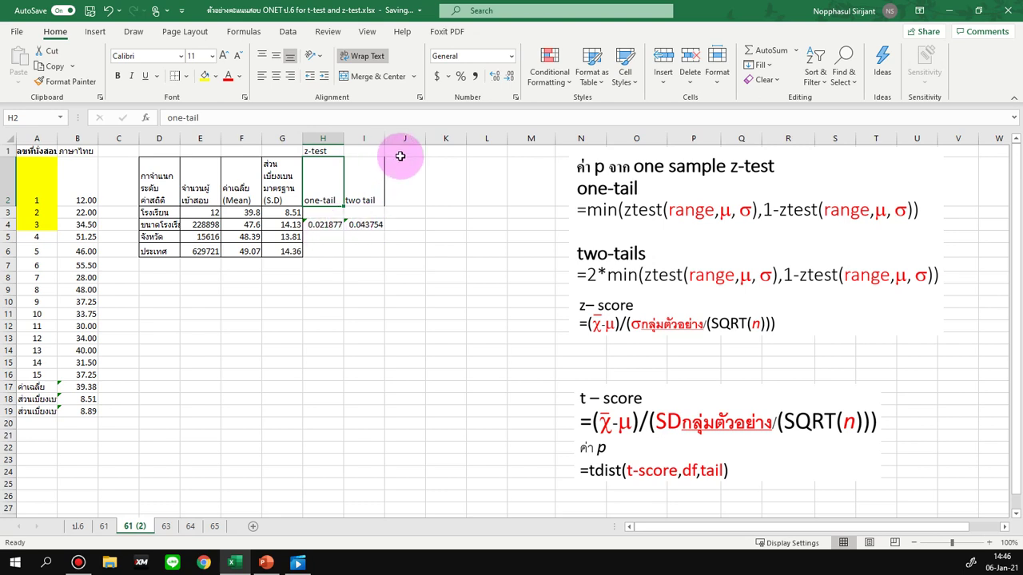
- Enter the heading 'z-score' in J2 next to the two-tail column
left_click(394, 180)
type("z")
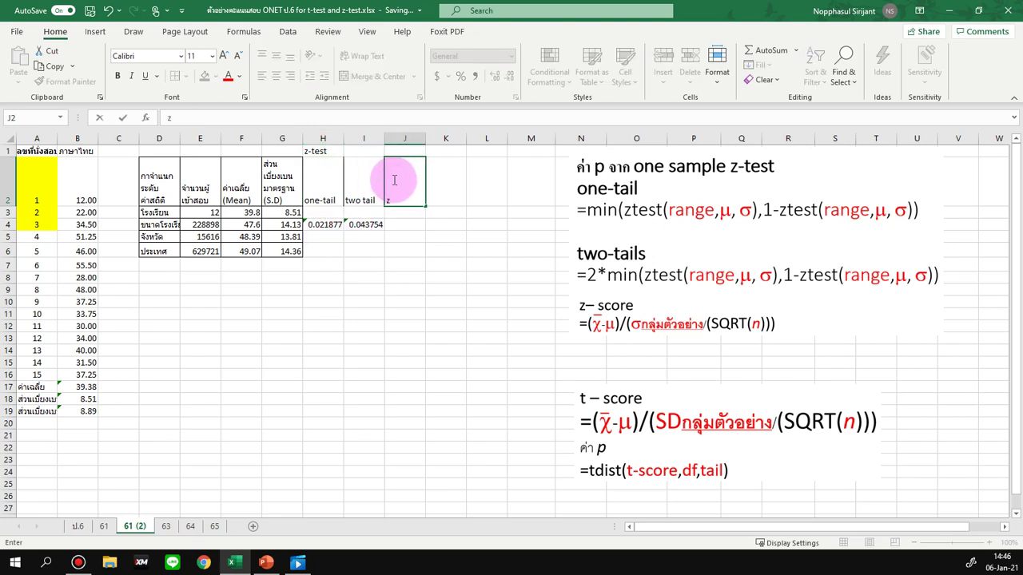
type("-score")
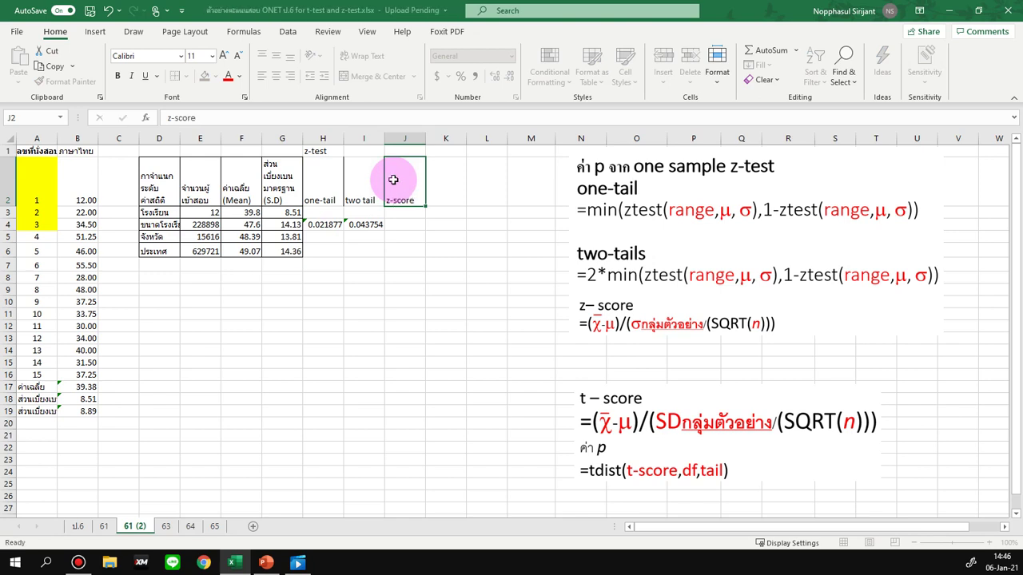
key("Return")
key("Return")
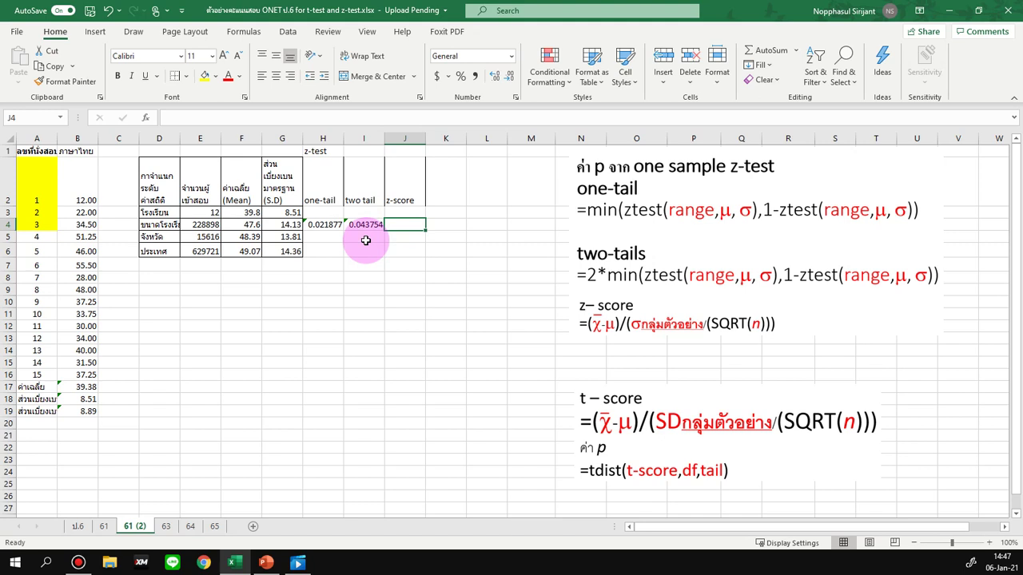
- Enter =(39.8-47.6)/(8.51/(SQRT(12))) in J4, giving a z-score of -3.17509
type("=")
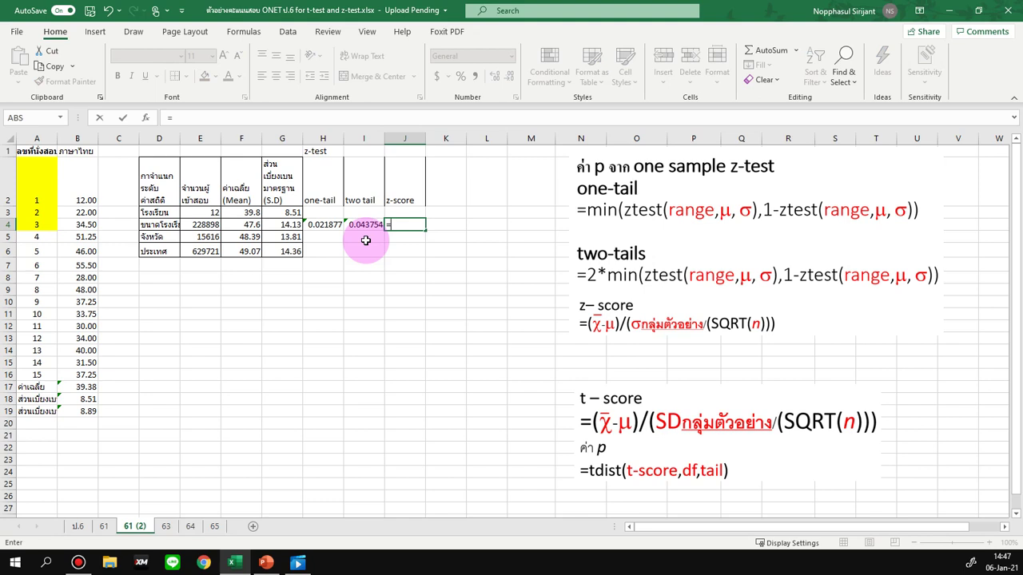
type("(")
type("39.8")
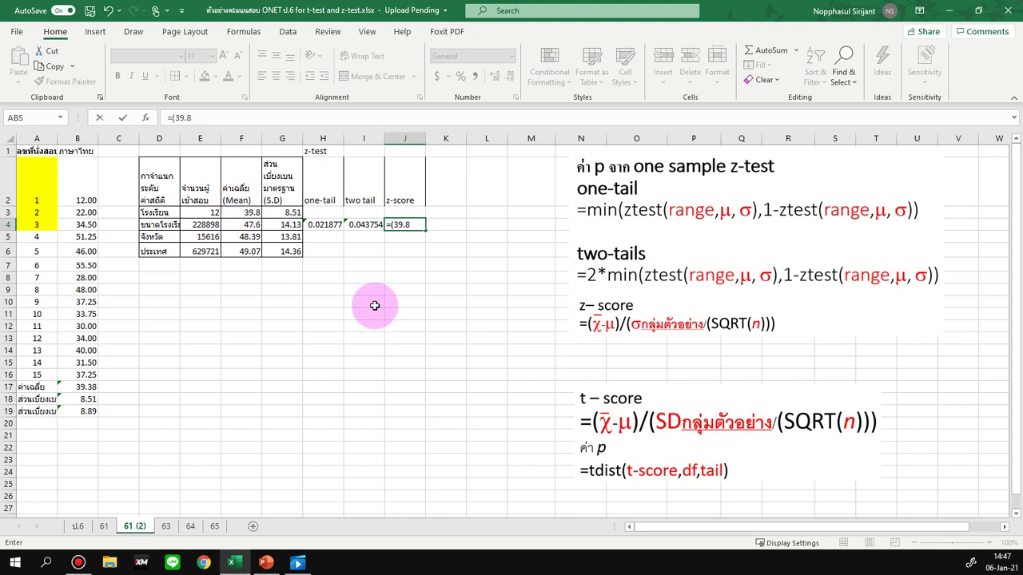
type("-47.6)/(8.51")
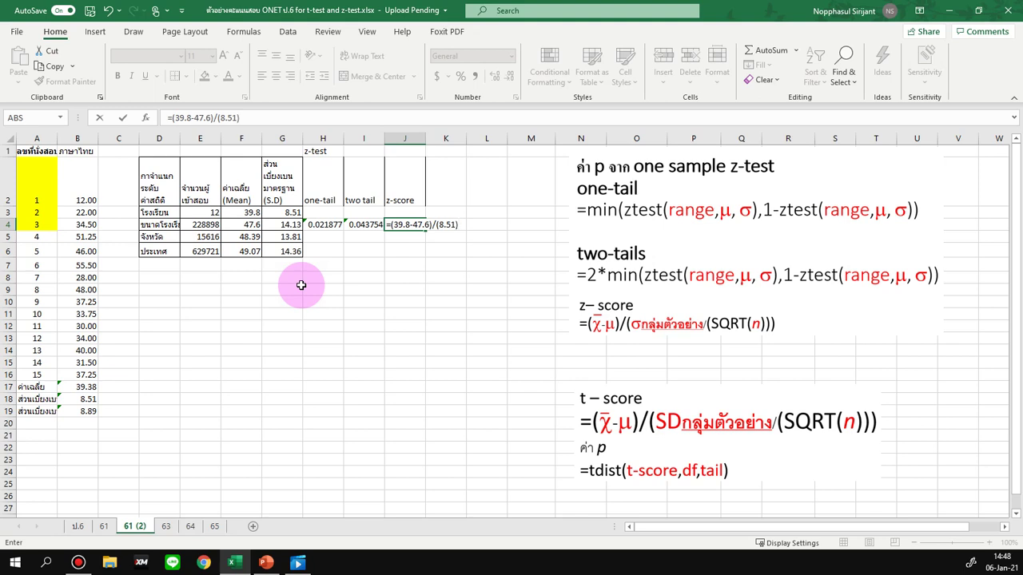
key("BackSpace")
type("/")
type("(")
type("sqrt")
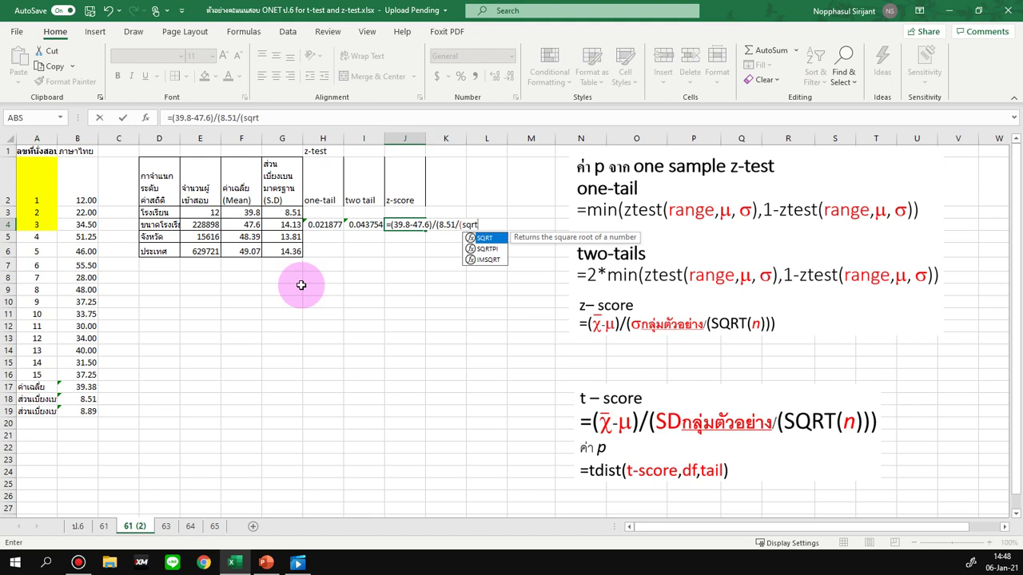
type("(")
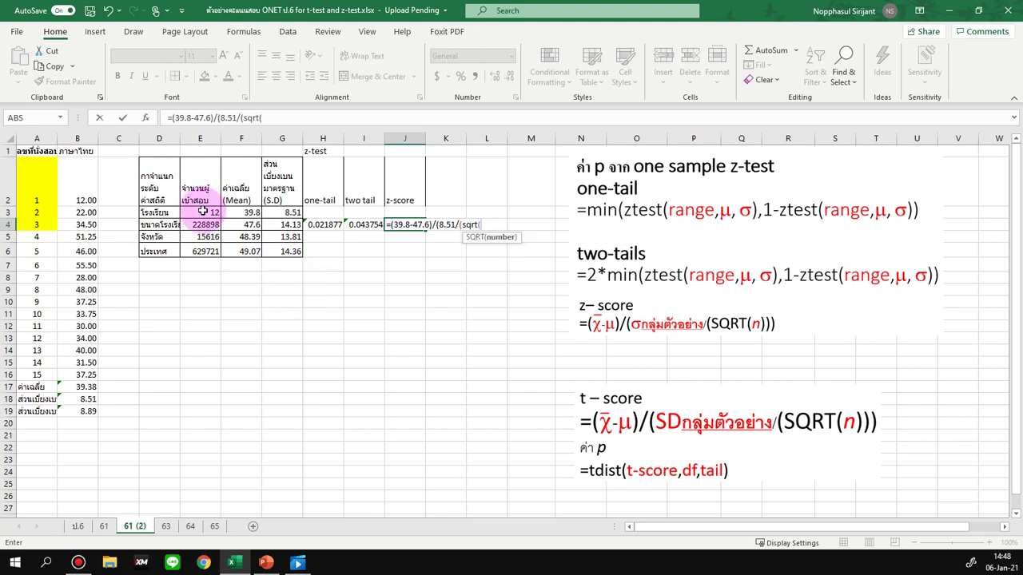
type("12")
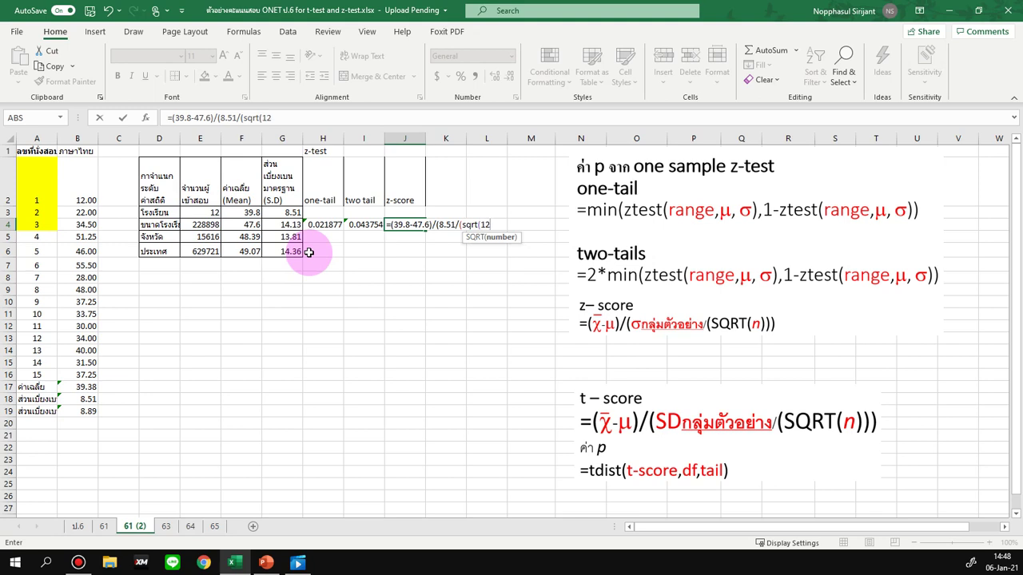
type(")))")
key("Return")
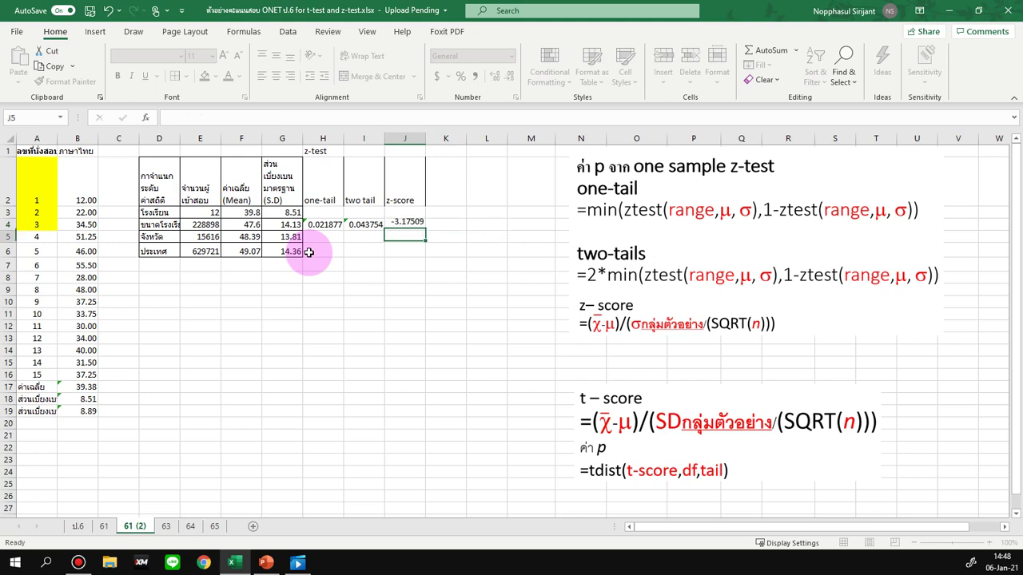
left_click(404, 225)
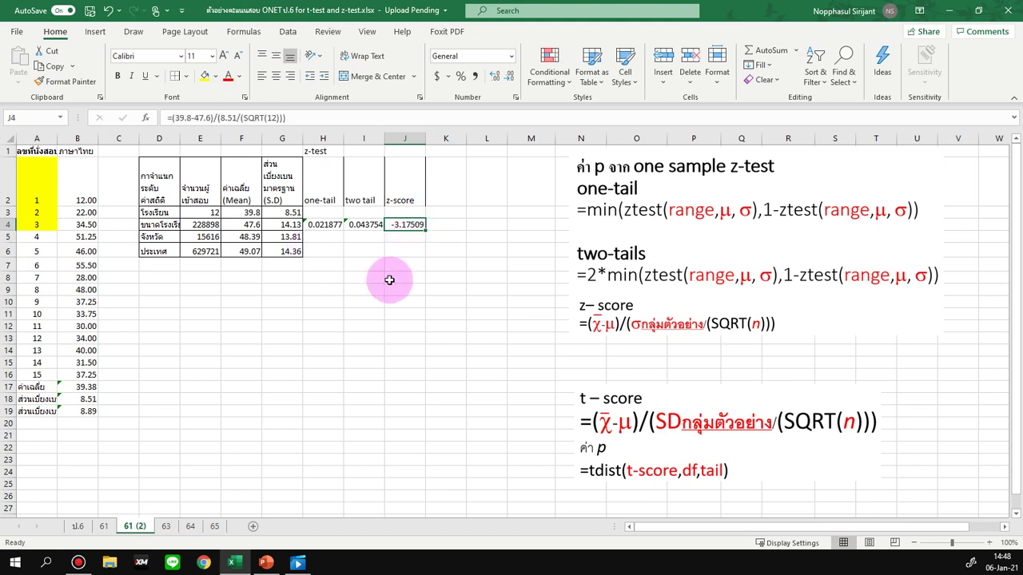
- Show J4's z-score as -3.18 with fewer decimals and recheck the one-tail value in H4
left_click(509, 78)
left_click(508, 80)
left_click(508, 80)
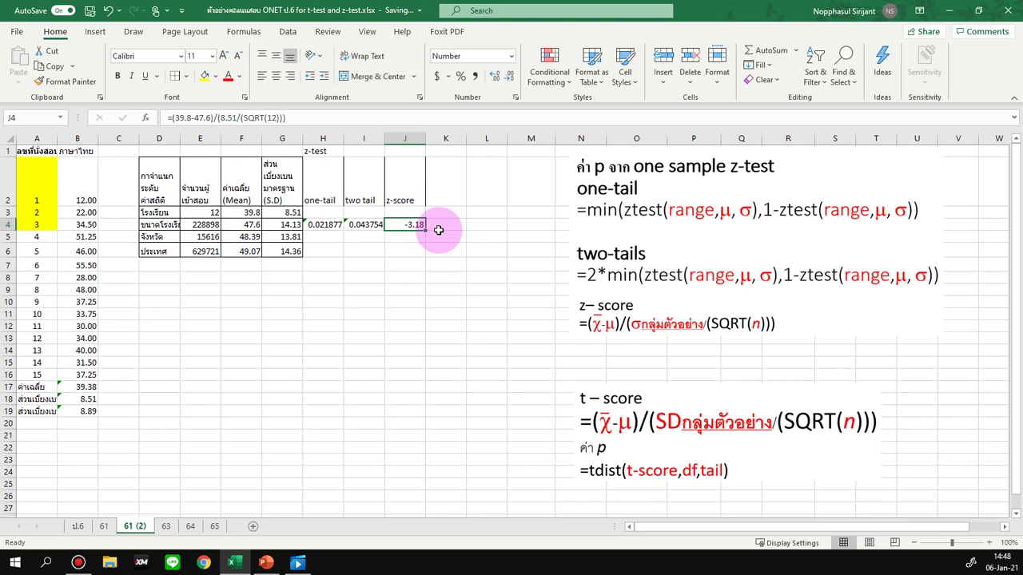
left_click(321, 238)
left_click(323, 225)
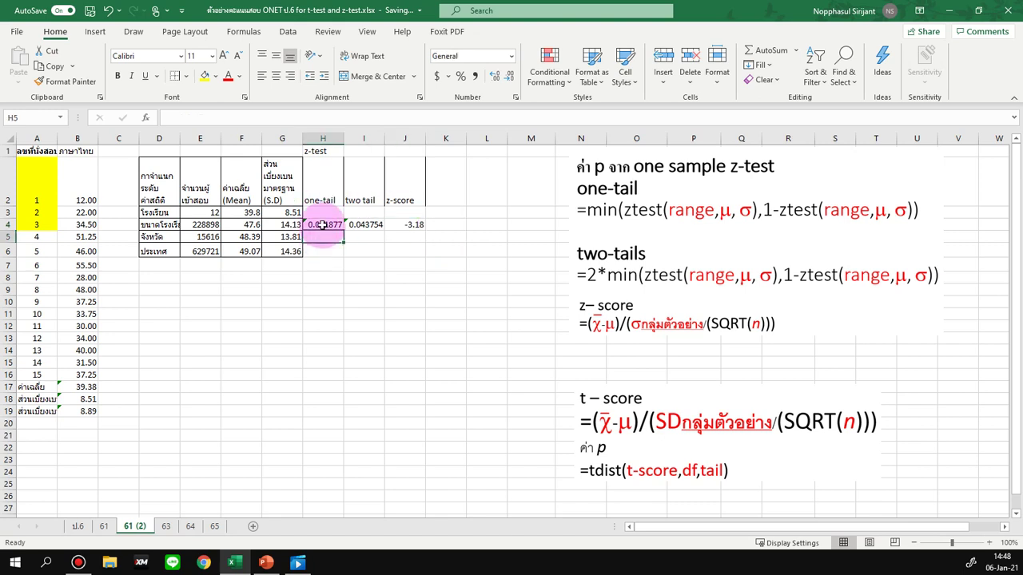
left_click(323, 225)
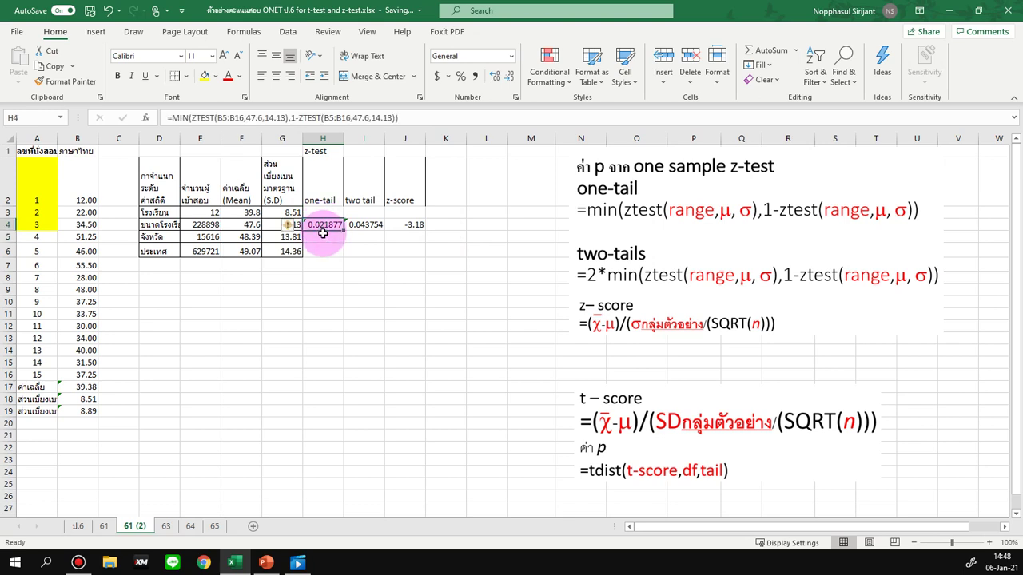
left_click(317, 248)
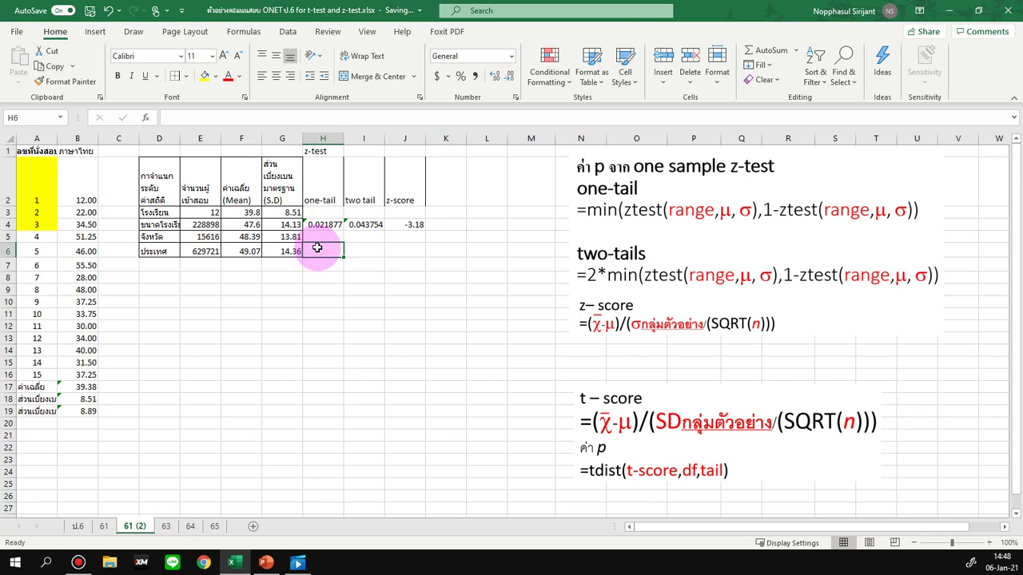
- Enter the heading 't-test' in K1
left_click(441, 151)
type("t-test")
key("ctrl+Return")
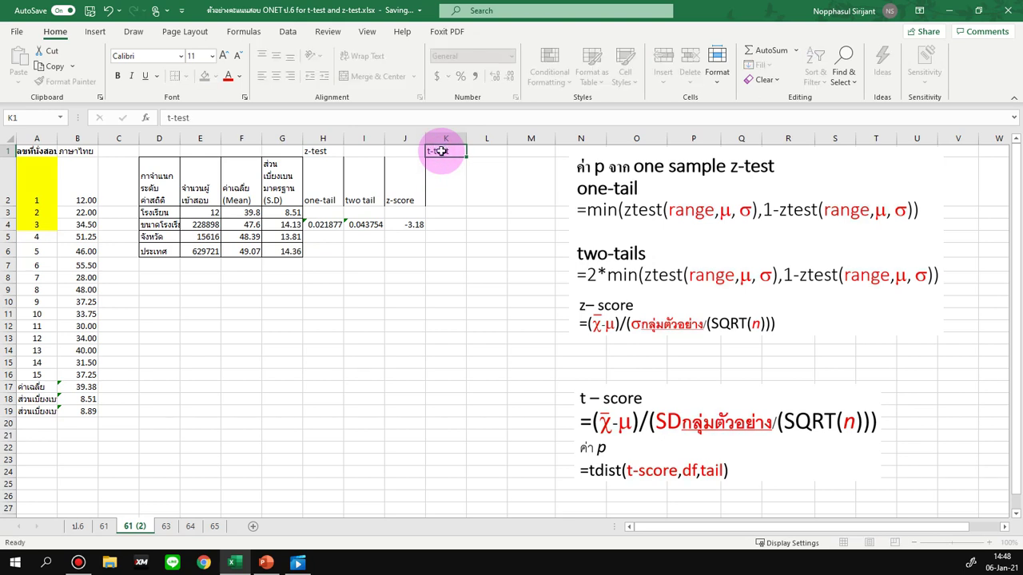
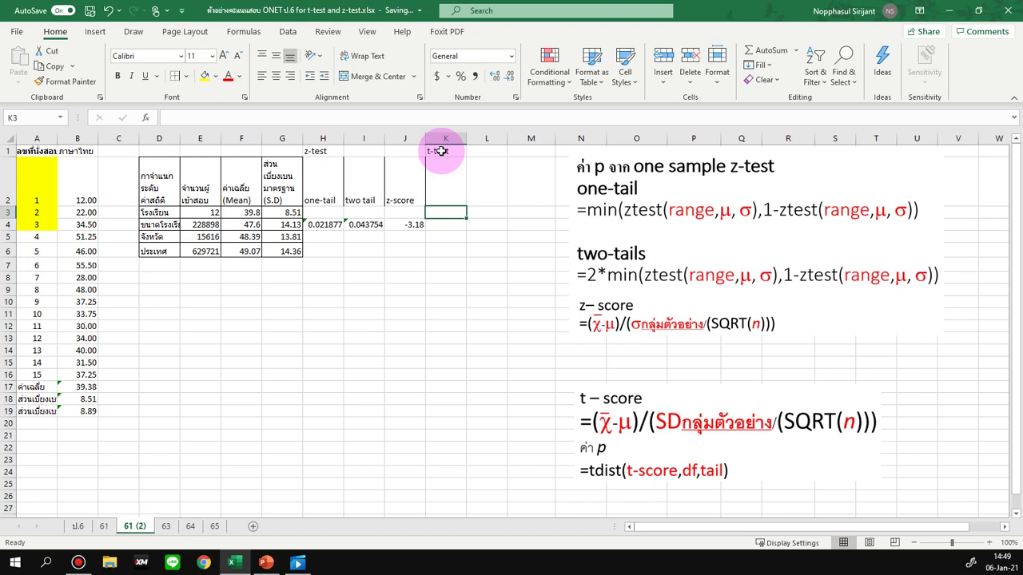
- Enter the headers t-score, one-tail and two-tail across cells K2, L2 and M2
key("Up")
type("t-sc")
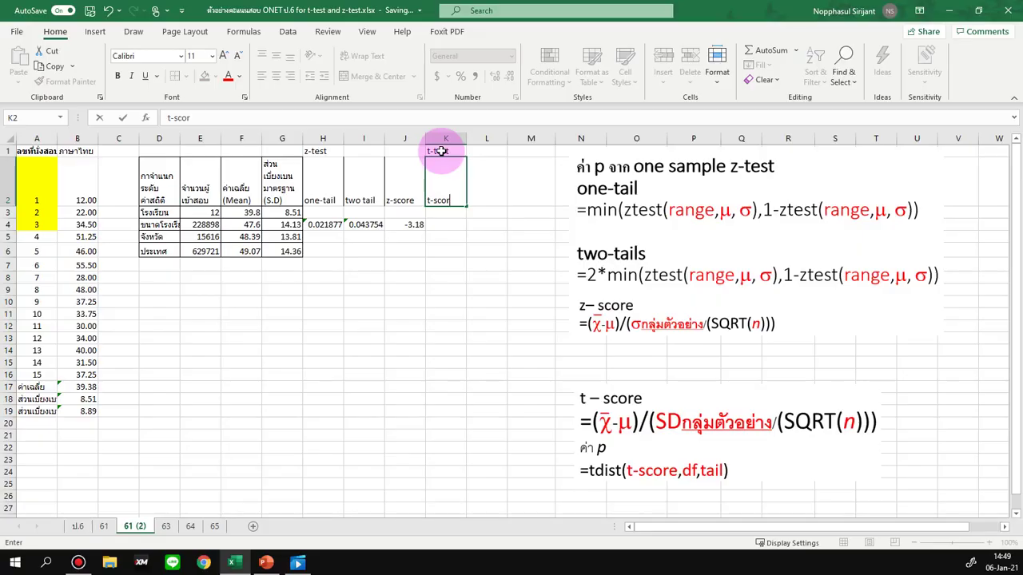
key("Tab")
type("on")
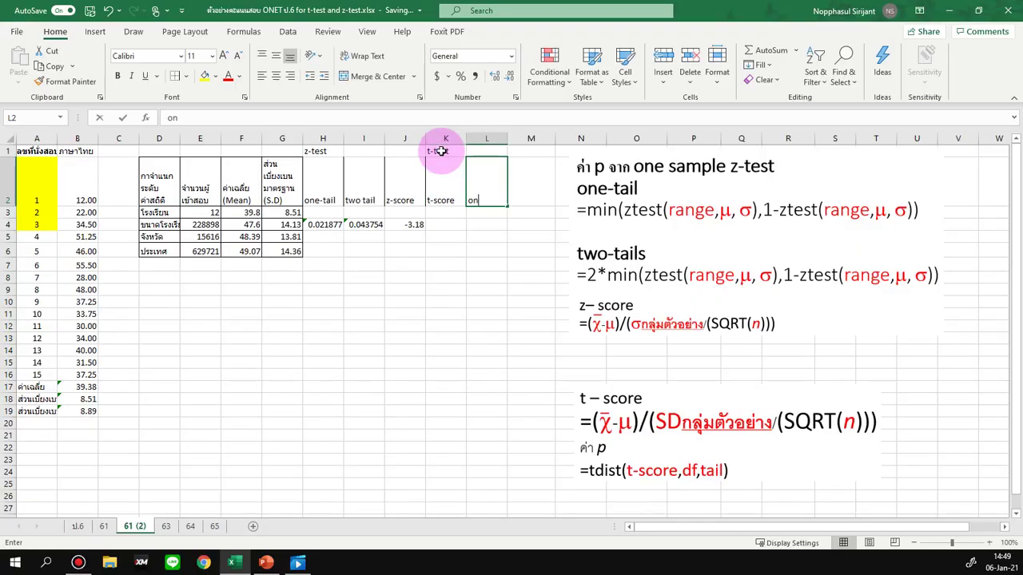
type("e-tail")
key("Tab")
type("two-t")
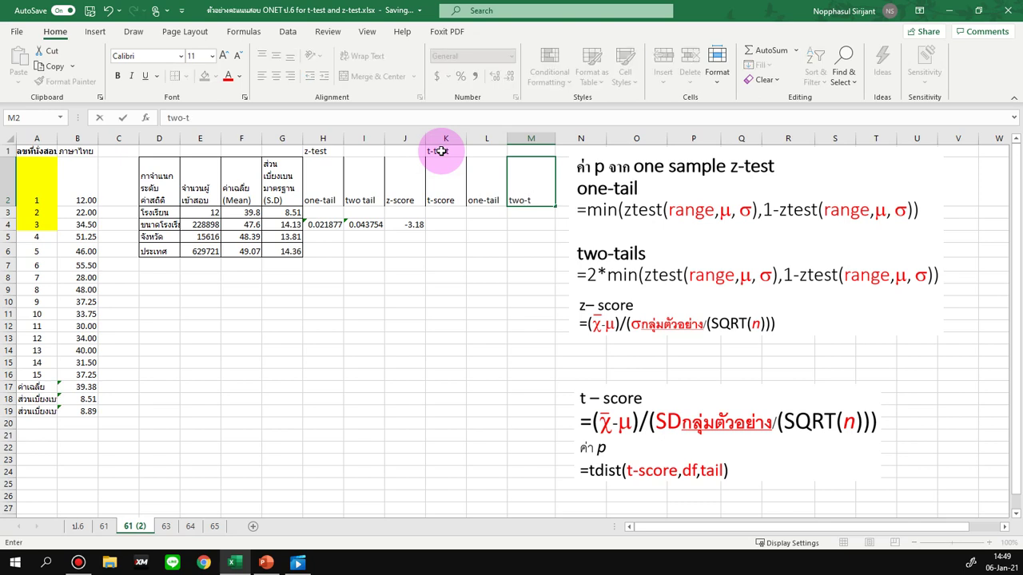
type("ail")
key("Return")
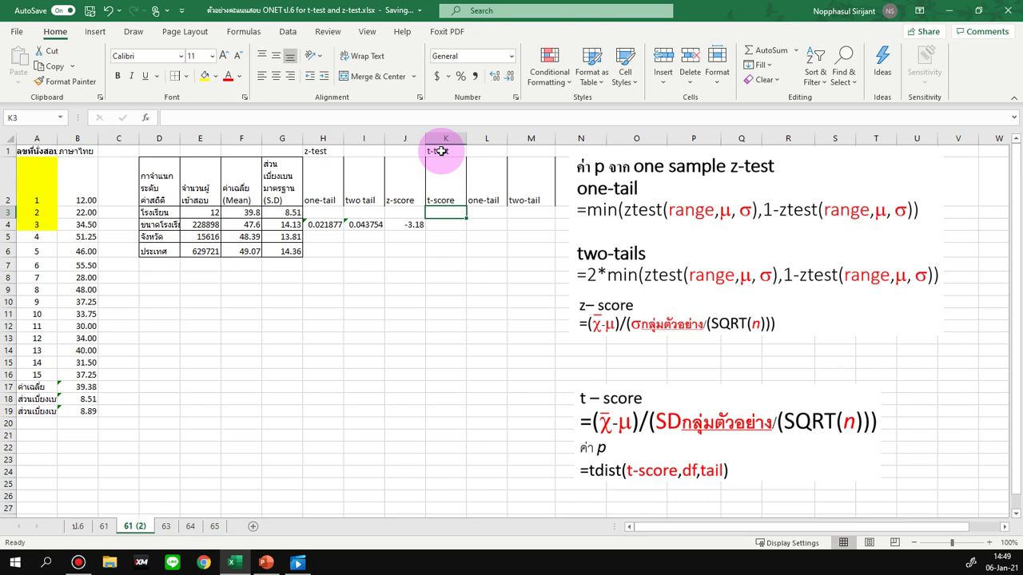
key("Down")
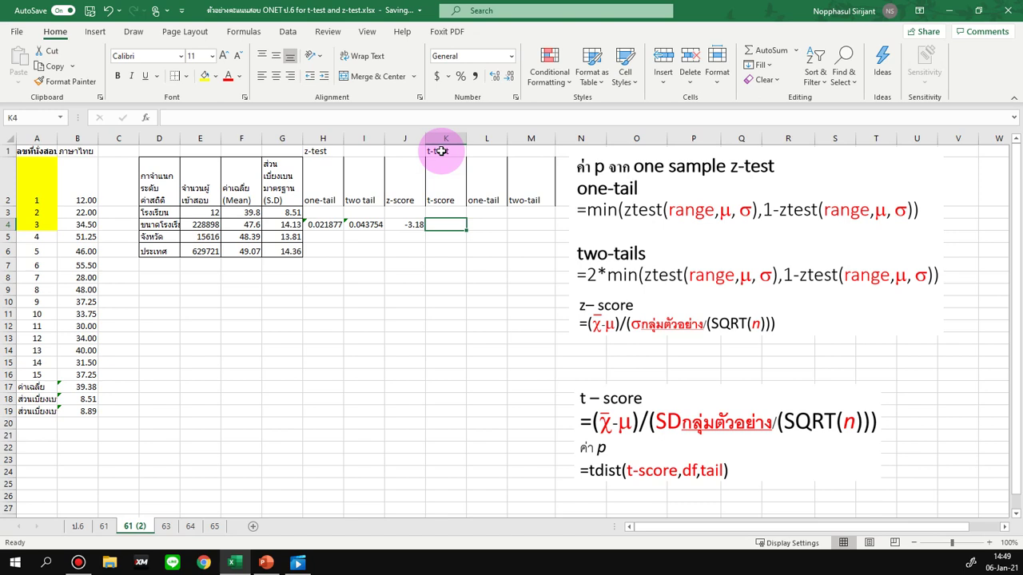
- Enter =(39.8)/(8.89/(SQRT(12))) in K4, giving a t-score of 15.50858
type("=")
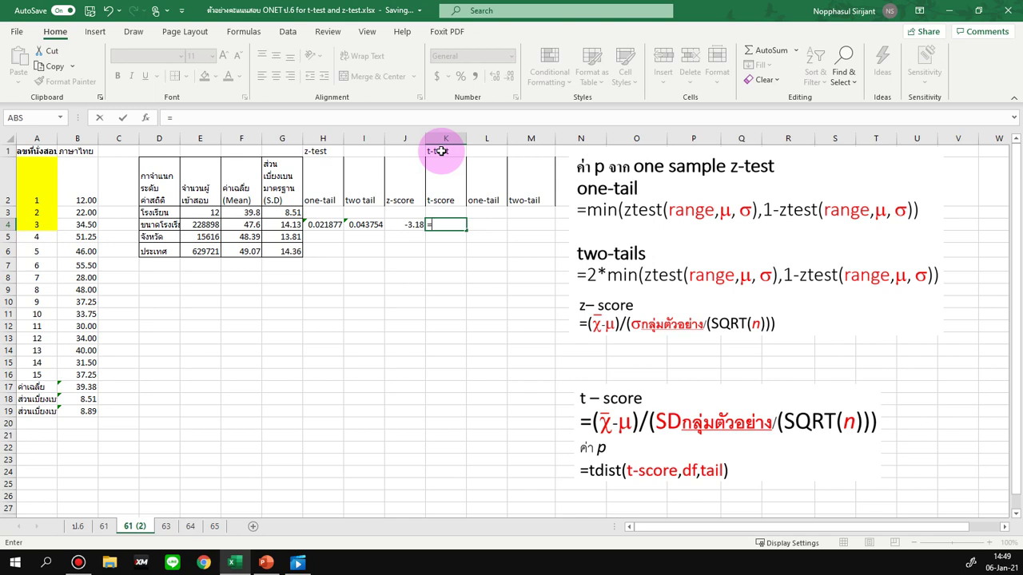
type("(")
type("39.")
type("8")
type(")")
type("/")
type("(")
type("8.89")
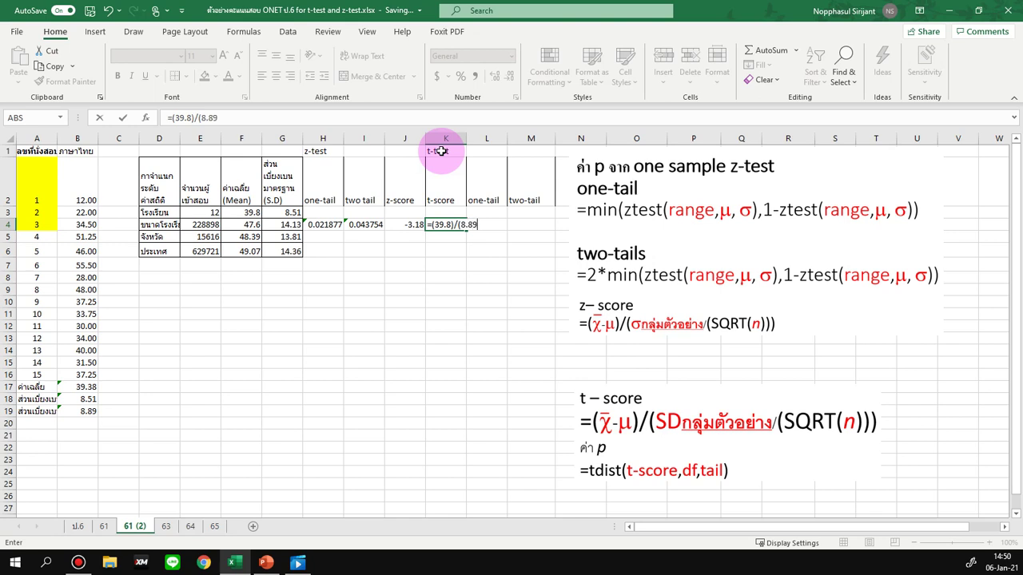
type("/(sqrt")
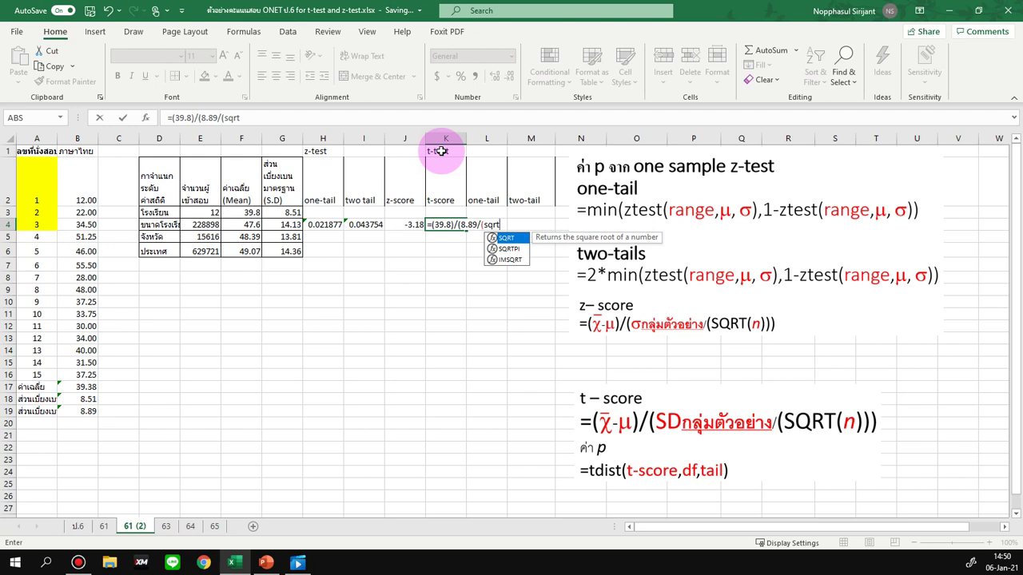
type("(12))")
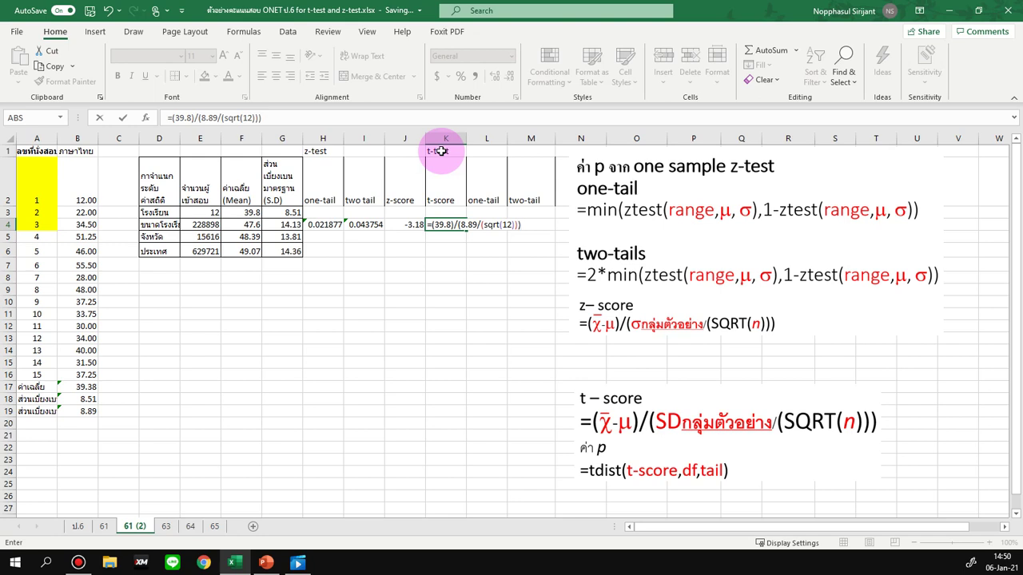
key("Return")
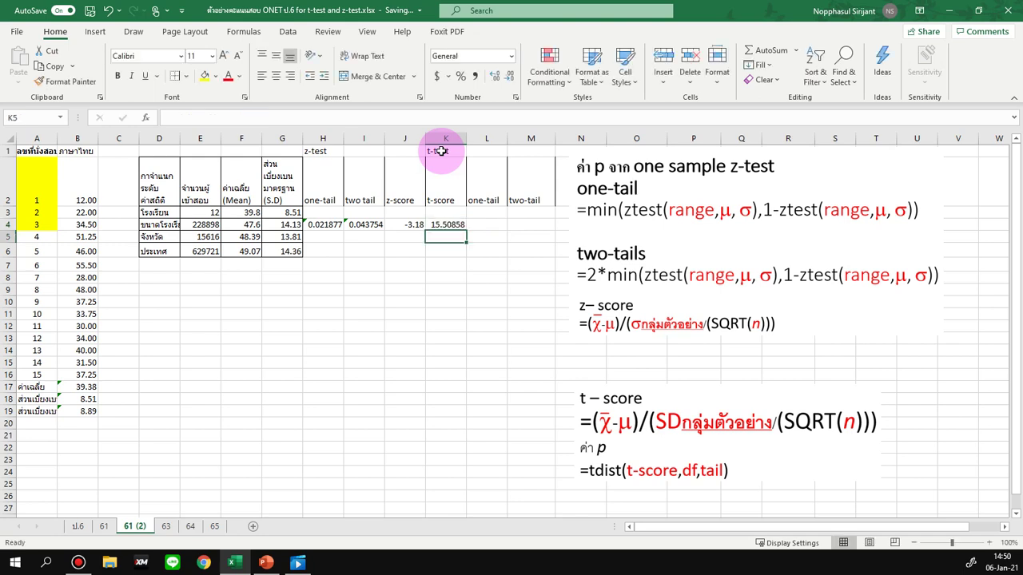
key("Up")
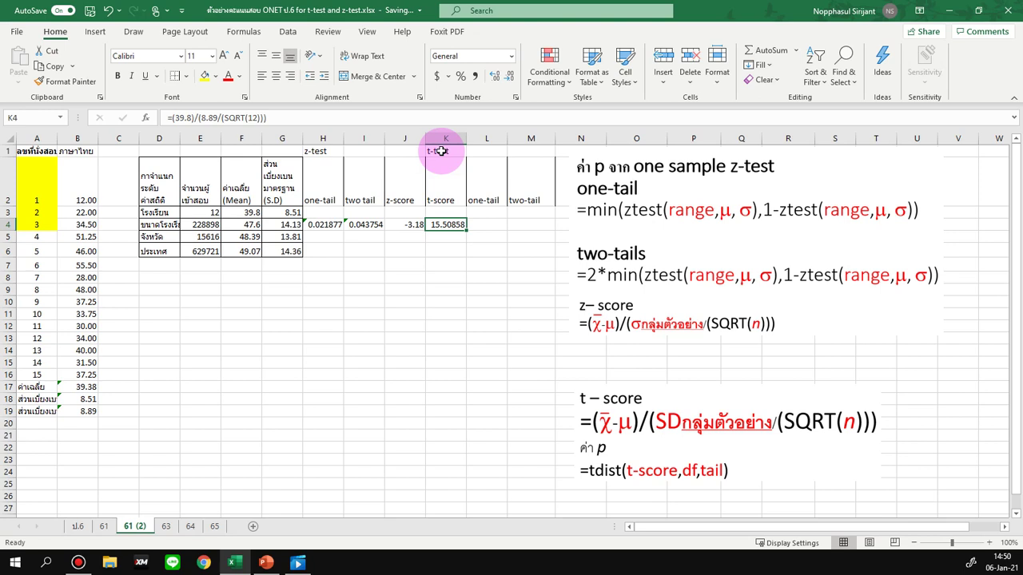
key("Right")
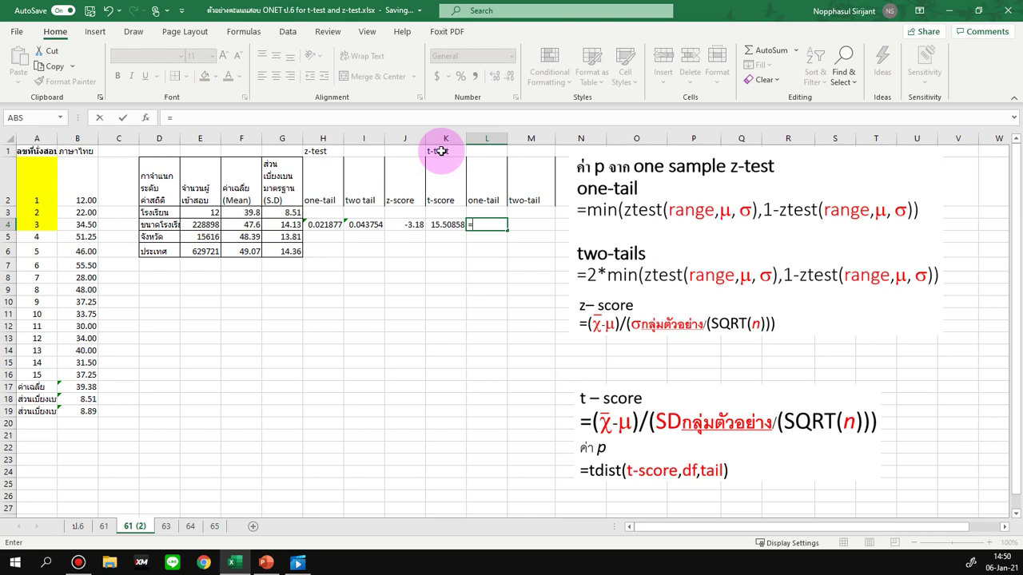
- Enter =TDIST(15.50858,11,1) in L4, returning a one-tail p-value of 4.01E-09
type("tdist")
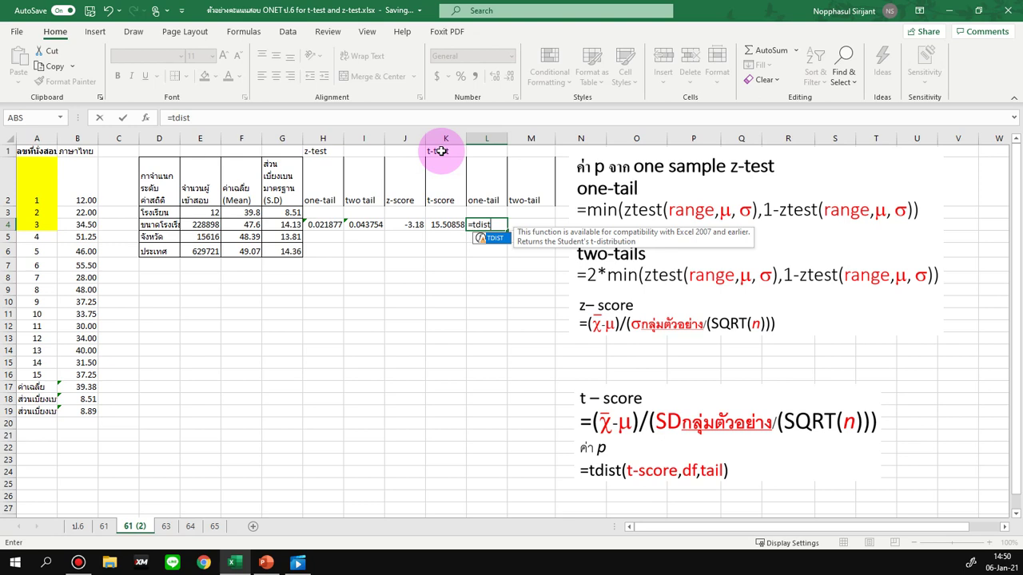
type("(")
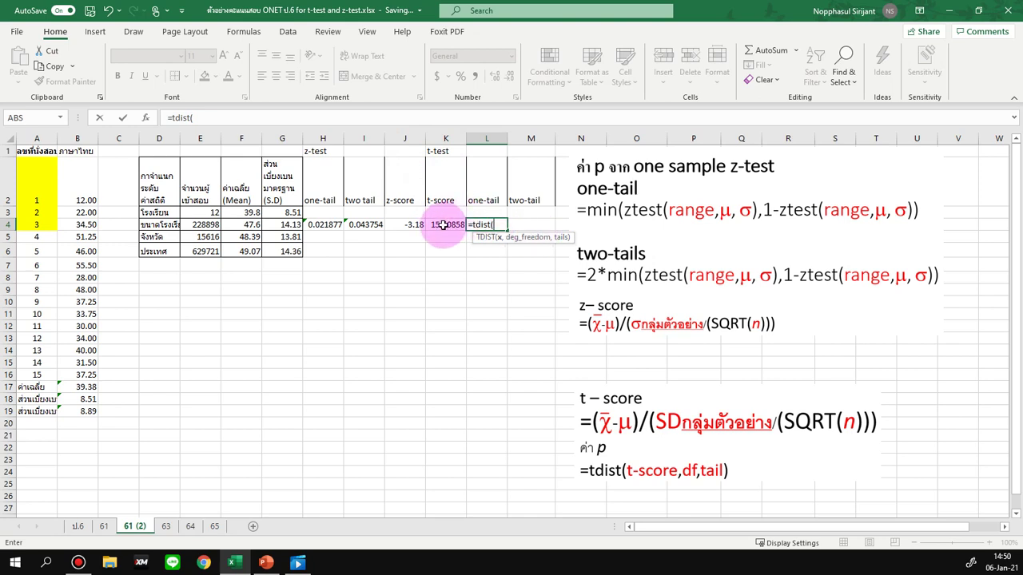
type("15.50858")
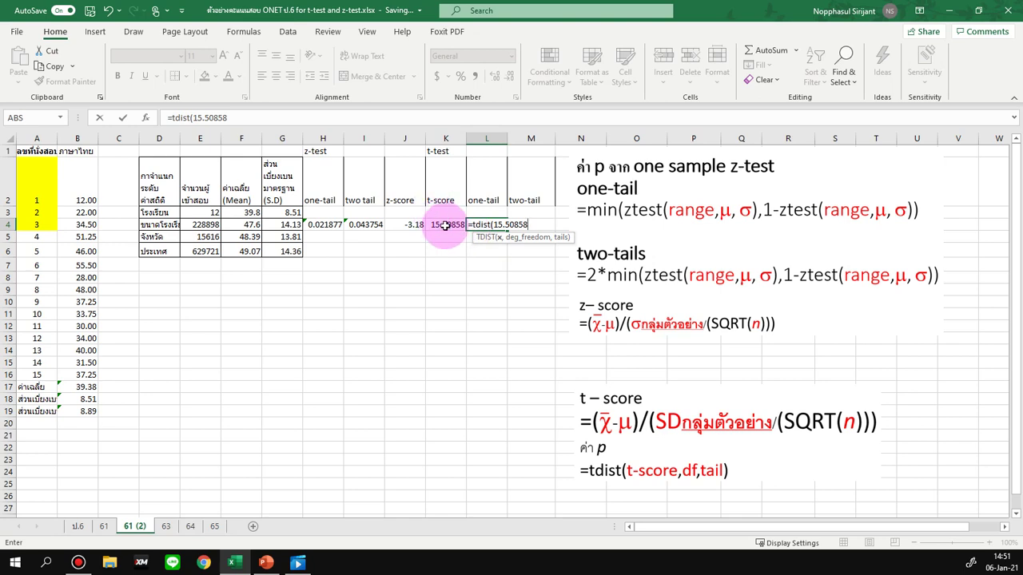
type(",")
type("11")
type(",")
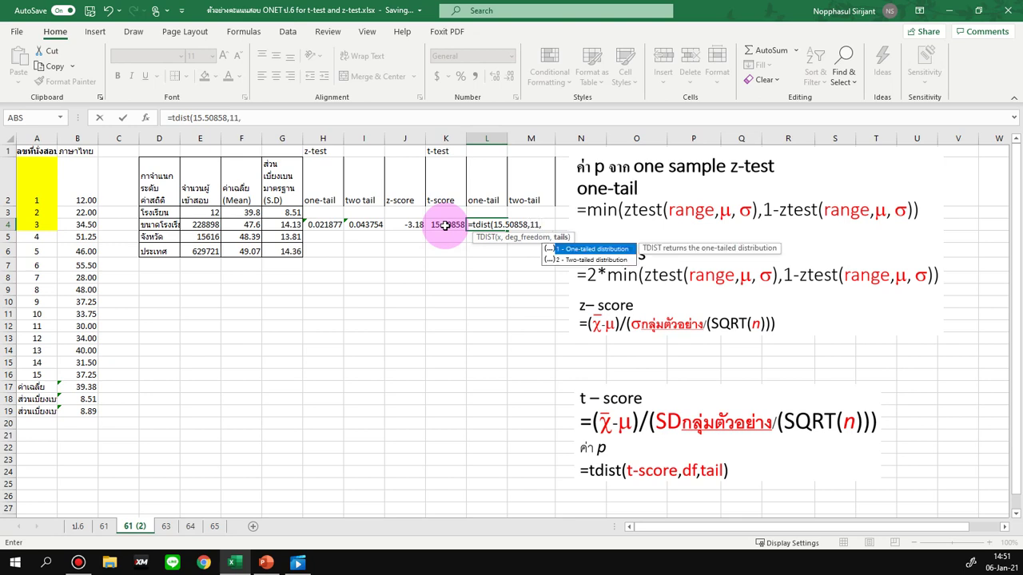
type("1")
type(")")
key("Return")
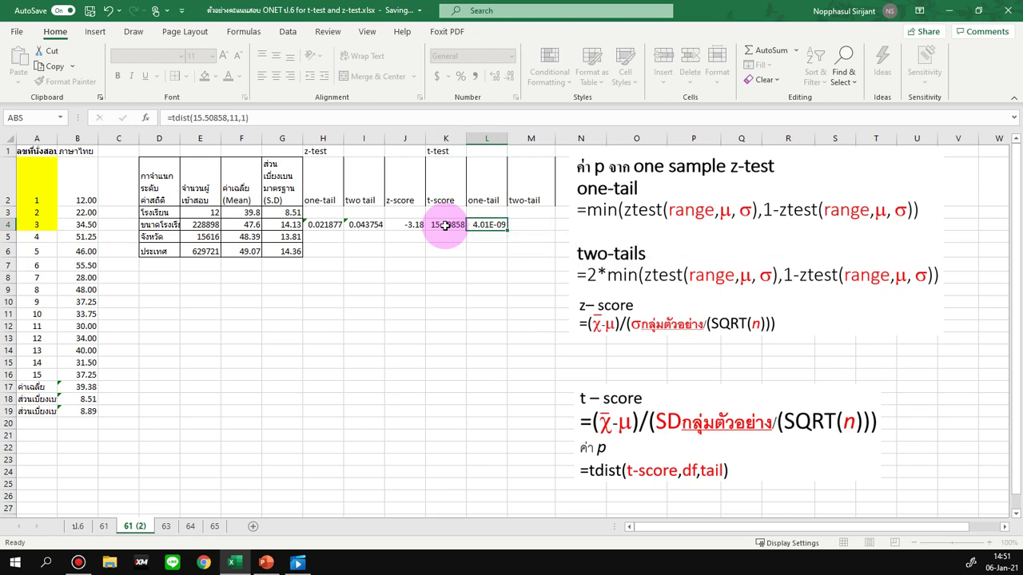
- Apply the Number format to the p-value in L4 and widen column L
left_click(495, 225)
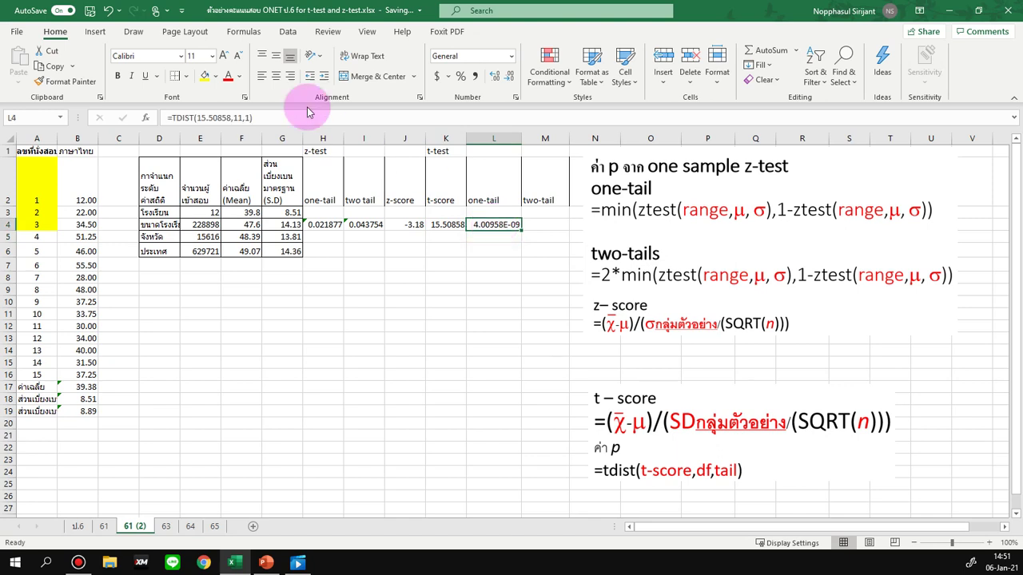
left_click(511, 57)
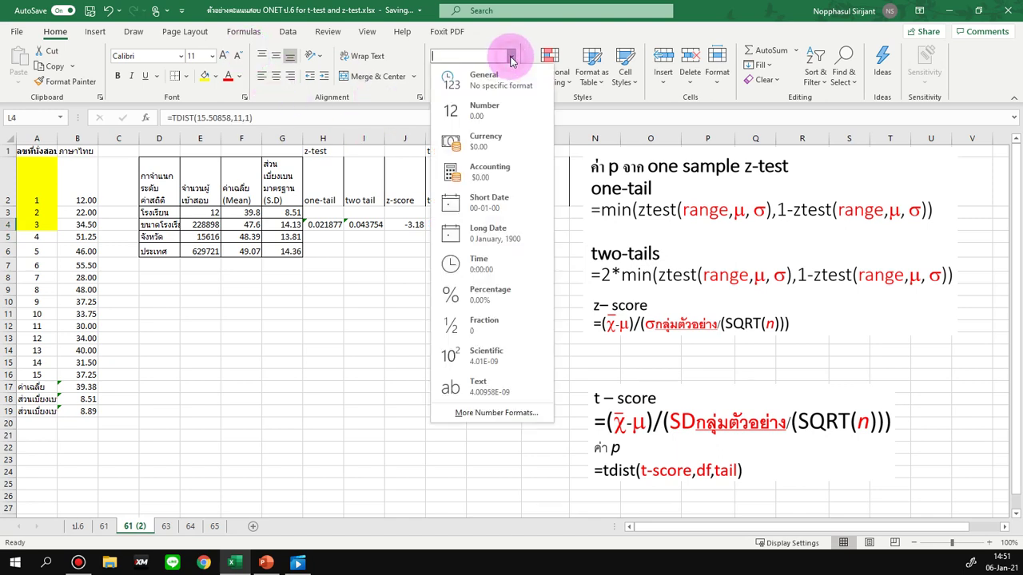
left_click(495, 112)
mouse_move(521, 139)
left_mouse_down()
mouse_move(729, 141)
mouse_move(537, 124)
left_mouse_up()
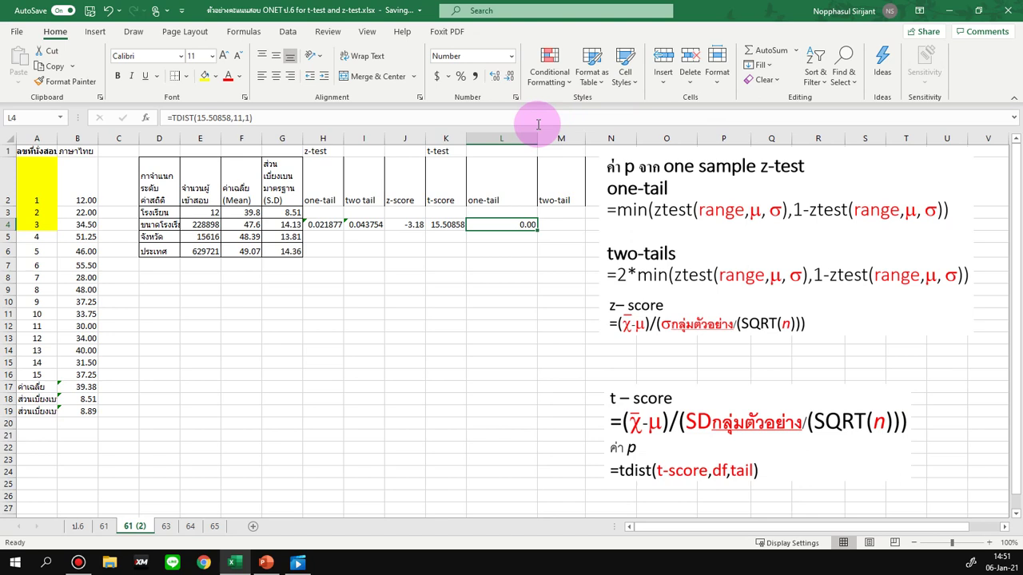
- Adjust L4's decimal places until it shows 0.00, then narrow column L back
left_click(489, 76)
left_click(489, 76)
left_click(489, 76)
left_click(489, 76)
left_click(489, 76)
left_click(489, 76)
left_click(489, 76)
left_click(489, 76)
left_click(489, 76)
left_click(512, 76)
left_click(512, 77)
left_click(511, 76)
left_click(511, 76)
left_click(512, 76)
left_click(512, 77)
left_click(511, 77)
left_click(512, 77)
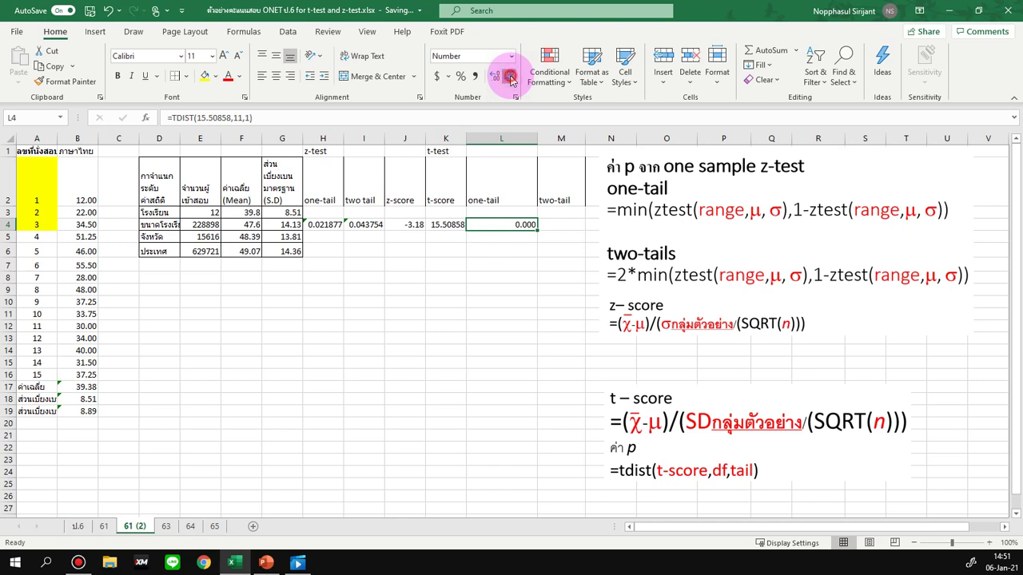
left_click(511, 76)
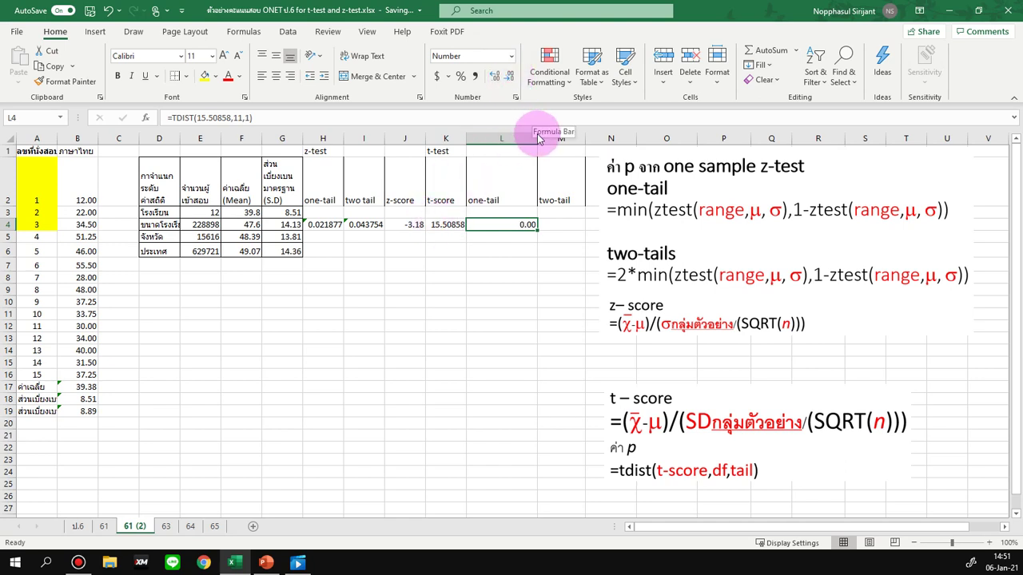
left_click_drag(537, 143, 514, 142)
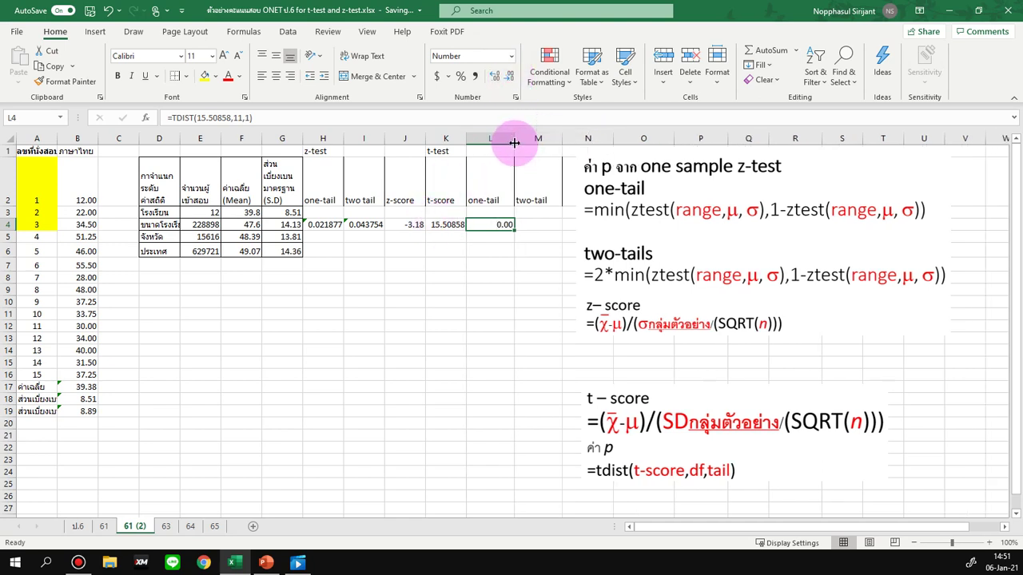
left_click(441, 224)
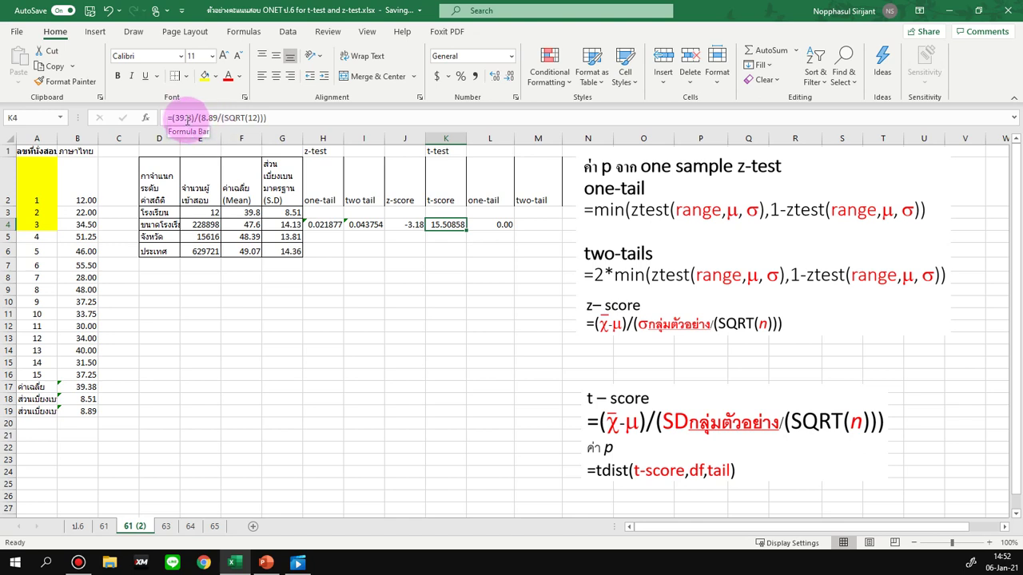
- Add -47.6 to the t-score formula in K4, making it -3.03937
left_click(185, 118)
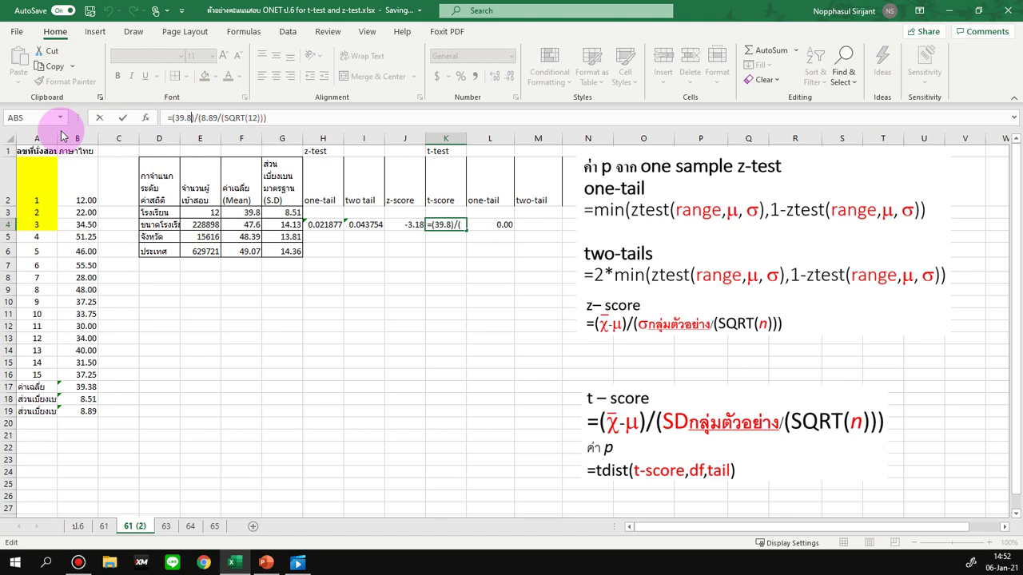
type("-")
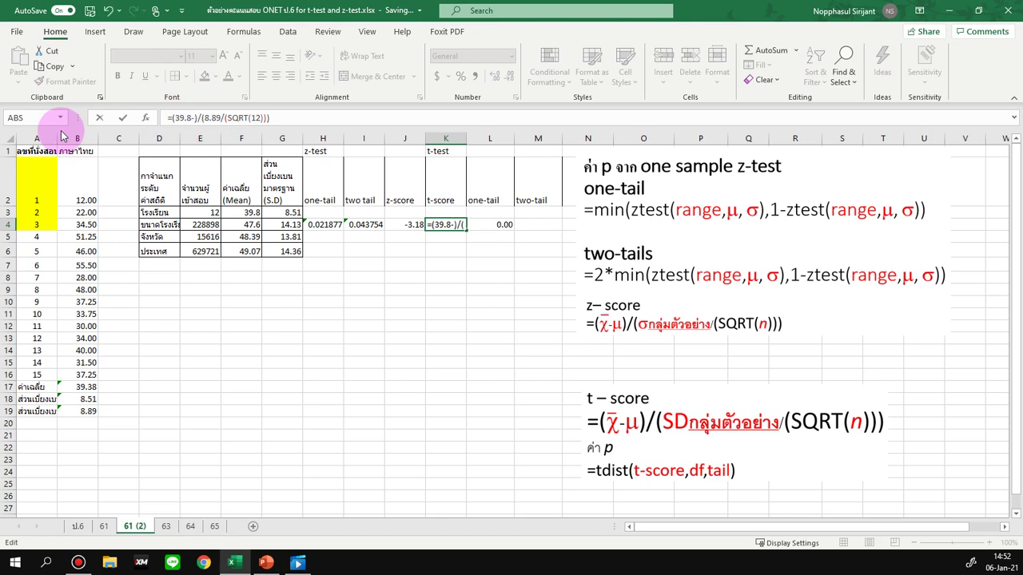
type("47.6")
key("Return")
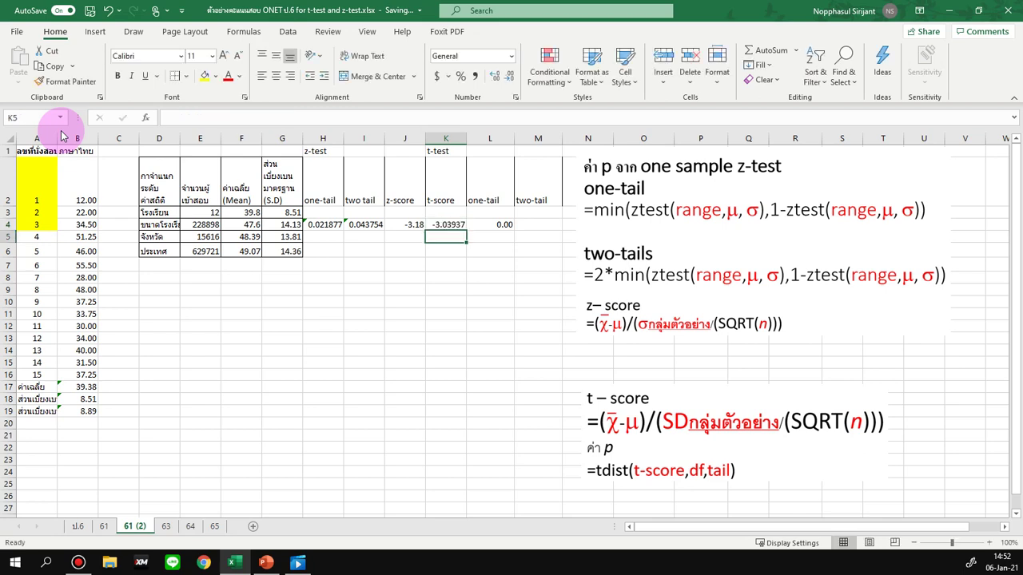
left_click(452, 226)
left_click(500, 227)
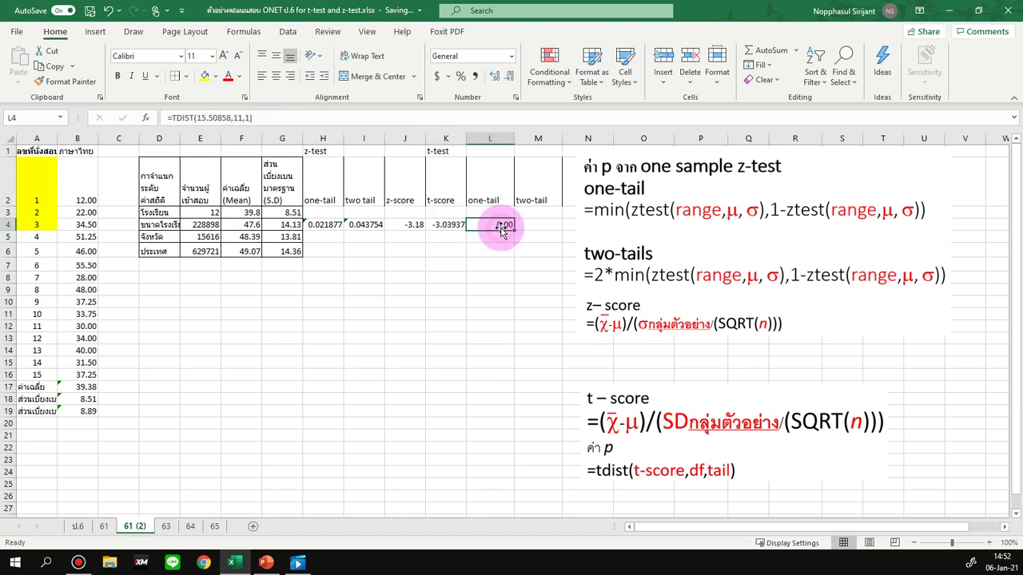
left_click(448, 225)
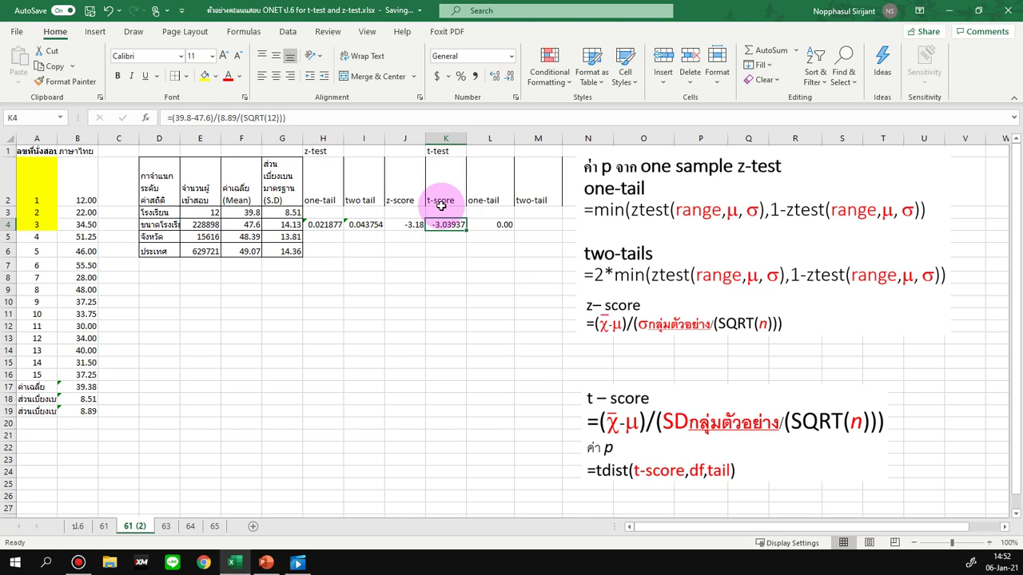
- Replace the hard-coded 15.50858 in L4's TDIST formula with a reference to K4
left_click(492, 229)
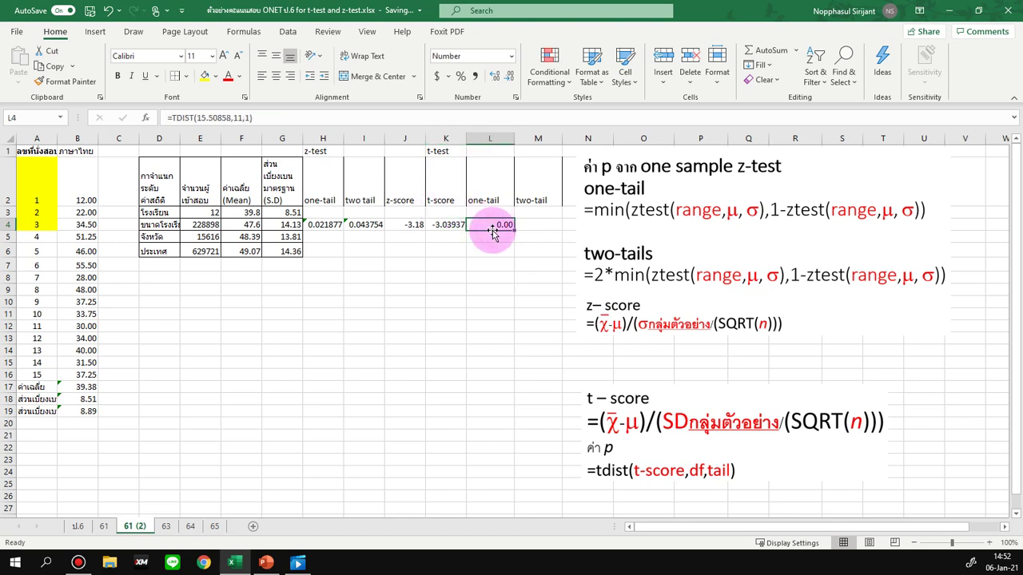
left_click(231, 117)
key("shift+Left")
key("shift+Left")
key("shift+Left")
key("shift+Left")
key("shift+Left")
key("shift+Left")
key("shift+Left")
key("shift+Left")
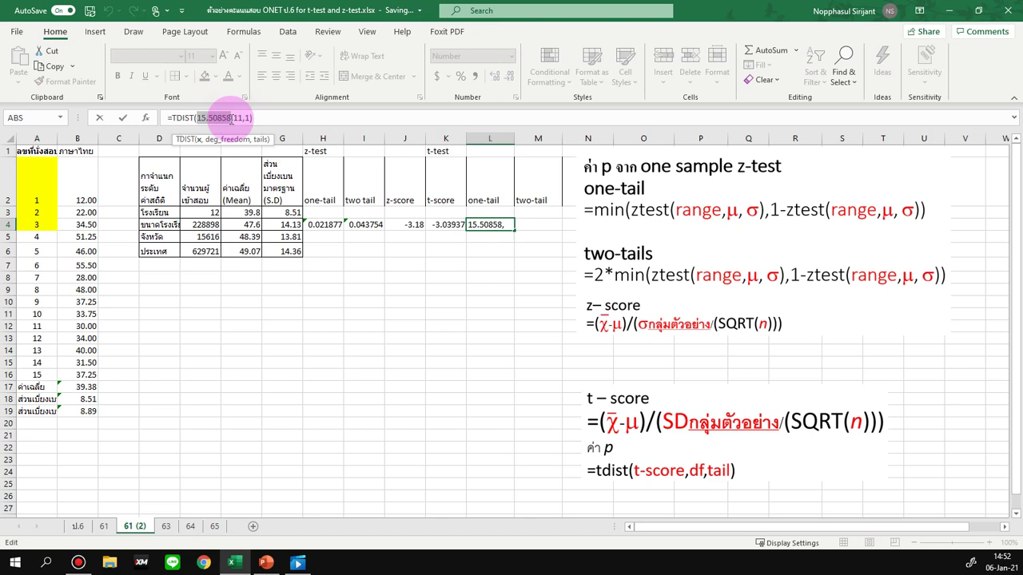
type("k4")
key("Return")
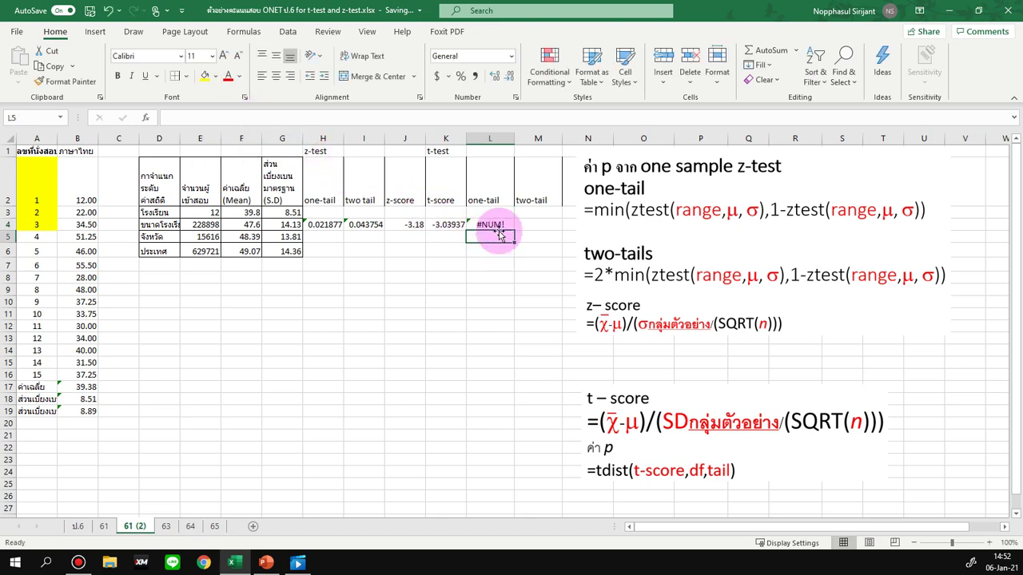
left_click(495, 226)
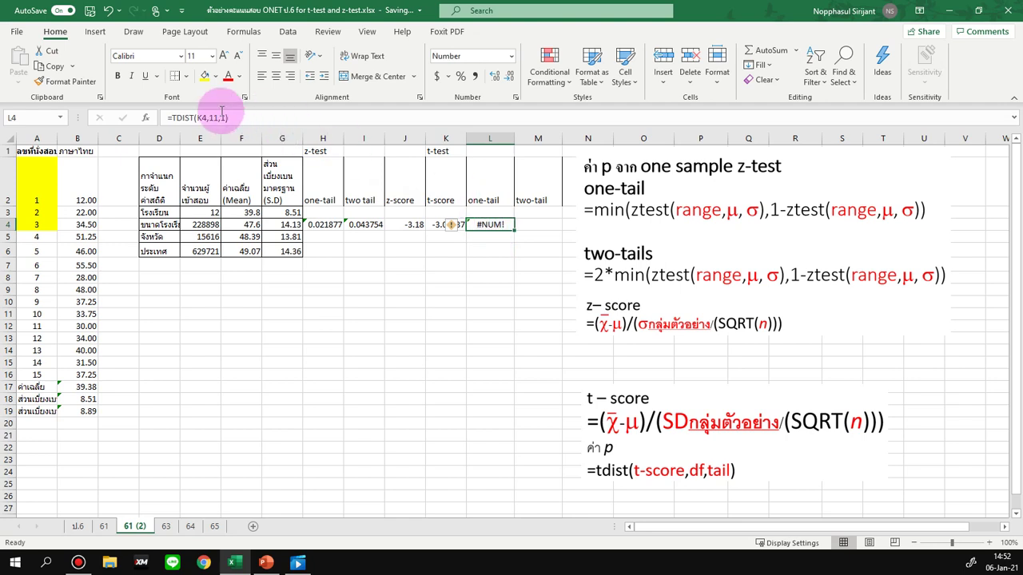
left_click(209, 118)
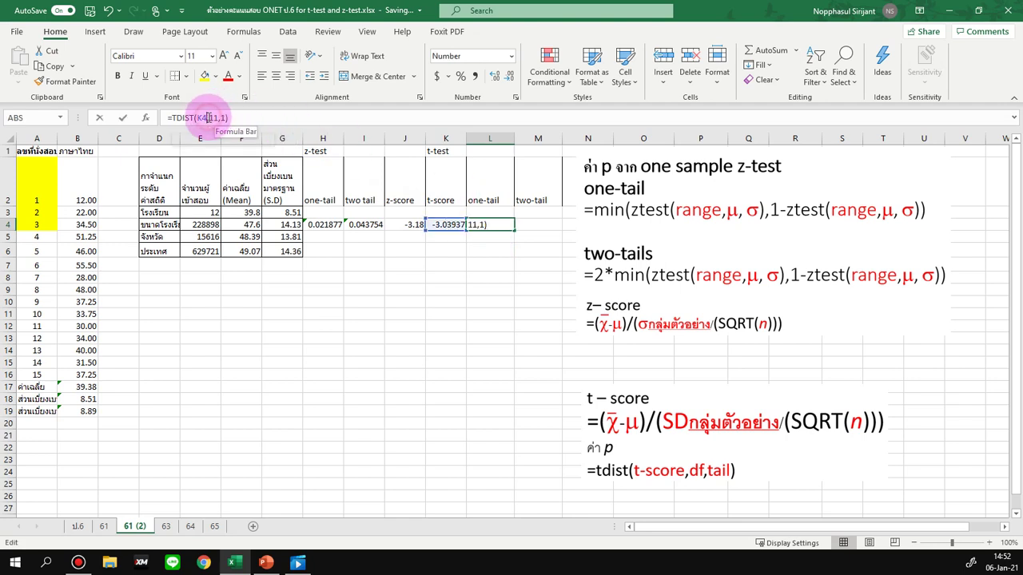
key("BackSpace")
key("BackSpace")
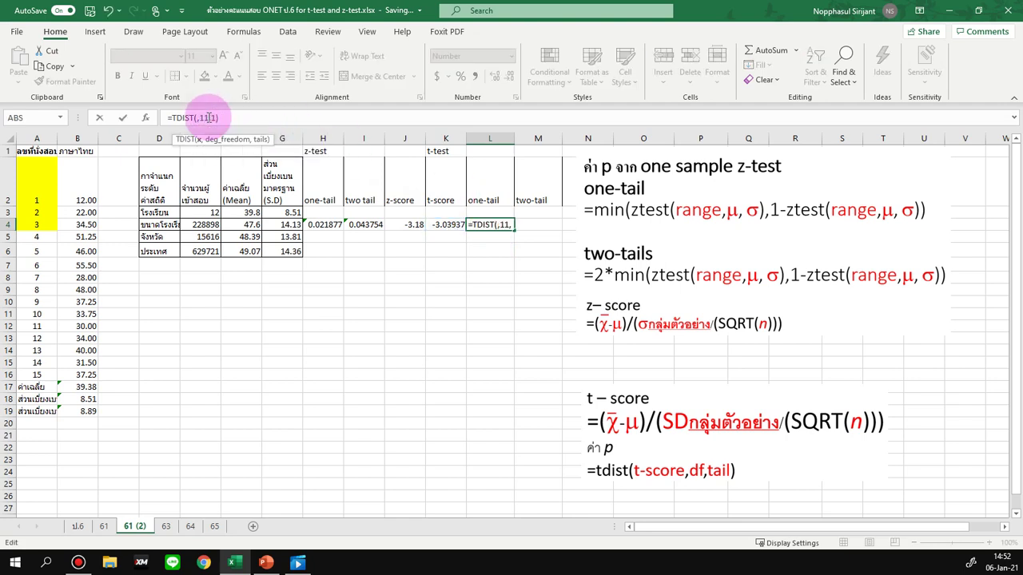
left_click(439, 230)
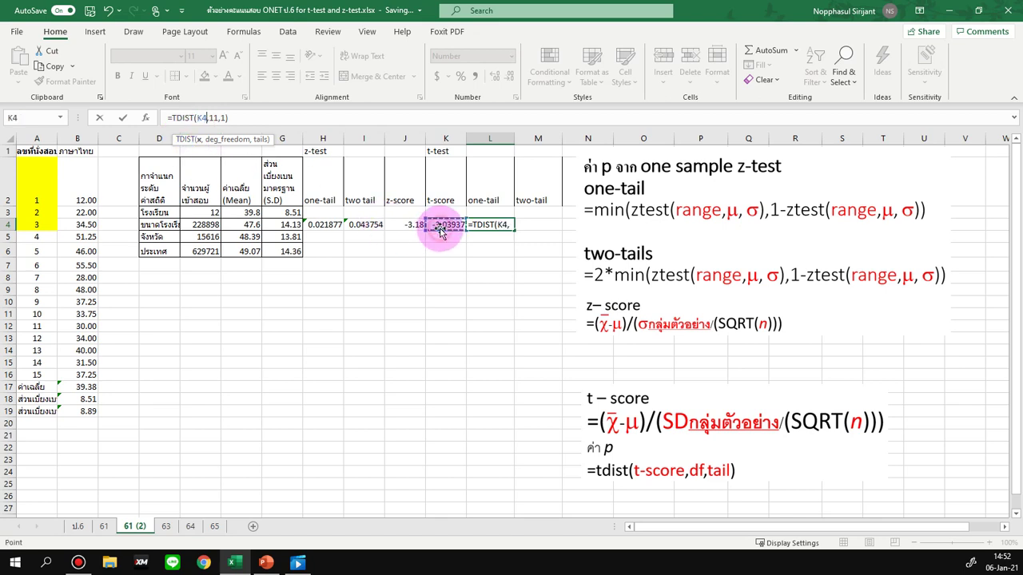
key("Return")
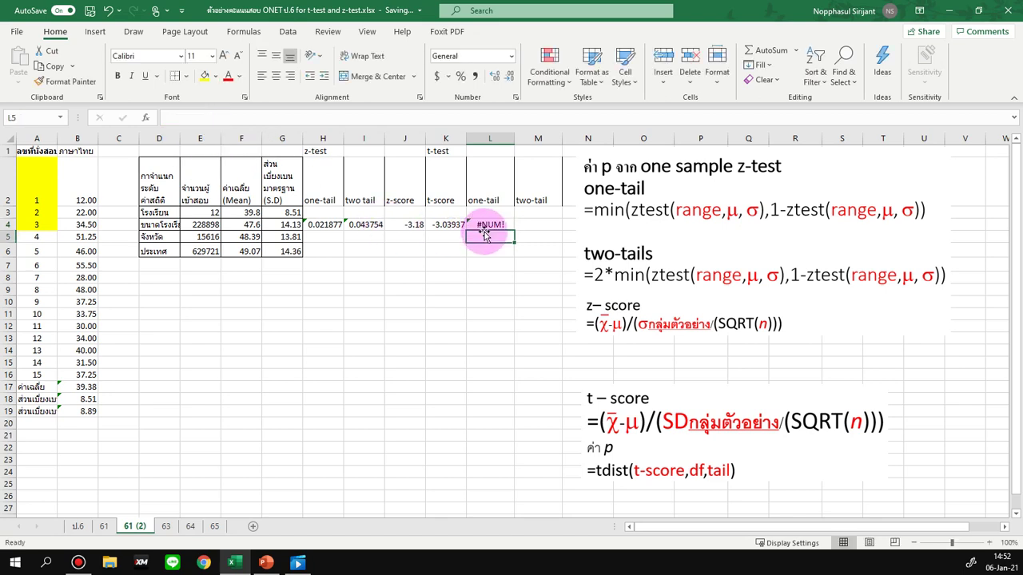
- Clear the #NUM! TDIST formula from L4, leaving it empty
left_click(489, 225)
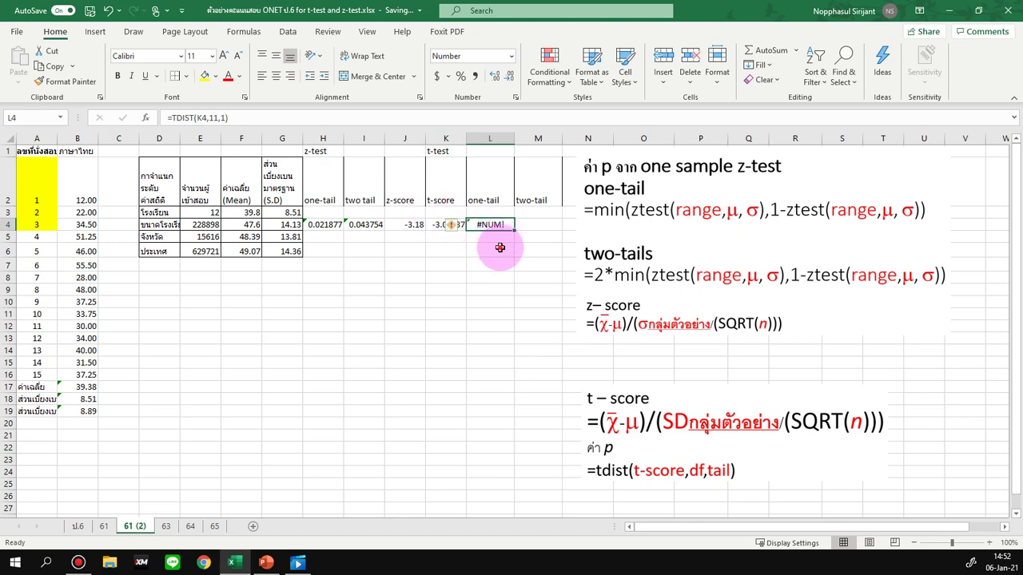
key("Delete")
key("ctrl+z")
key("Delete")
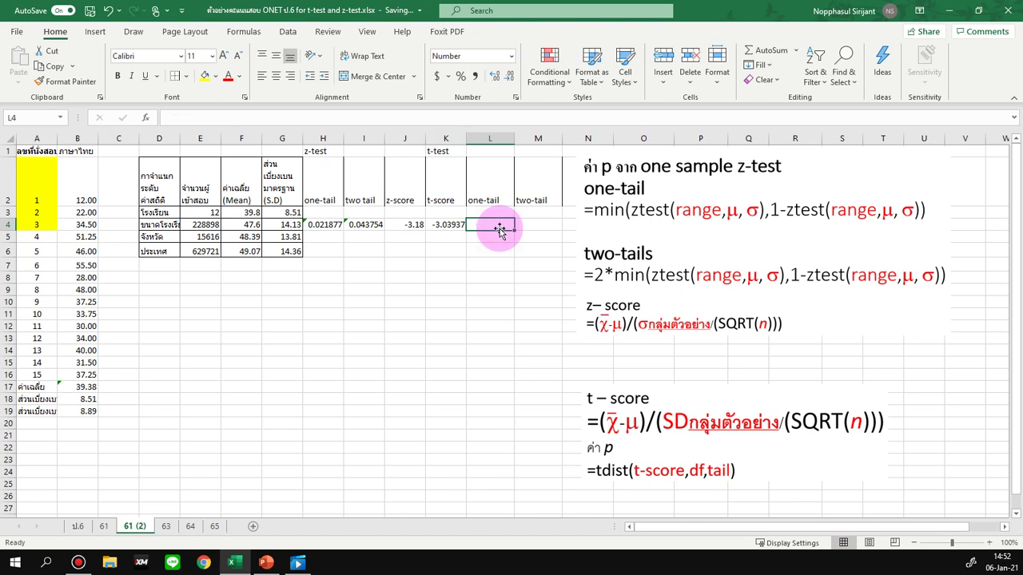
- Enter =TDIST(-3.04,11,1) in L4 and check its #NUM! error options
type("=")
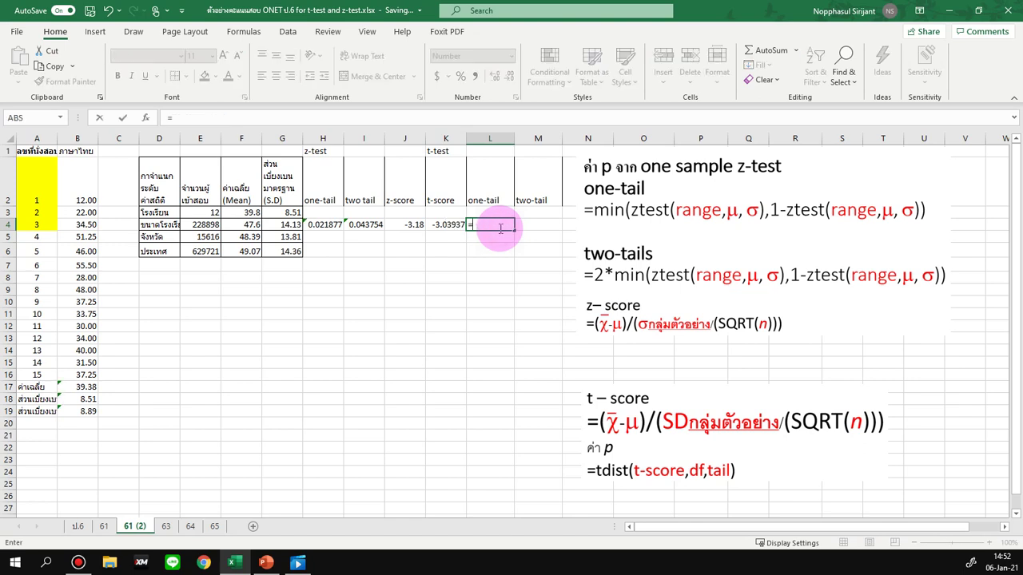
type("tdist")
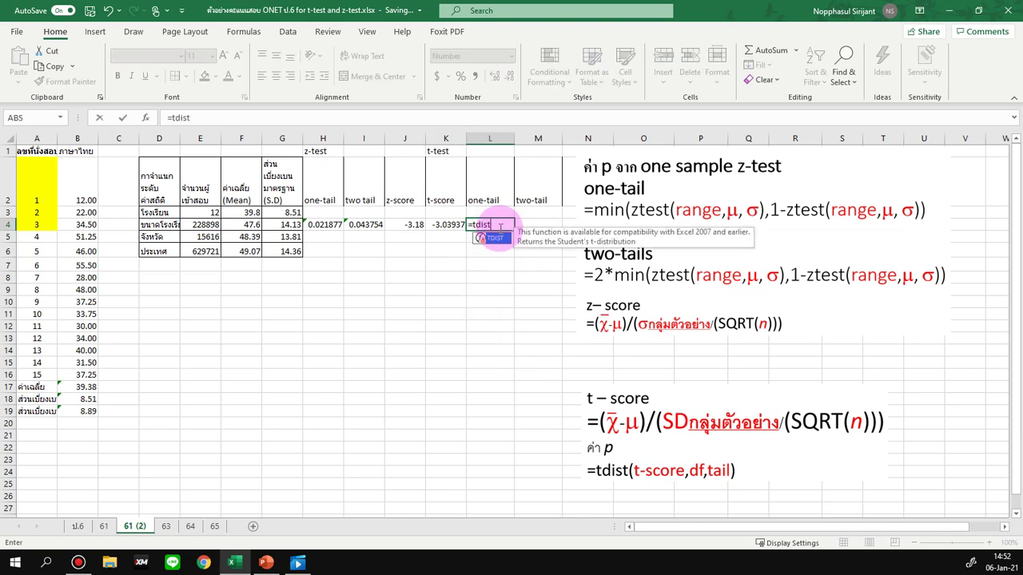
type("(")
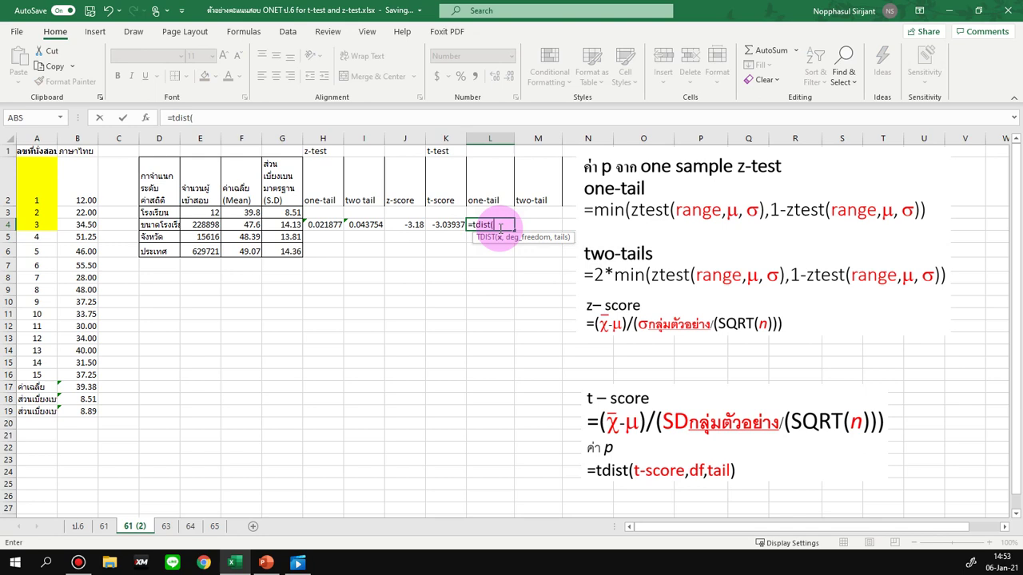
type("-")
type("3.")
type("04,")
type("11,1")
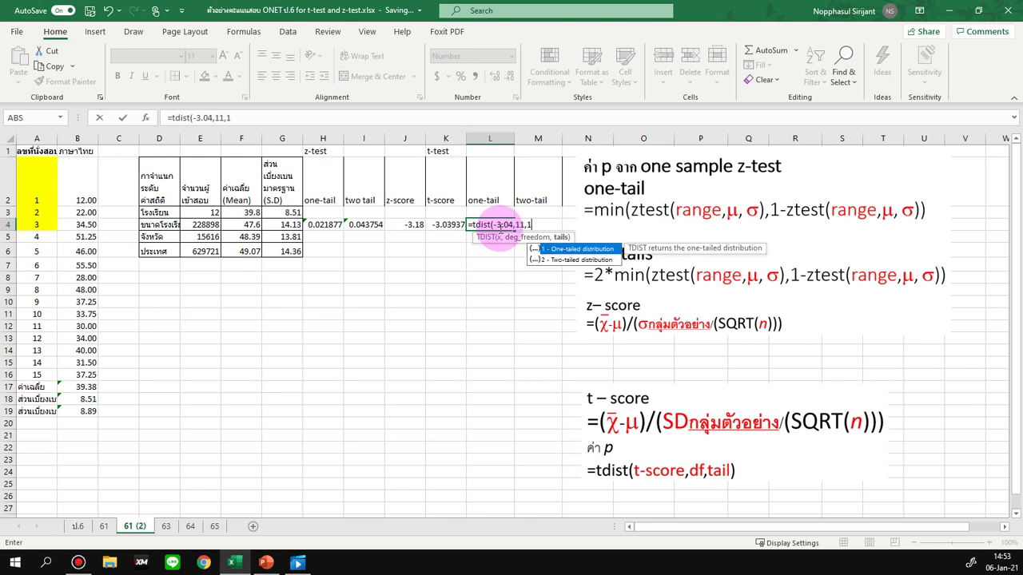
type(")")
key("Return")
left_click(495, 225)
left_click(462, 227)
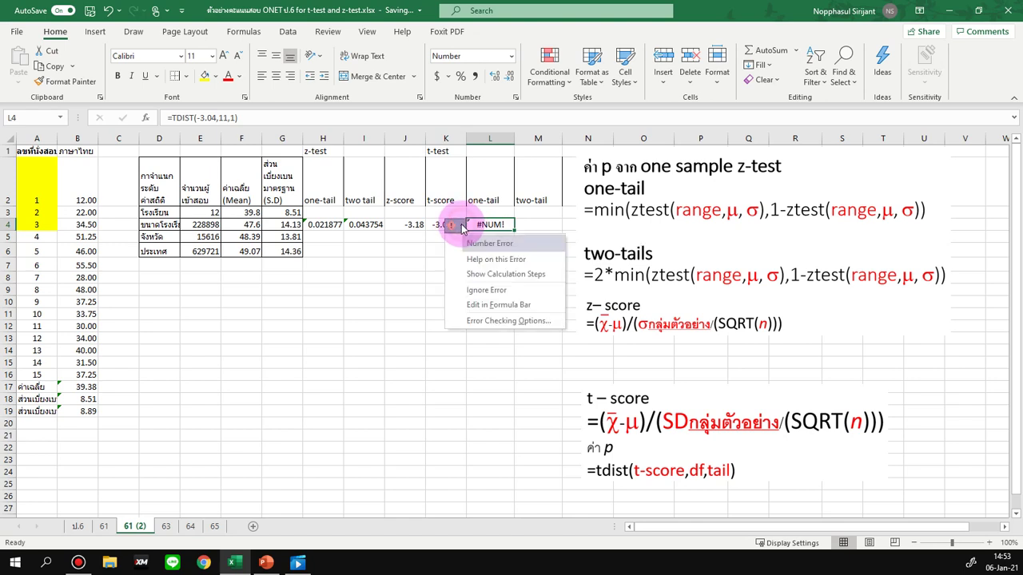
left_click(485, 304)
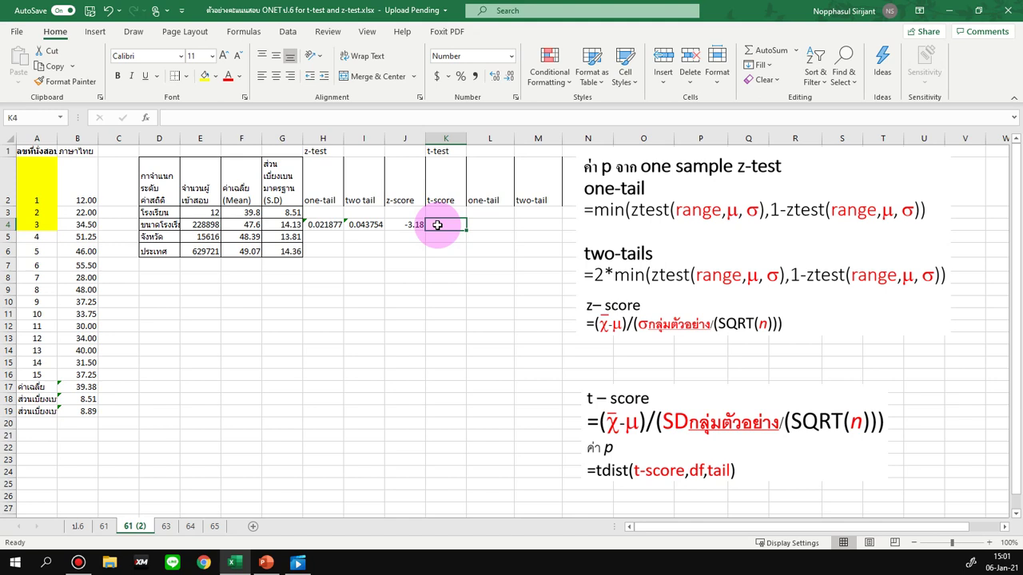
- Enter =(39.8-47.6)/(8.51/(SQRT(12))) in K4, giving a t-score of -3.175
type("=")
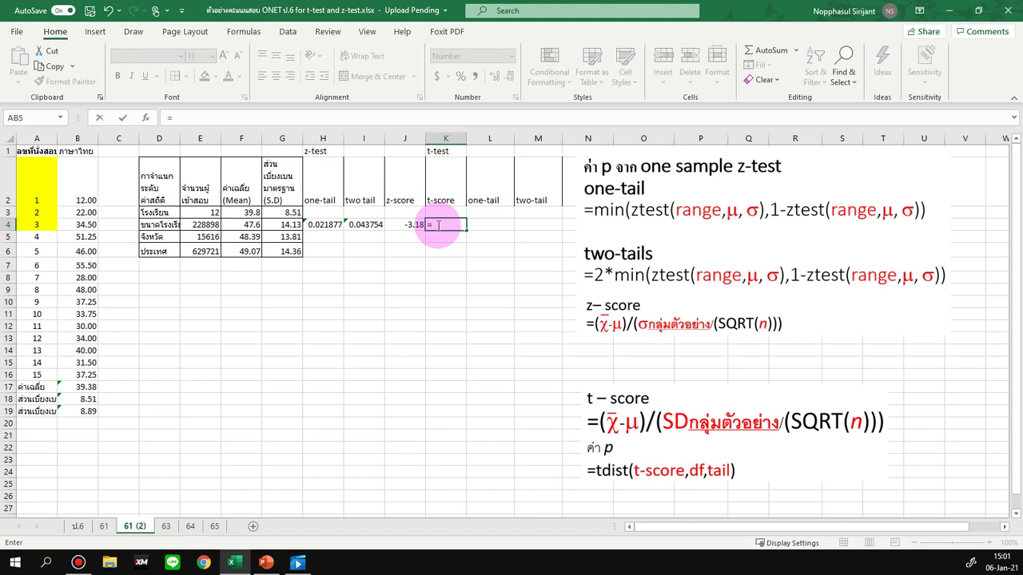
type("(")
type("3.")
type("9.8-")
type("47.")
type("6")
type(")/")
type("(")
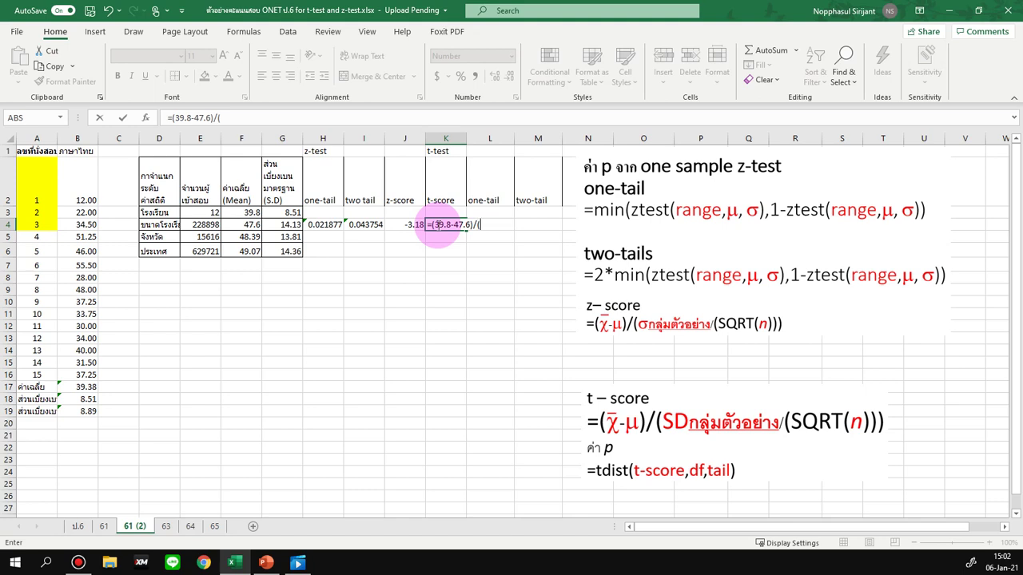
type("8.51/(")
type("sqrt")
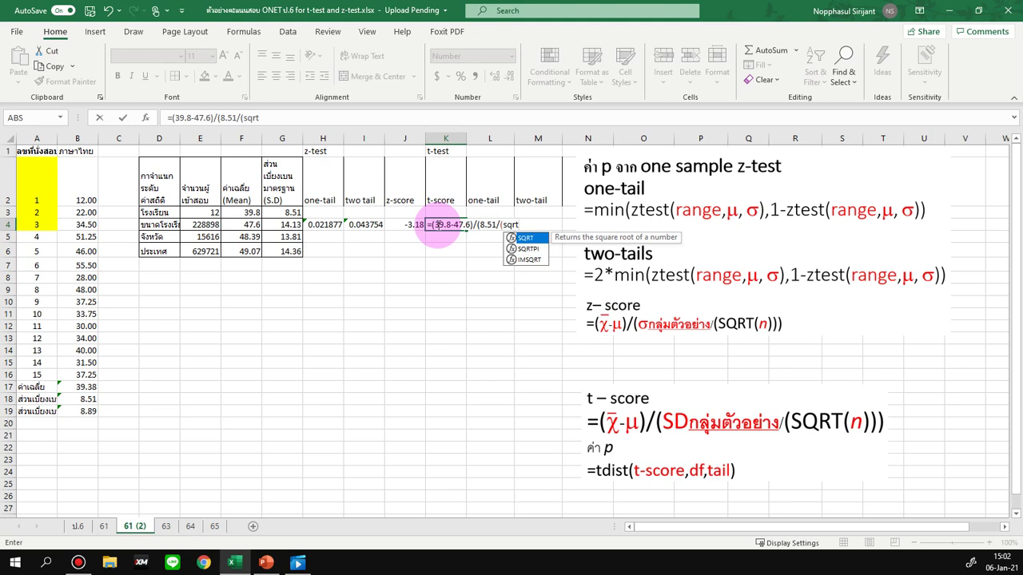
type("(")
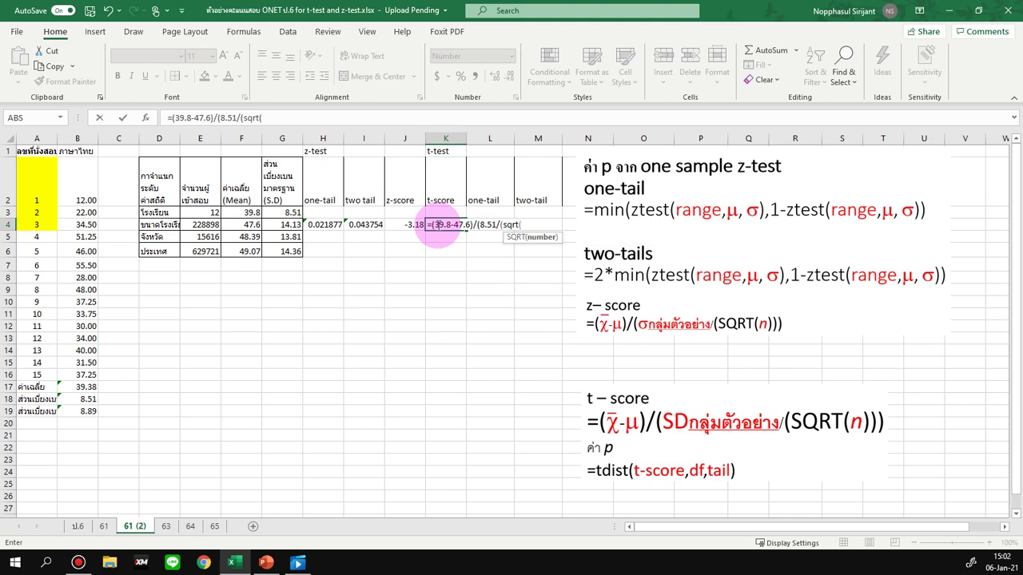
type("12")
type(")))")
key("Return")
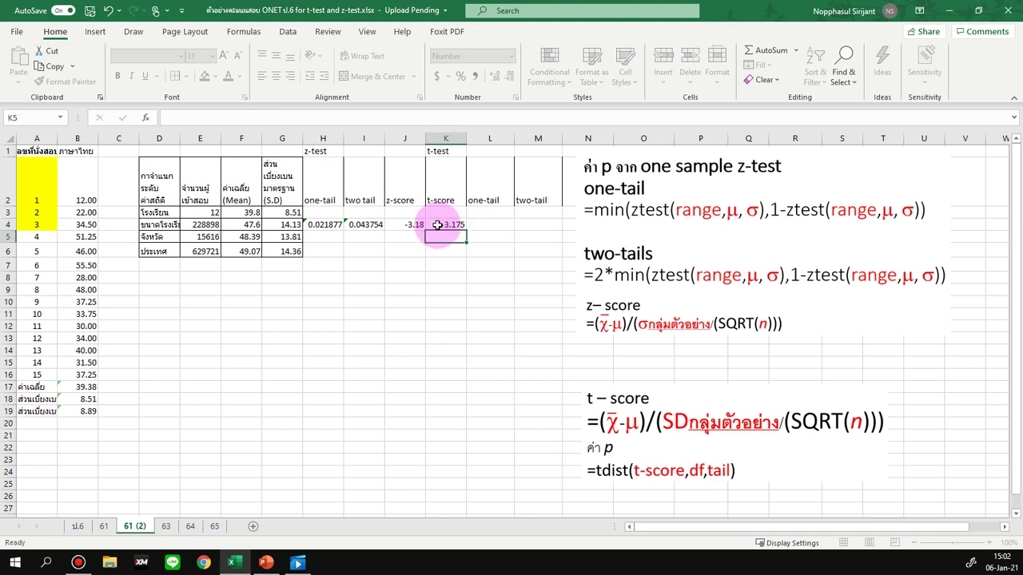
- Place the t-distribution critical-value table picture, df rows 6–10 highlighted, below the results
left_click(438, 225)
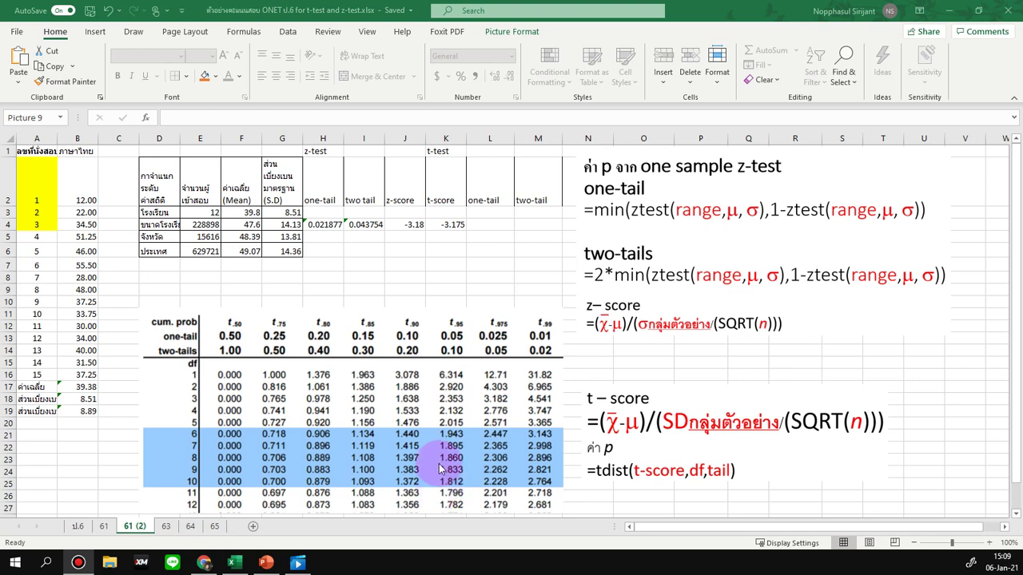
left_click(496, 228)
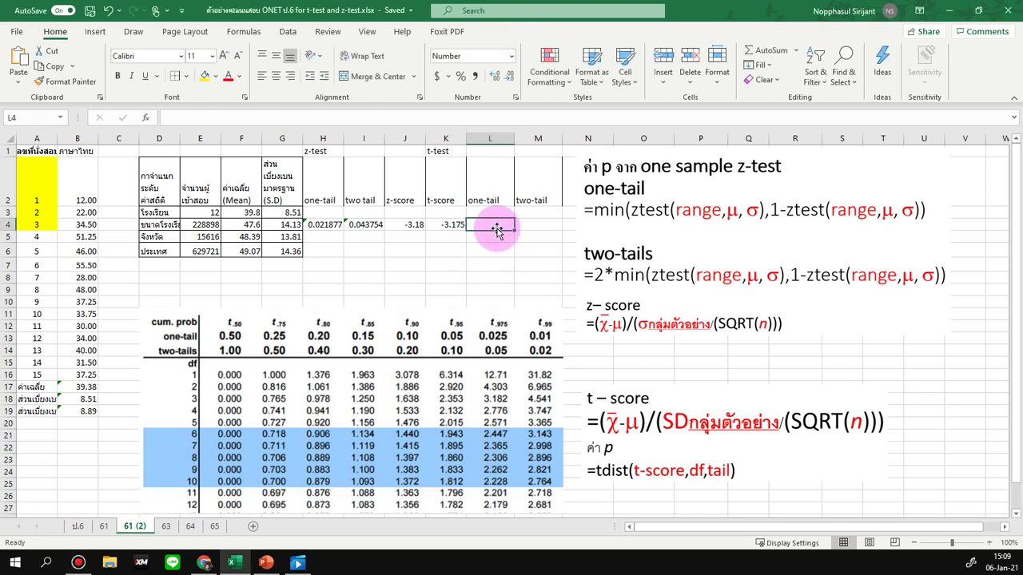
type("< ")
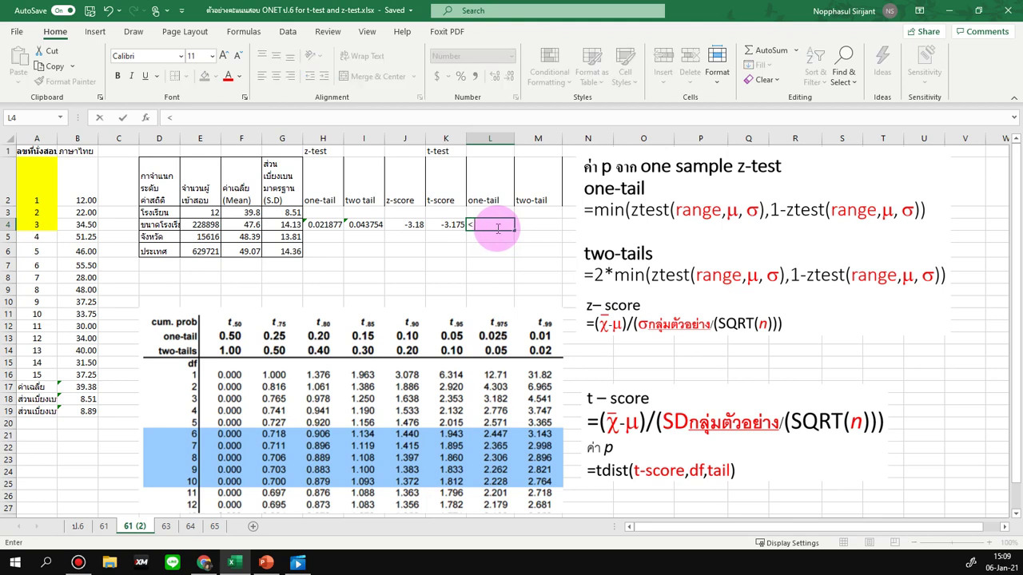
type("0.05")
key("Return")
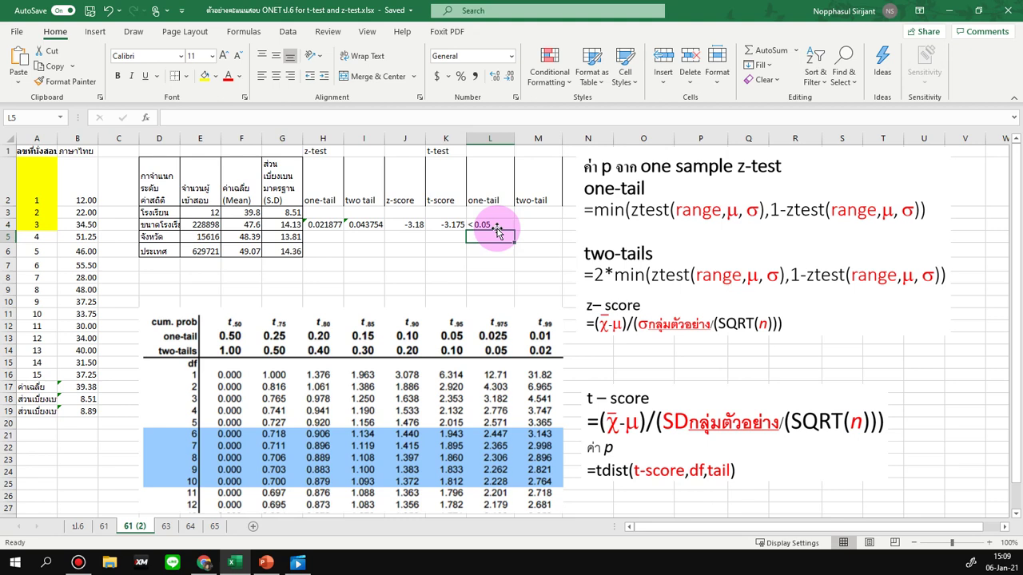
key("Up")
key("Right")
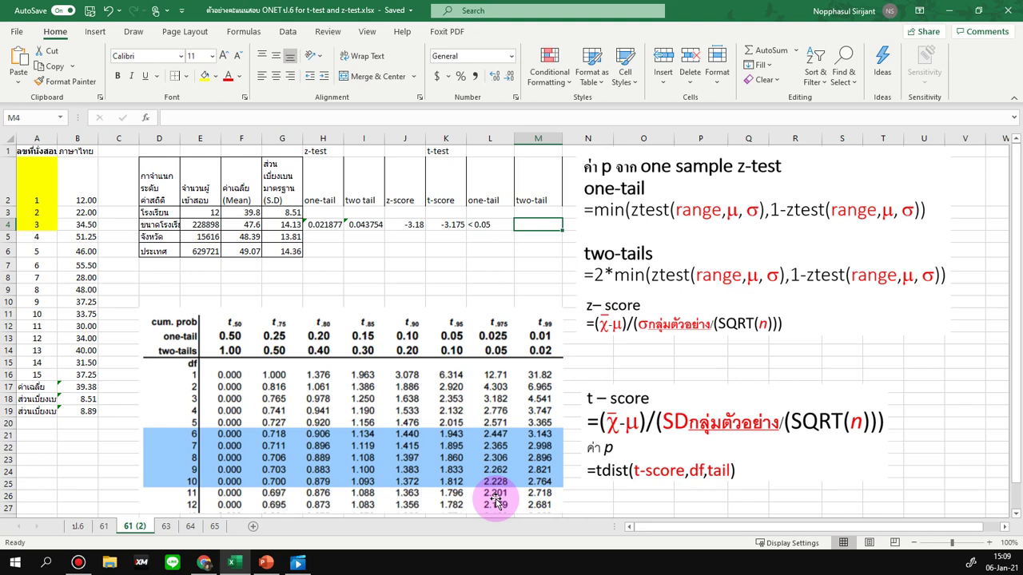
- Save the workbook and enter the placeholder <0.05 in two-tail cell M4
key("ctrl+s")
type("<0.0")
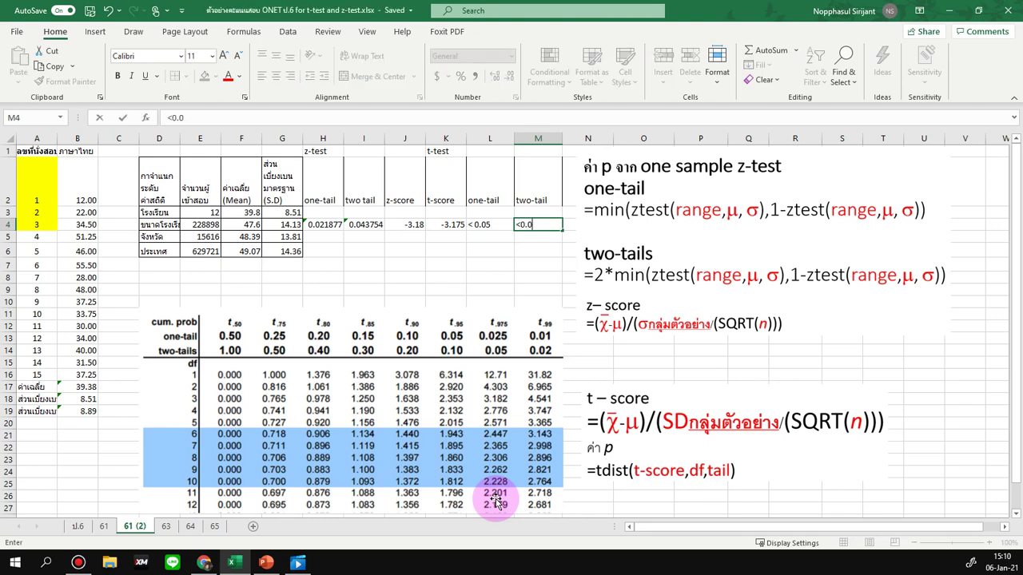
type("5")
key("Return")
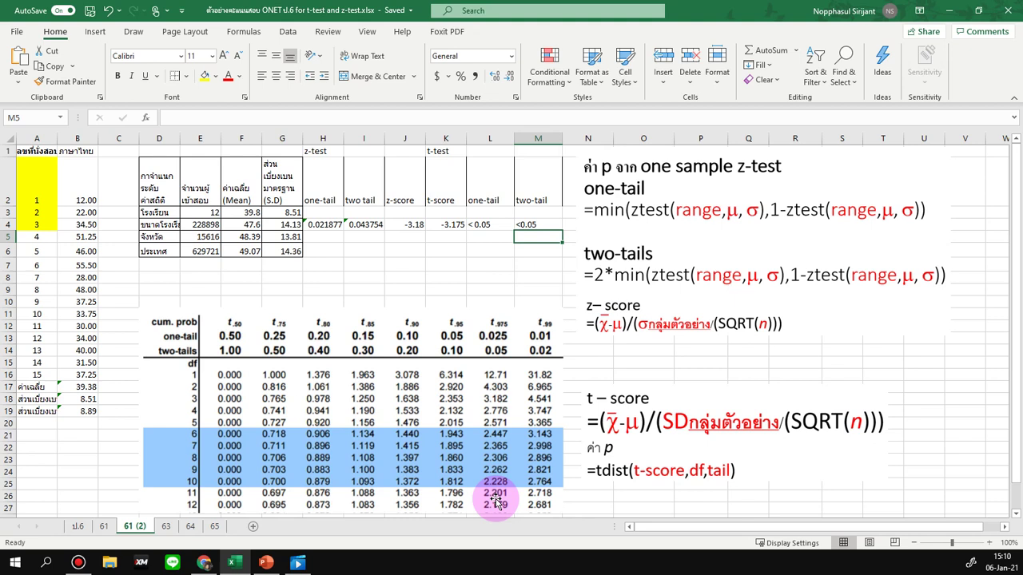
- Clear both p-value cells L4:M4
left_click(485, 226)
key("shift+Right")
key("Delete")
left_click(485, 226)
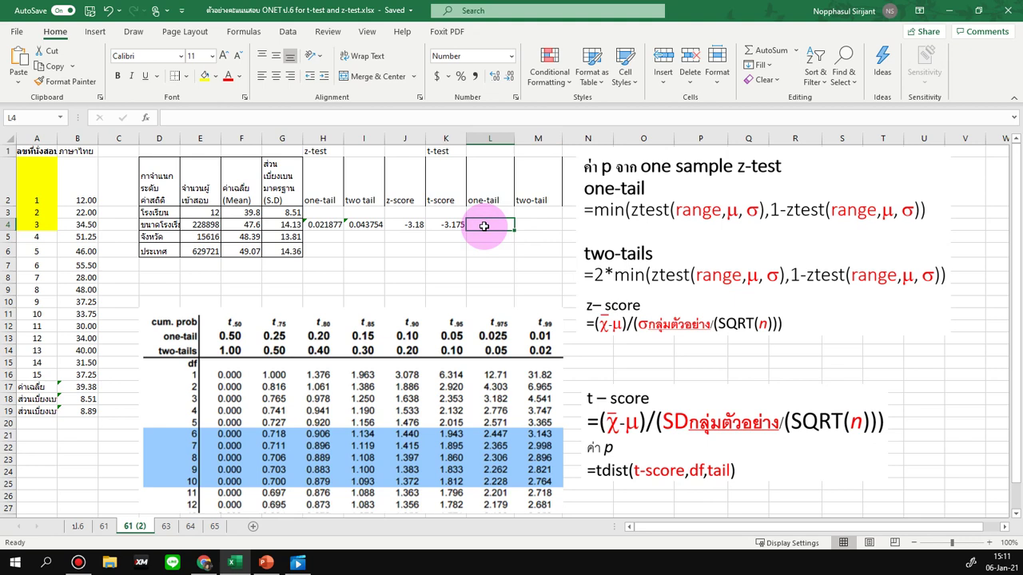
- Enter =TDIST(3.175,11,1) in L4 for a one-tail p-value of 0.004
type("=tdist")
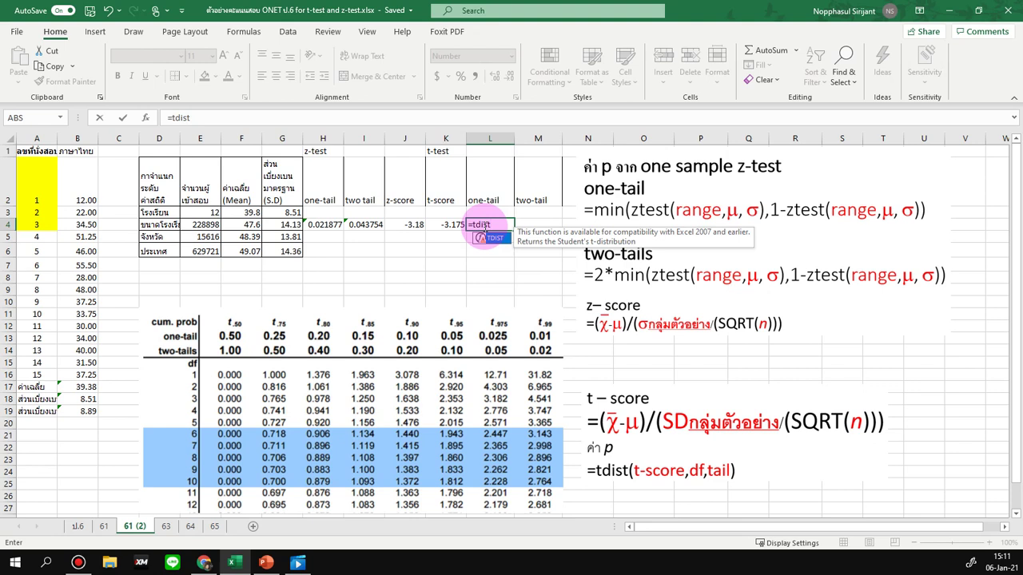
type("(")
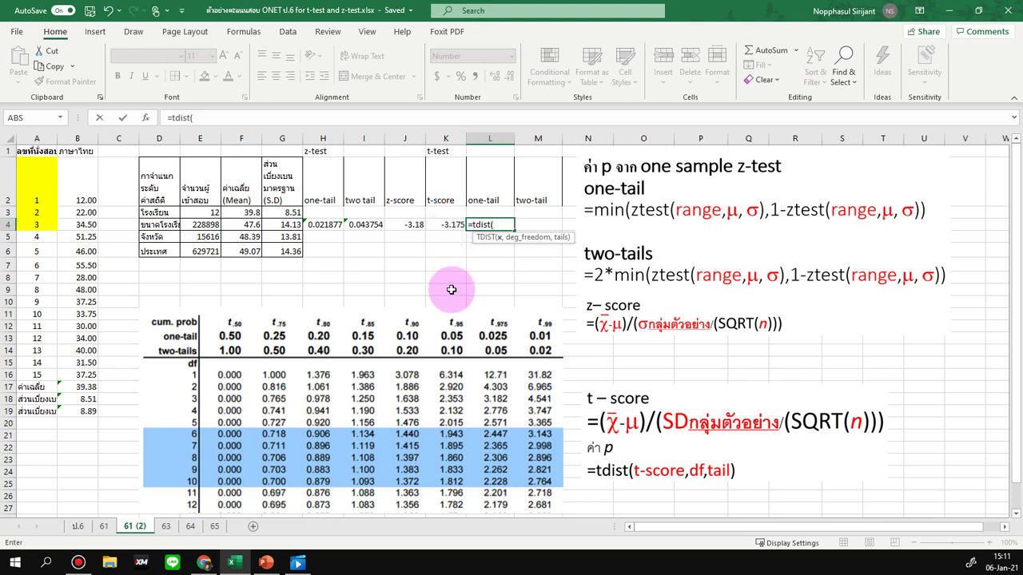
type("3.175")
type(",")
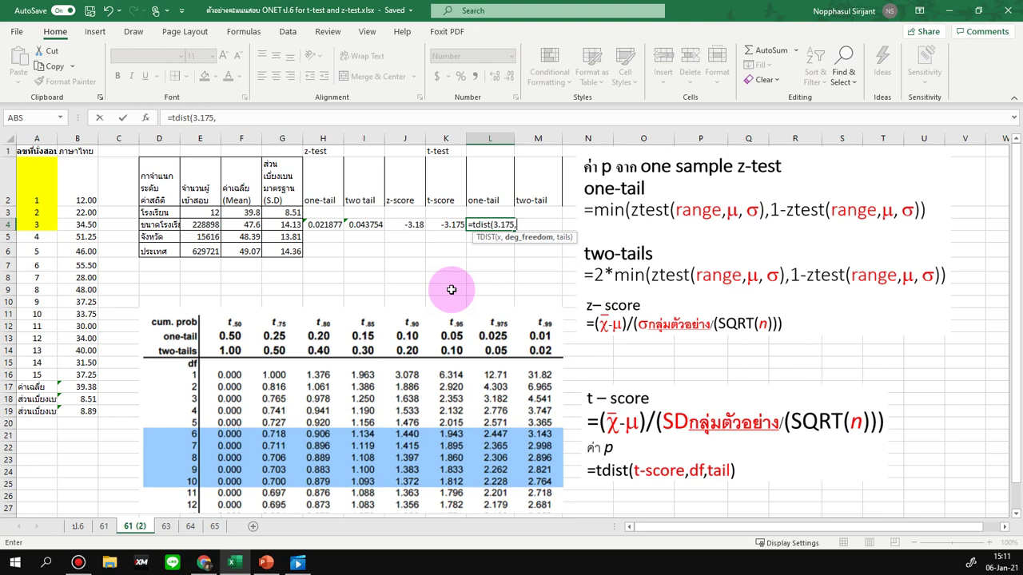
type("11,")
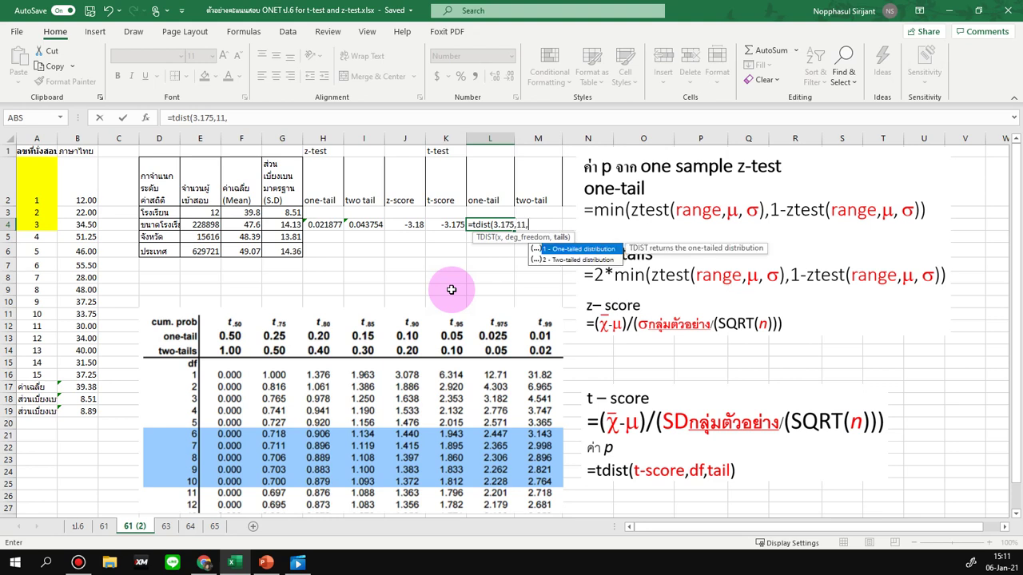
type(")")
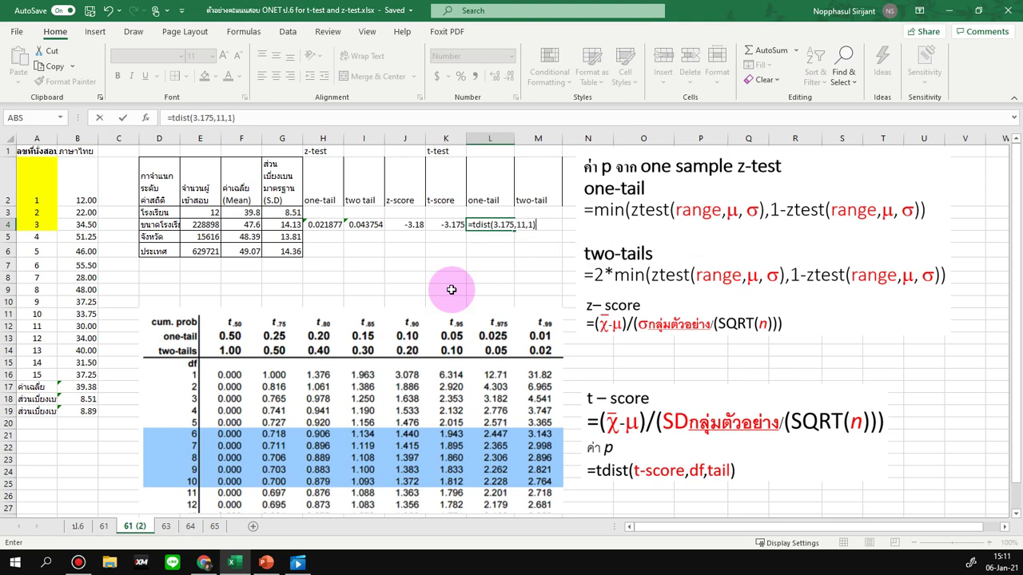
key("Return")
- Copy the L4 formula into the two-tail cell M4
left_click(486, 224)
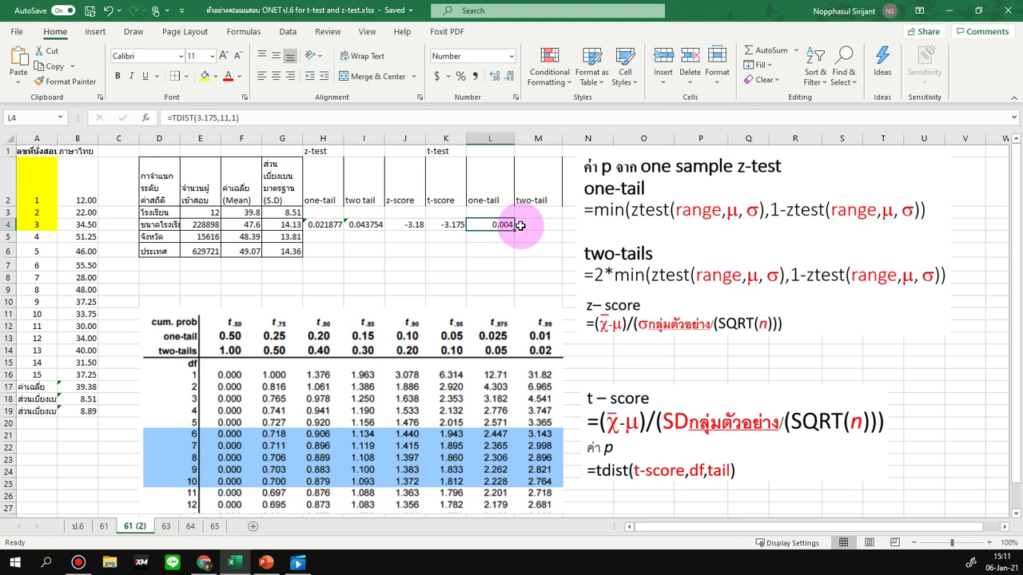
key("ctrl+c")
left_click(520, 225)
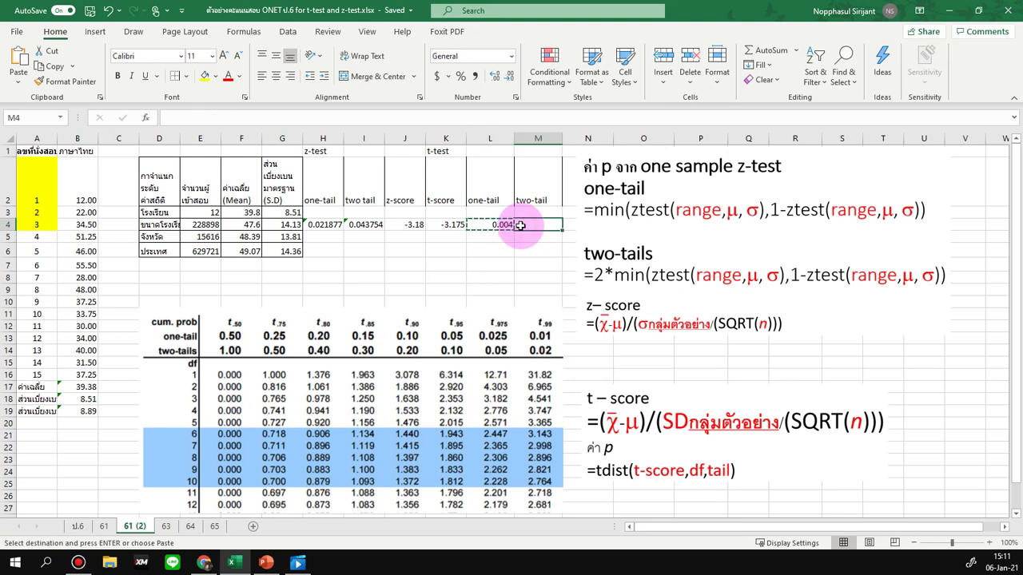
key("ctrl+v")
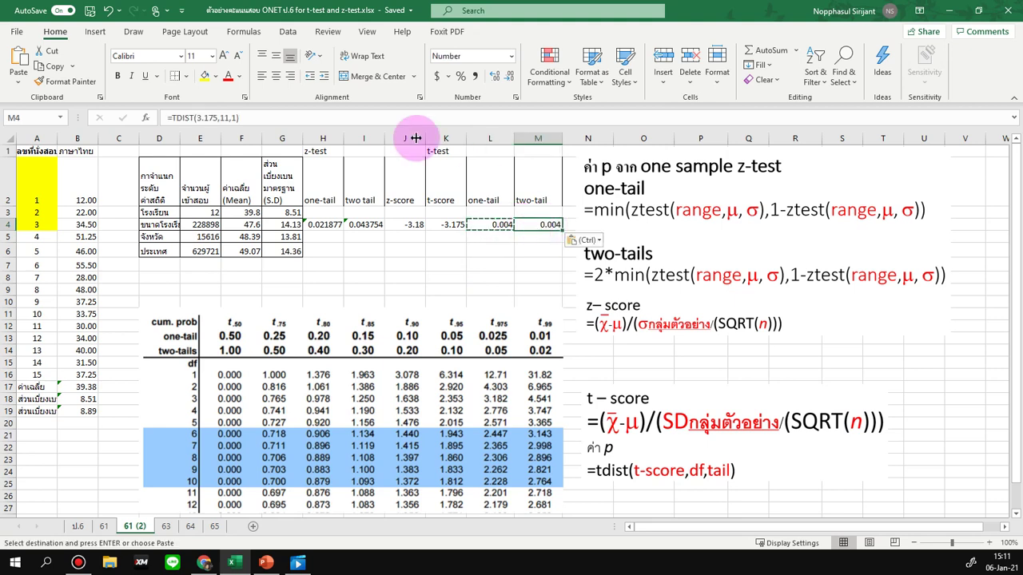
- Change M4's tails argument from 1 to 2 so it reads =TDIST(3.175,11,2), giving 0.009
left_click(235, 118)
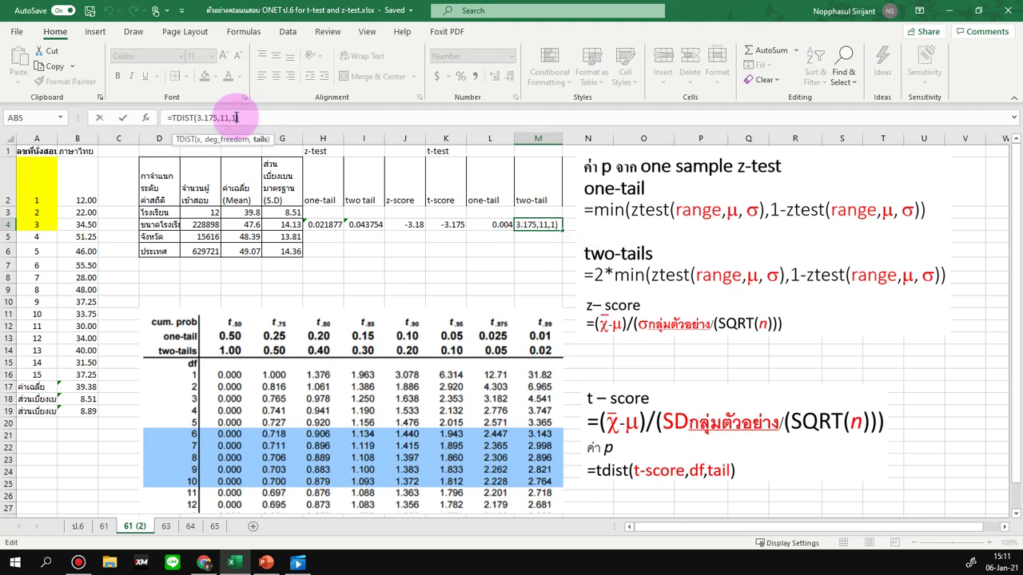
key("BackSpace")
type("2")
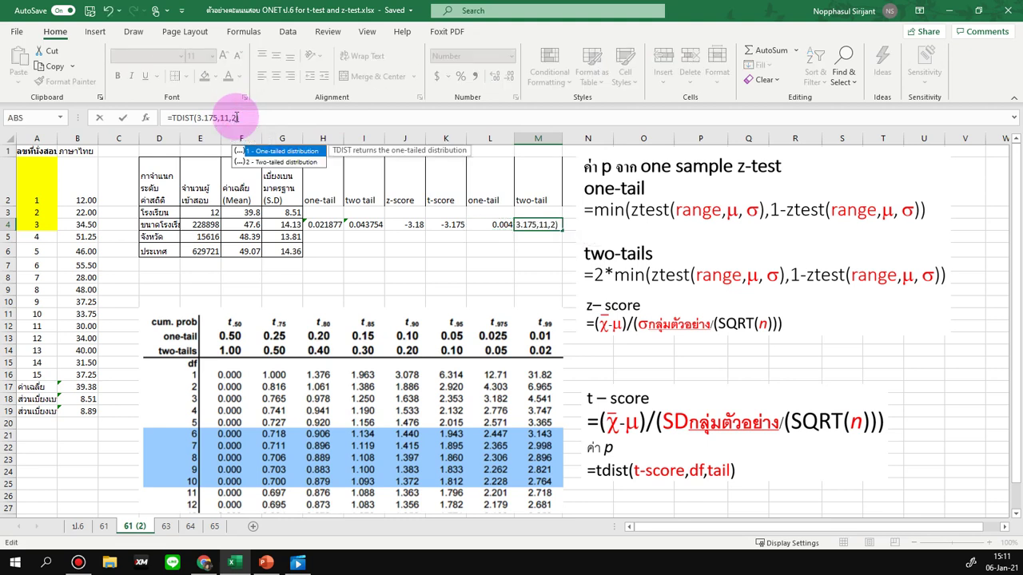
key("Return")
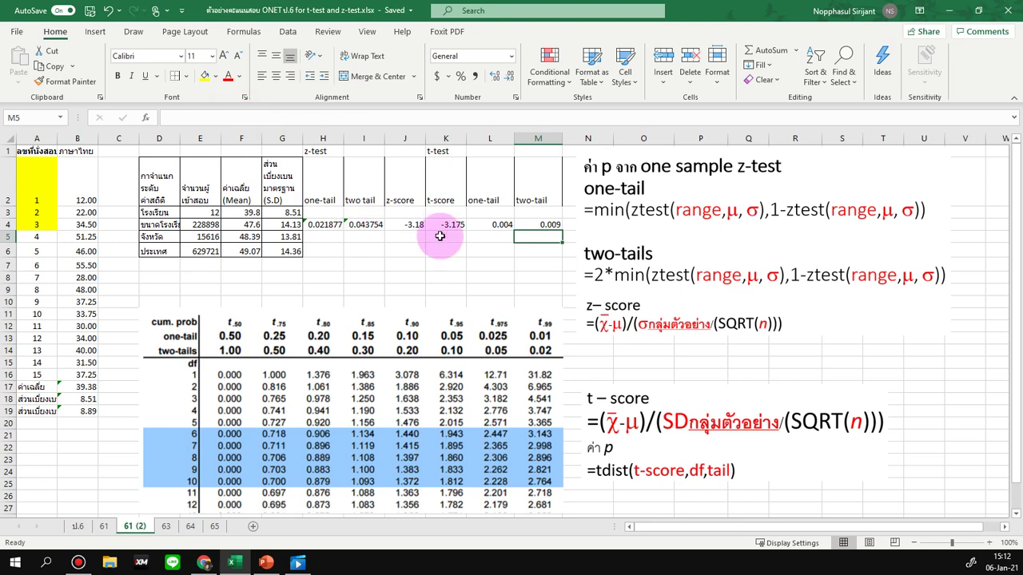
- Replace the hard-coded t value in L4's TDIST formula with a reference to K4
left_click(495, 225)
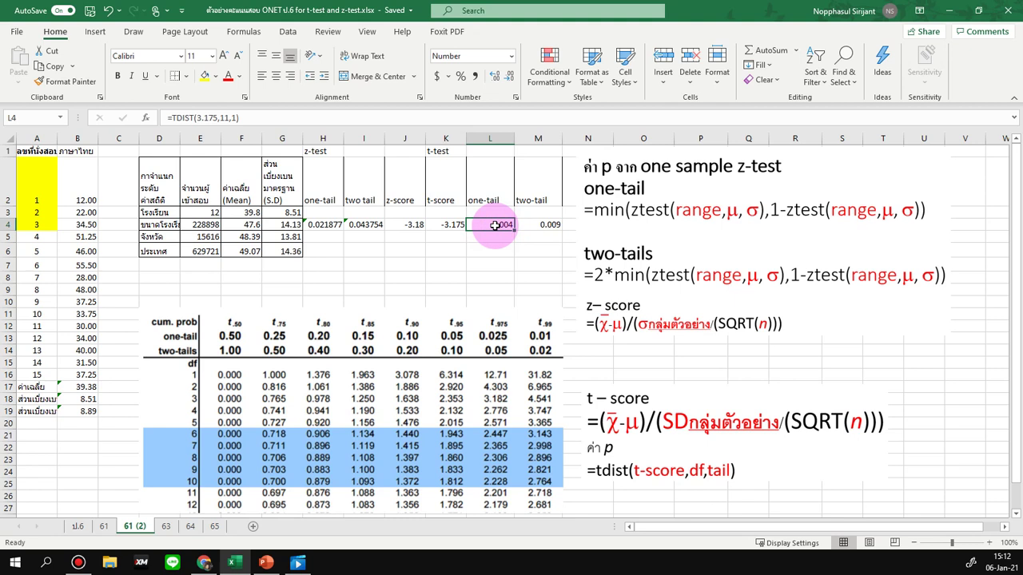
left_click(214, 119)
left_click(215, 118)
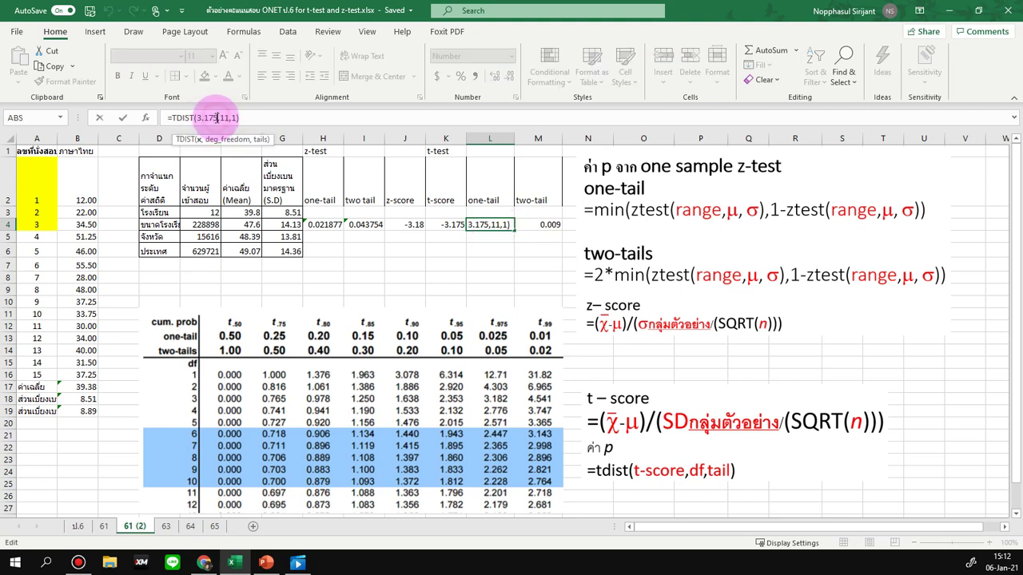
key("BackSpace")
key("BackSpace")
key("BackSpace")
key("BackSpace")
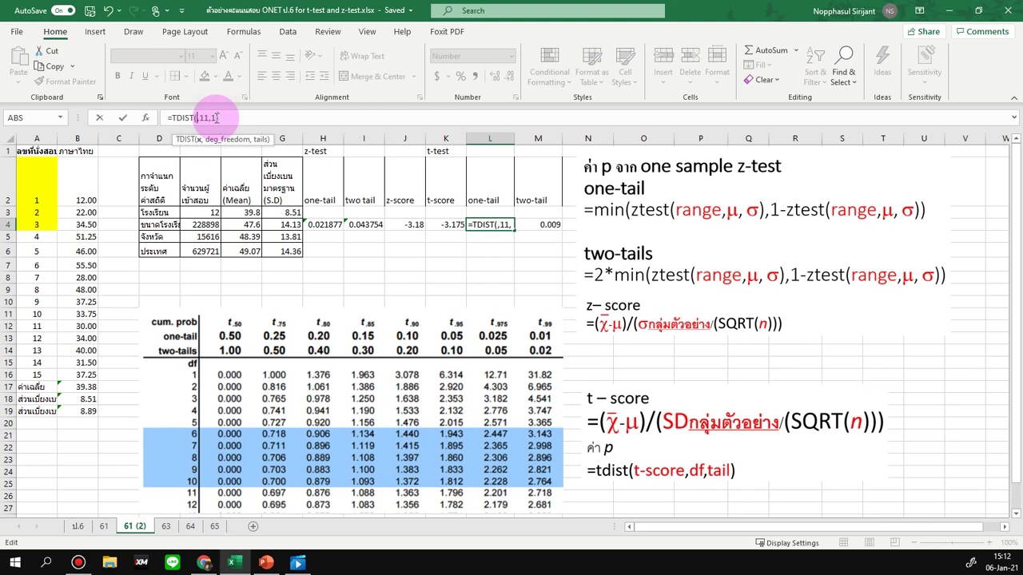
key("BackSpace")
type("K4")
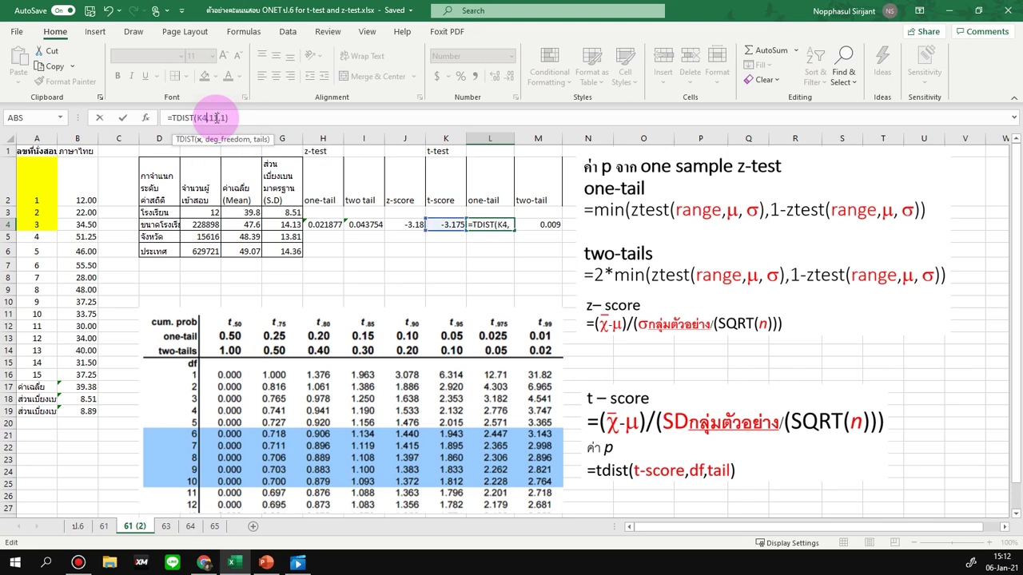
key("Return")
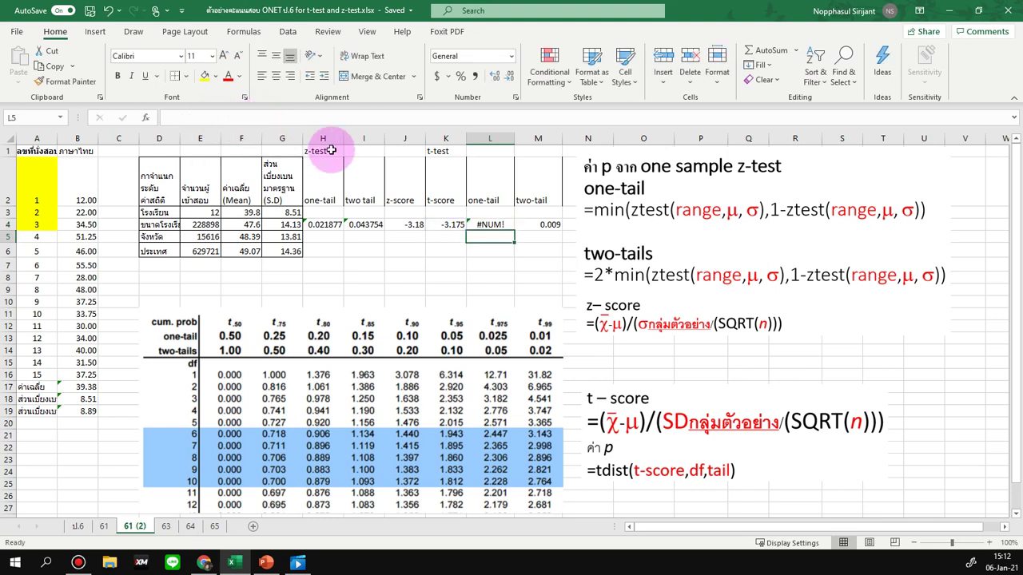
- Fix L4's #NUM! error by wrapping the reference as ABS(K4), giving =TDIST(ABS(K4),11,1)
left_click(483, 224)
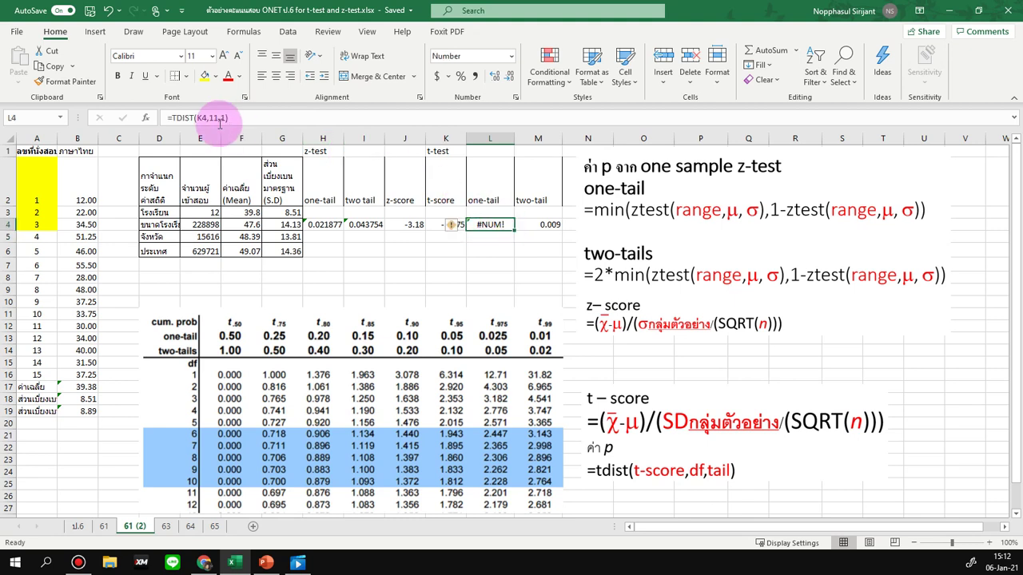
left_click(197, 117)
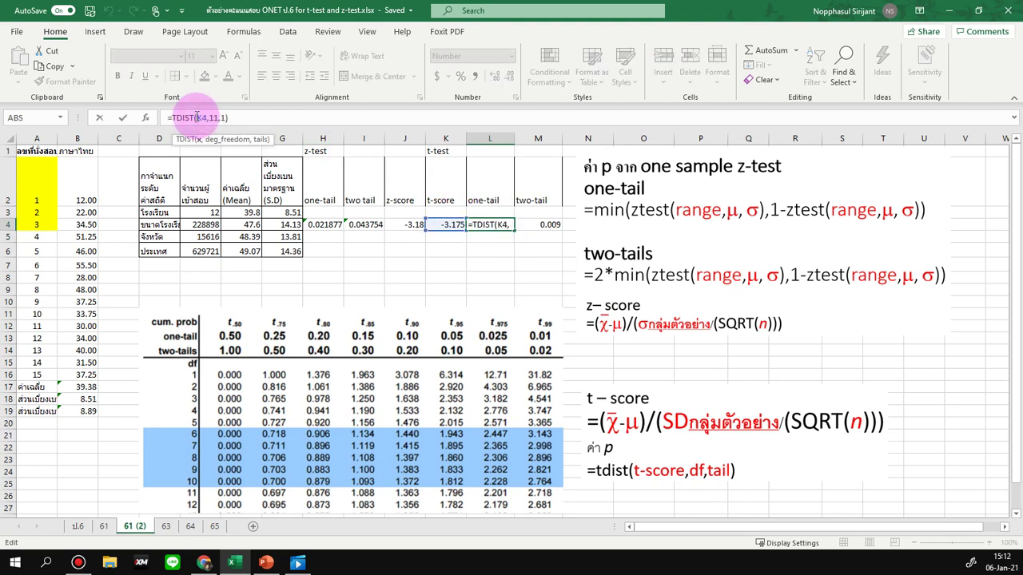
type("abs(K4")
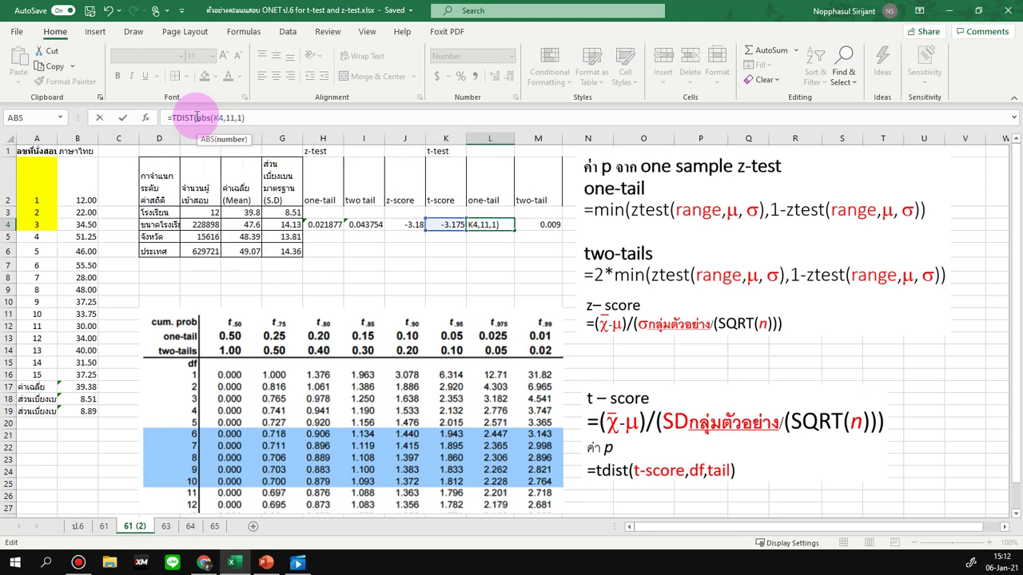
type(")")
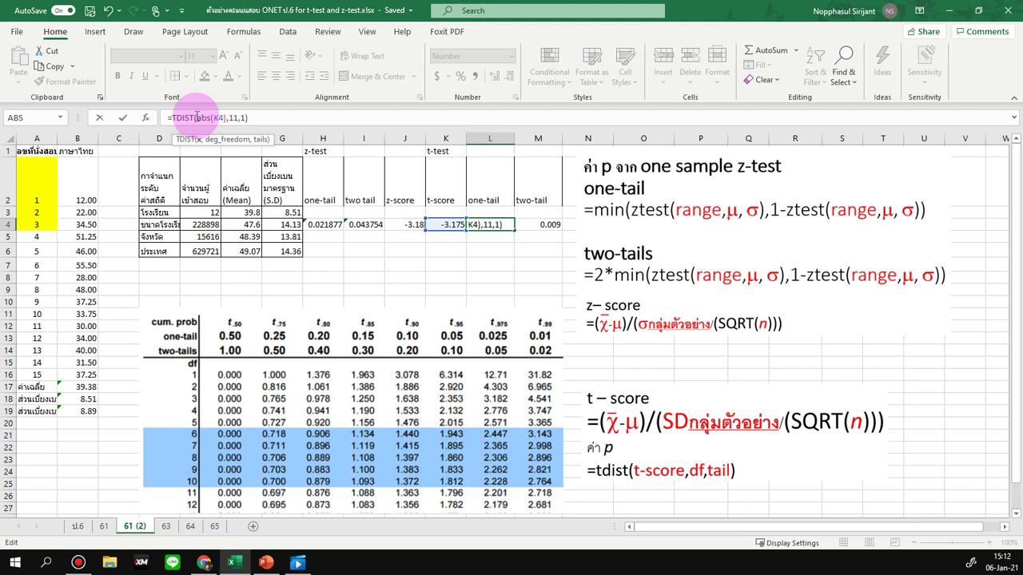
key("Right")
key("Right")
key("Right")
key("Right")
key("Right")
key("Right")
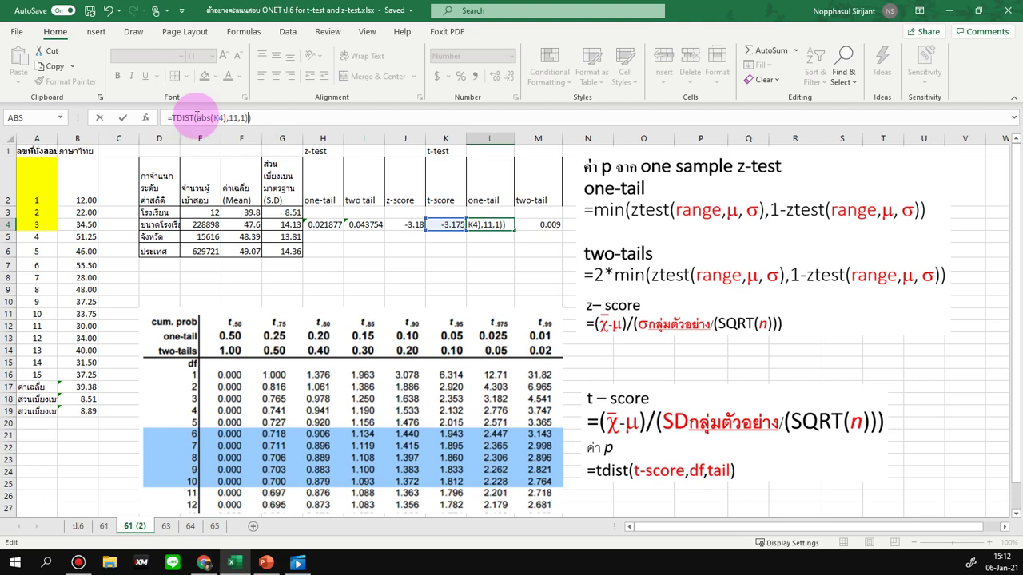
key("Return")
key("Return")
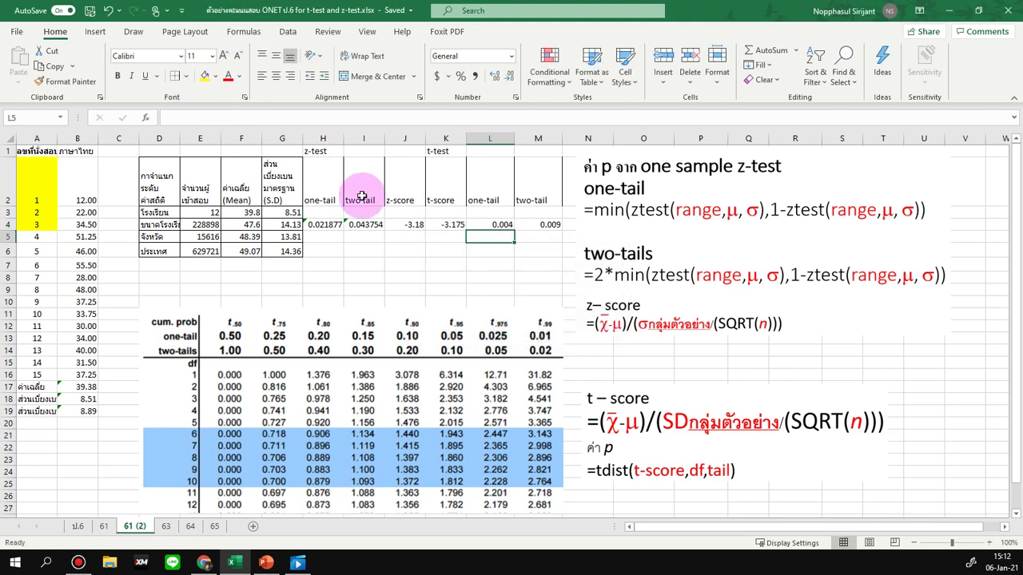
- Review and recommit L4's one-tail formula, still returning 0.004, then check K4's t-score formula
left_click(495, 225)
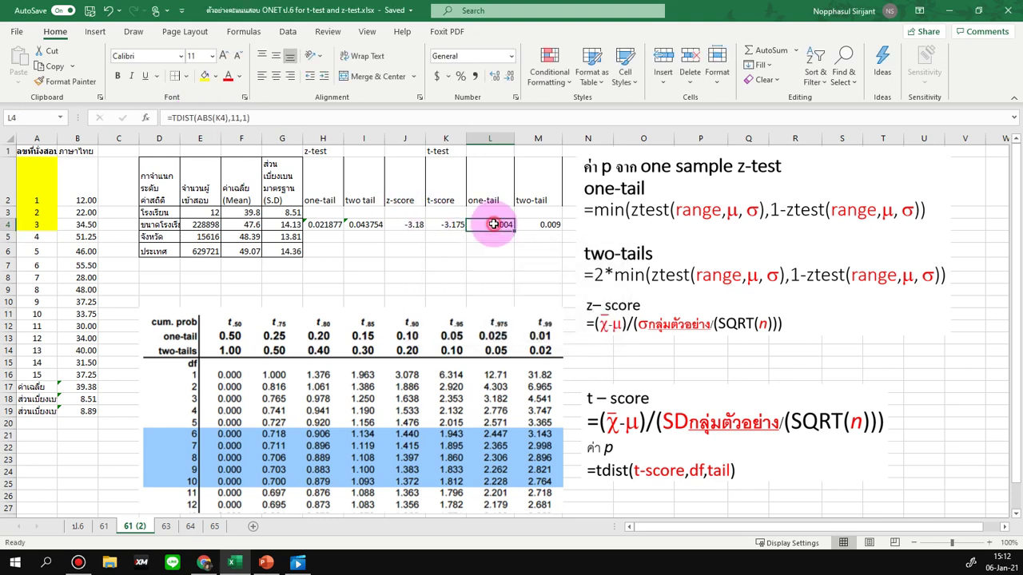
left_click(168, 117)
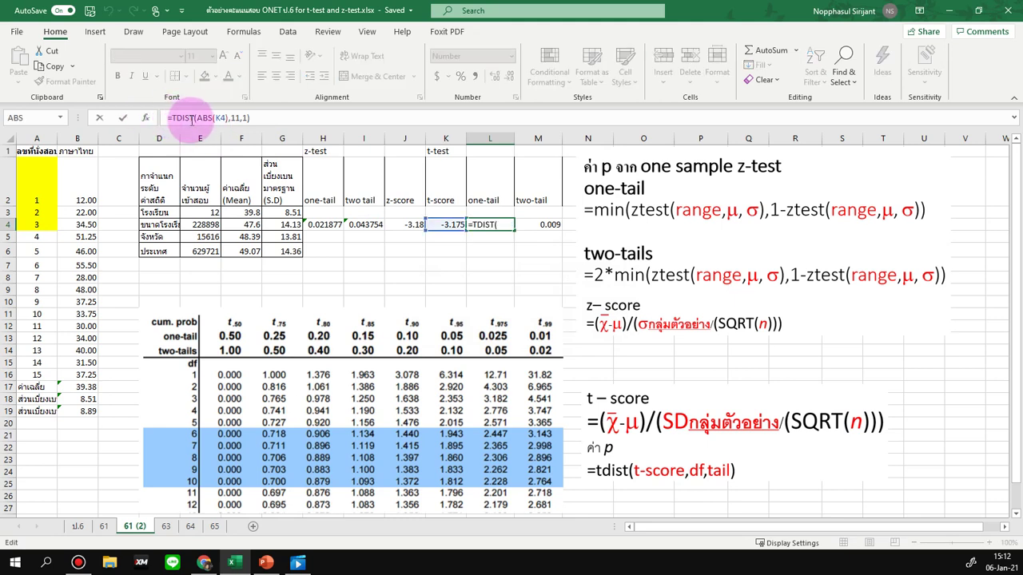
left_click(192, 118)
left_click(162, 118)
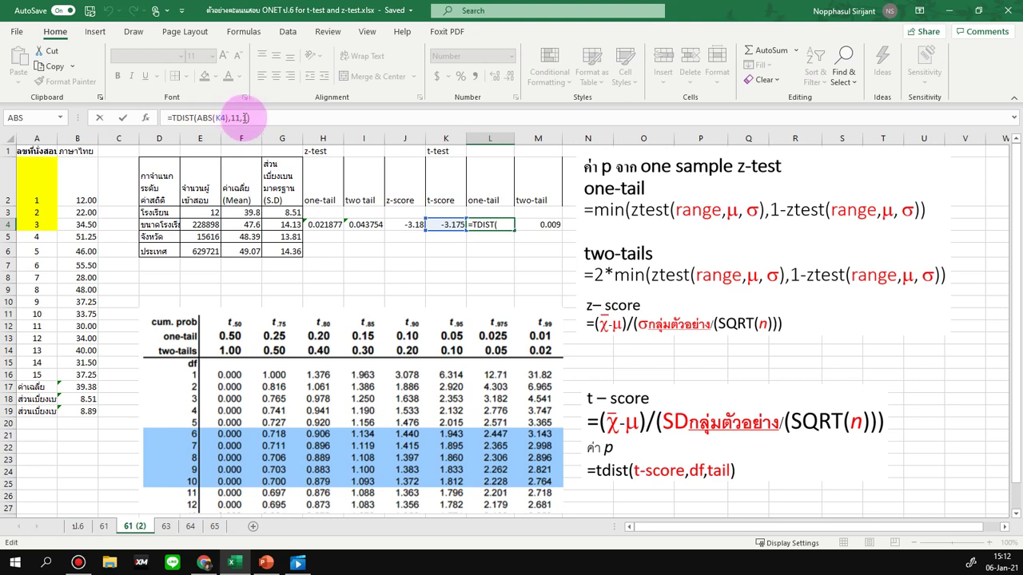
left_click(258, 120)
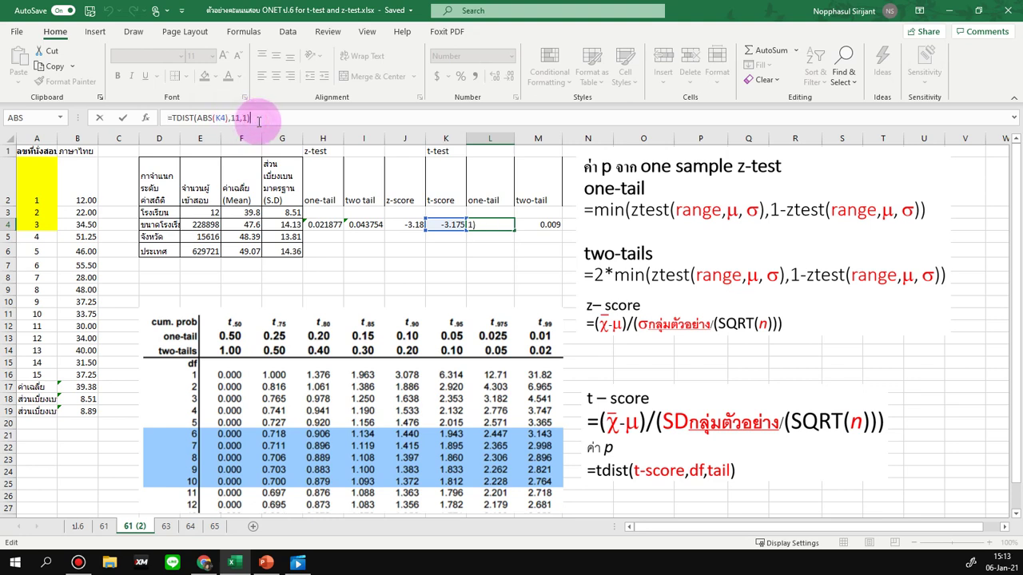
key("Return")
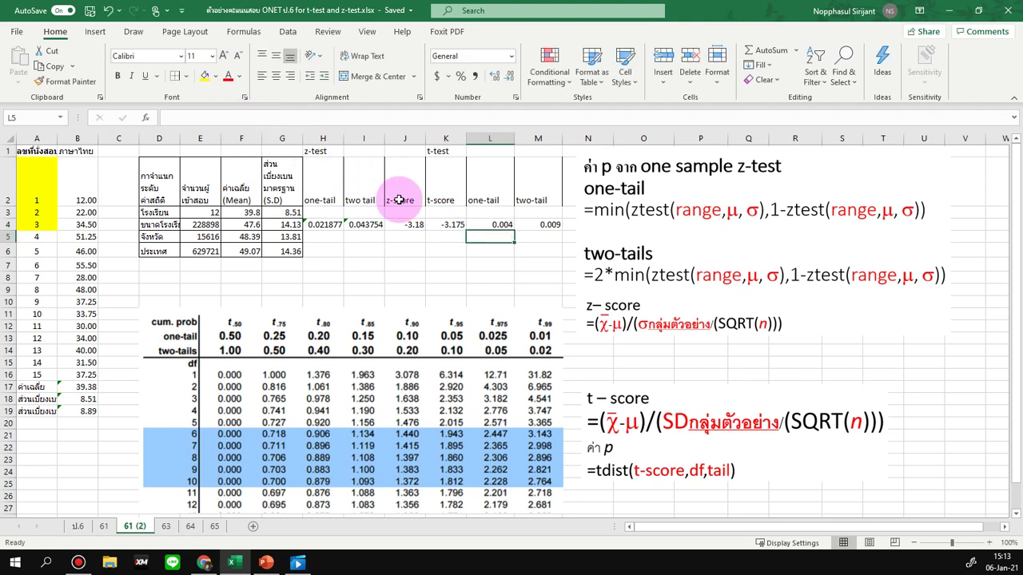
left_click(452, 224)
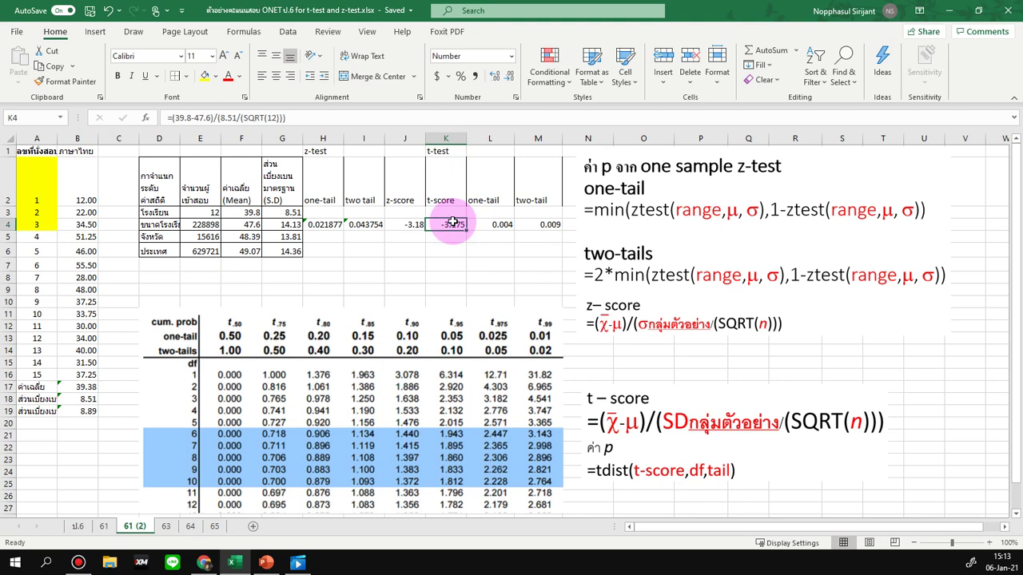
left_click(484, 227)
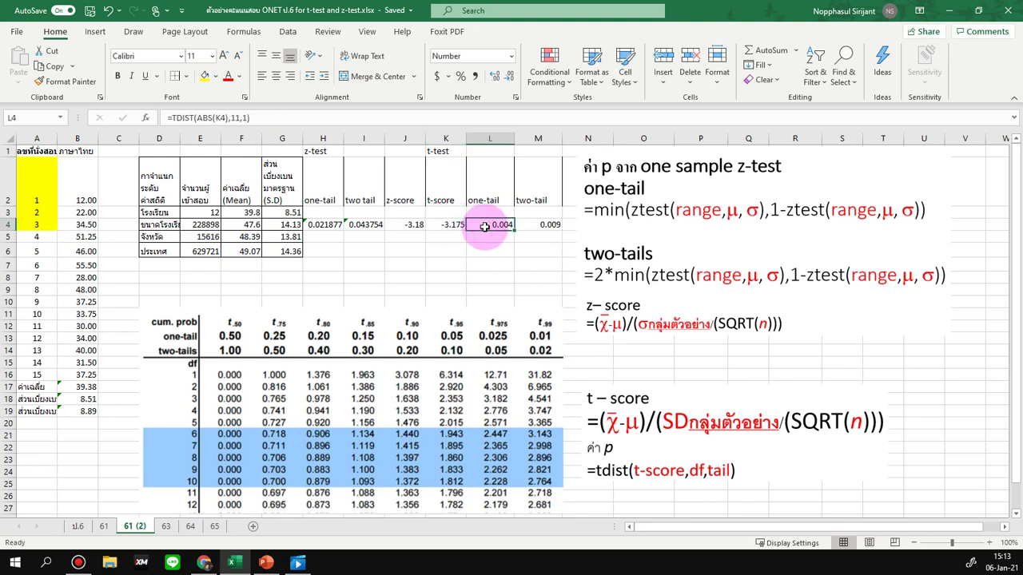
left_click(537, 226)
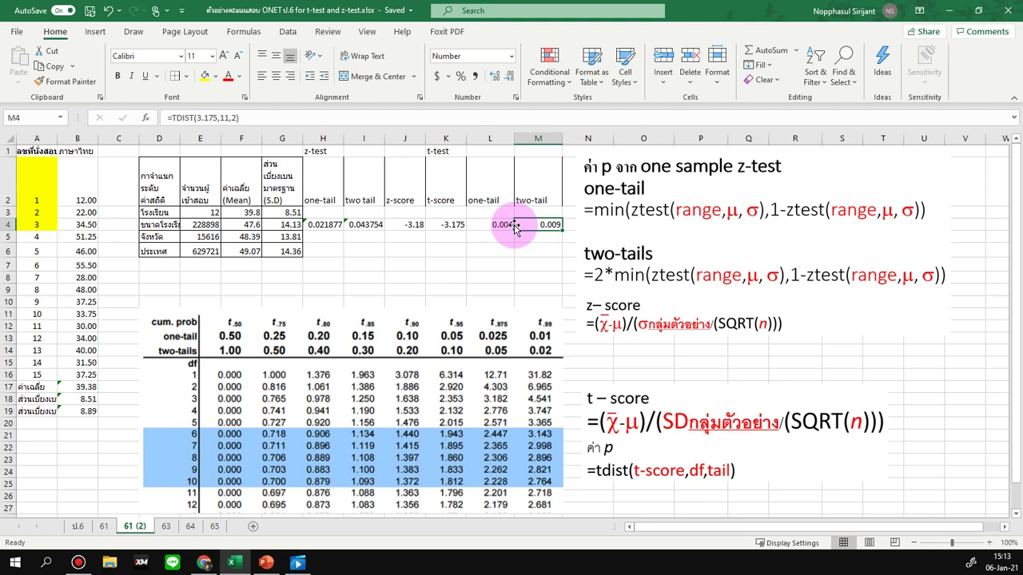
left_click(159, 226)
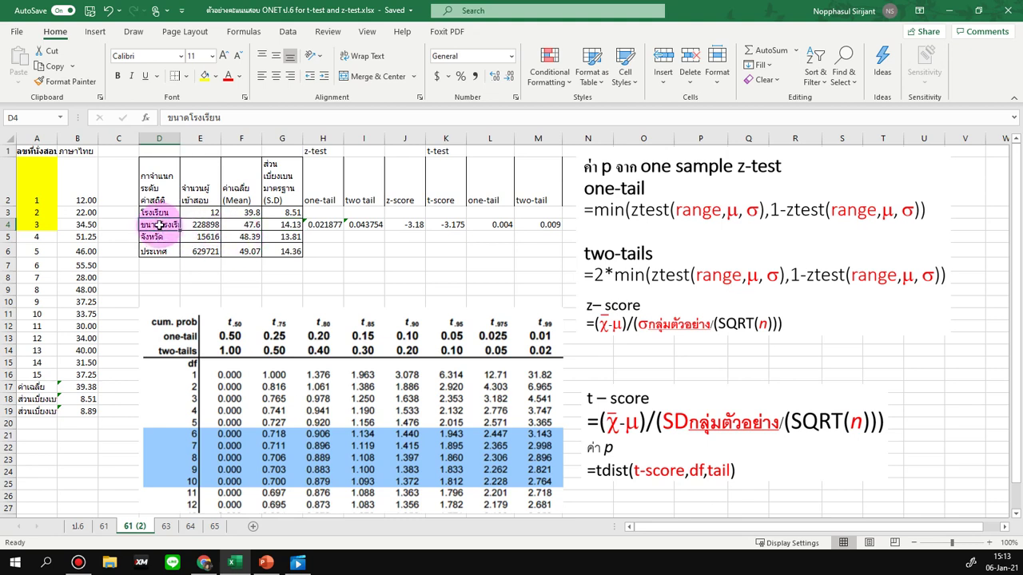
left_click(154, 237)
left_click(155, 251)
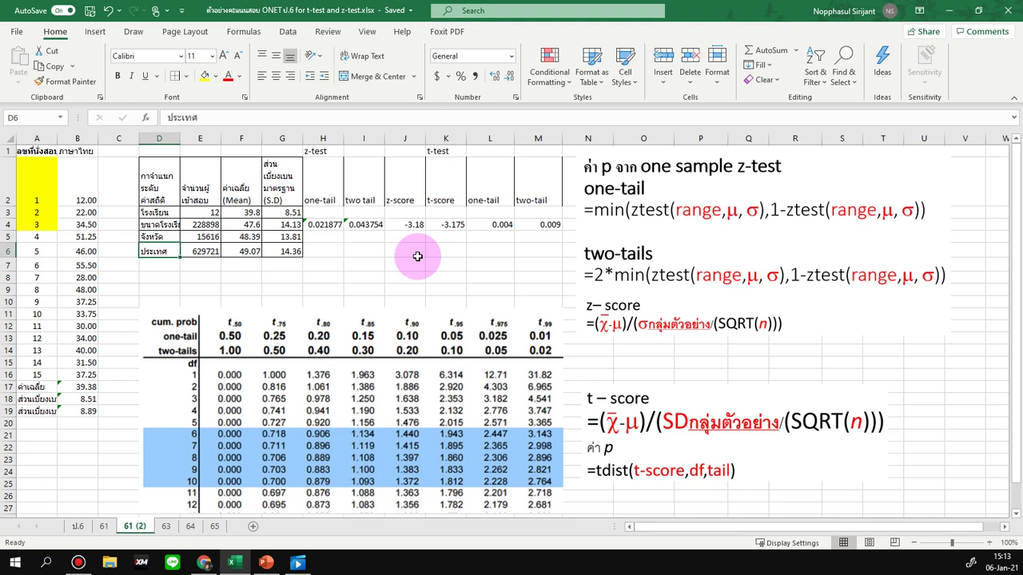
left_click(165, 527)
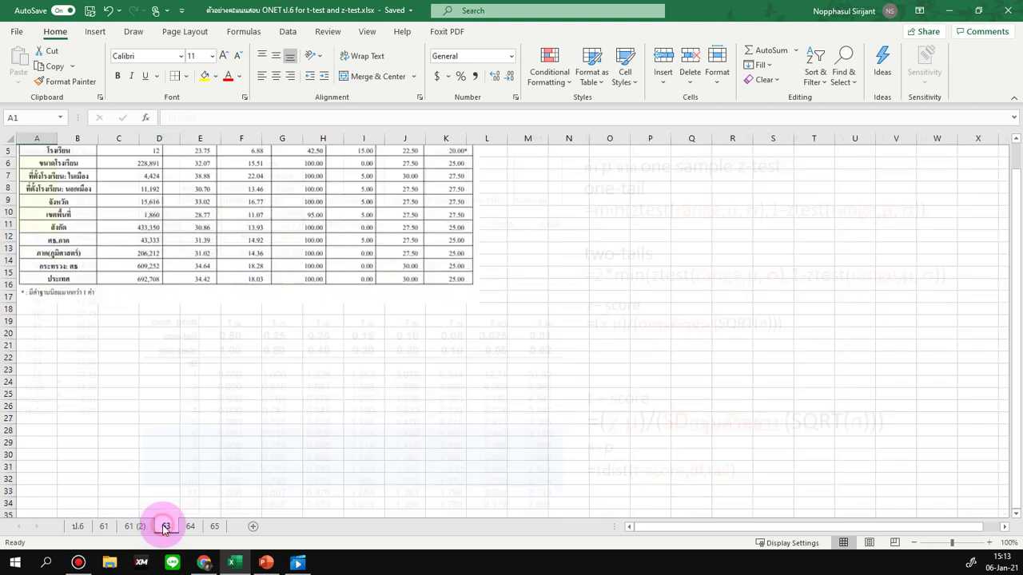
left_click(200, 531)
left_click(216, 529)
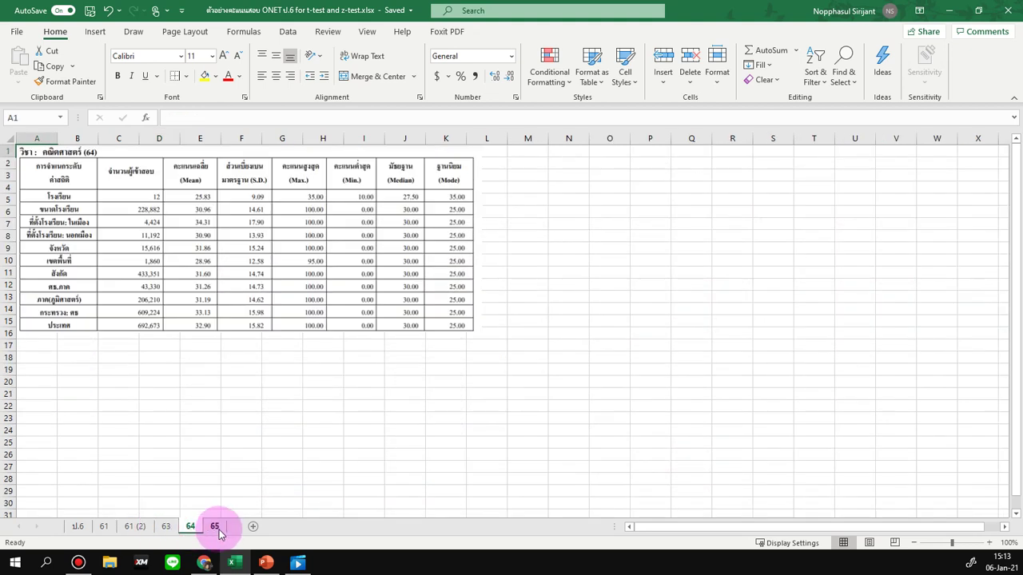
left_click(172, 527)
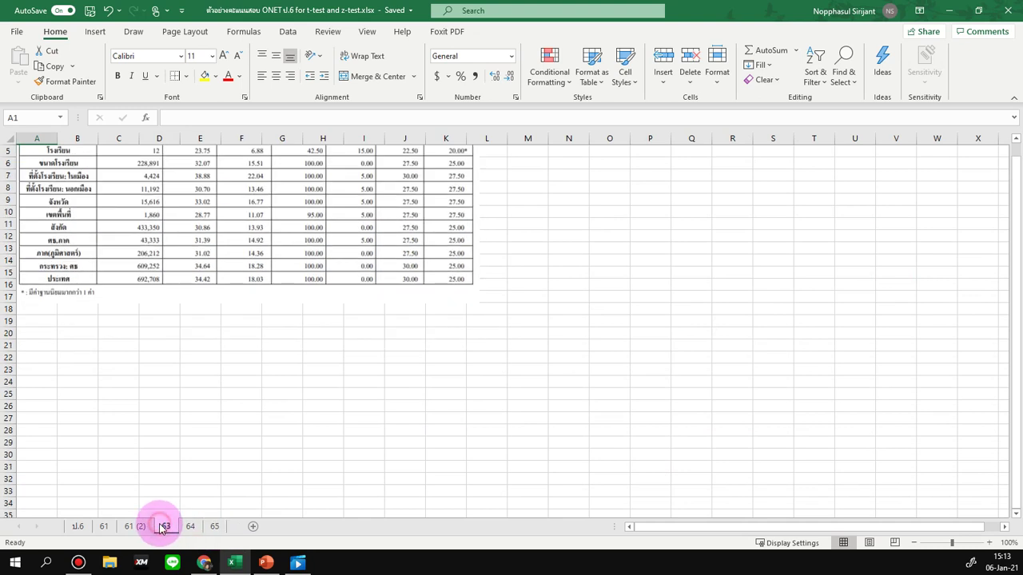
left_click(189, 527)
left_click(215, 527)
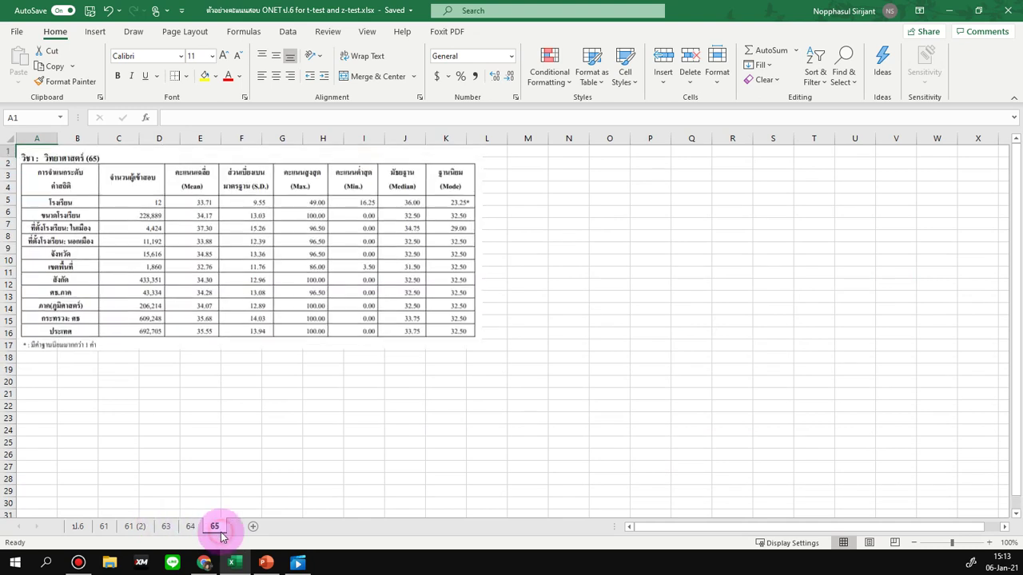
left_click(126, 528)
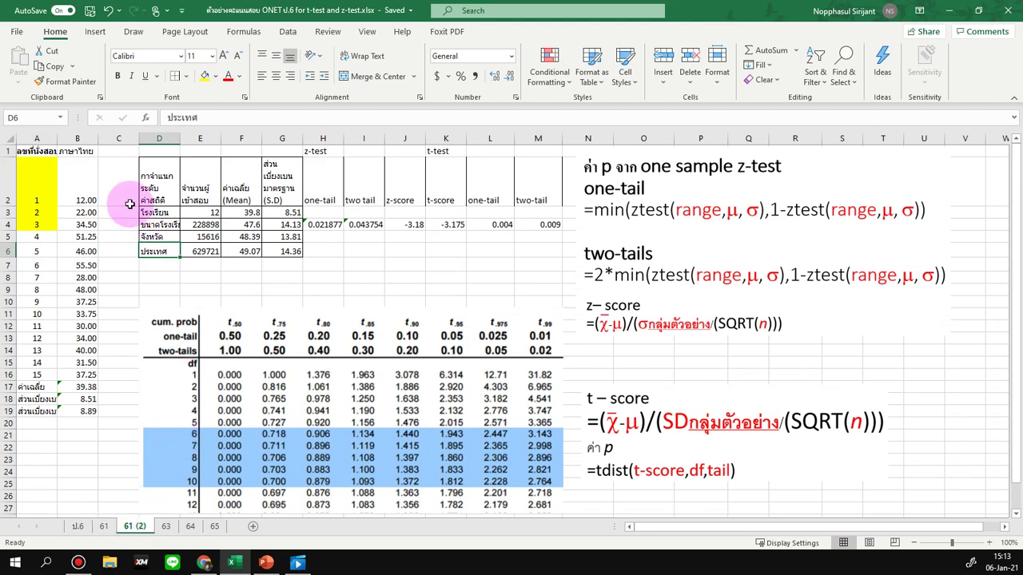
left_click(102, 528)
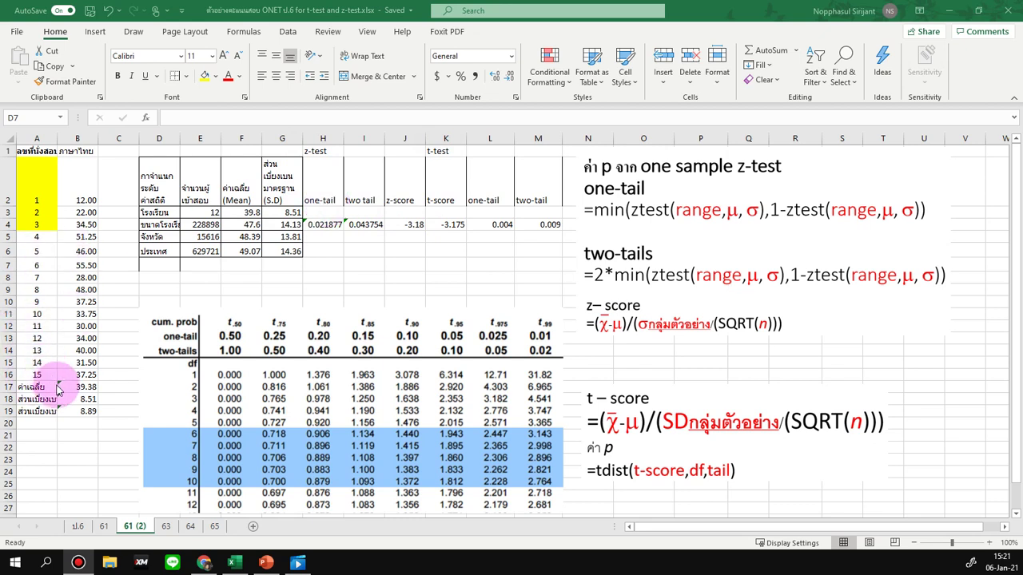
left_click(156, 271)
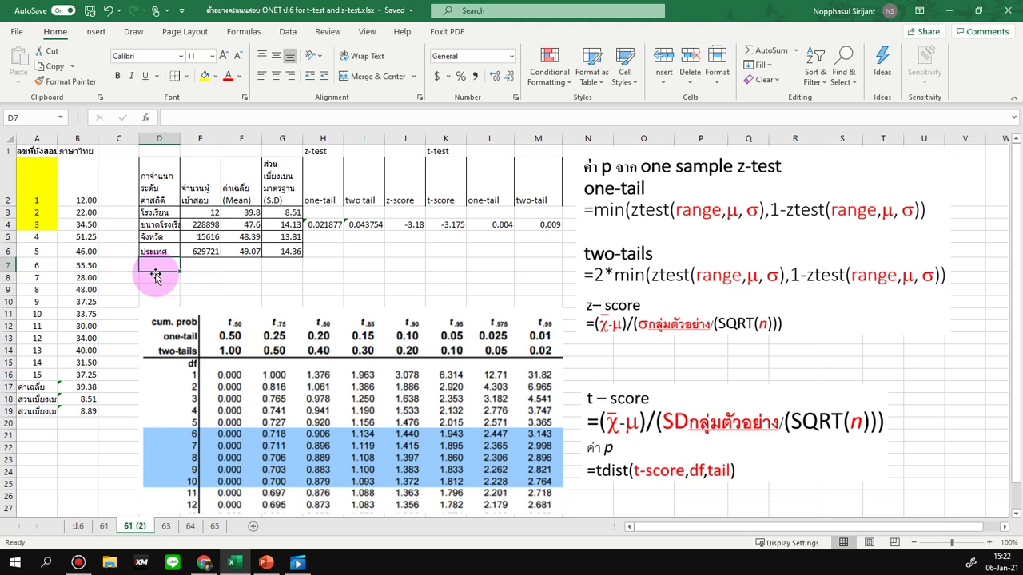
- In D7, type the Thai note on grade 6 Thai test scores, reporting a mean of 39.8 points
type("8jk")
key("BackSpace")
key("BackSpace")
key("BackSpace")
type("ค่าเฉลี่ยคะแนนทดสอบภาษาไทยของนักเรียนชั้นป ")
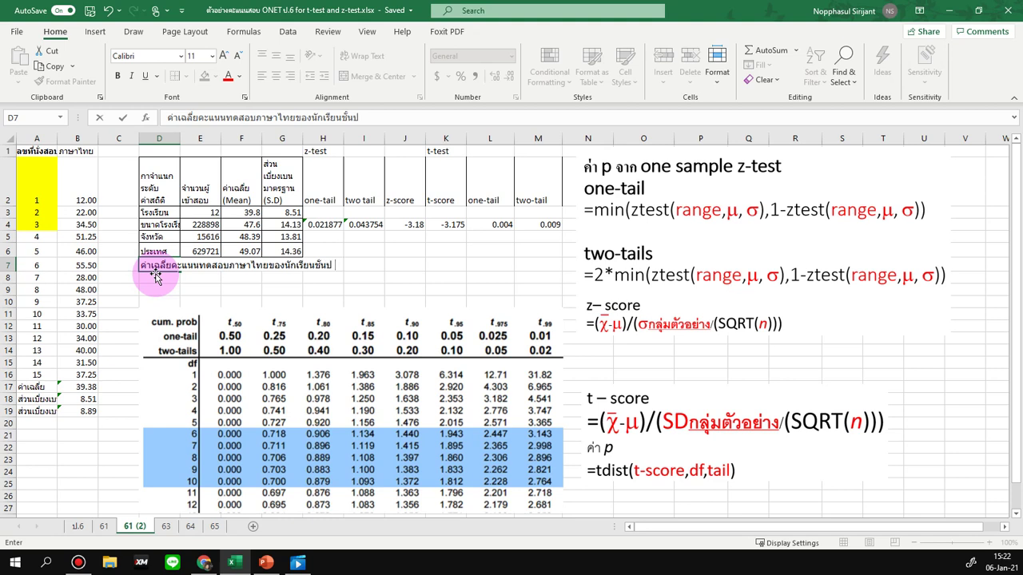
type("6 ")
type("โรงเรียน ")
type("ปปป")
key("BackSpace")
key("BackSpace")
key("BackSpace")
type("XXX มี")
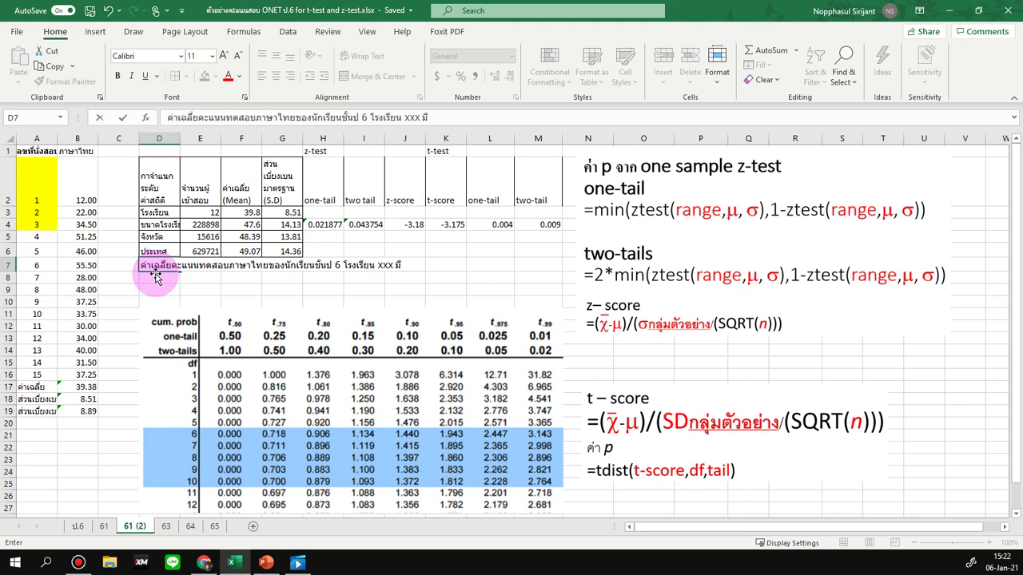
key("BackSpace")
type("พ")
key("BackSpace")
key("BackSpace")
type("พบว่ามีค่าเฉลี่ย ")
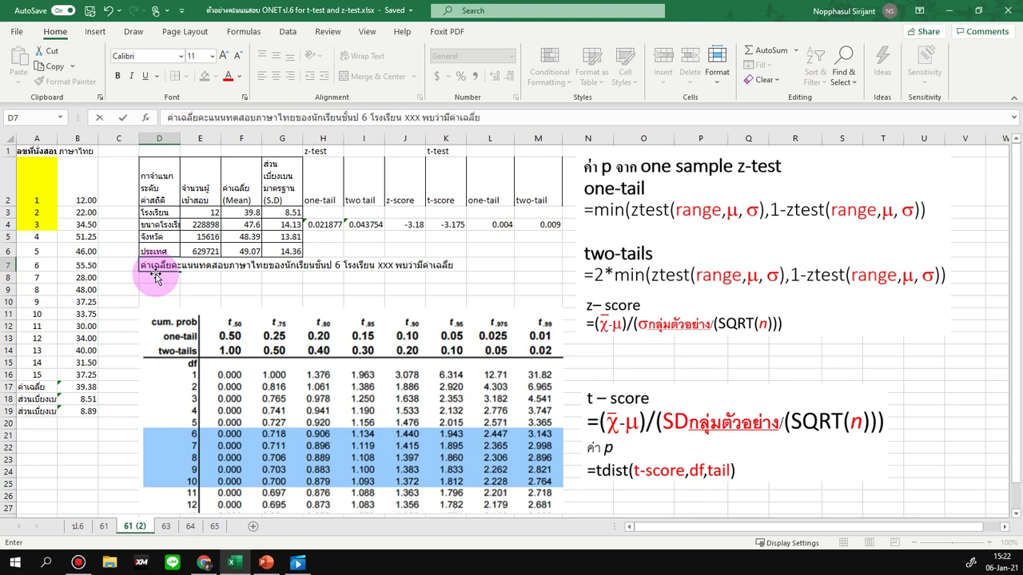
type("39.8 คะแนน ส่วนเบี่ยงเบน")
key("Return")
- Continue in D8 with the 8.51 standard deviation, compared against small schools nationwide, mean 47.6
type("มาตรฐาน 8.51คะแนน เมื่อเทียบกับโรงเรียน")
key("BackSpace")
key("BackSpace")
type("ยนขนาดเล็กที่งประเทศ ซ")
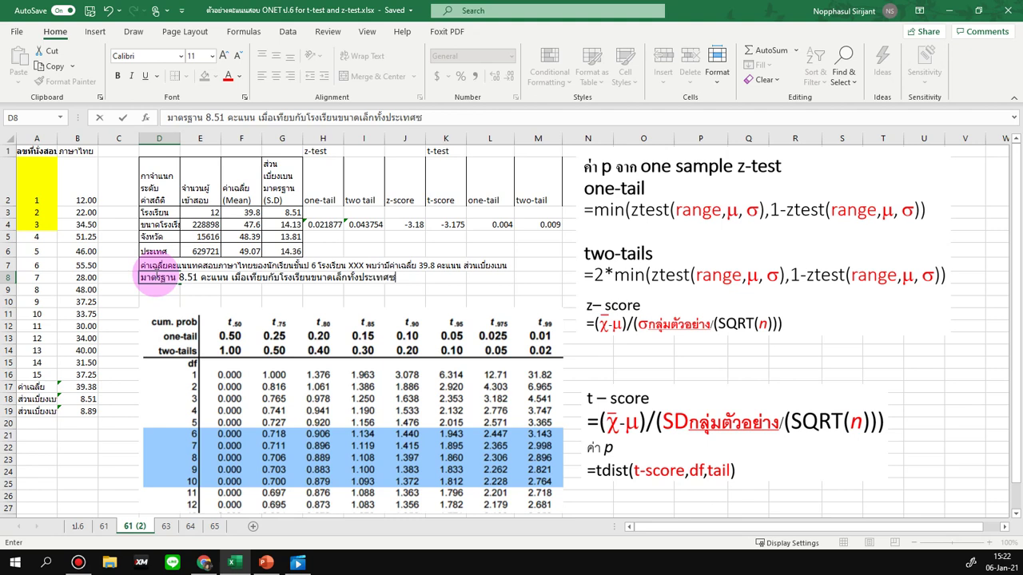
type("ึ่งมีค่าเฉลี่ย 47.")
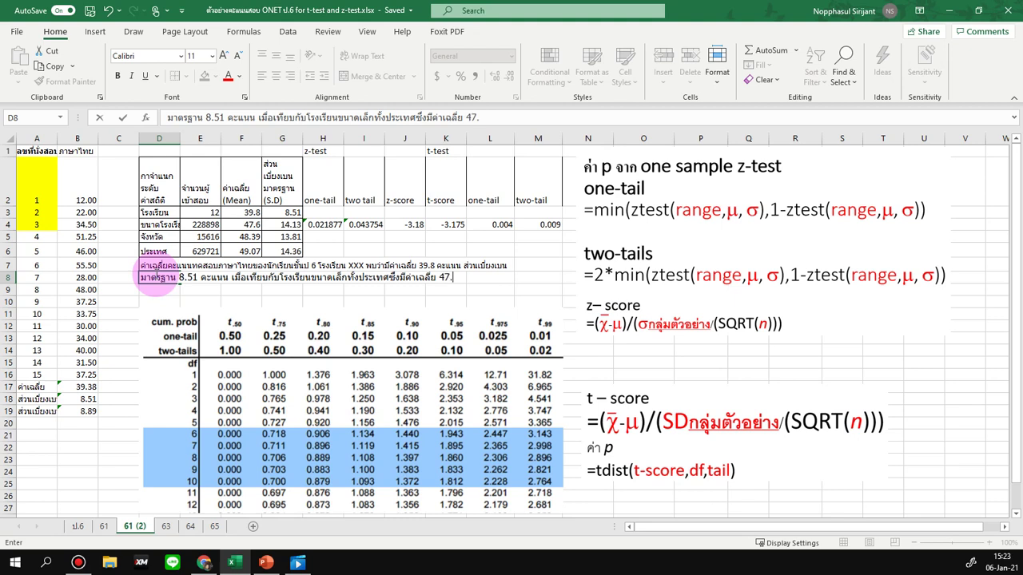
type("6คะแนน ส่วนเบี่ยงเบนมาตร")
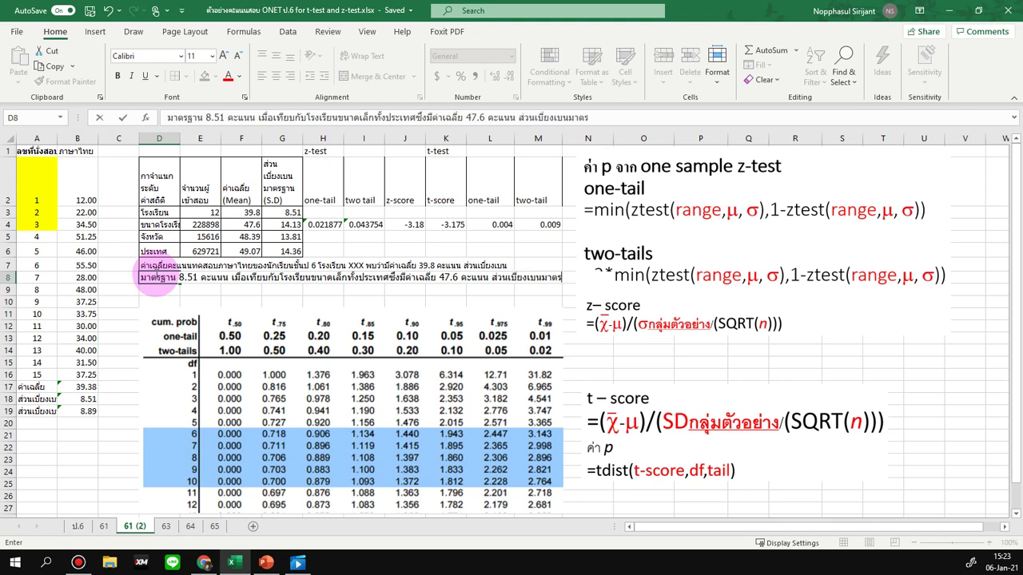
type("ฐาน")
key("Return")
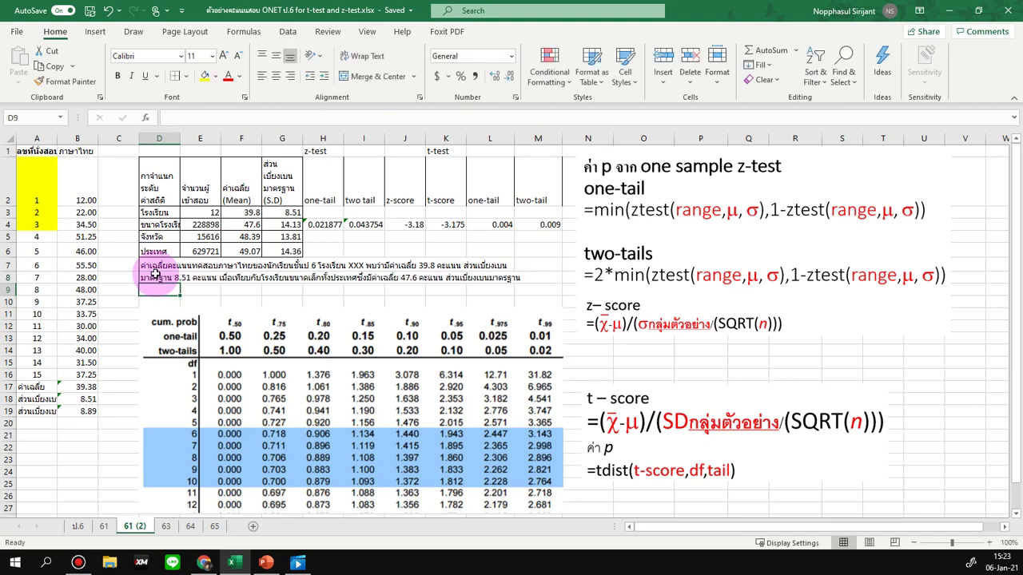
- In D9, finish the note with SD 14.13 and the t-test result t(11) = -3.175, P < 0.05
type("1")
type("4.13 คะแนน")
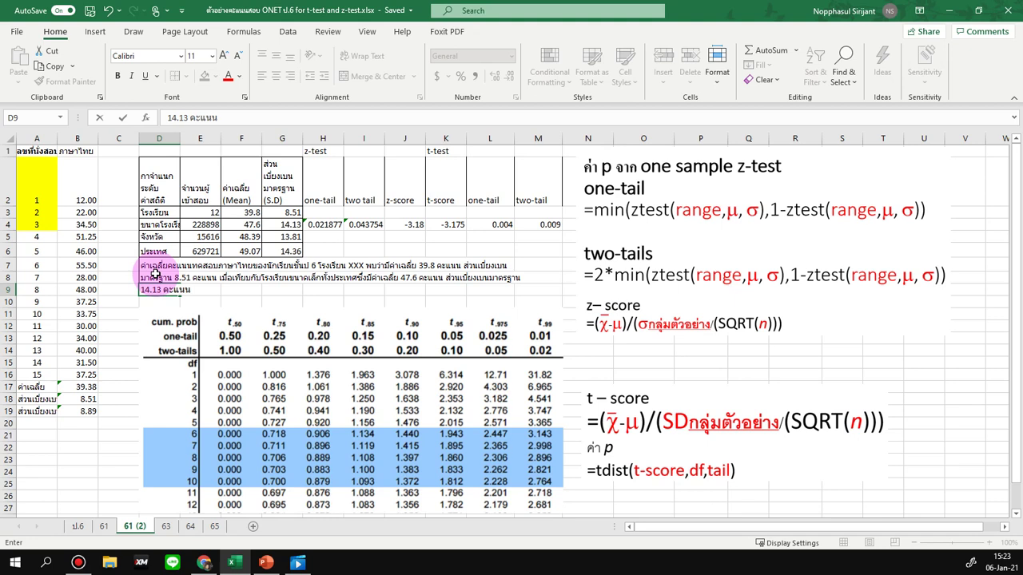
type(" เมื่อทดสอบด้วย t-test ")
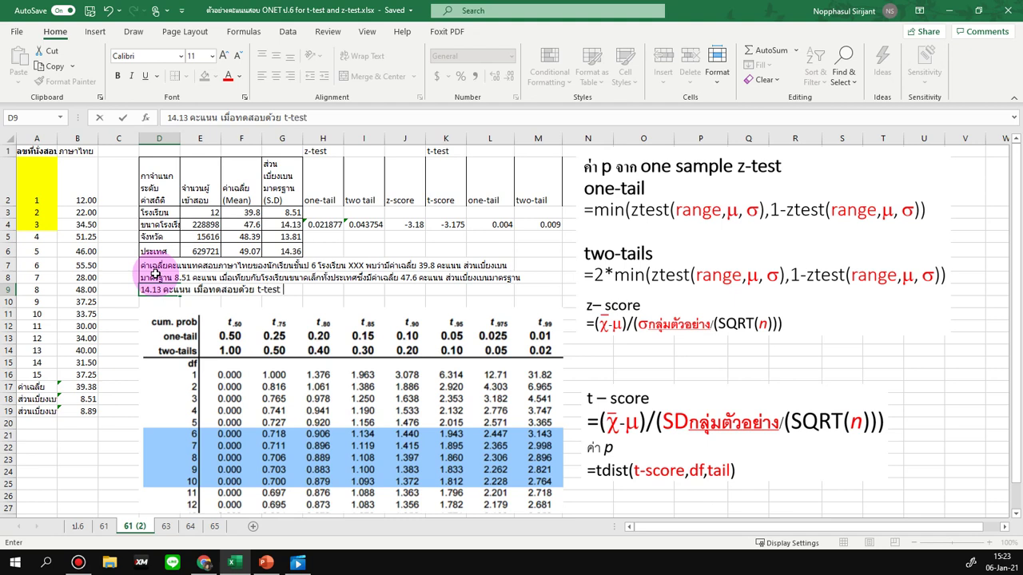
type("พบว่า")
type(" t(")
type("11)")
type(" = ")
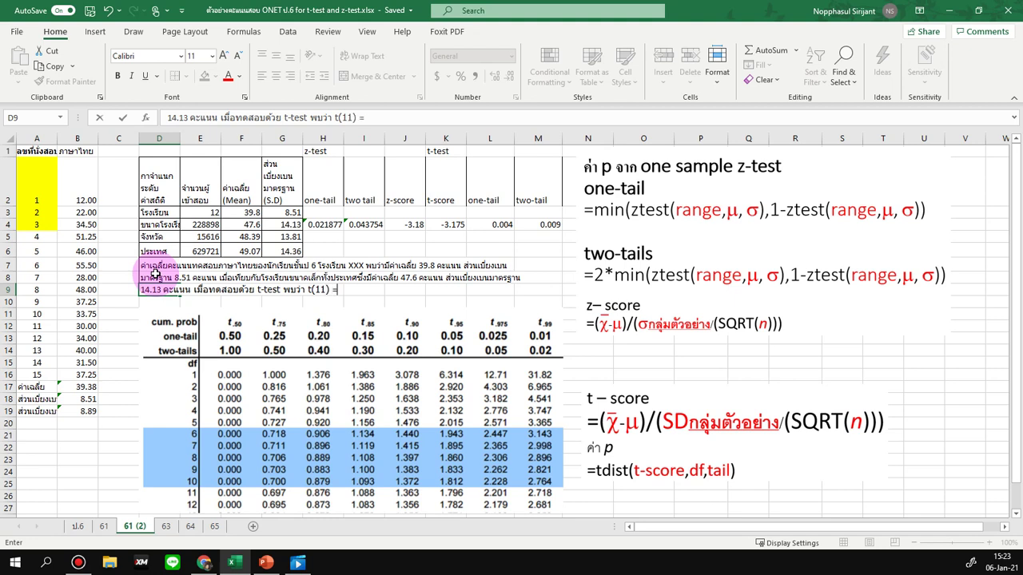
type("ข-ไ")
key("BackSpace")
key("BackSpace")
key("BackSpace")
type("3.175")
type(", ")
type("P")
type(" < 0.05")
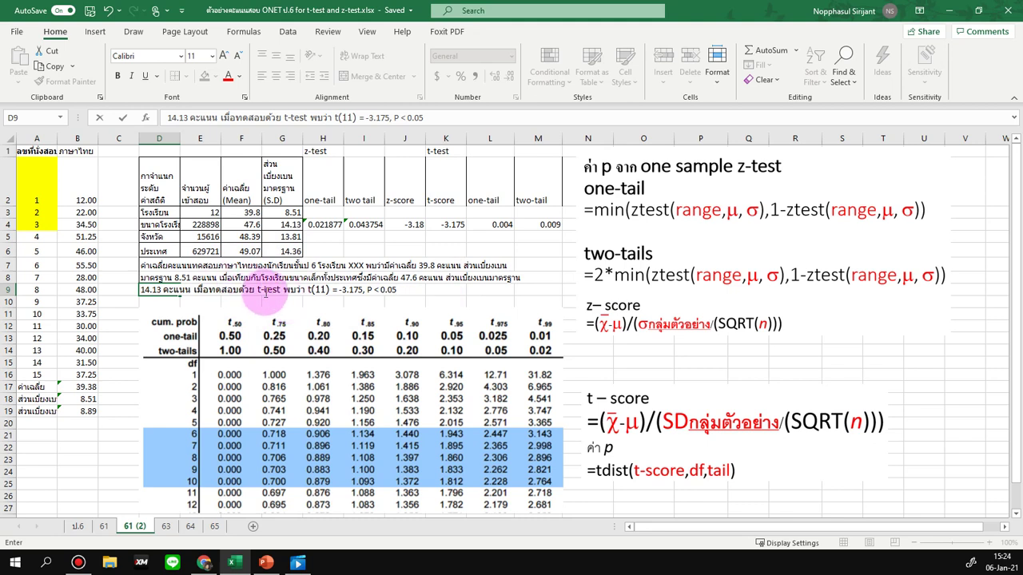
- Replace the 't' before (11) in D9 with a Thai phrase: test mean below national small-school mean
left_click(308, 290)
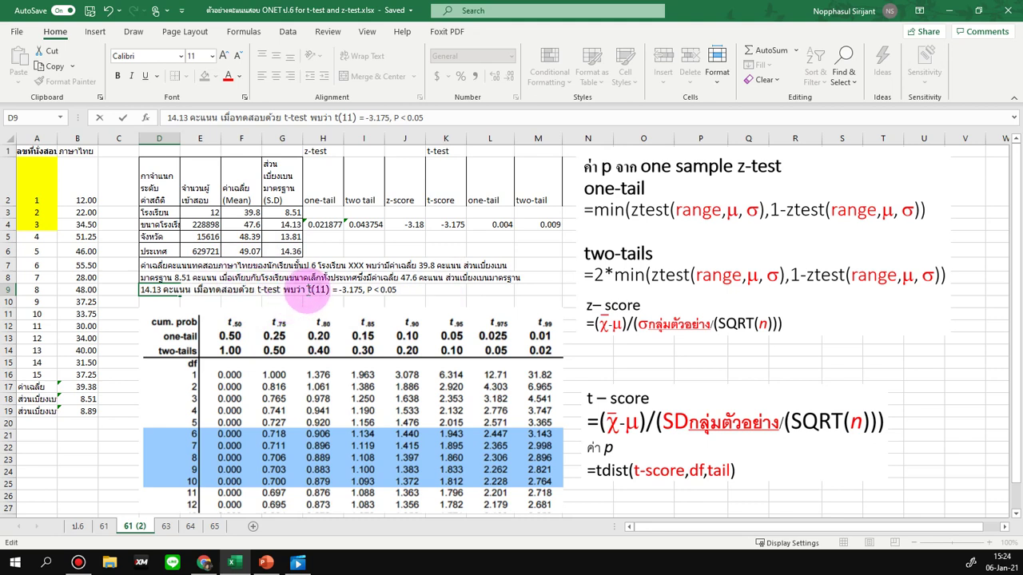
key("BackSpace")
type("ค่าเฉ")
type("ย")
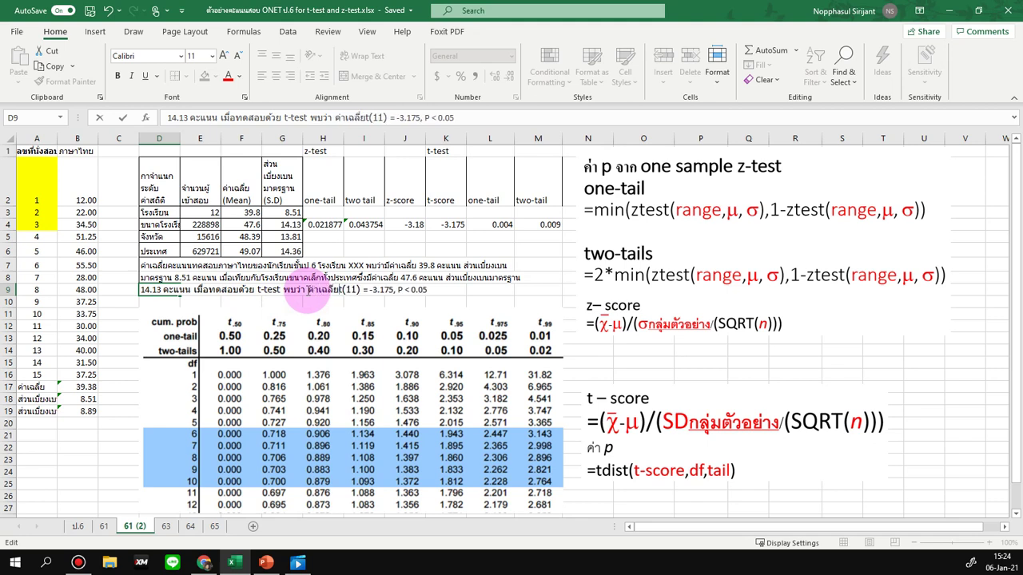
type("คะแนนทดสอบ tน้อยกว่าค่าเฉลี่ยของโรงเรียนขนาดเล็กทั่วประเทศ")
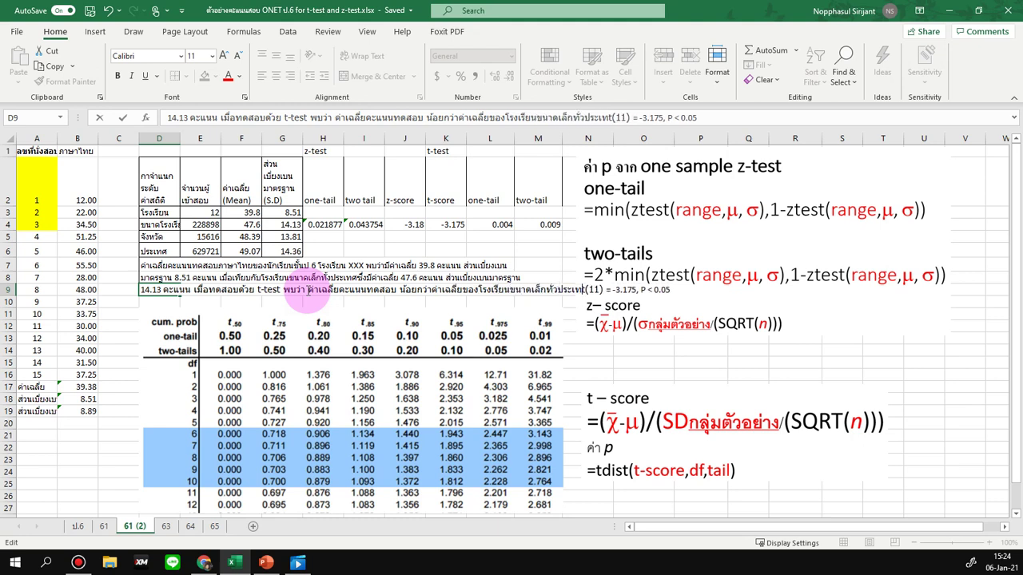
key("Return")
- Move the t-table picture down to about row 17
left_click(206, 320)
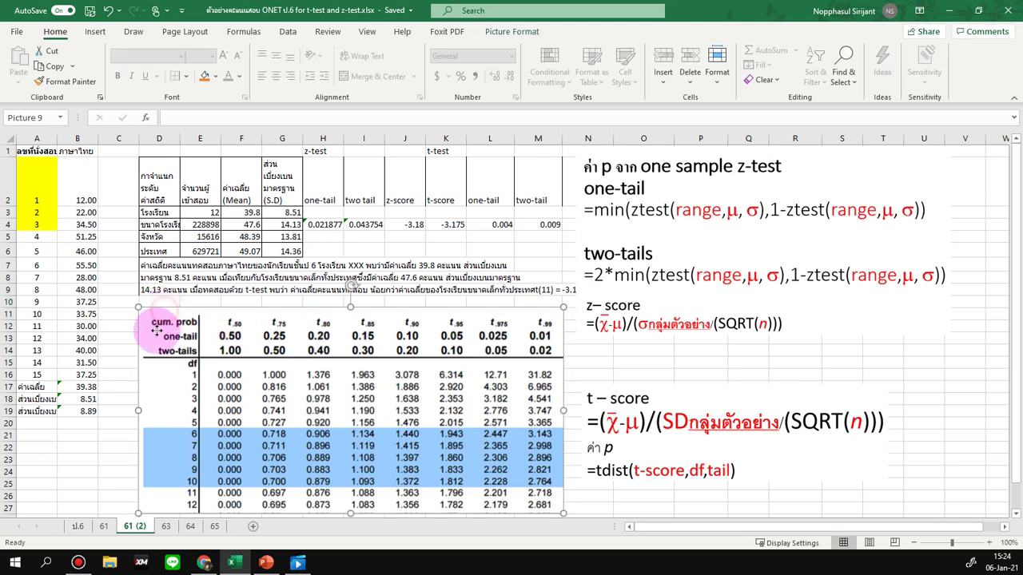
left_click_drag(162, 316, 159, 392)
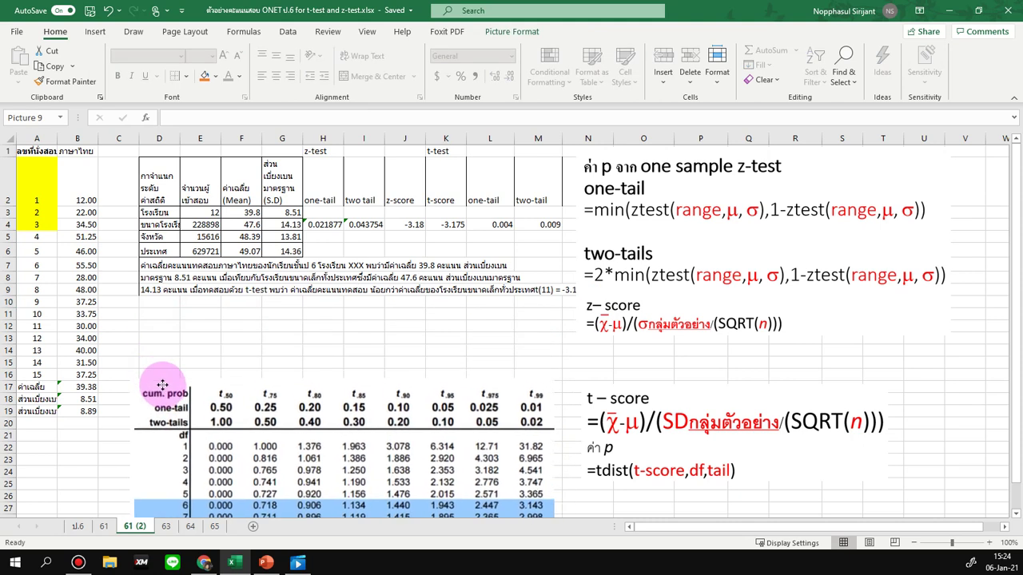
left_click(531, 289)
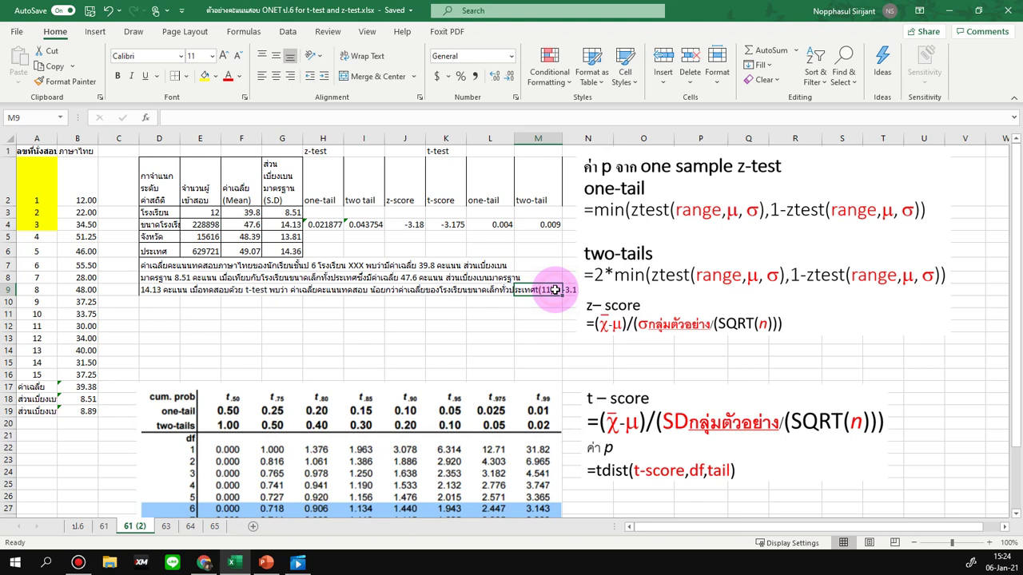
- Cut '(11) = -3.175, P < 0.05' out of D9 and paste it into D10
left_click(155, 291)
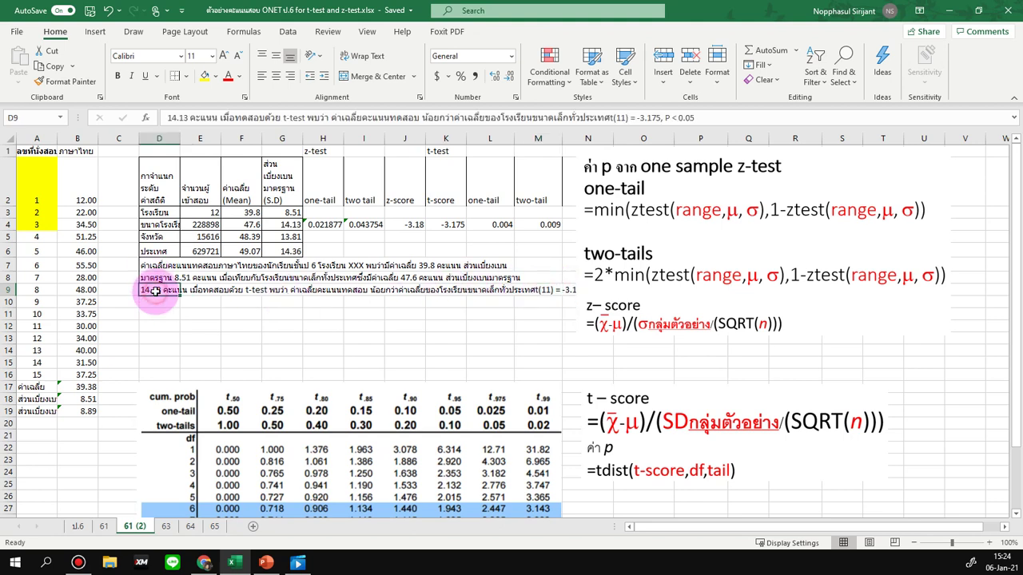
left_click(611, 117)
key("Return")
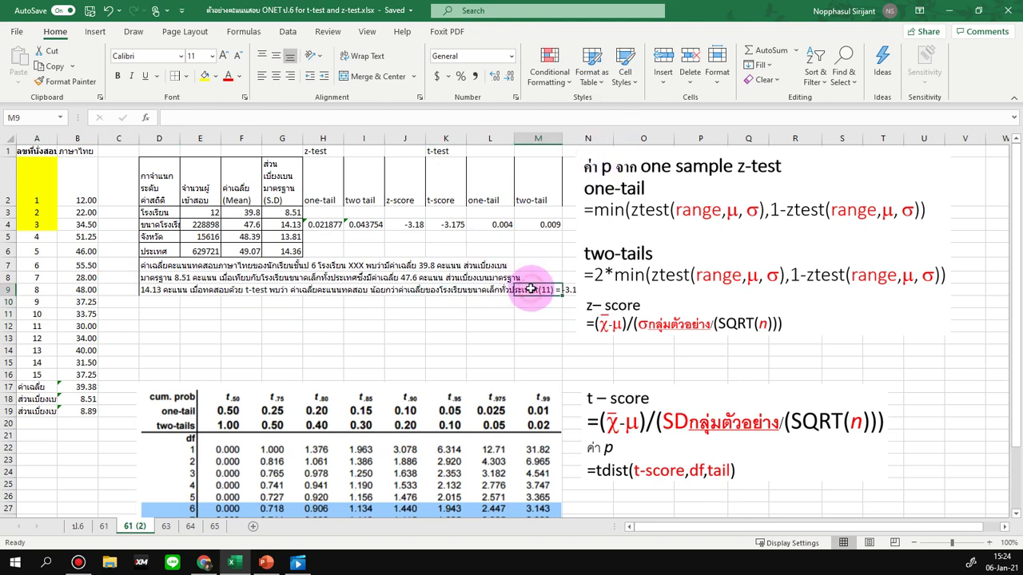
left_click(167, 291)
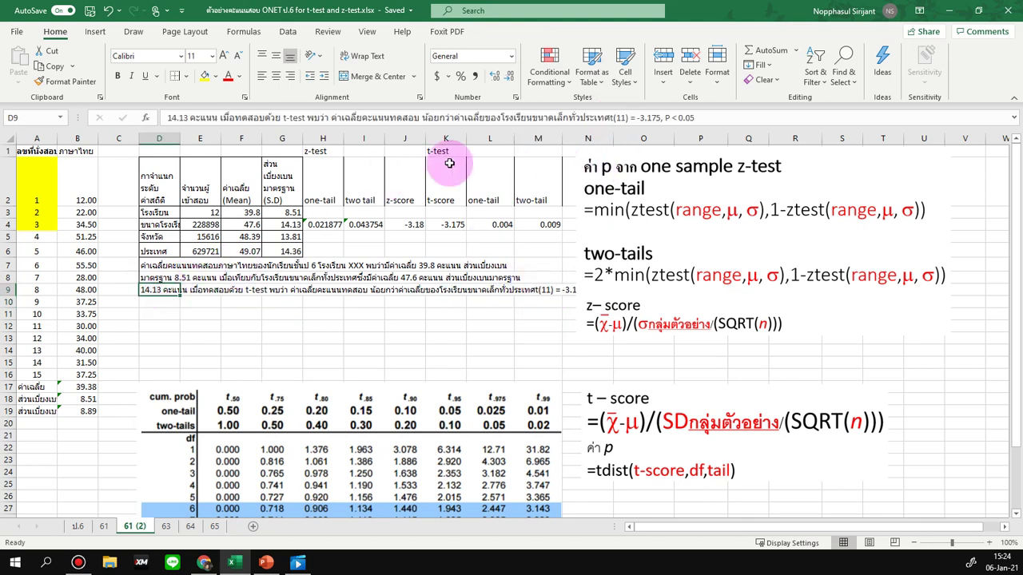
left_click(612, 117)
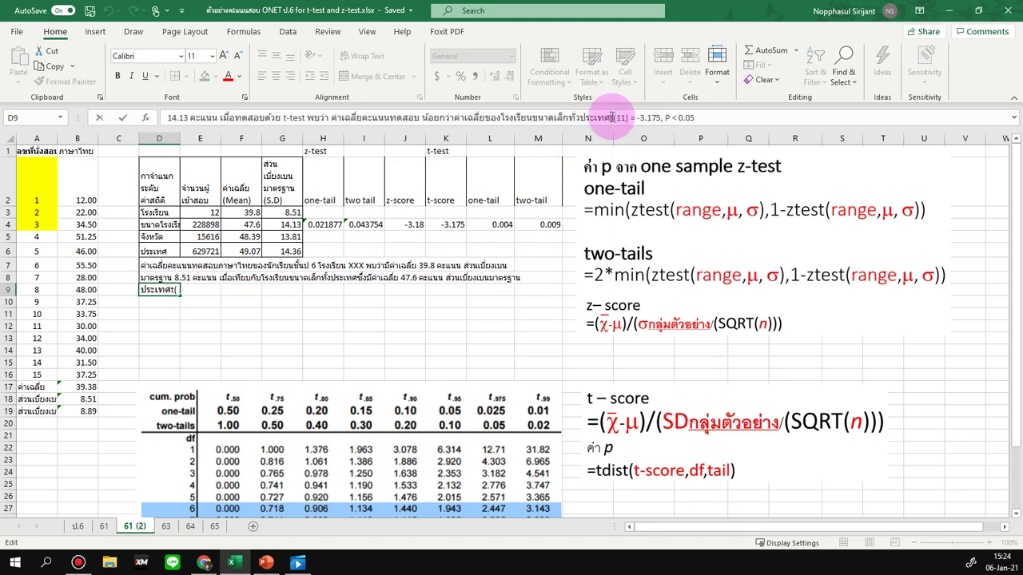
key("shift+End")
key("ctrl+x")
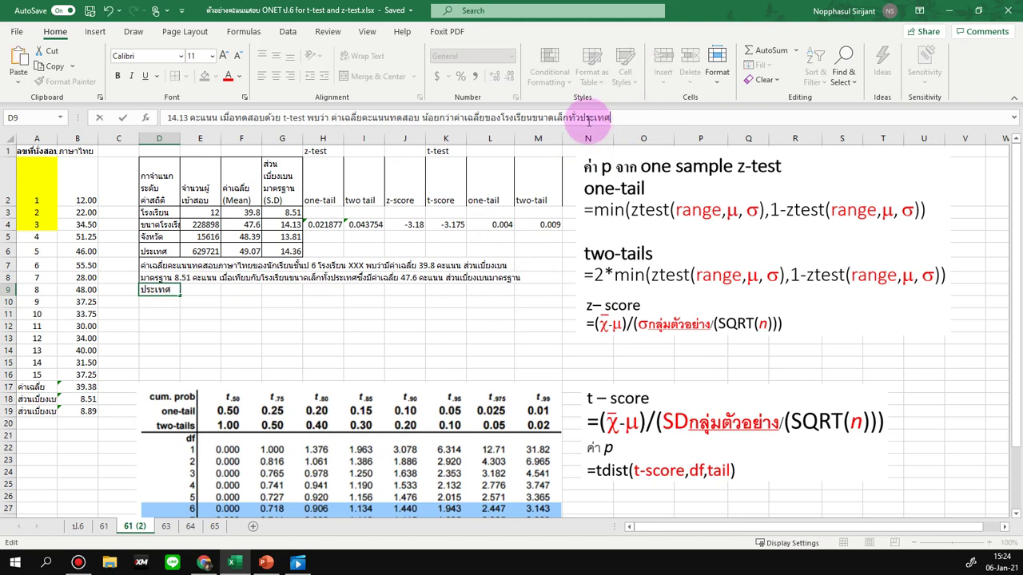
left_click(159, 312)
left_click(158, 302)
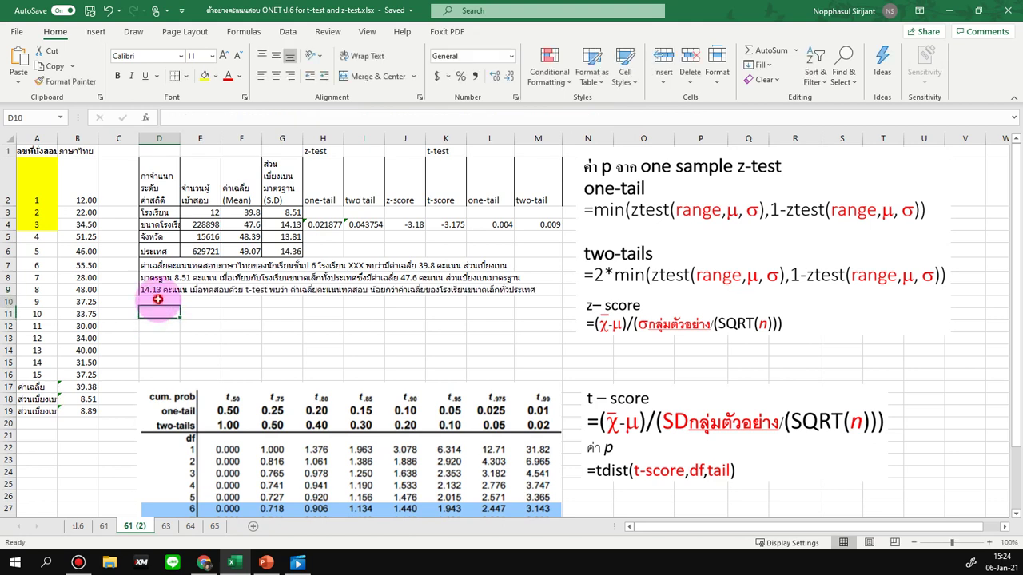
key("ctrl+v")
key("Return")
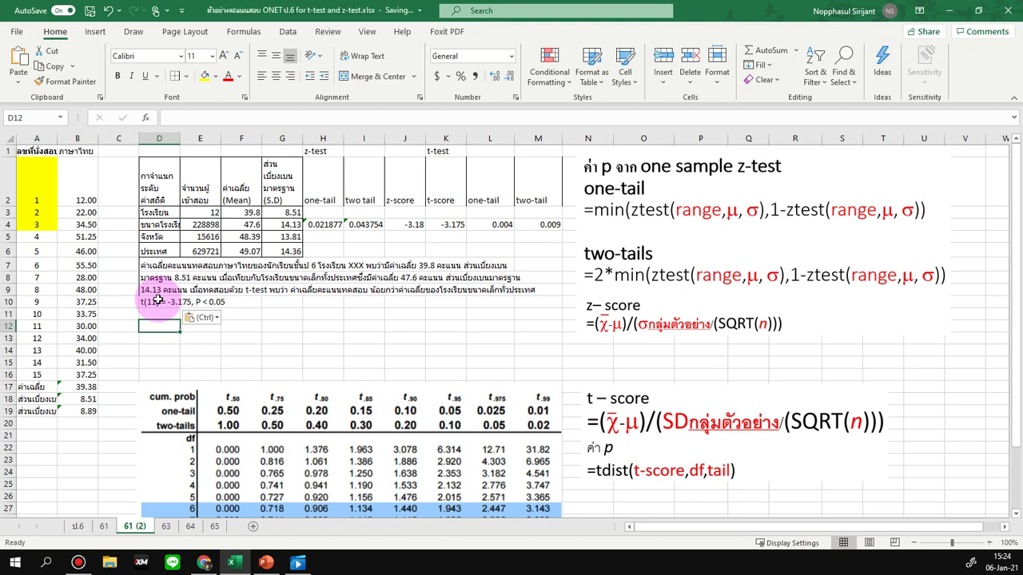
- In D12, start a Thai note saying the test mean differs from the national small-school mean
key("Up")
key("Down")
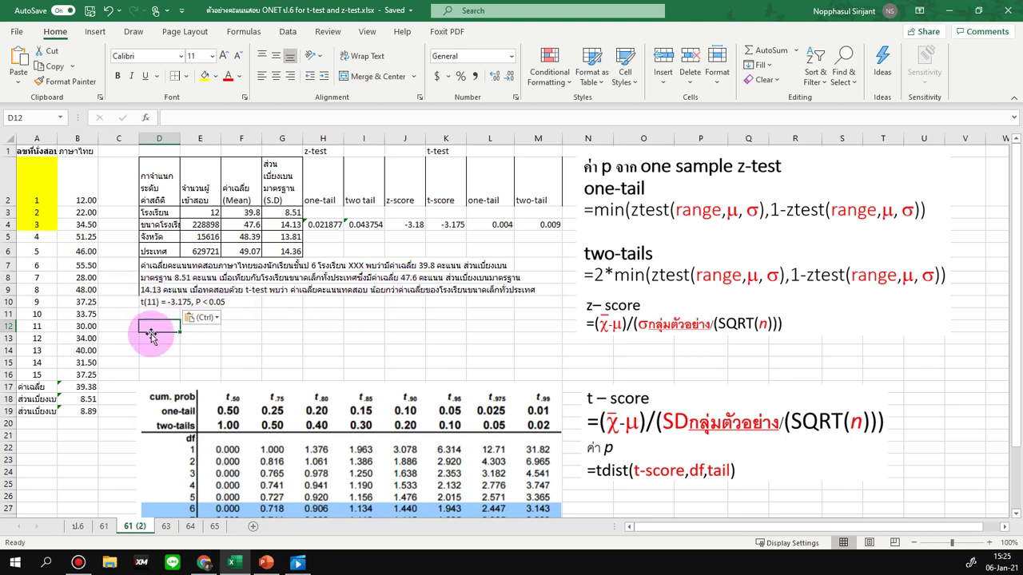
type("ค่าเฉล")
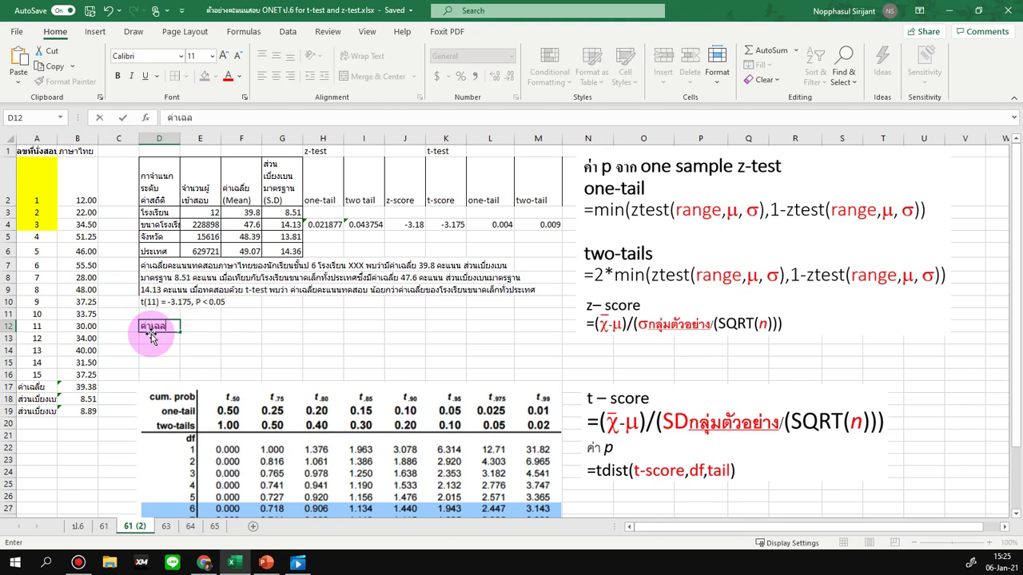
type("ยคะแนนทดสอบแตกต่างจากค่าเฉลี่ยของโรงเรียนขนาดเล็กทั่วไปประ")
- Fix the sentence ending in D12 and append t(11) = -3.175, P < 0.05
key("BackSpace")
key("BackSpace")
key("BackSpace")
key("BackSpace")
type("ประเทศ ")
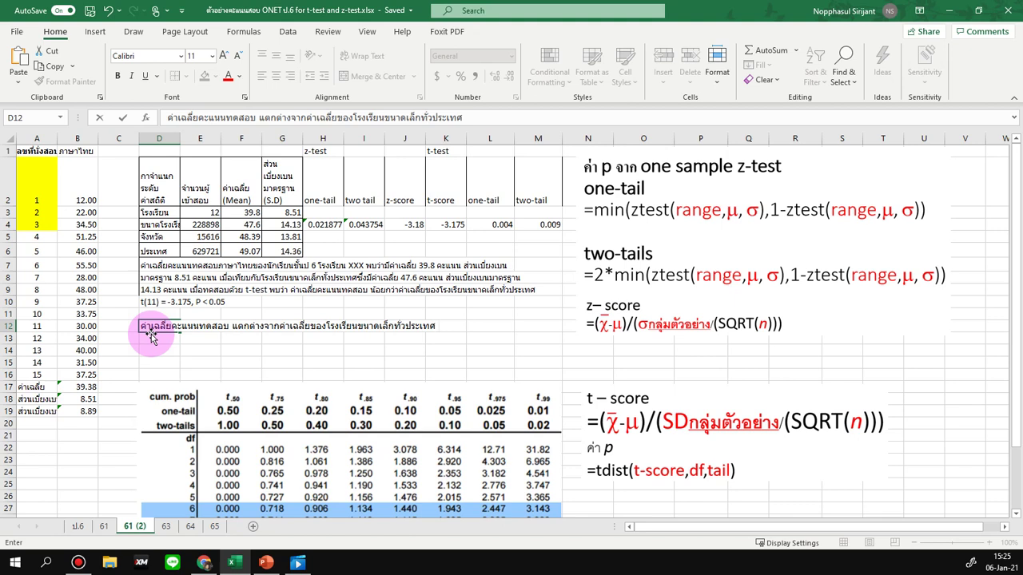
type("t(")
type("11)")
type(" = -3.175, P ")
type("< 0.0")
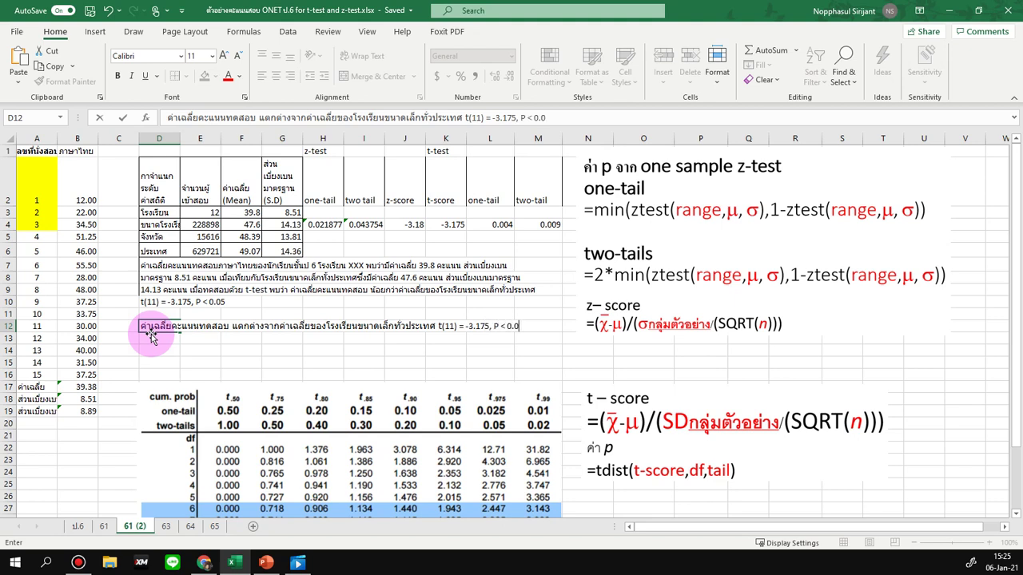
type("5")
key("Return")
key("Return")
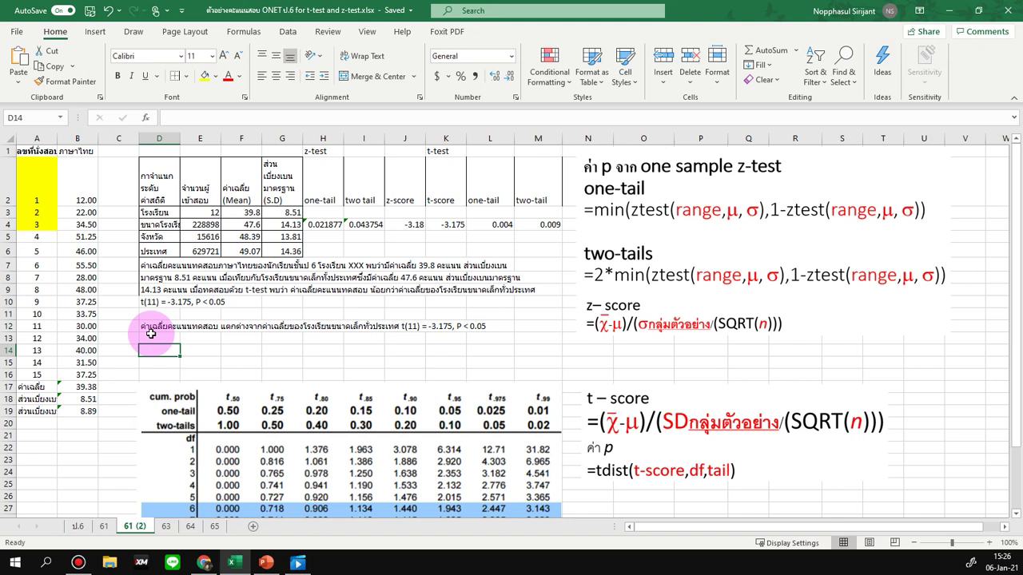
- Enter 't(11) = XXX, p = ..........' in D14 and 'p > 0.05' in D15, then select D10
type("t(11) = ")
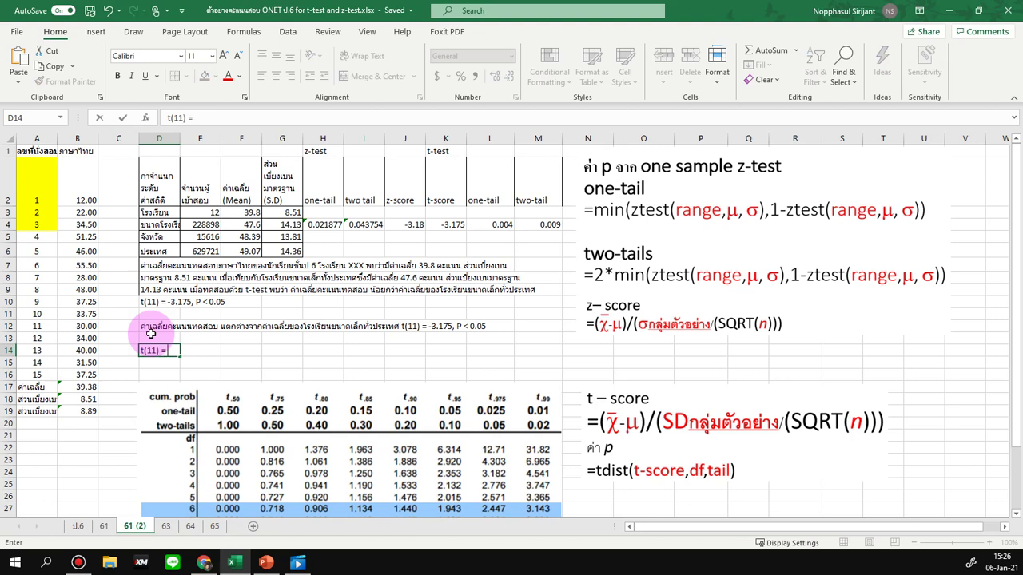
type("XXX")
type(", p")
type(" = ..........")
key("Return")
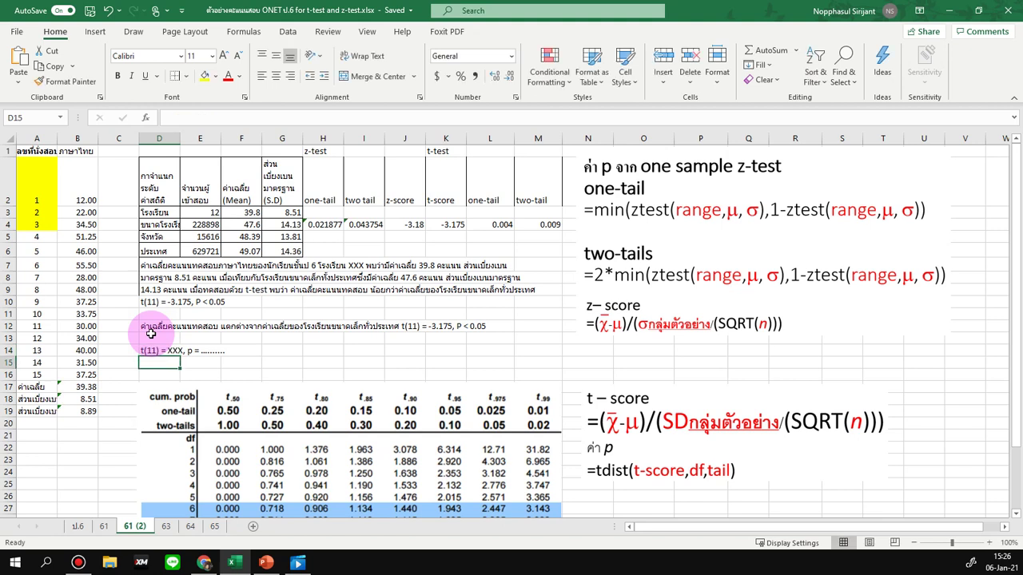
type("p > 0.05")
key("Return")
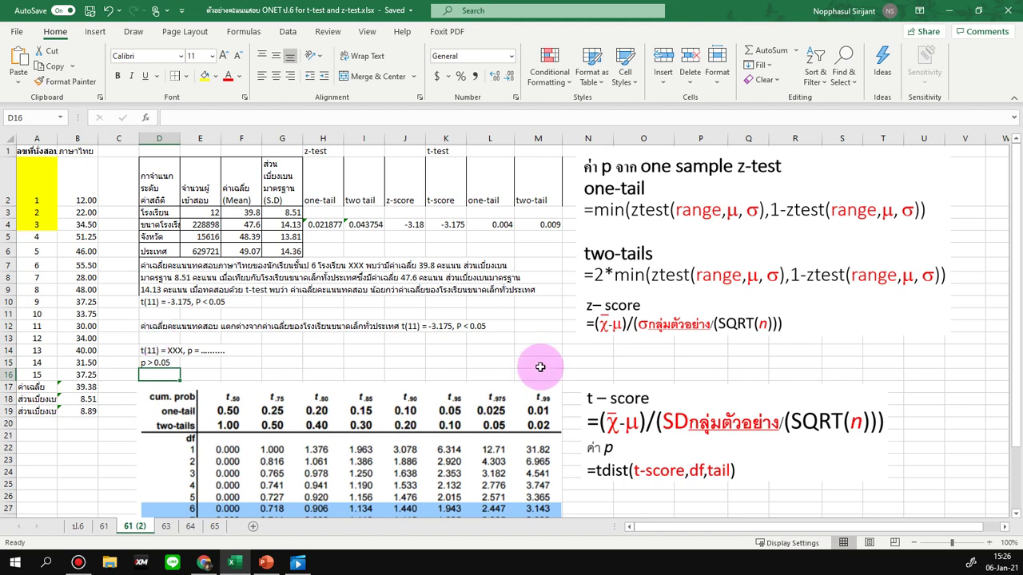
left_click(149, 302)
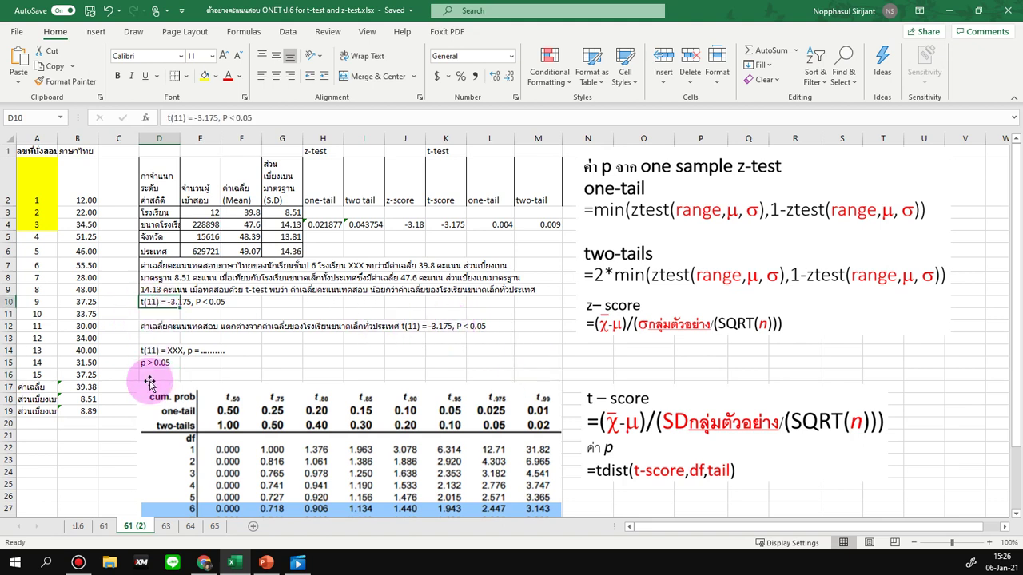